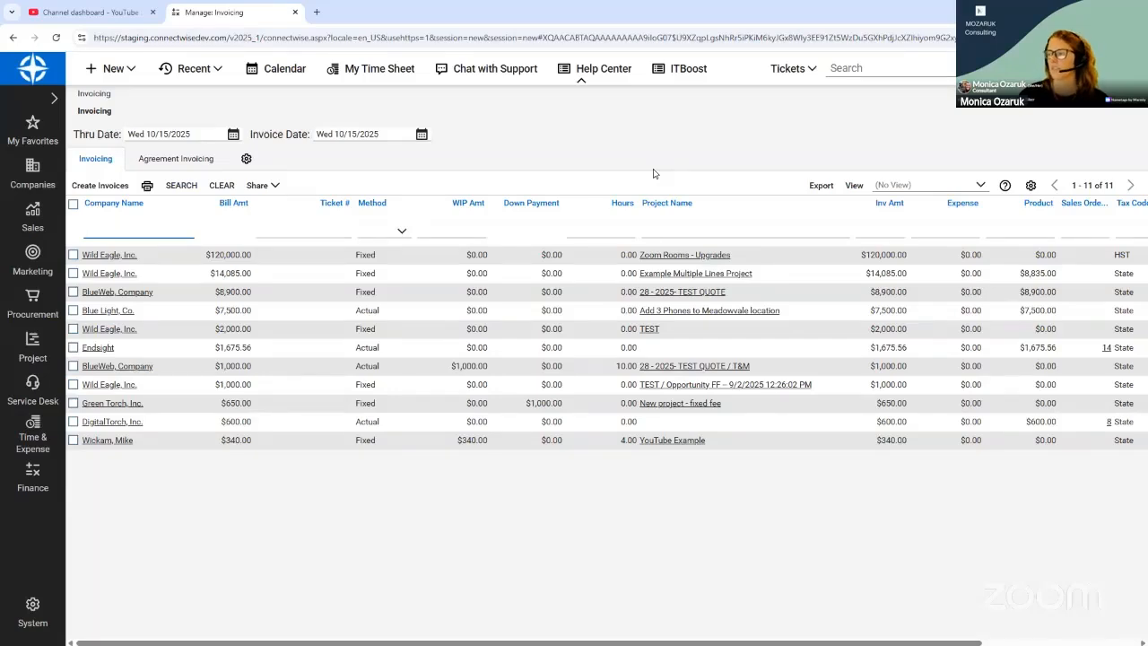
- Set the Zoom Rooms - Upgrades project to bill only after it's been closed, save the change and return to the Invoicing list
left_click(695, 257)
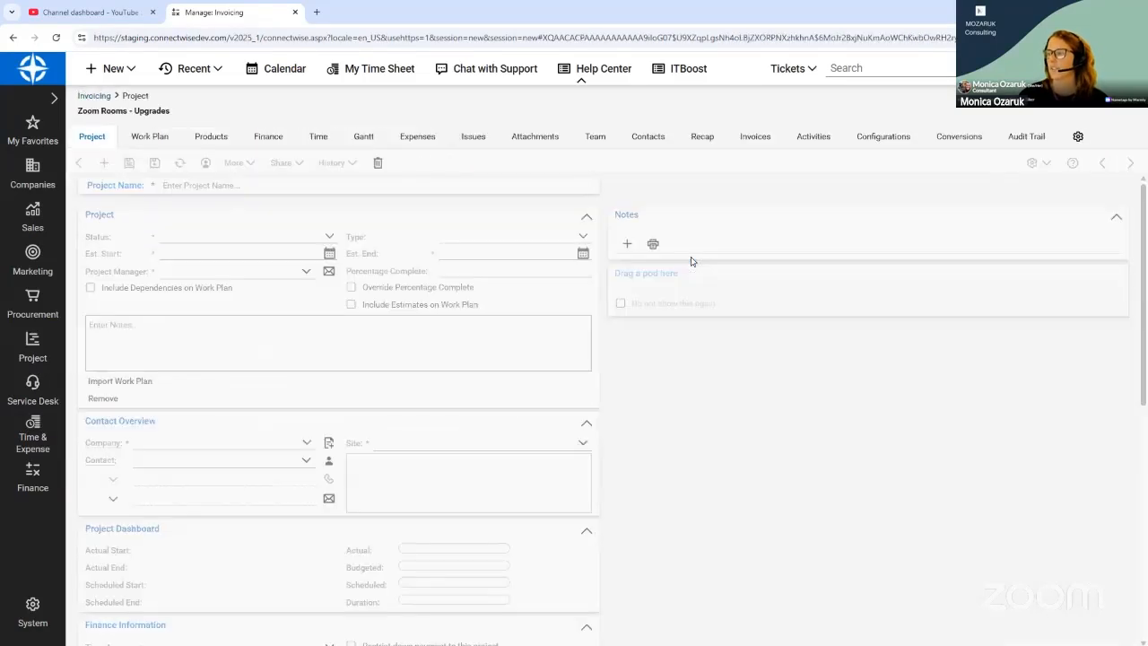
left_click(255, 137)
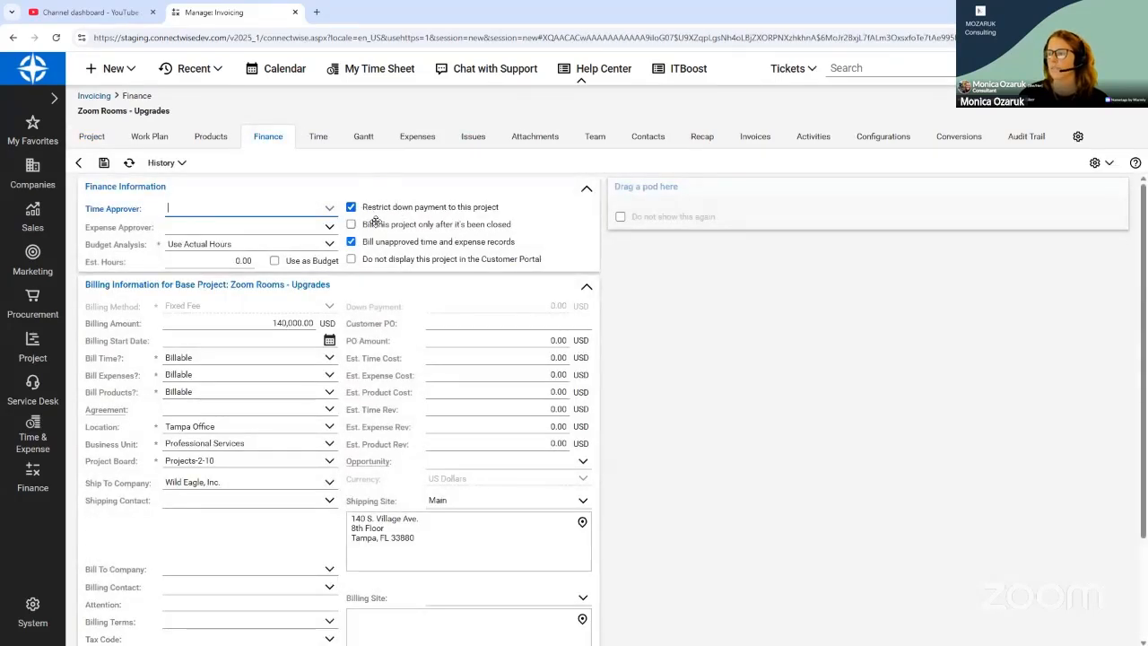
left_click(495, 225)
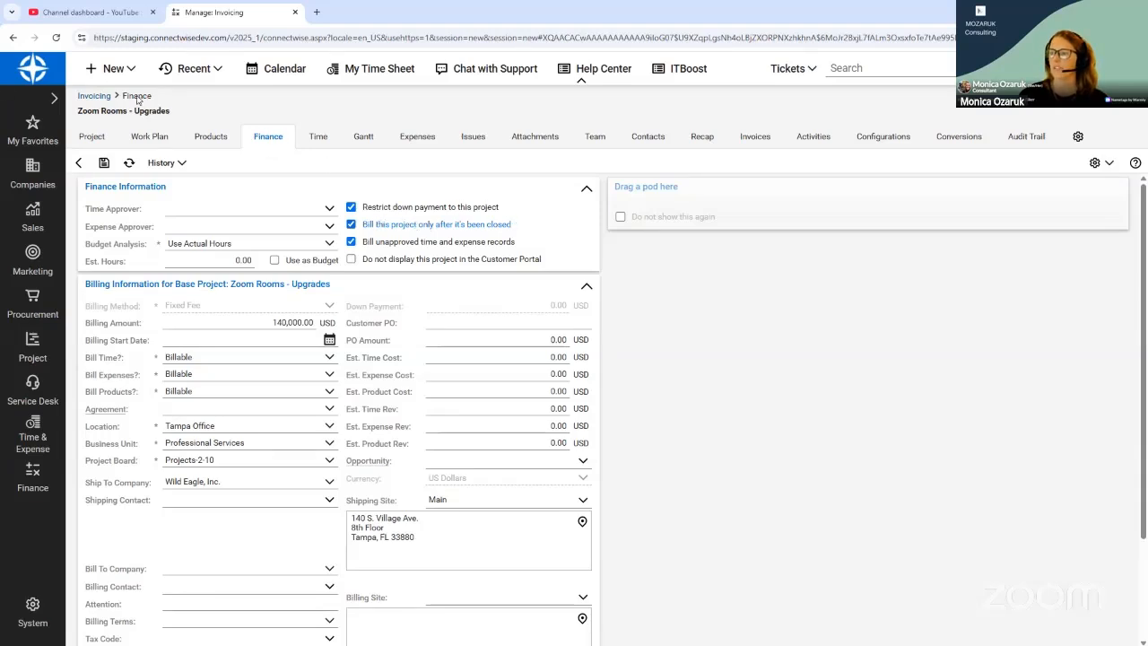
left_click(95, 96)
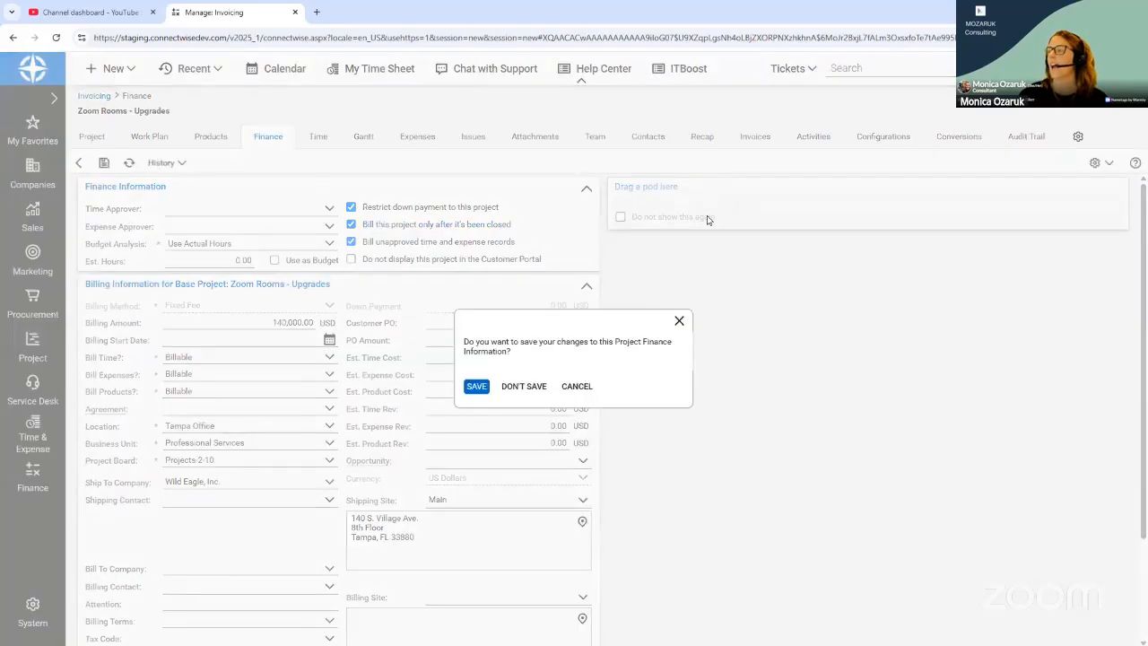
left_click(484, 388)
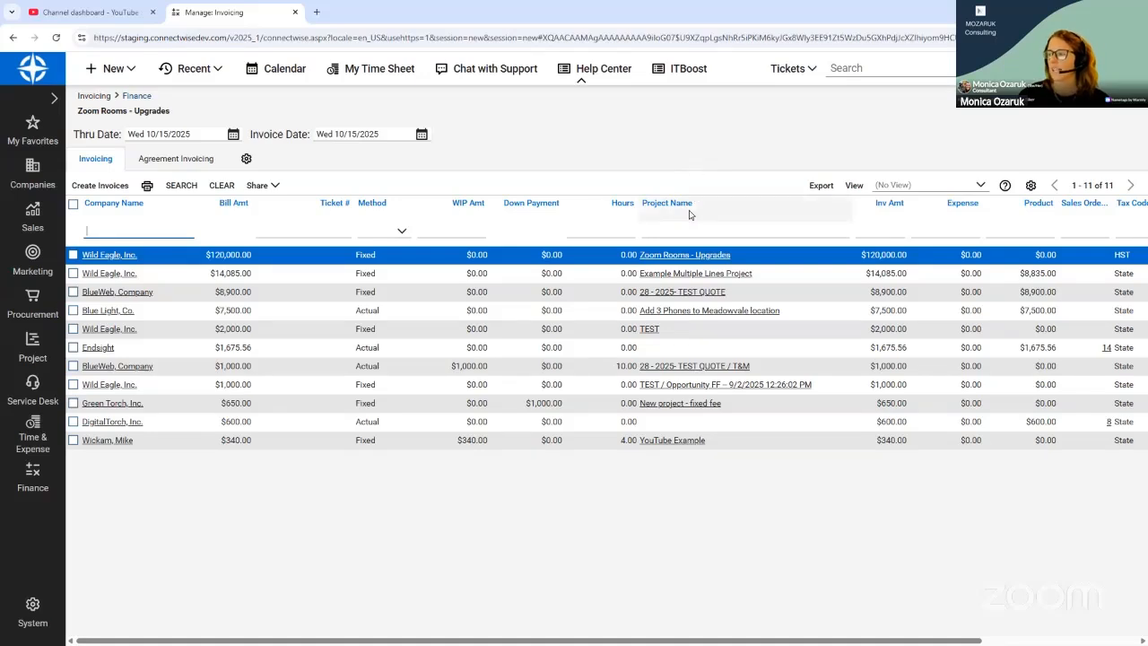
- Apply the 3. Projects view to the Invoicing list and examine its filter definition without editing it
left_click(980, 186)
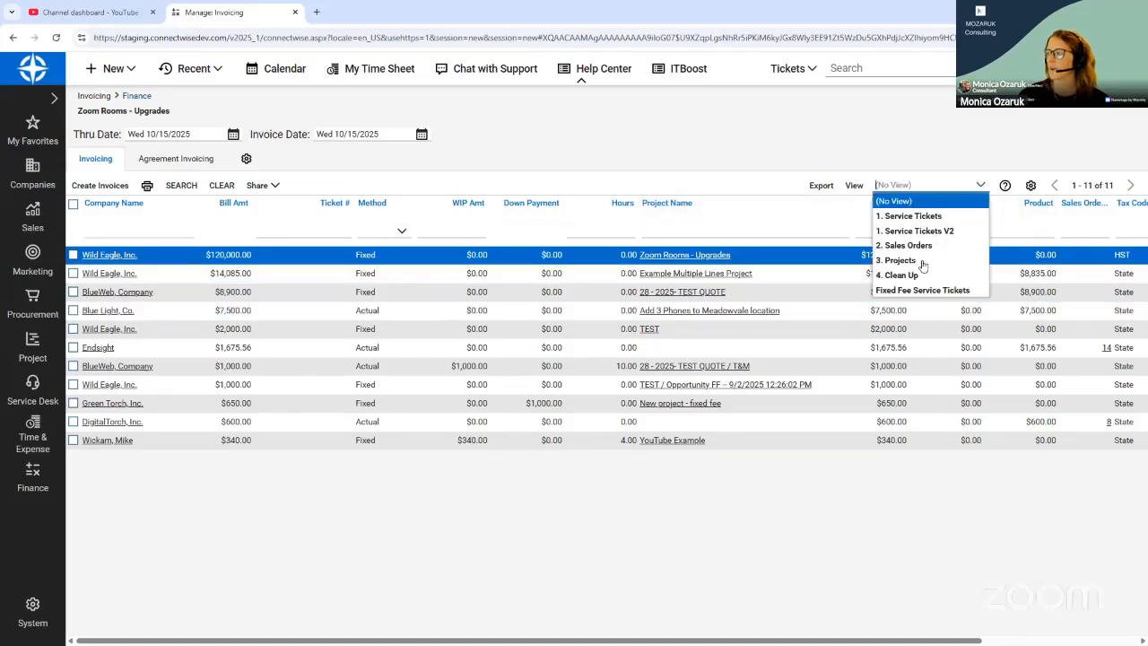
left_click(921, 261)
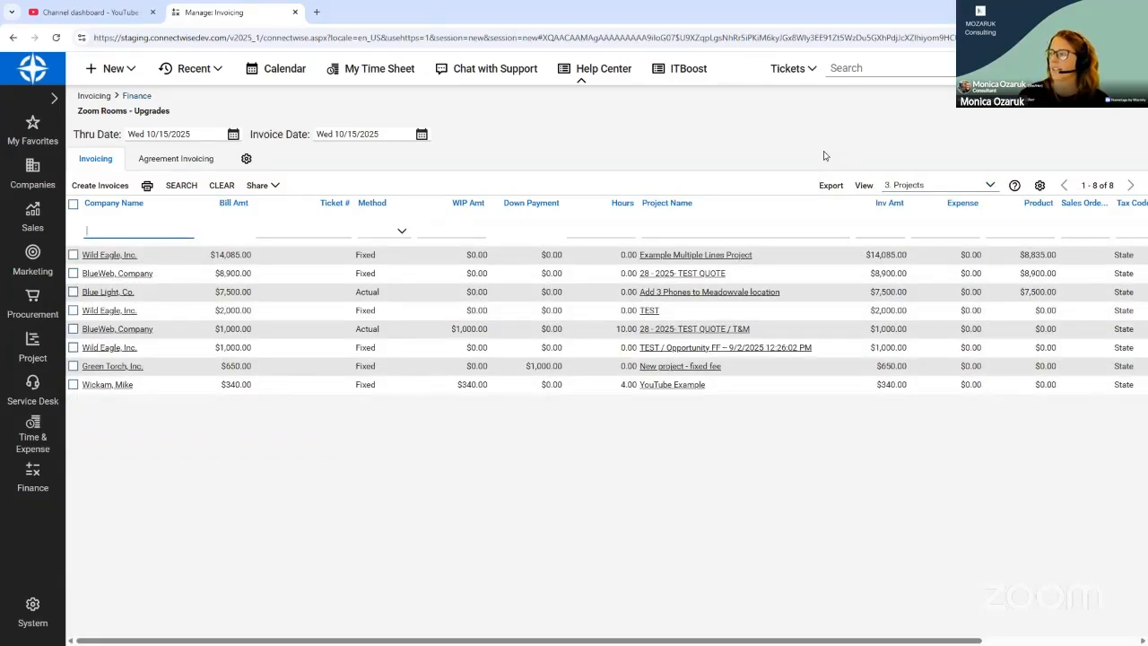
left_click(863, 186)
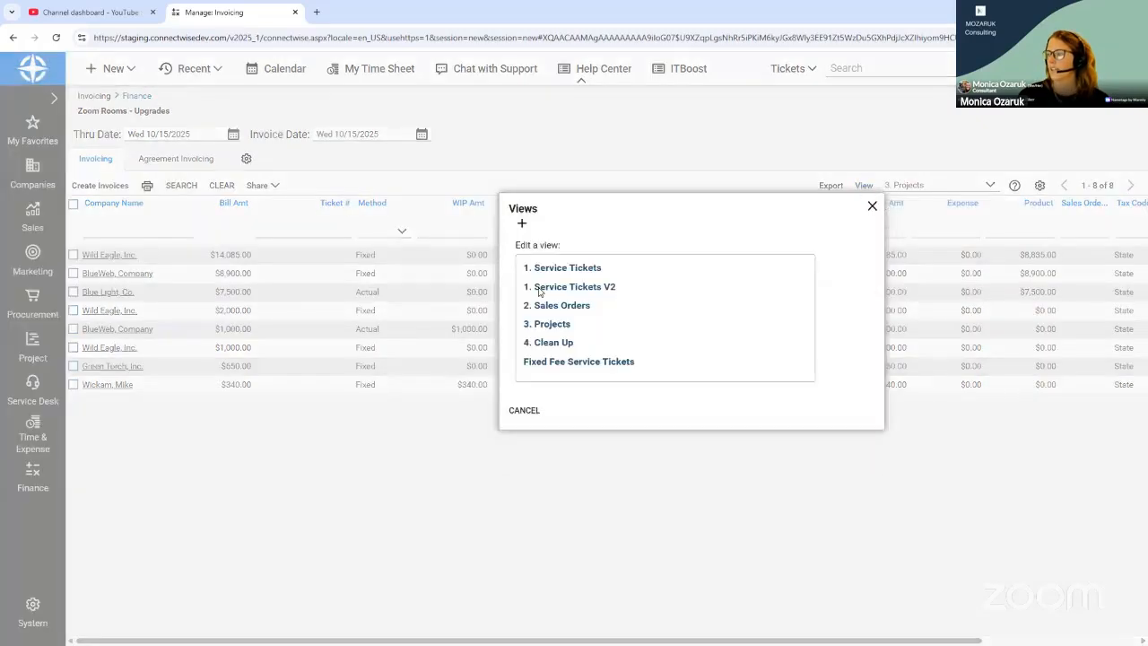
left_click(553, 323)
left_click(418, 168)
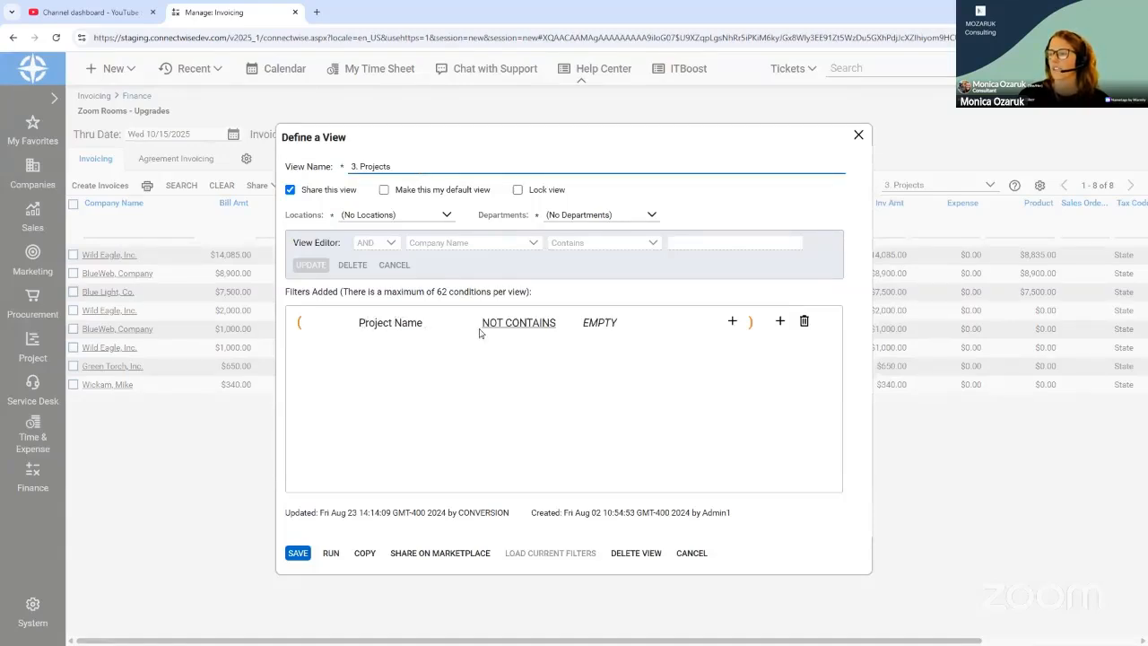
left_click(858, 137)
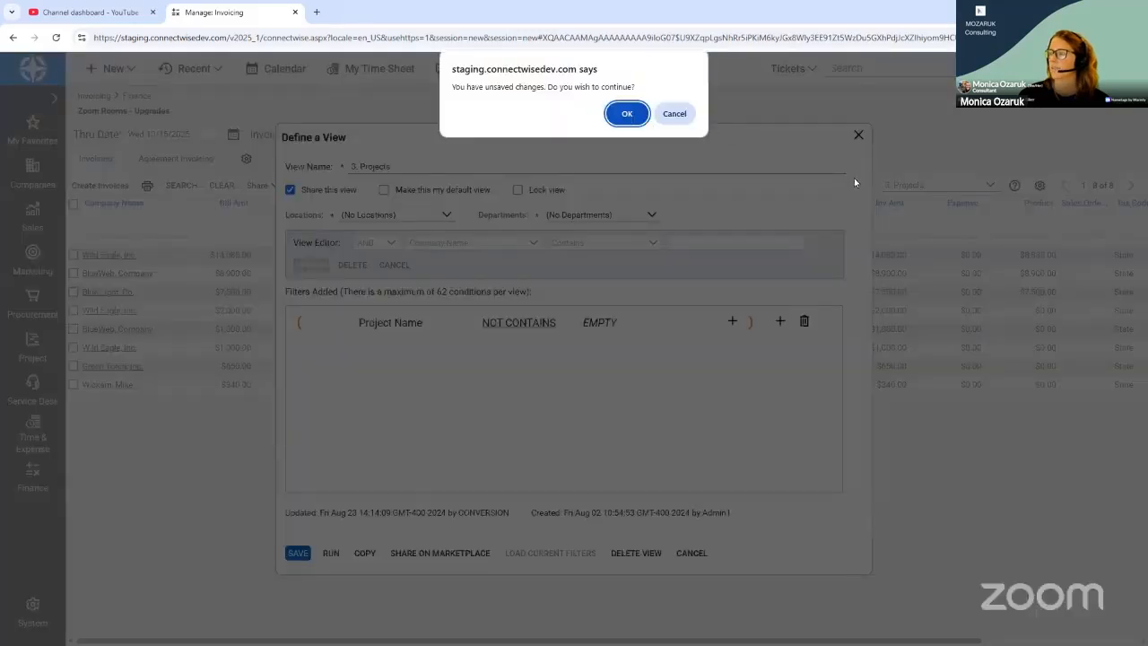
key("Return")
- Start a new invoicing view named Projects and share it with all locations and departments
left_click(862, 186)
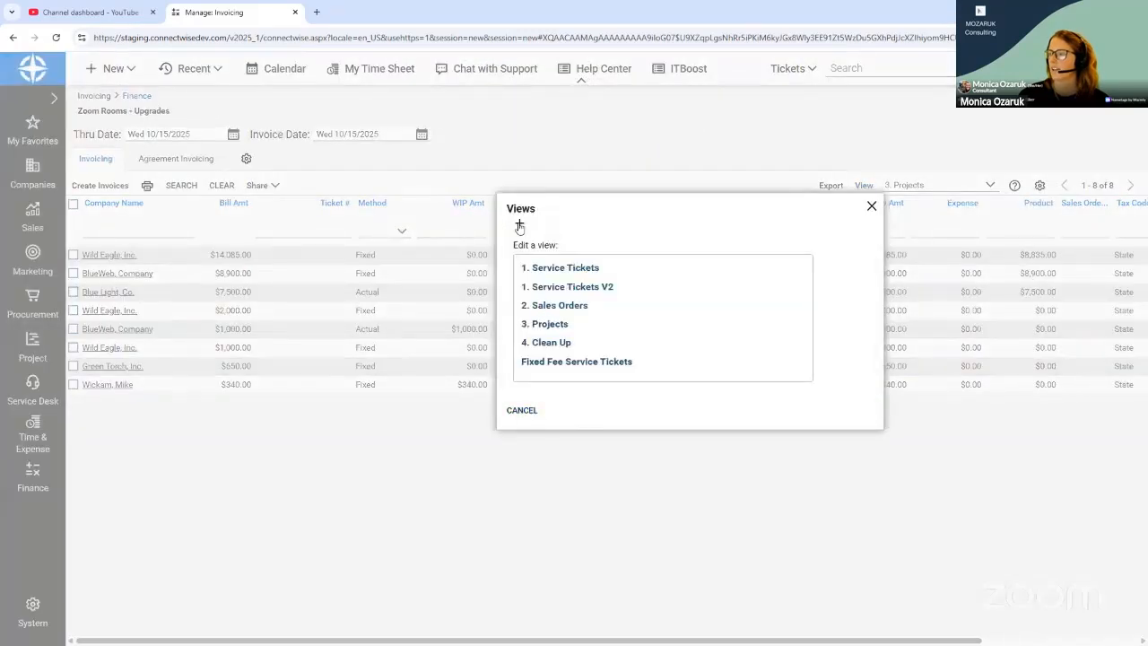
left_click(519, 226)
left_click(440, 170)
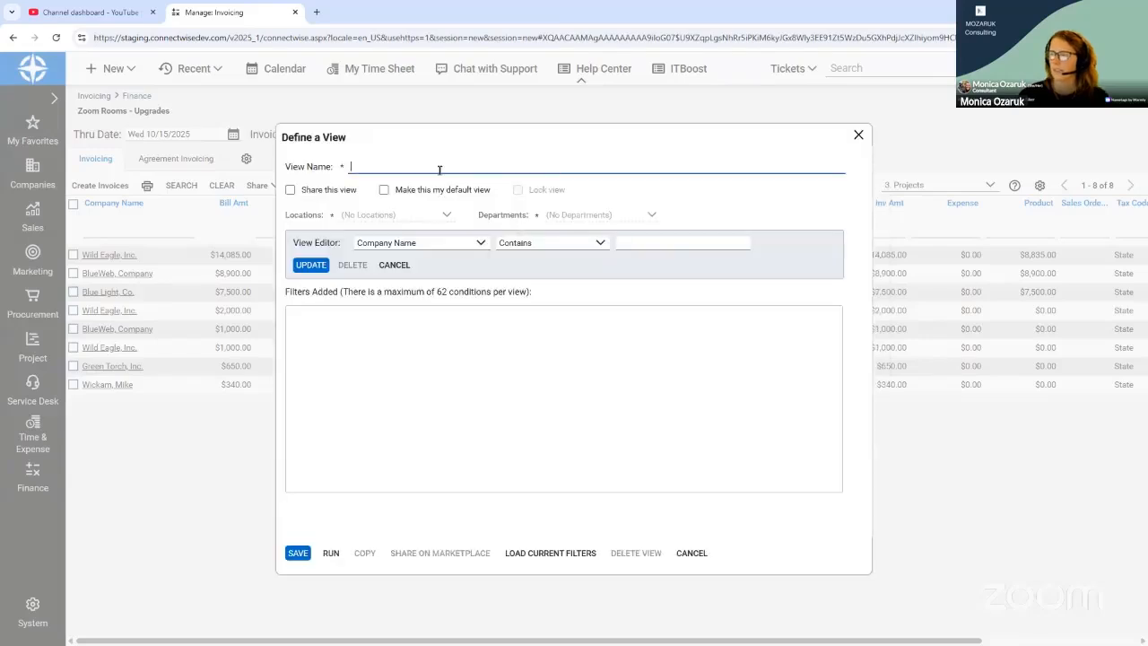
type("Projects")
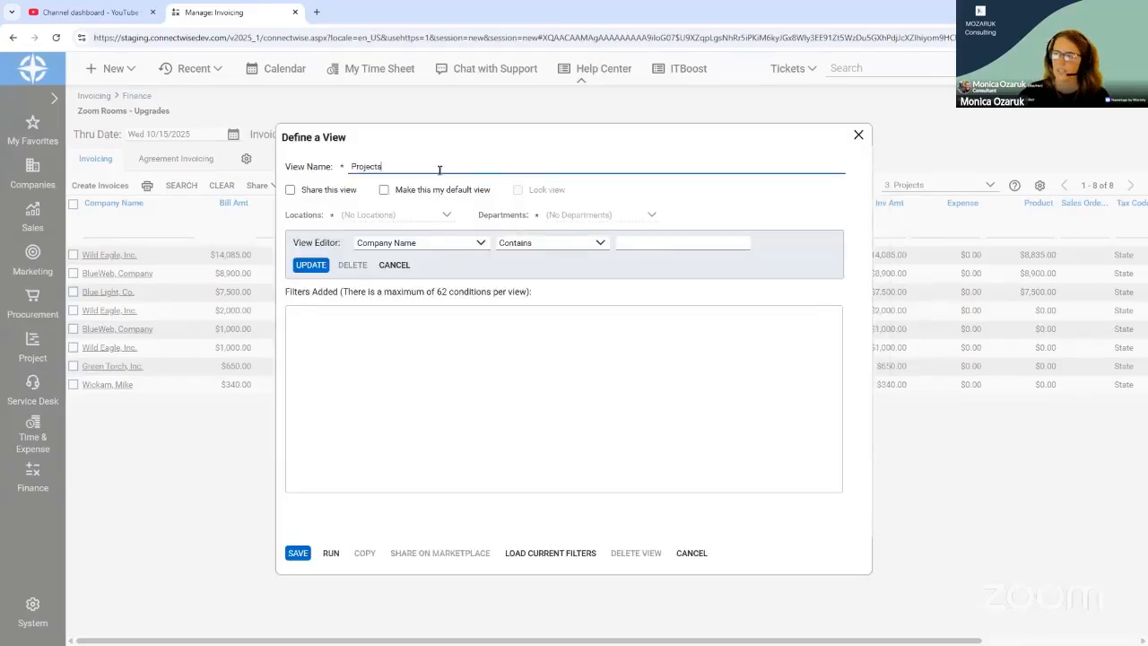
left_click(347, 190)
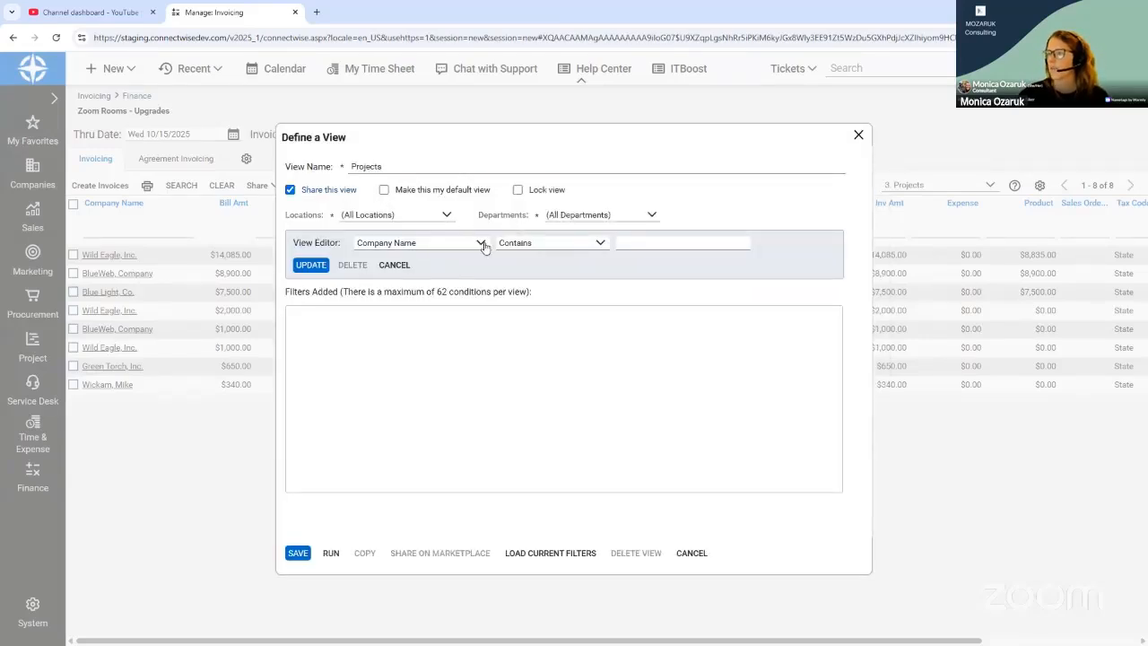
- Add a filter for Project ID Not Contains with an empty value to the new Projects view, and save it
left_click(481, 244)
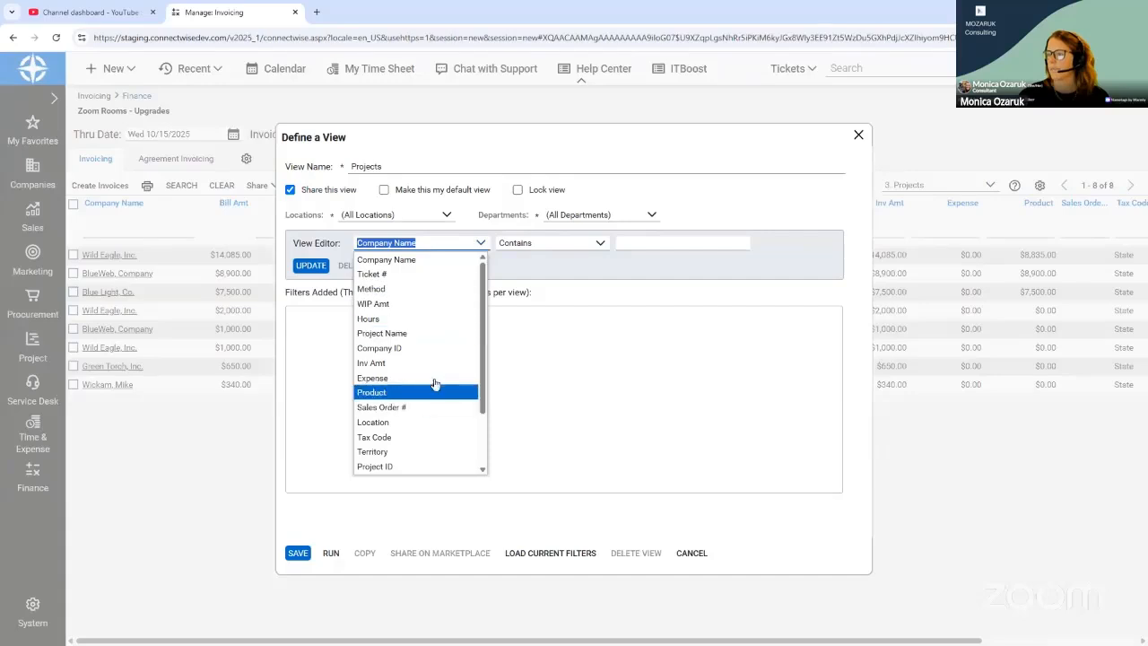
scroll(435, 387, "down", 2)
scroll(435, 394, "down", 1)
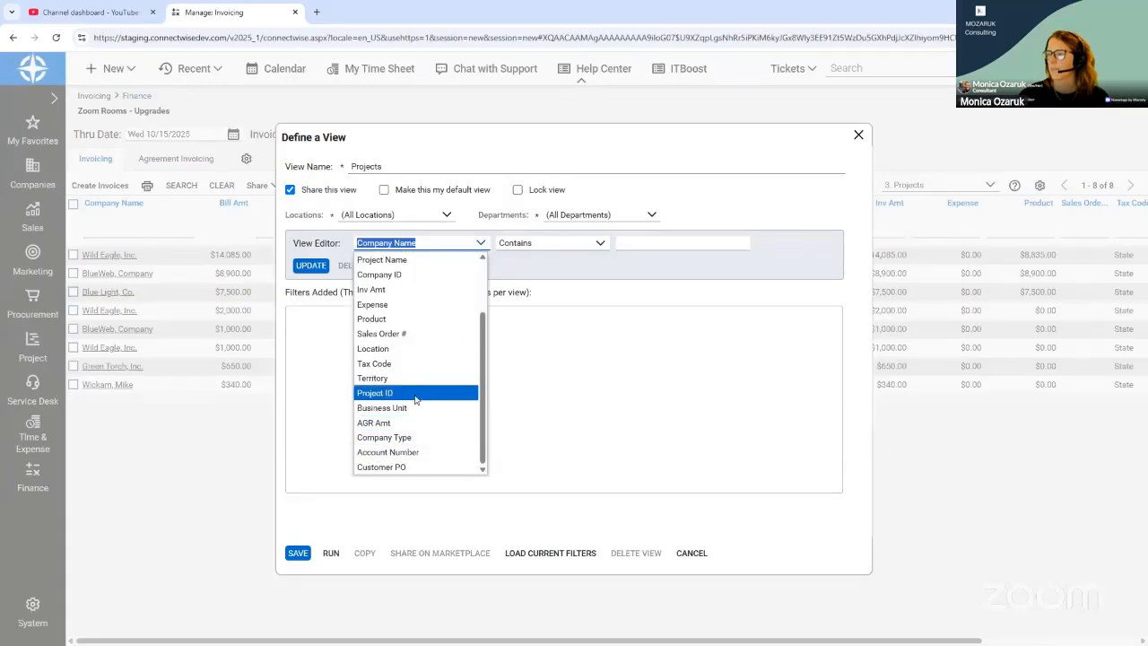
left_click(421, 391)
left_click(598, 244)
left_click(574, 277)
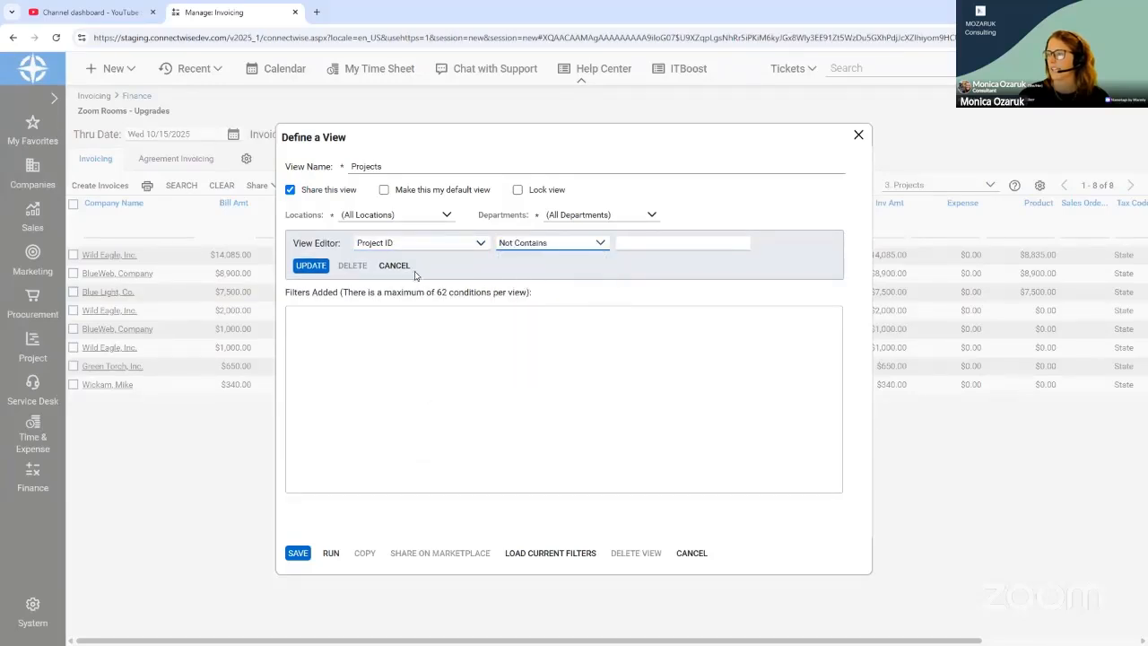
left_click(310, 266)
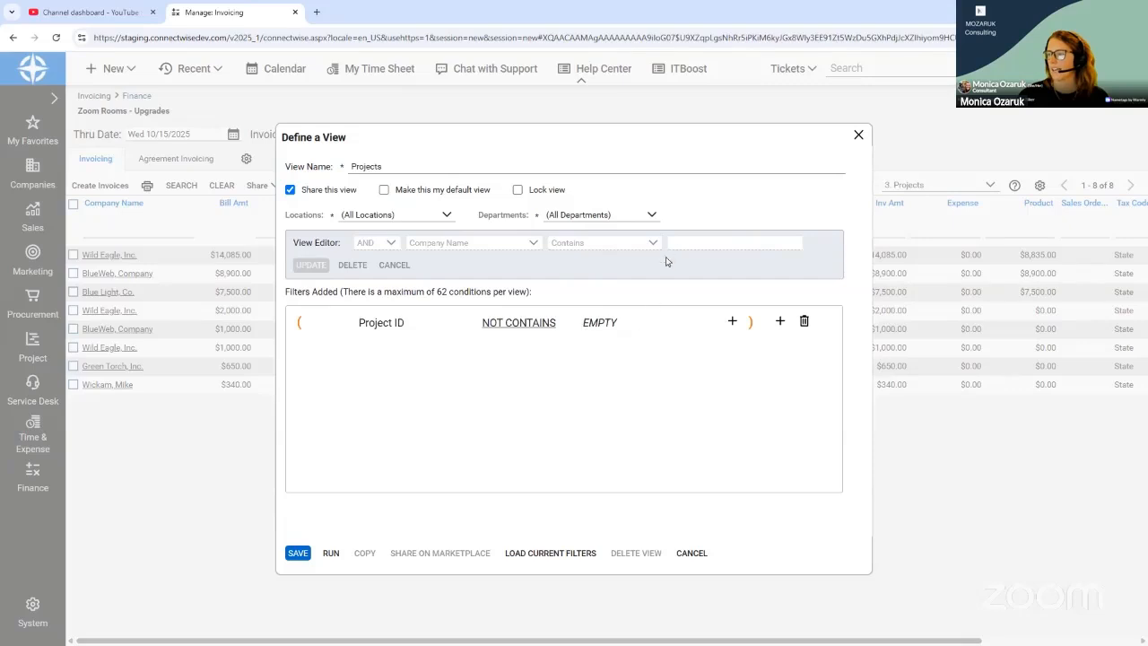
left_click(299, 553)
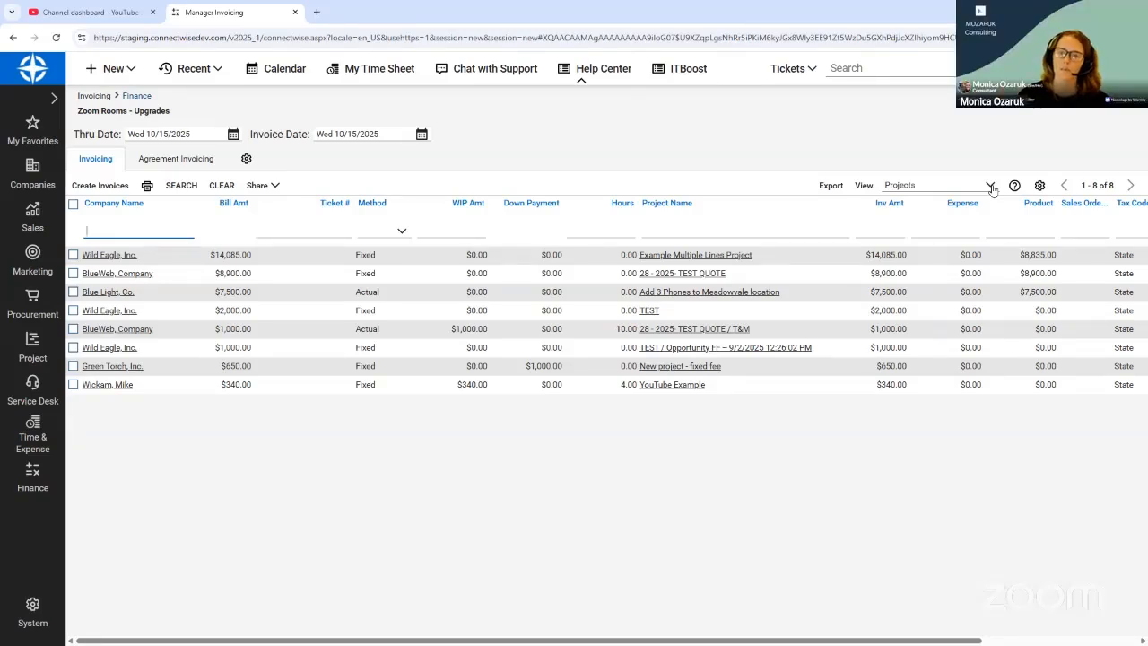
- Show the Invoicing list with no view, then check it with the 1. Service Tickets view
left_click(904, 201)
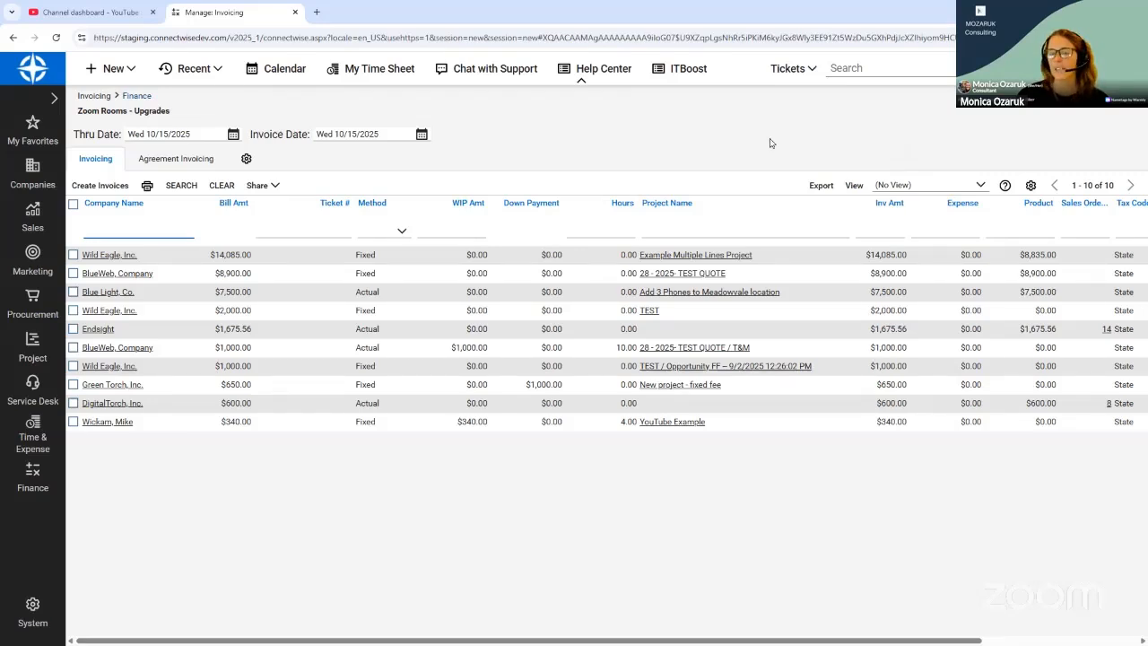
left_click(977, 186)
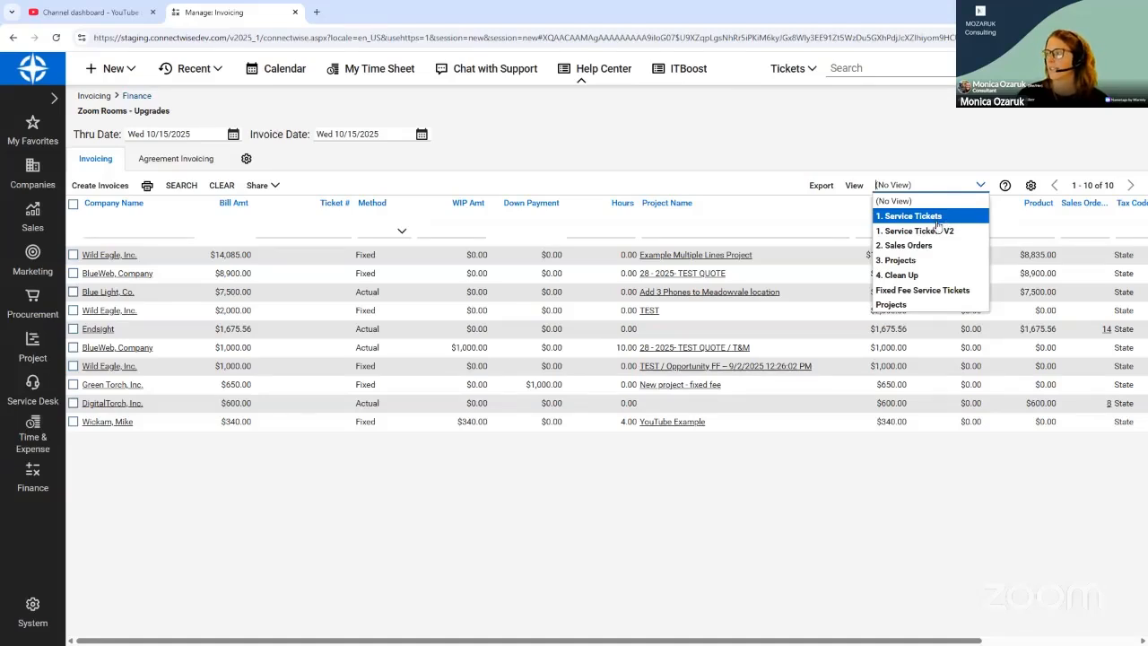
left_click(932, 218)
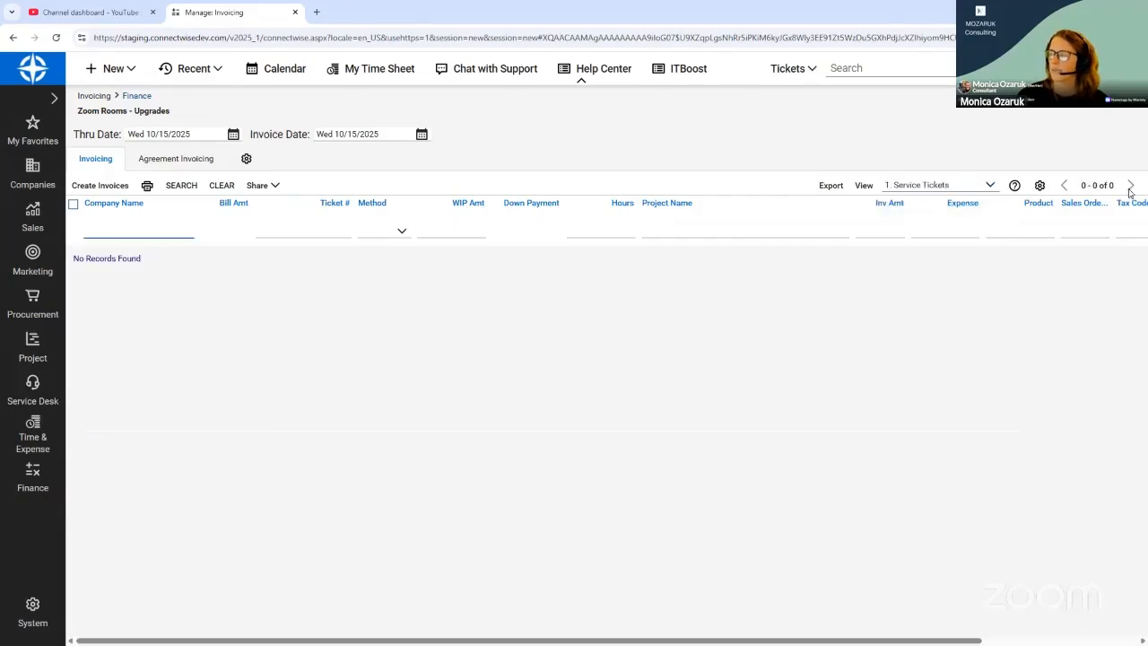
- Filter the Invoicing list with the 2. Sales Orders view
left_click(990, 185)
left_click(947, 247)
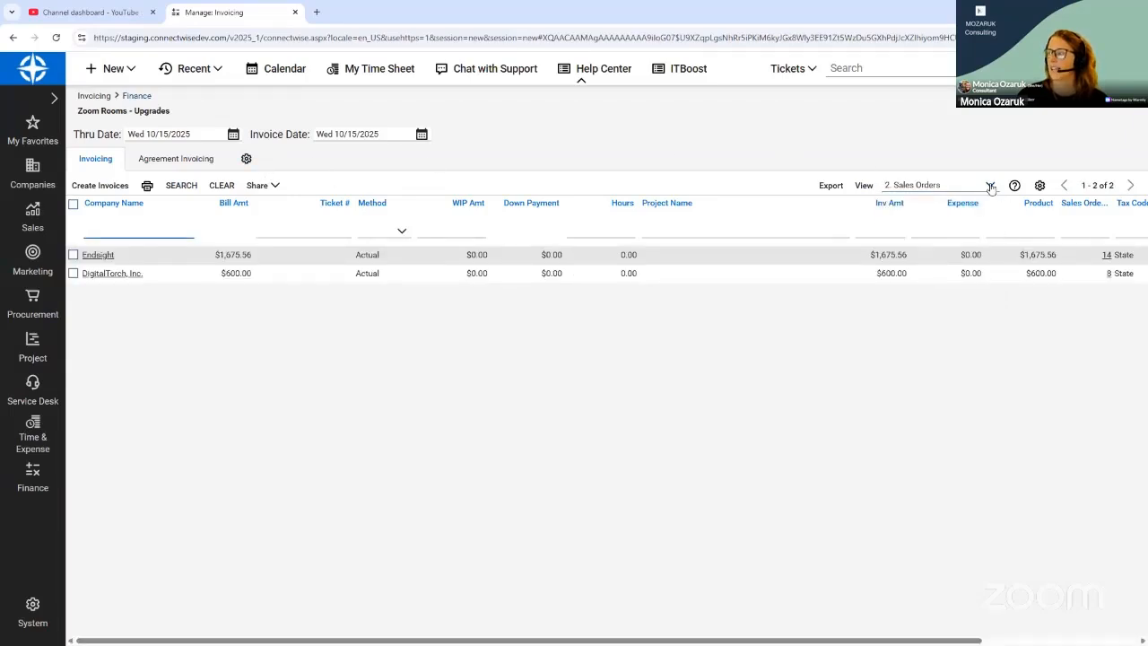
left_click(990, 185)
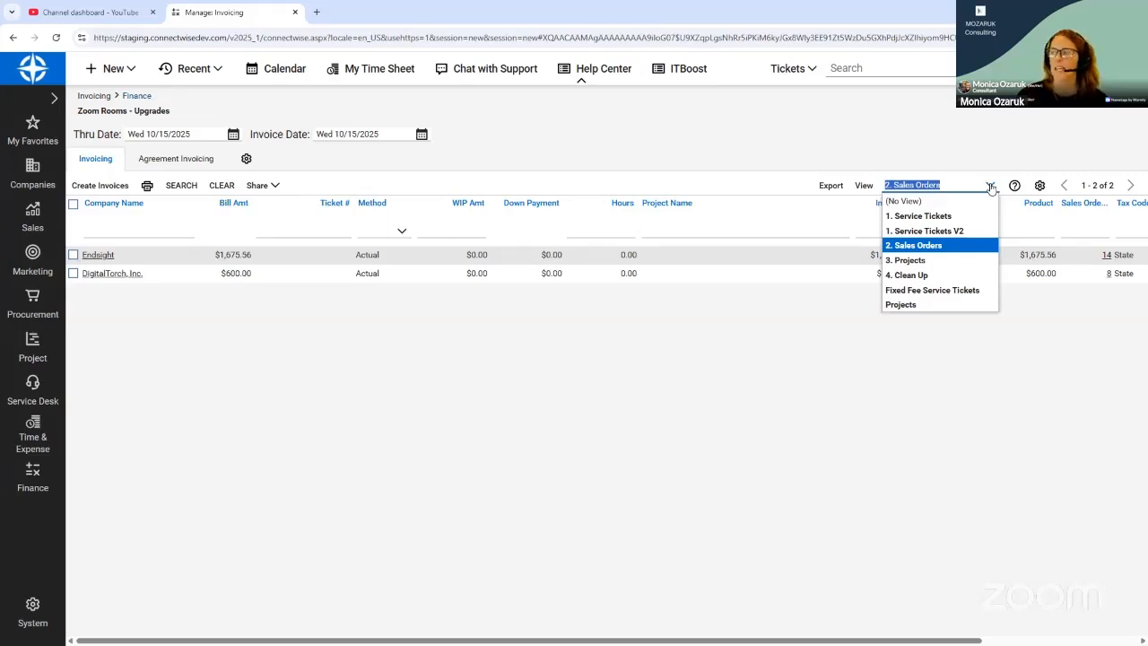
left_click(950, 245)
left_click(750, 156)
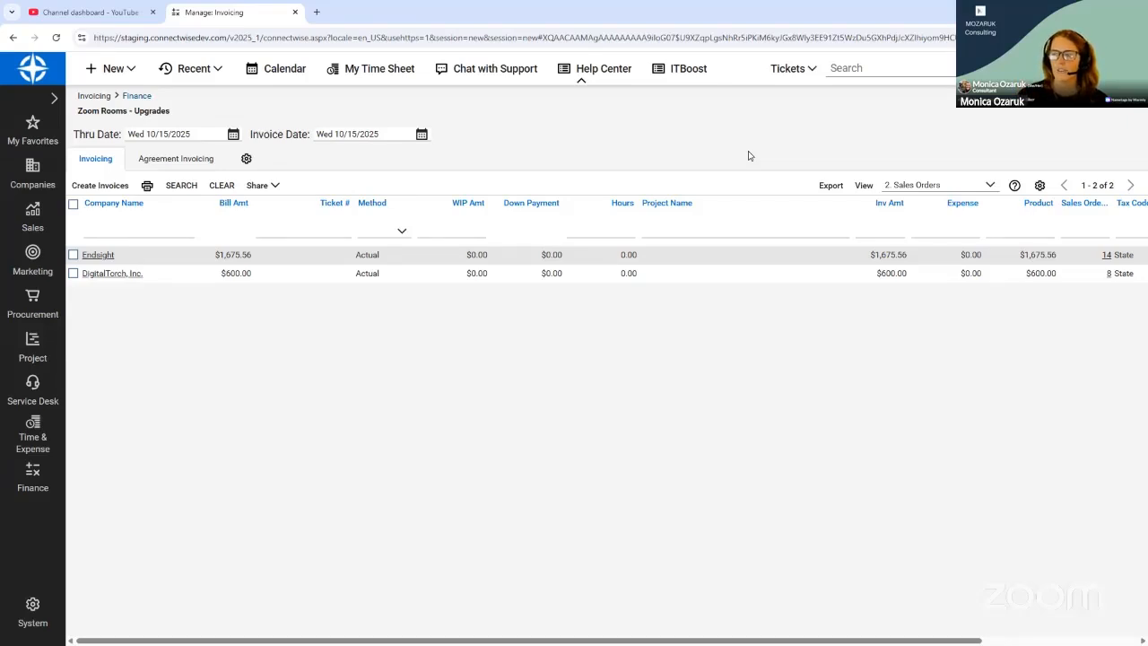
left_click(968, 184)
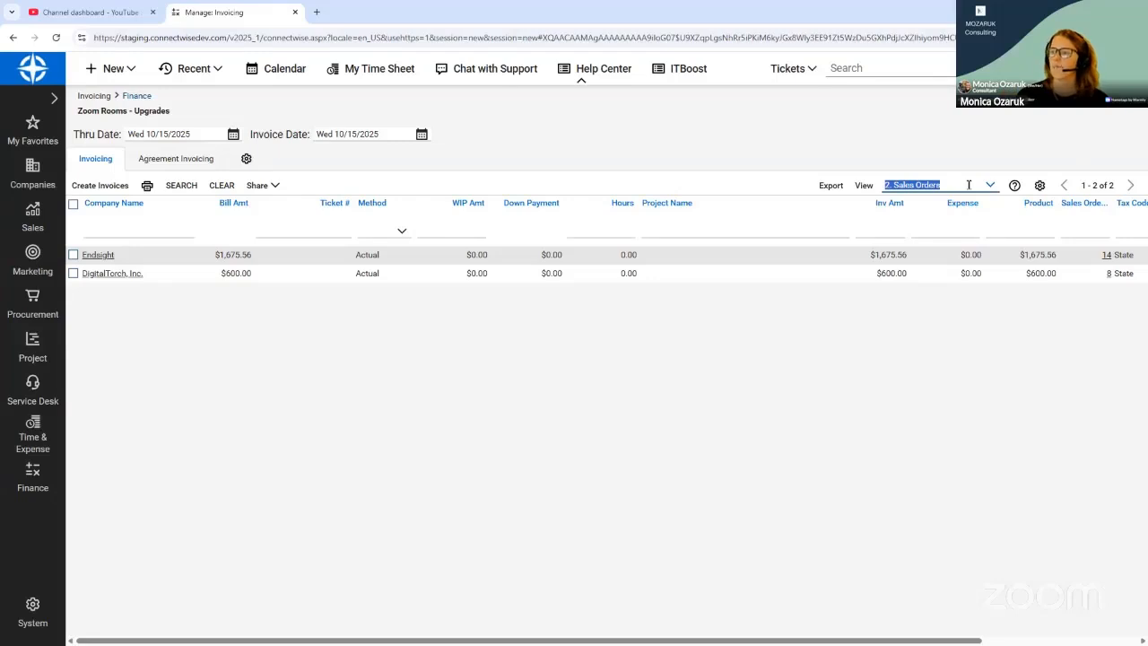
left_click(112, 257)
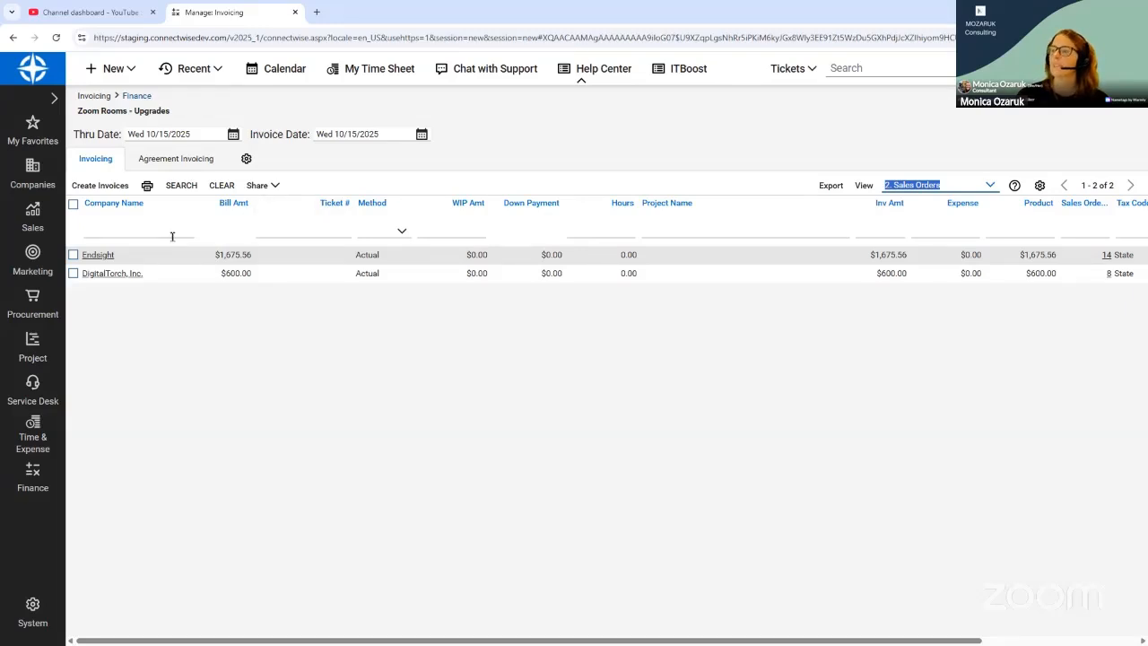
- Create invoices for the Endsight and DigitalTorch, Inc. sales orders and close the progress window
left_click(74, 255)
left_click(73, 273)
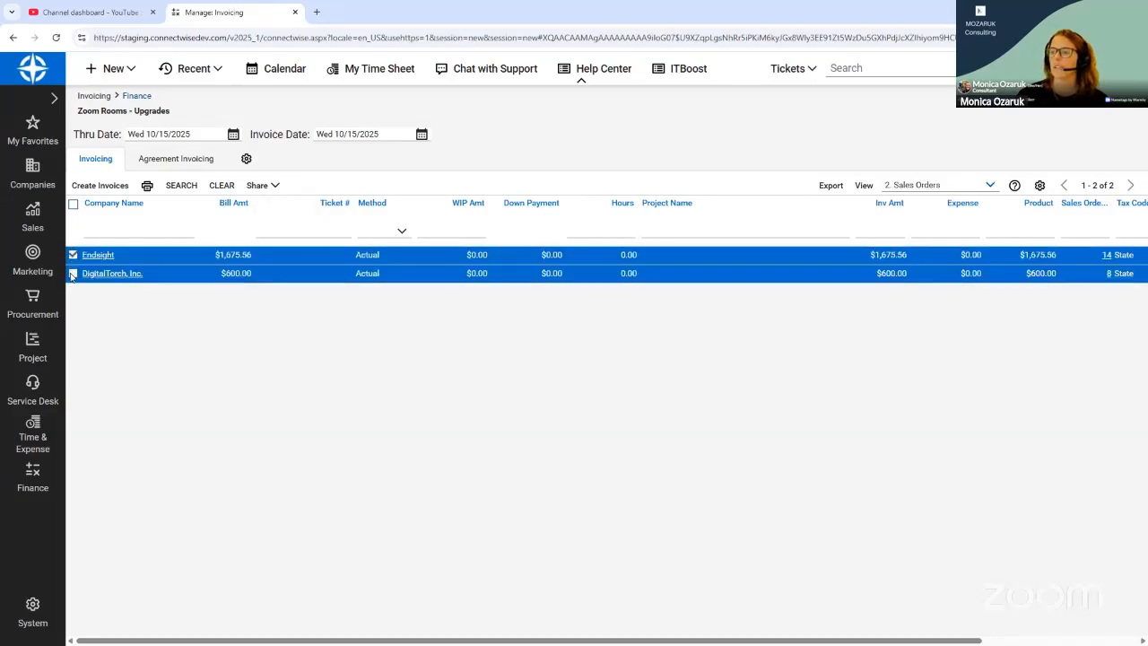
left_click(100, 185)
left_click(446, 386)
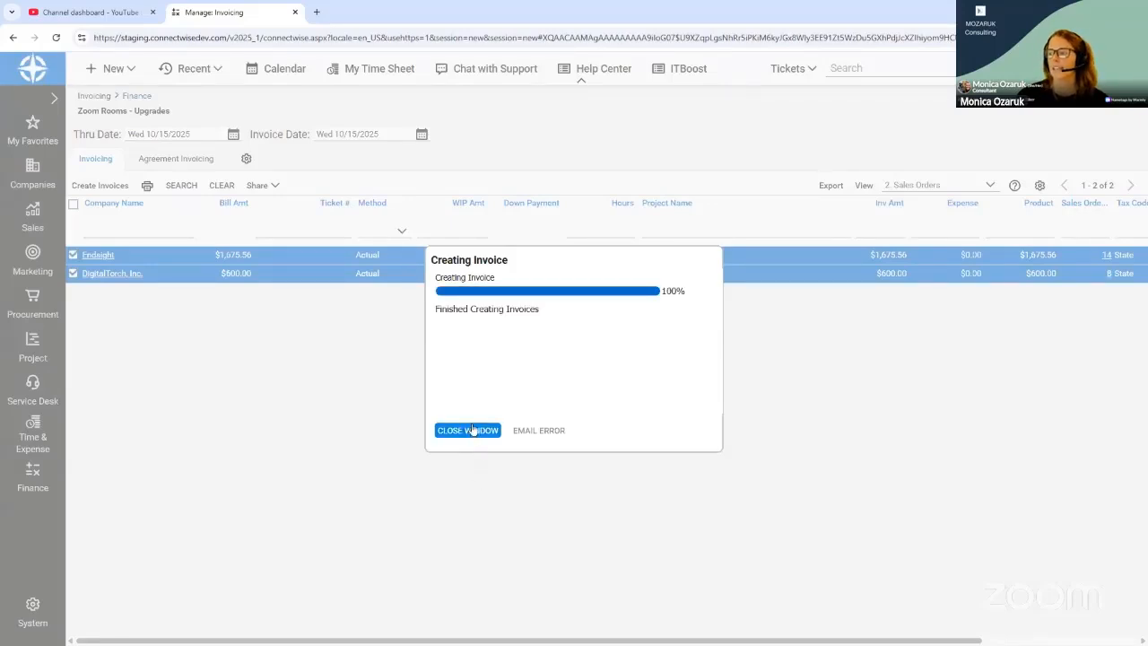
left_click(469, 430)
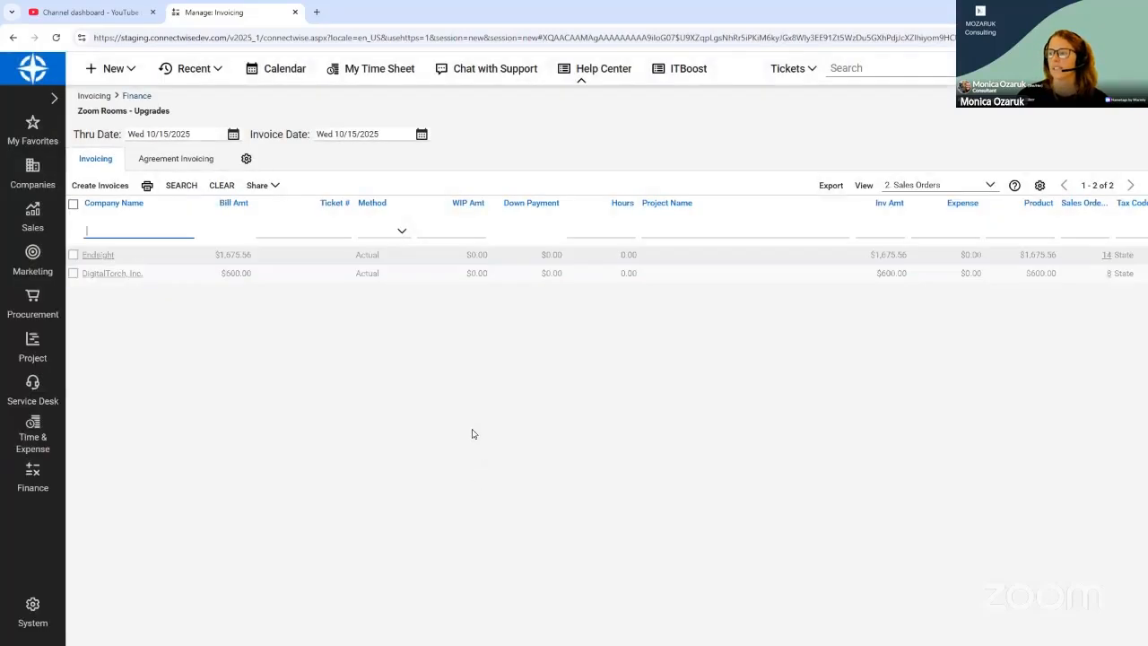
- Check the 1. Service Tickets and 1. Service Tickets V2 views for remaining items to invoice, rerunning the search
left_click(990, 185)
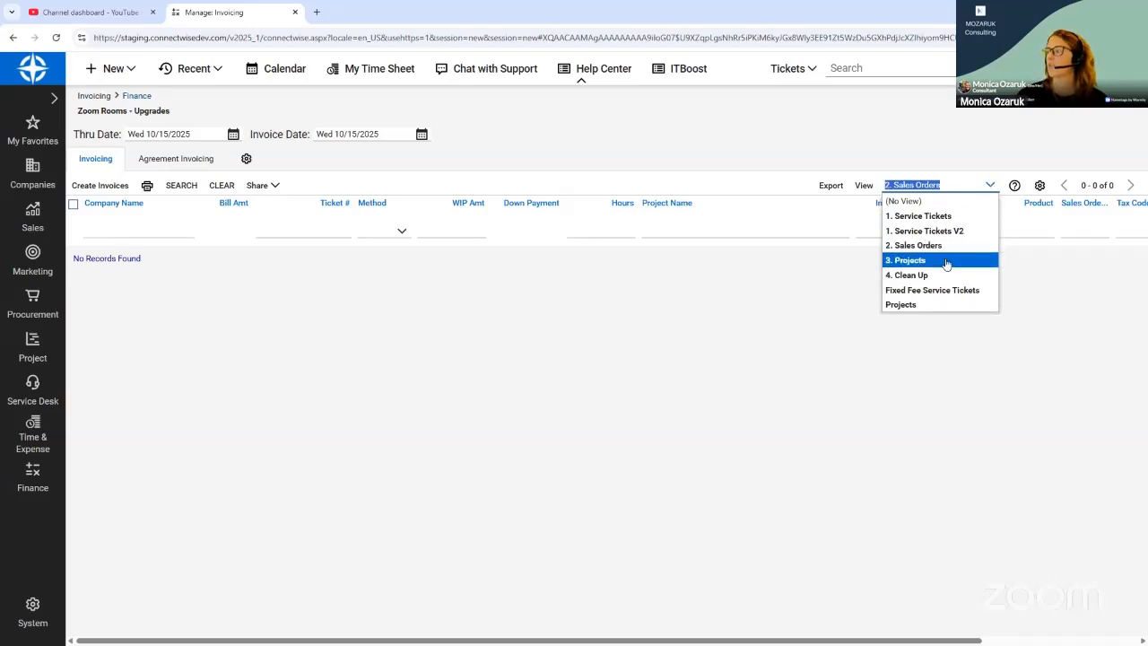
left_click(937, 217)
left_click(990, 185)
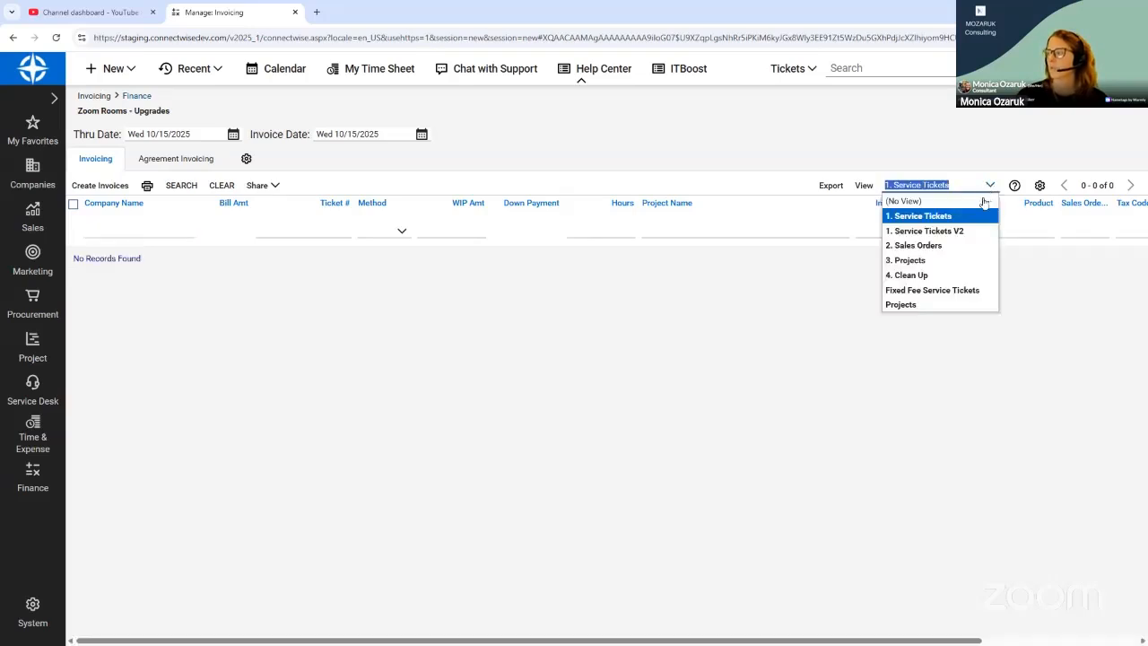
left_click(969, 225)
left_click(190, 186)
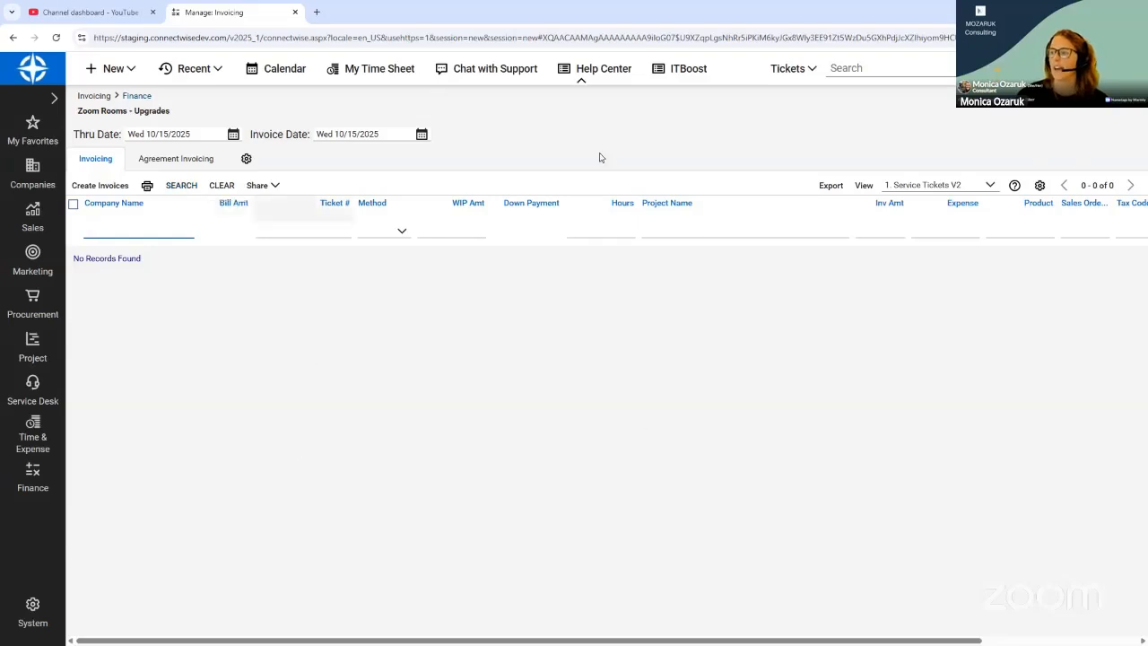
- Switch the Invoicing list to the 3. Projects view and sort it by WIP Amt in ascending order
left_click(989, 185)
left_click(963, 260)
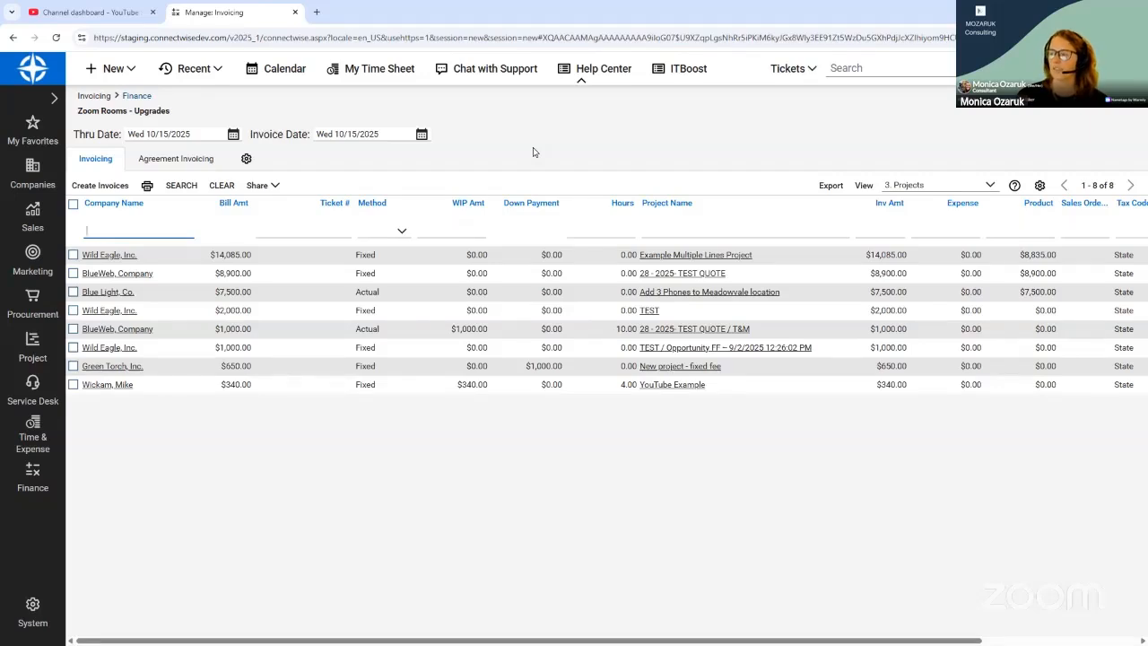
left_click(468, 209)
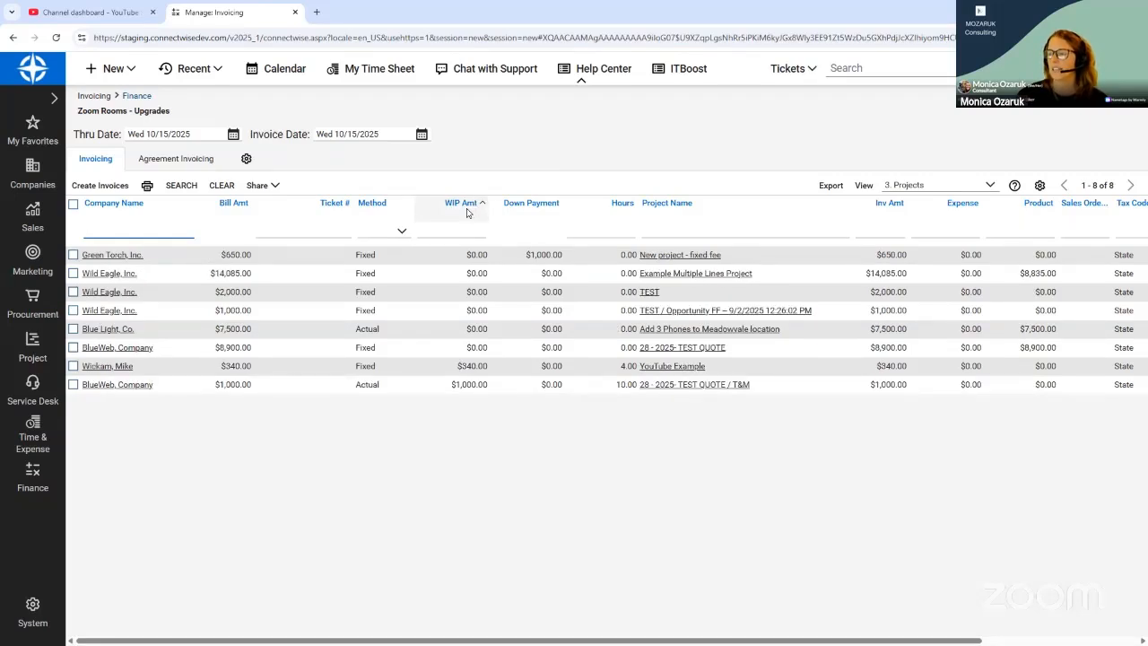
- Add the Location column to the visible columns in the Invoicing list's view configuration
left_click(1039, 185)
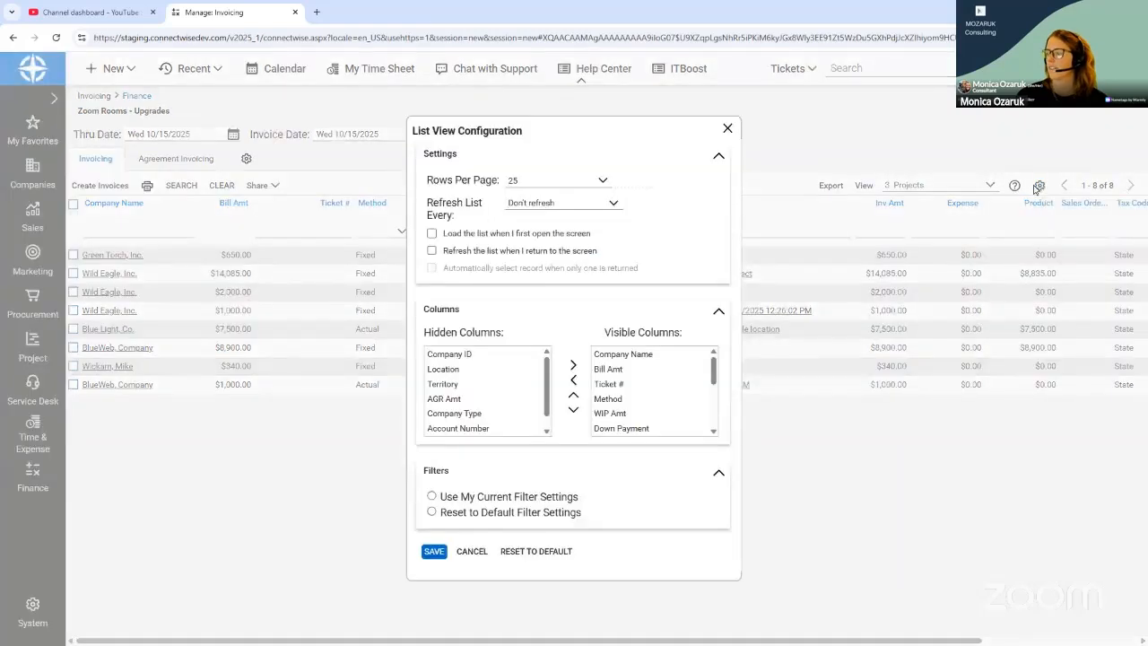
left_click(623, 415)
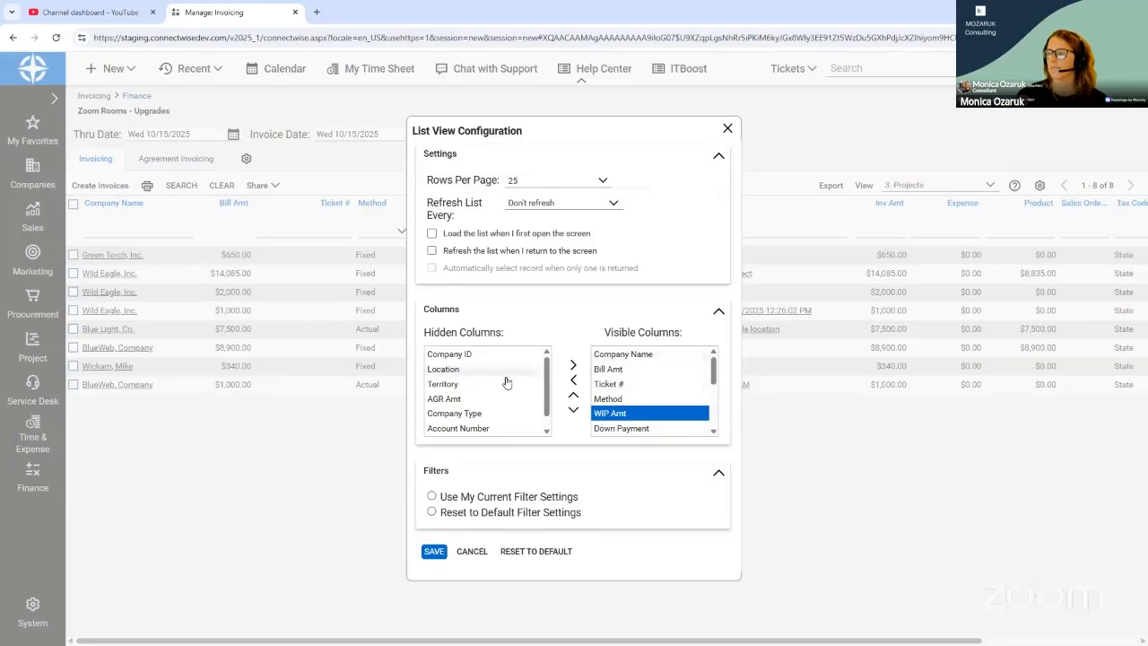
scroll(505, 373, "down", 1)
scroll(505, 373, "down", 1)
left_click(473, 355)
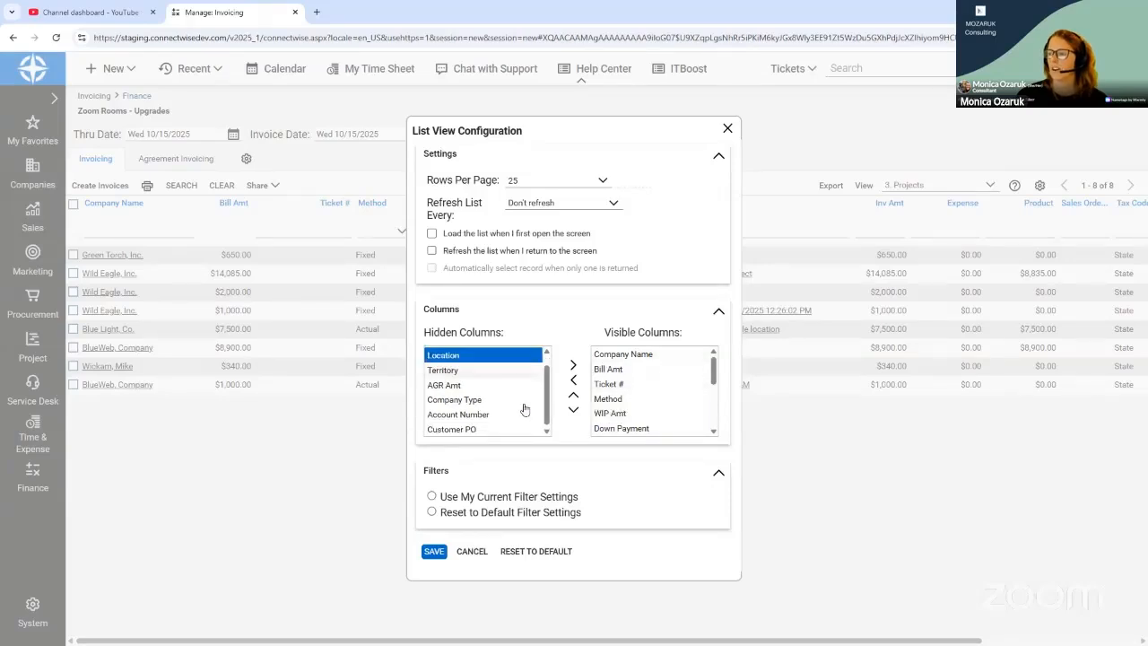
left_click(574, 367)
- Make Location the first visible column, save the list view configuration and rerun the Invoicing search
scroll(655, 395, "down", 5)
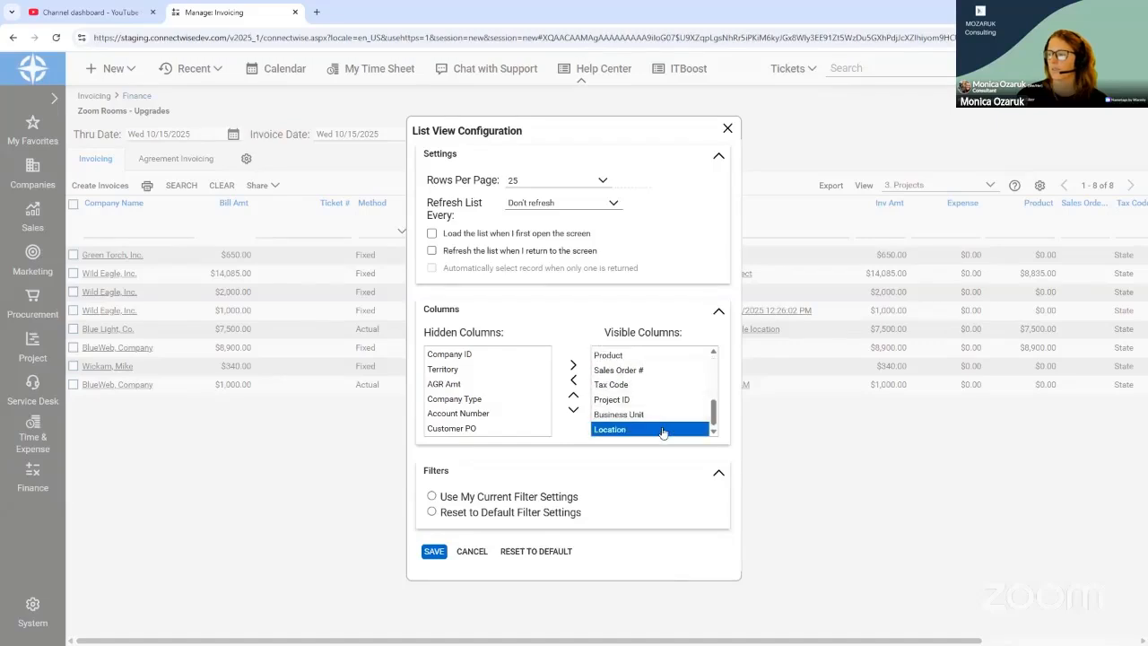
left_click(573, 396)
left_click(572, 396)
left_click(572, 396)
left_click(572, 396)
left_click(572, 396)
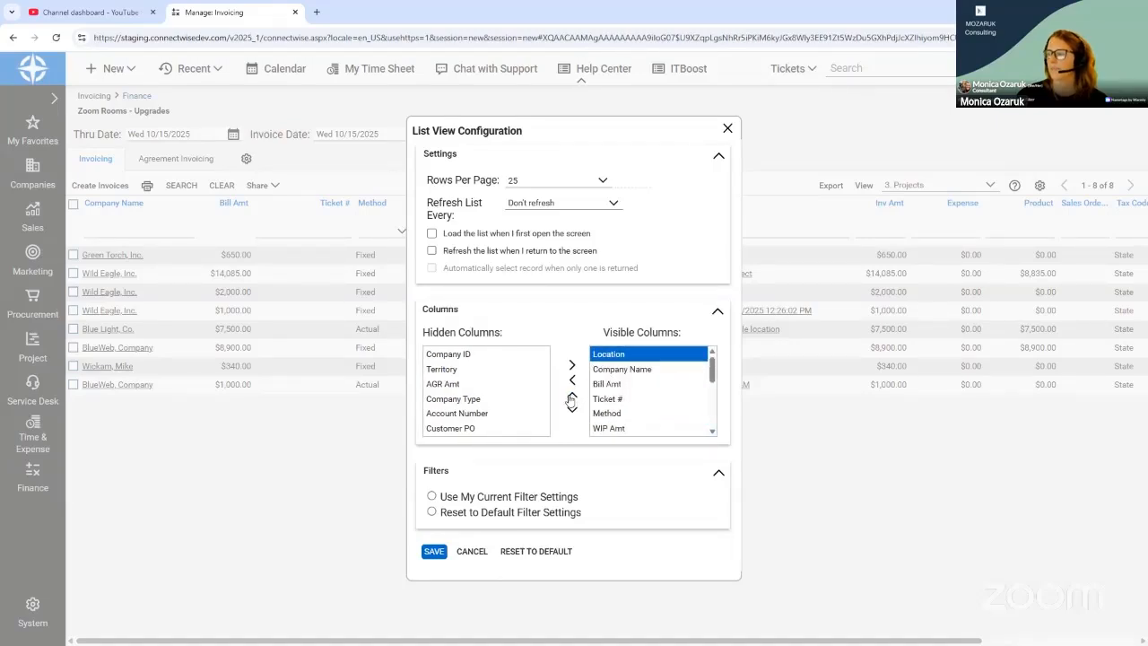
left_click(434, 550)
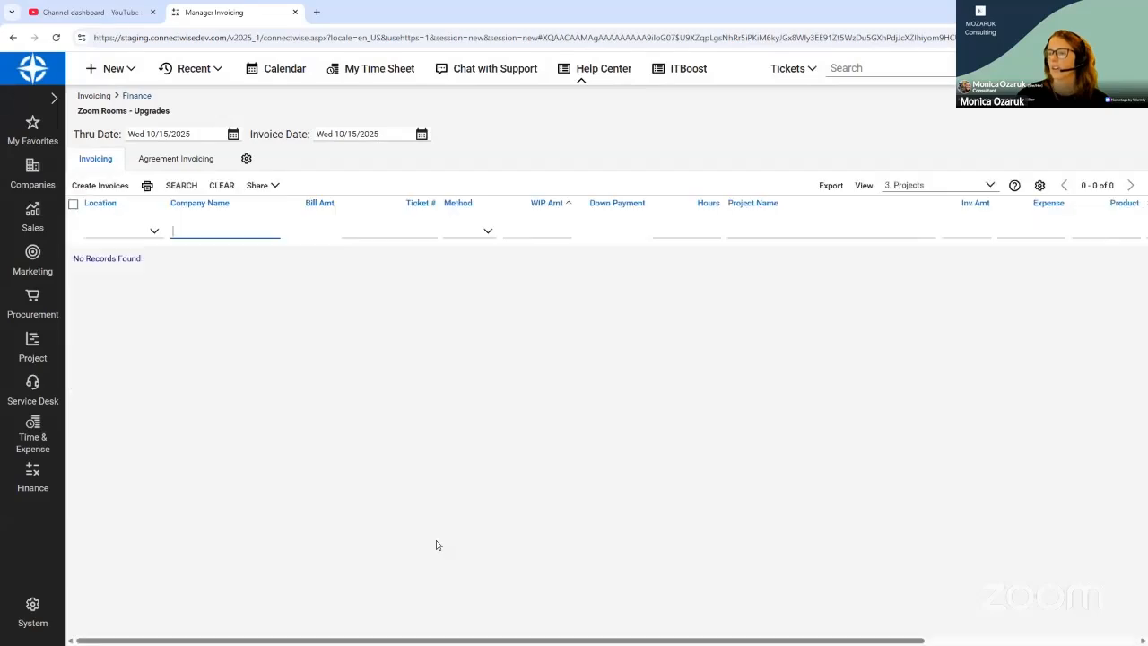
left_click(183, 186)
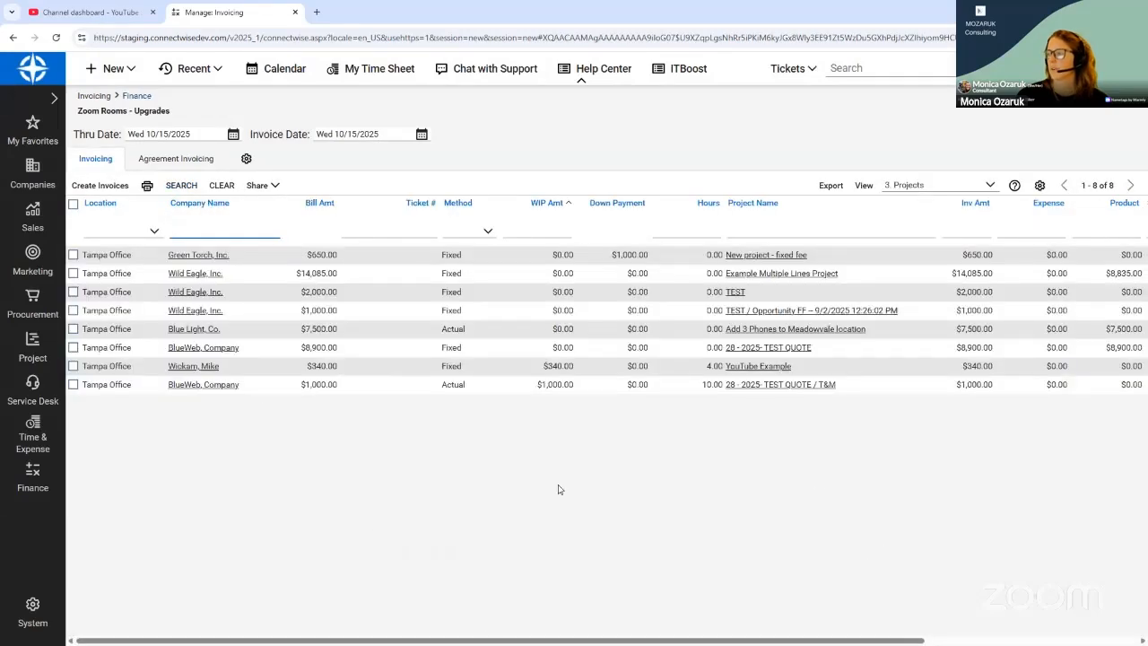
- Sort the projects by WIP Amt in descending order and highlight the BlueWeb, Company T&M project
left_click_drag(100, 203, 165, 208)
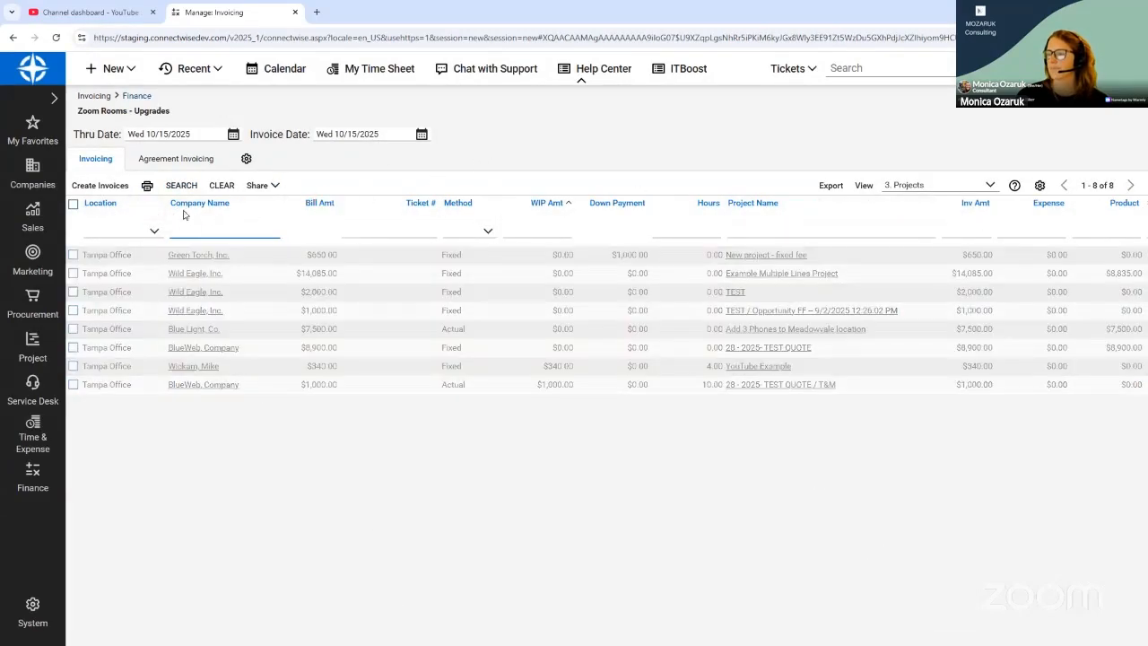
left_click(545, 210)
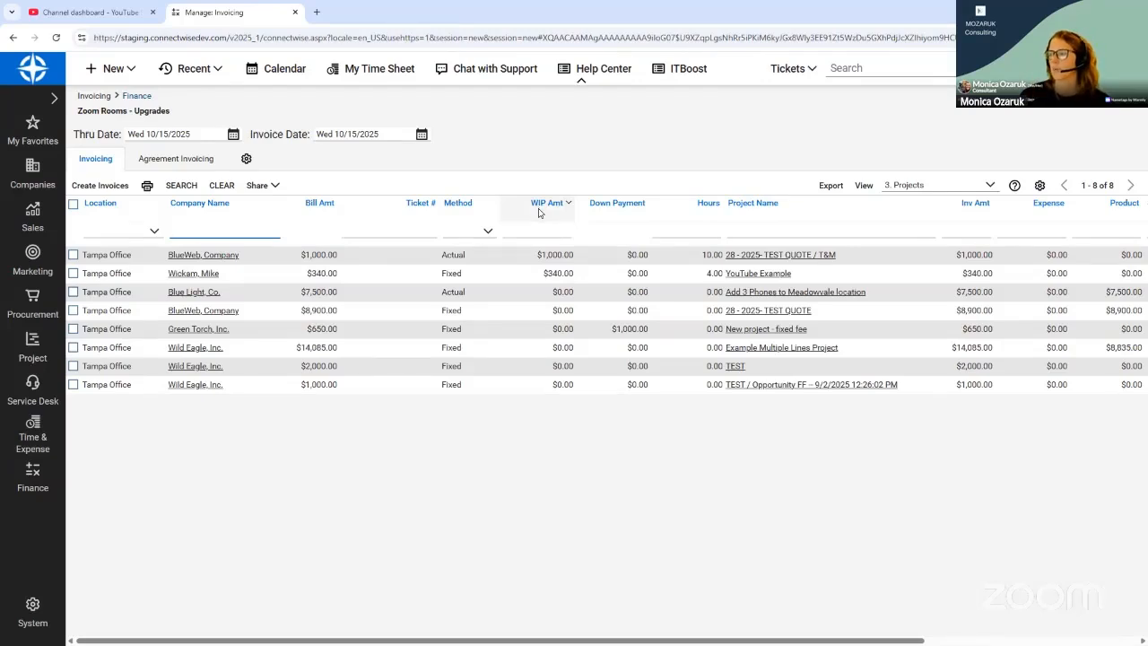
left_click(558, 256)
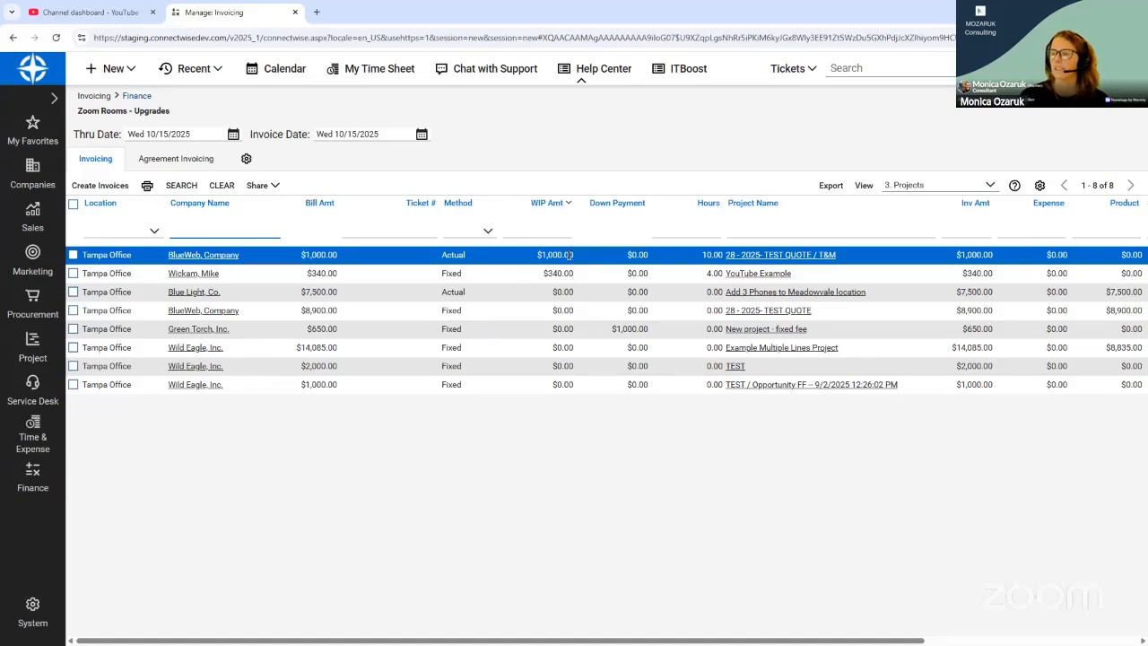
left_click_drag(609, 639, 337, 583)
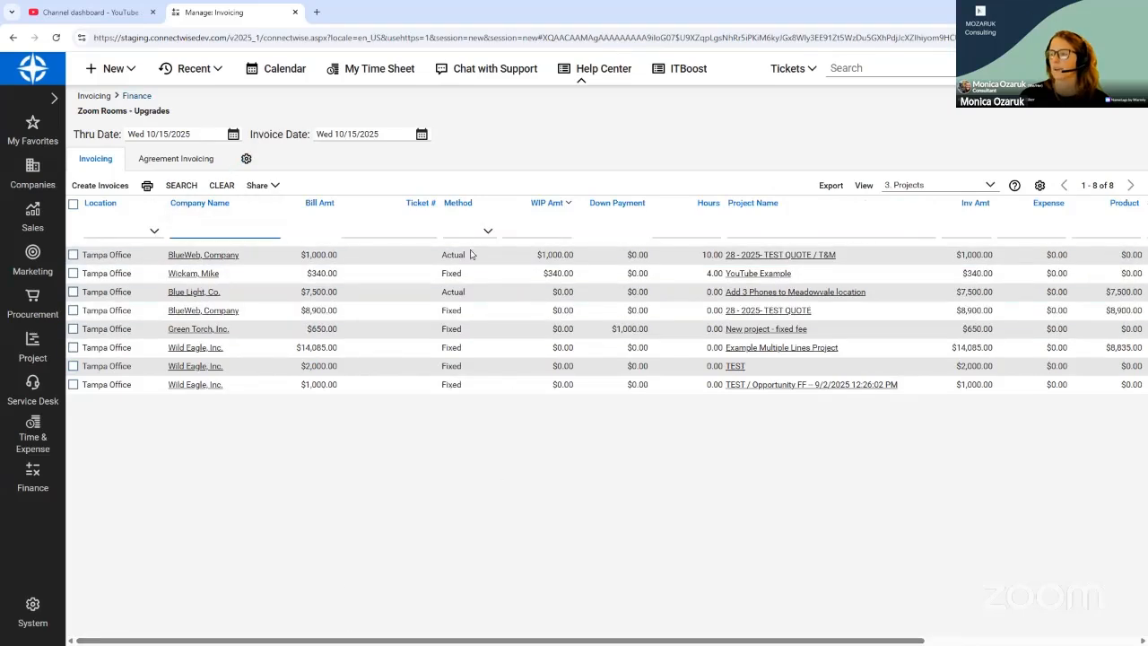
- Move the Method column directly after Company Name and sort the list by WIP Amt in ascending order
left_click_drag(464, 212, 305, 206)
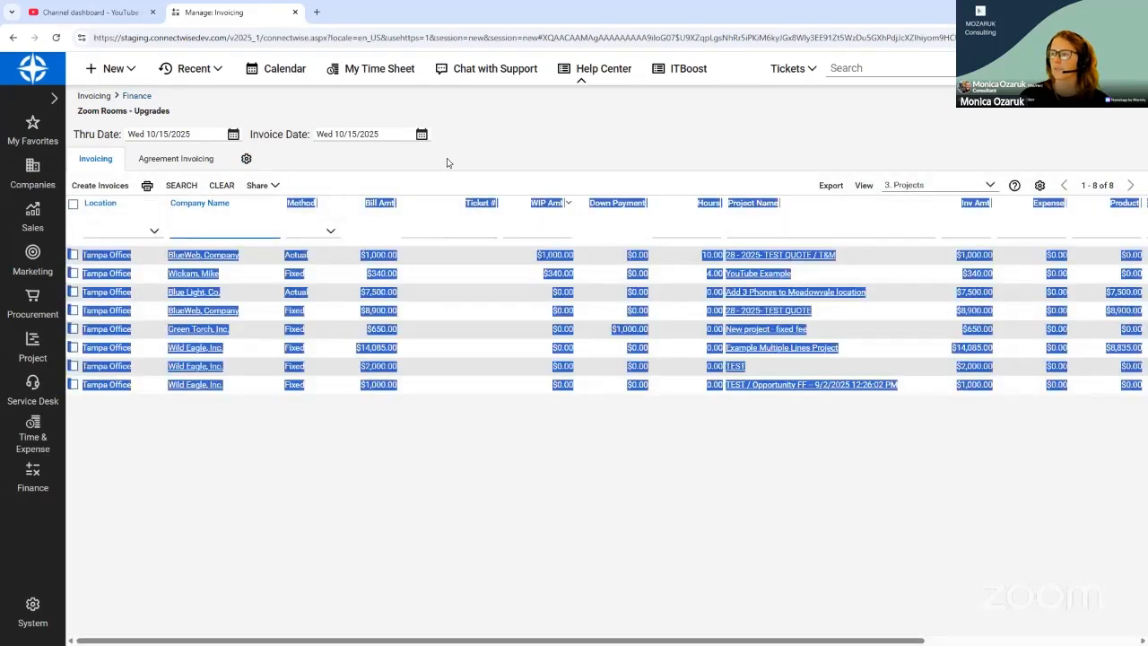
left_click(448, 206)
left_click(325, 256)
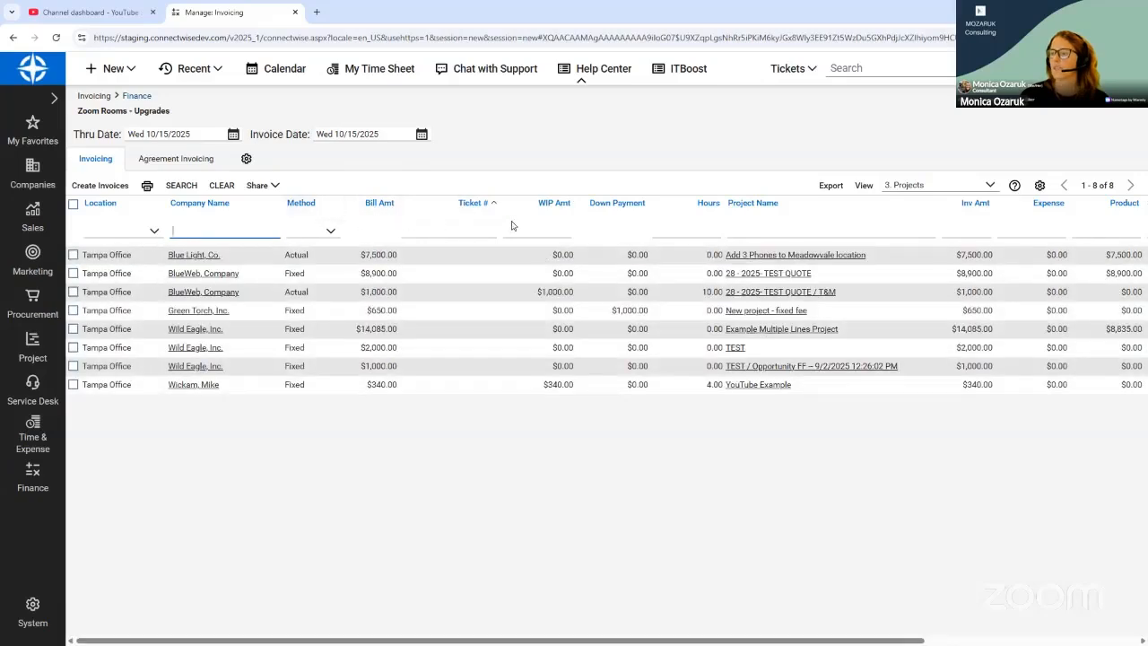
left_click(543, 208)
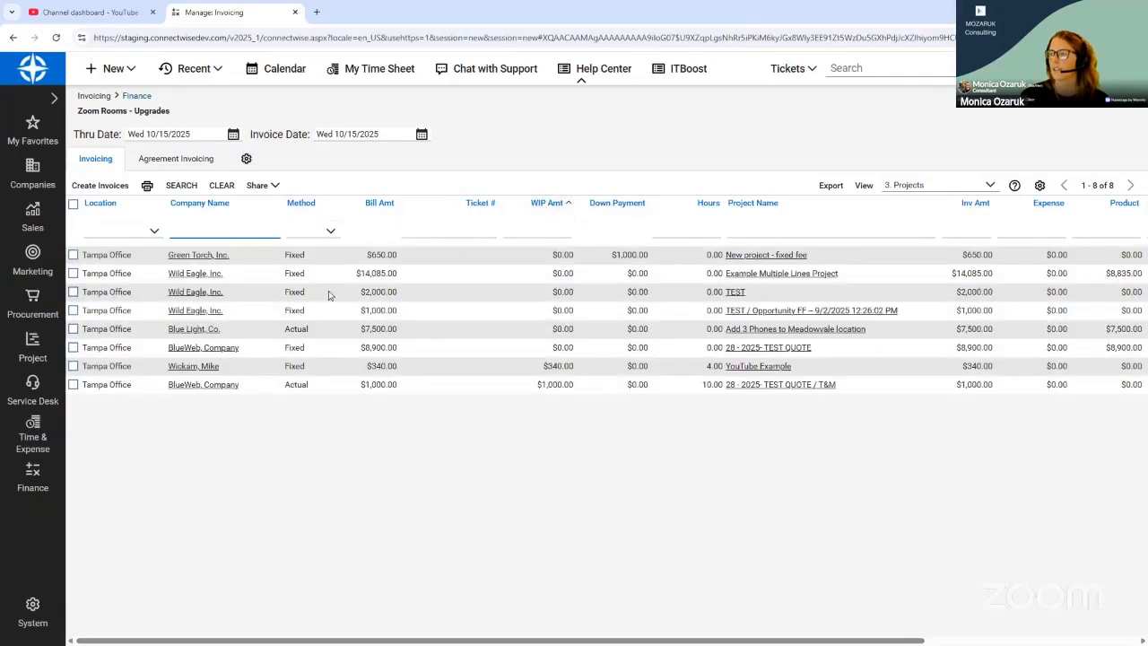
- Compare the billing methods and WIP amounts of the YouTube Example and BlueWeb, Company T&M projects
left_click(324, 382)
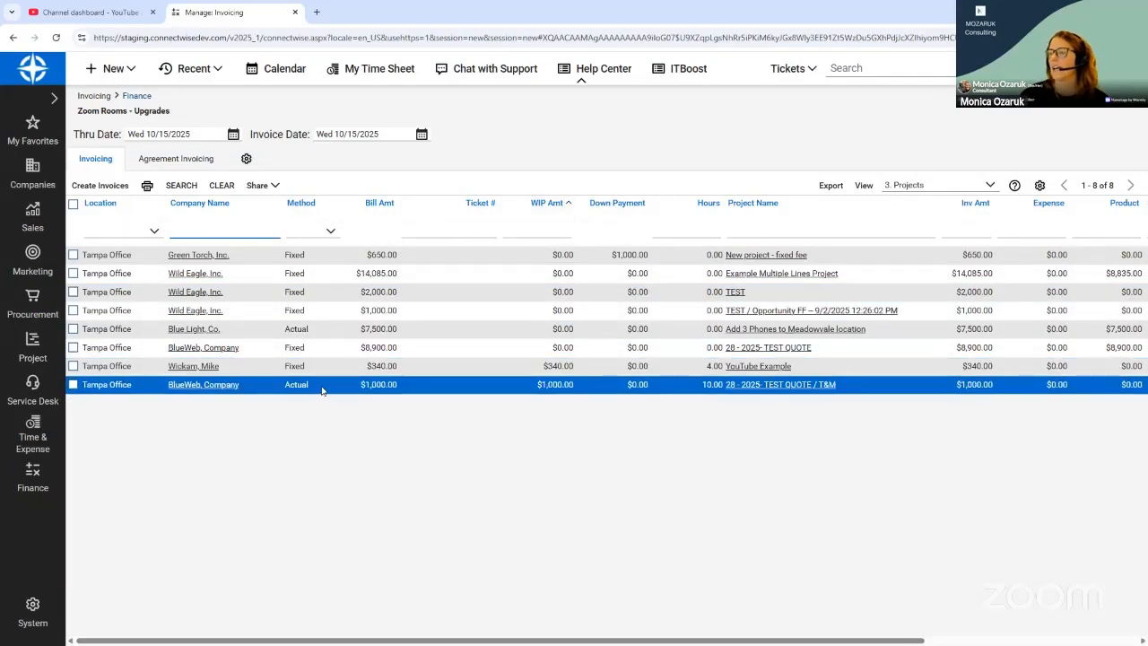
left_click(318, 368)
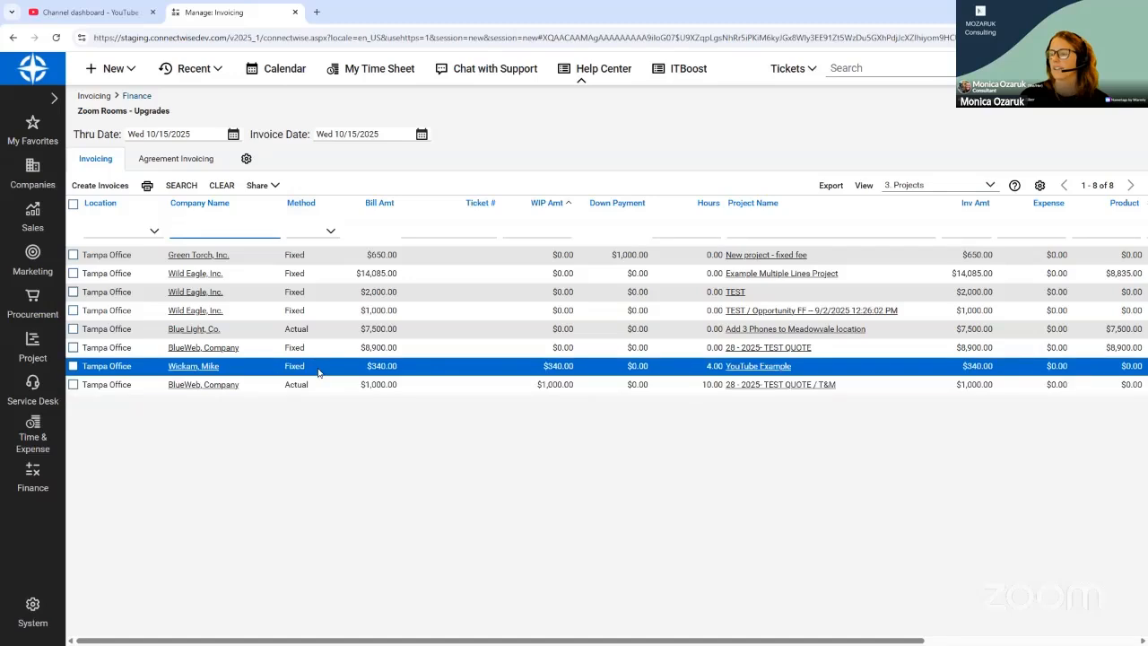
left_click(314, 399)
left_click(313, 384)
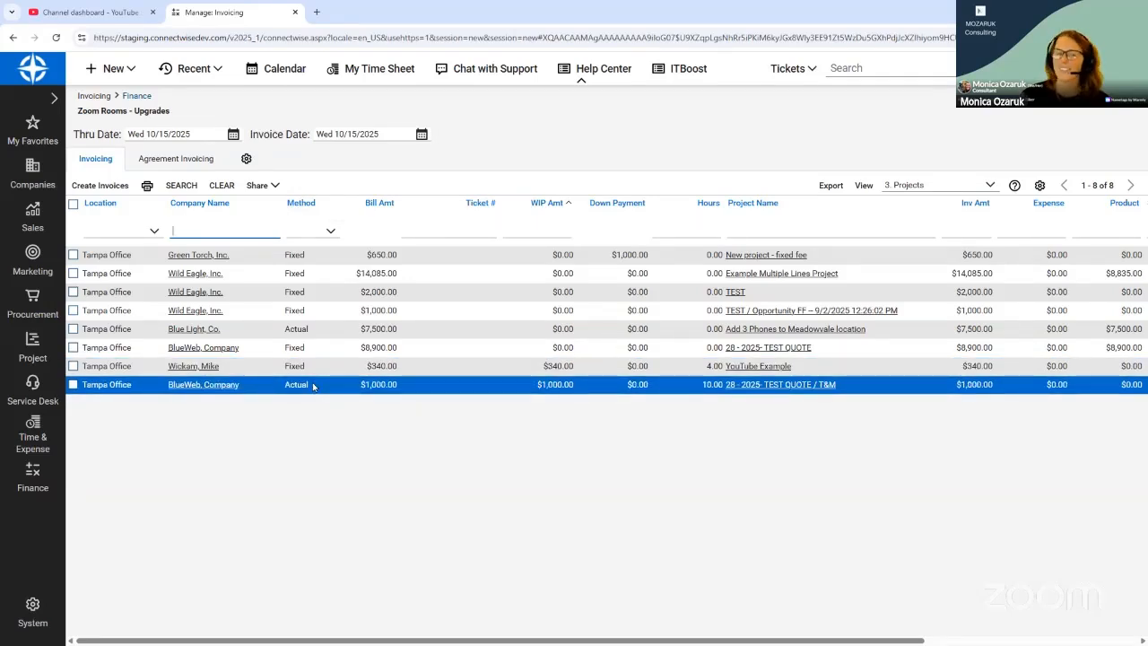
left_click(517, 419)
left_click(587, 391)
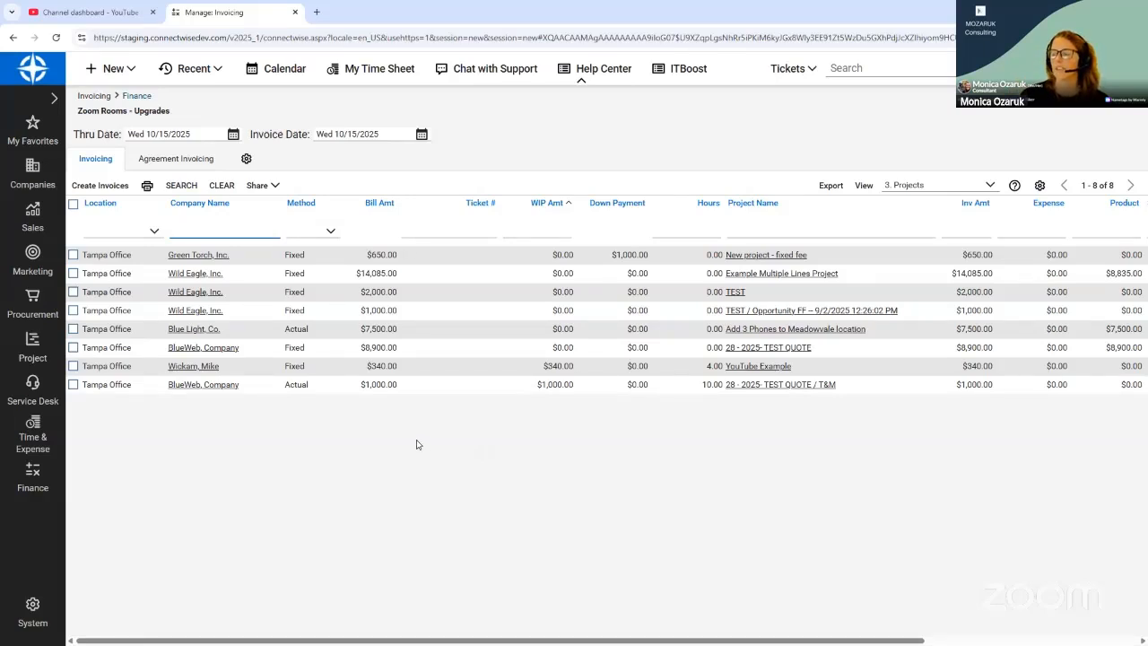
- Create the invoice for the BlueWeb, Company project 28 - 2025- TEST QUOTE / T&M
left_click(74, 384)
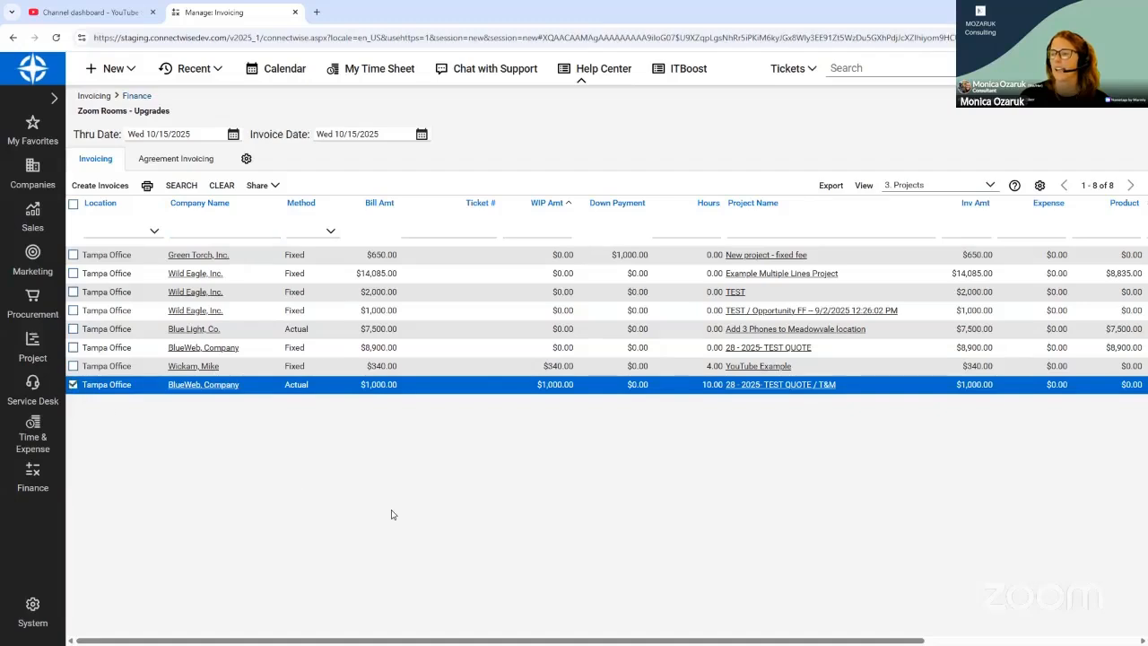
left_click(98, 188)
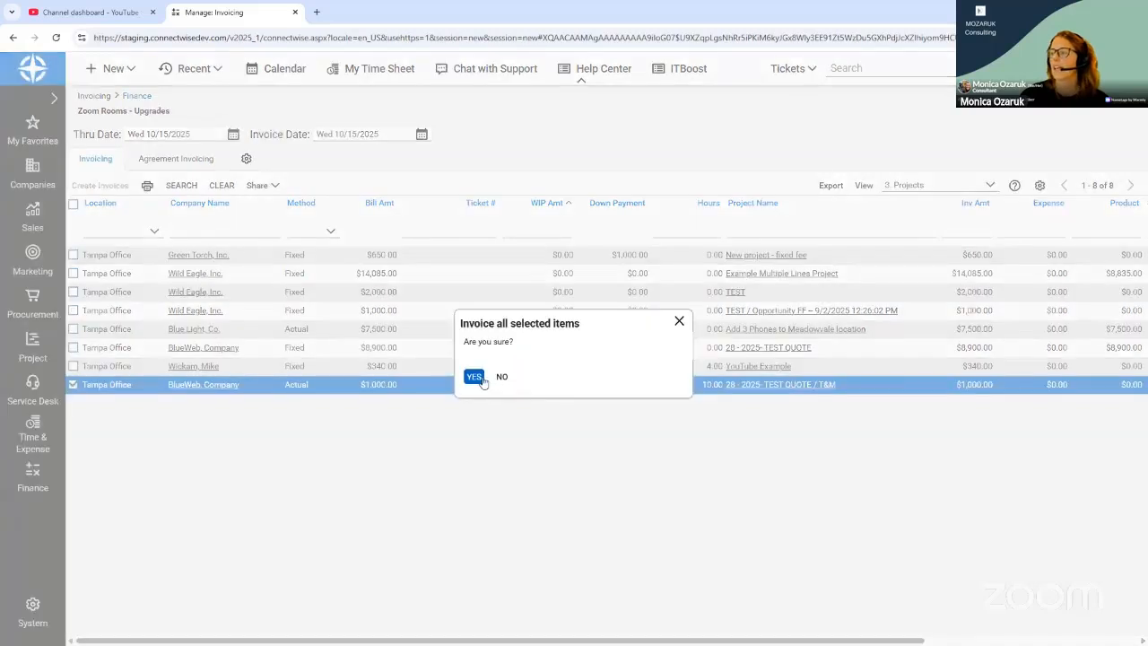
left_click(474, 377)
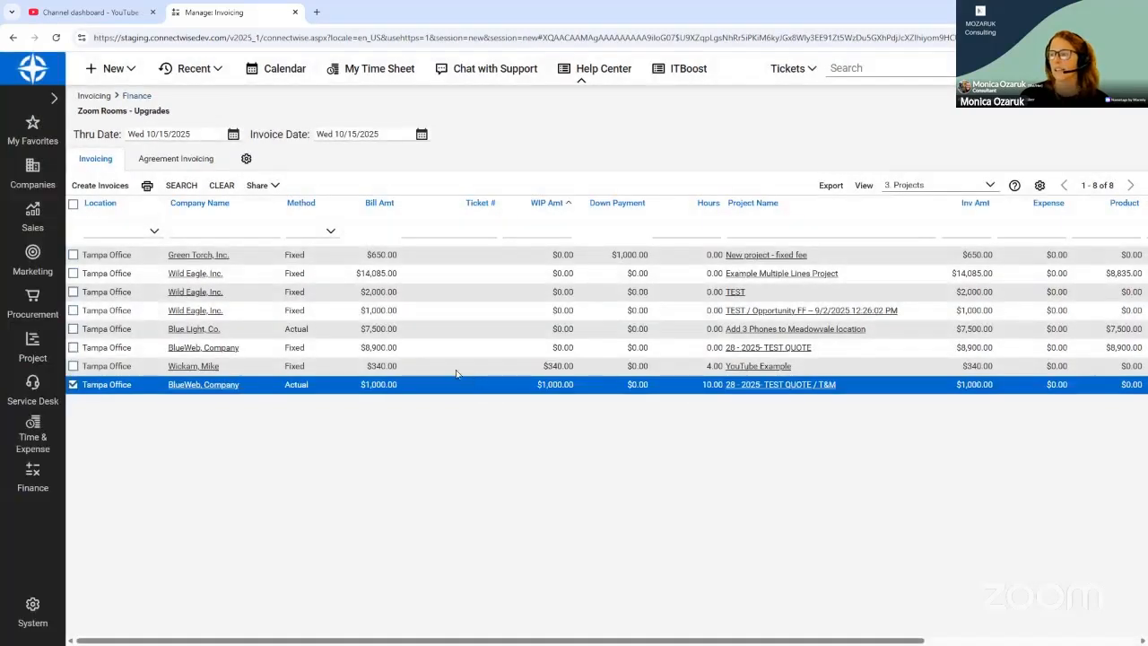
- Open the Finance Invoicing screen in a new browser tab and run its search
left_click(41, 480)
right_click(109, 175)
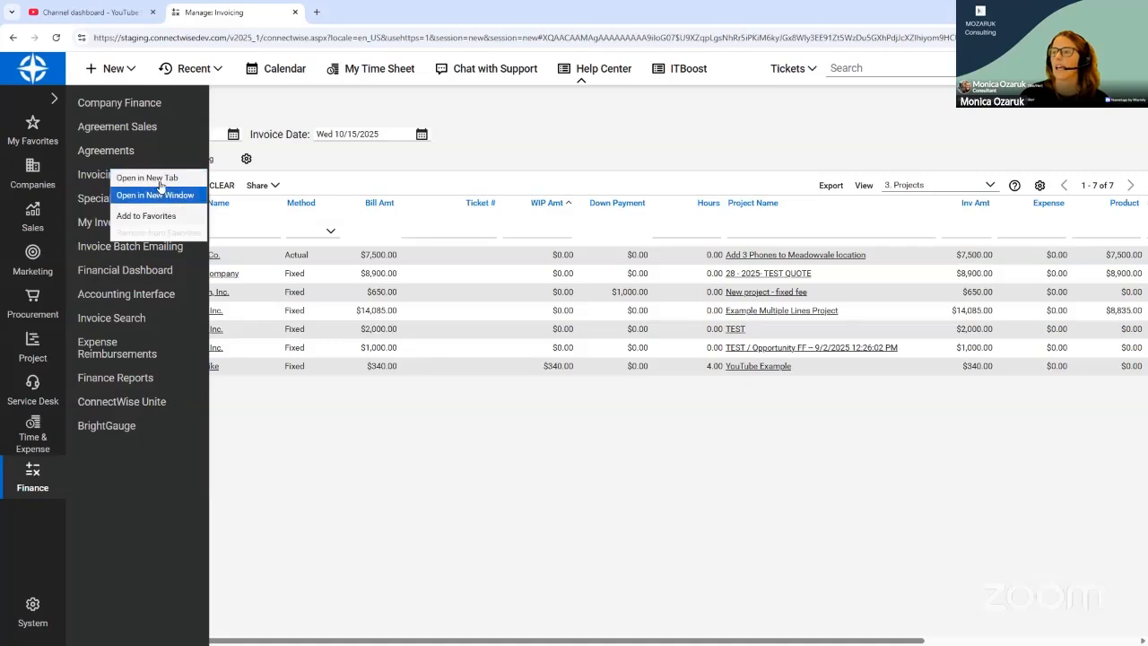
left_click(159, 175)
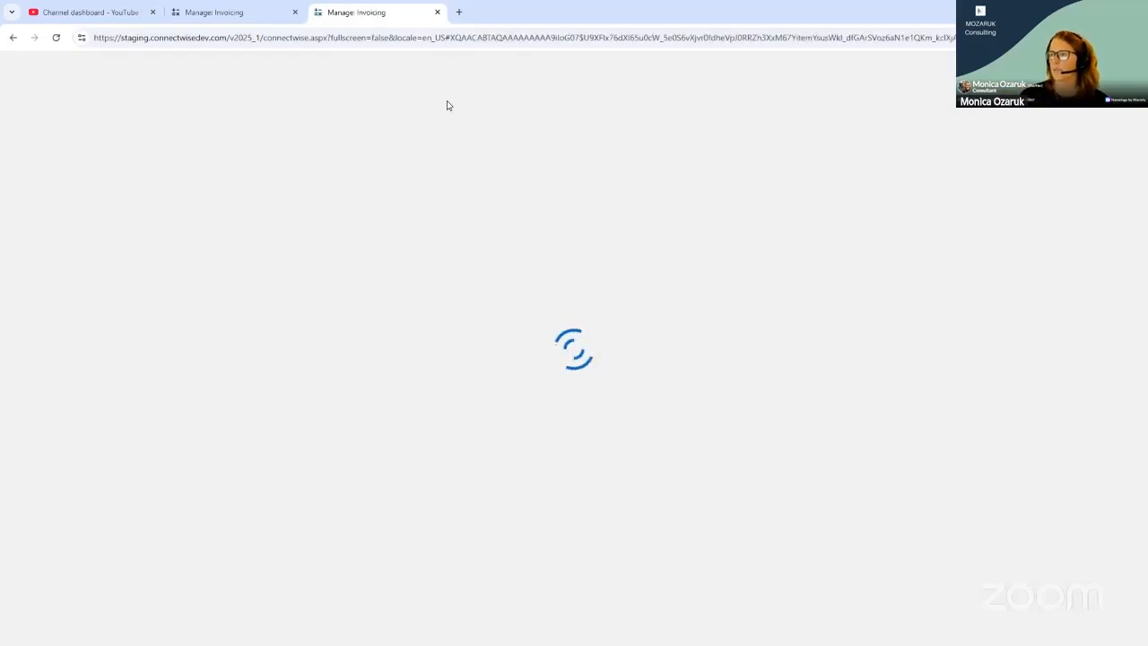
left_click(186, 186)
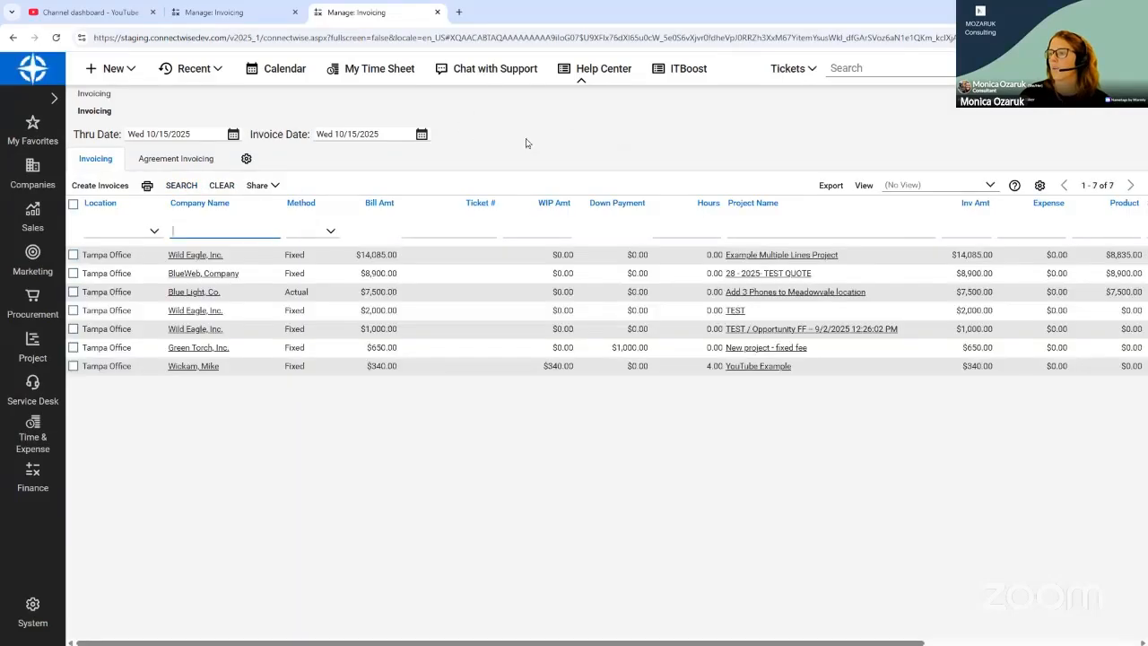
- Find the YouTube Example project in the new list, return to the original Invoicing tab and select that project there
left_click(361, 292)
left_click(207, 369)
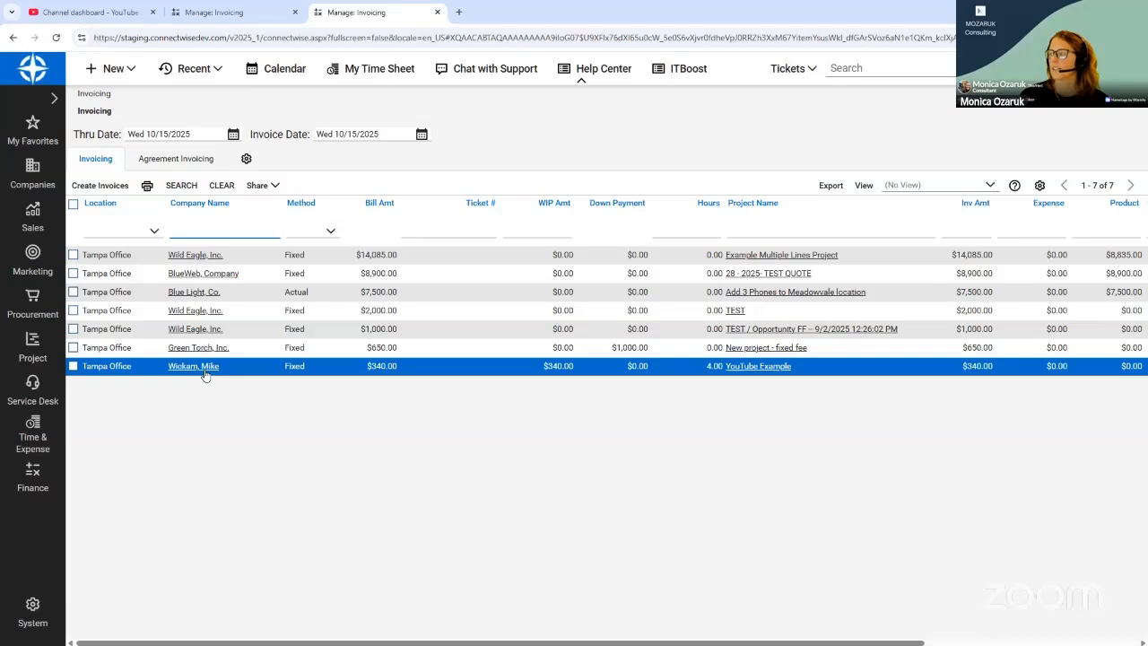
left_click(208, 12)
left_click(74, 367)
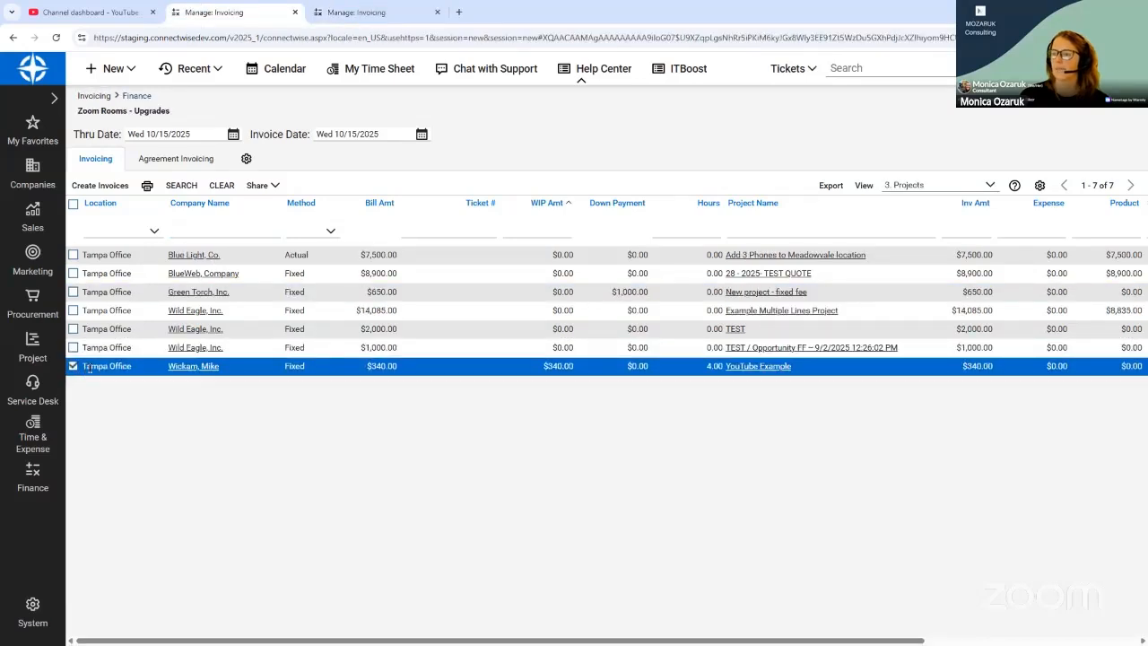
- Open Invoice Search in the second Invoicing tab and filter the invoices to those dated Today
left_click(395, 15)
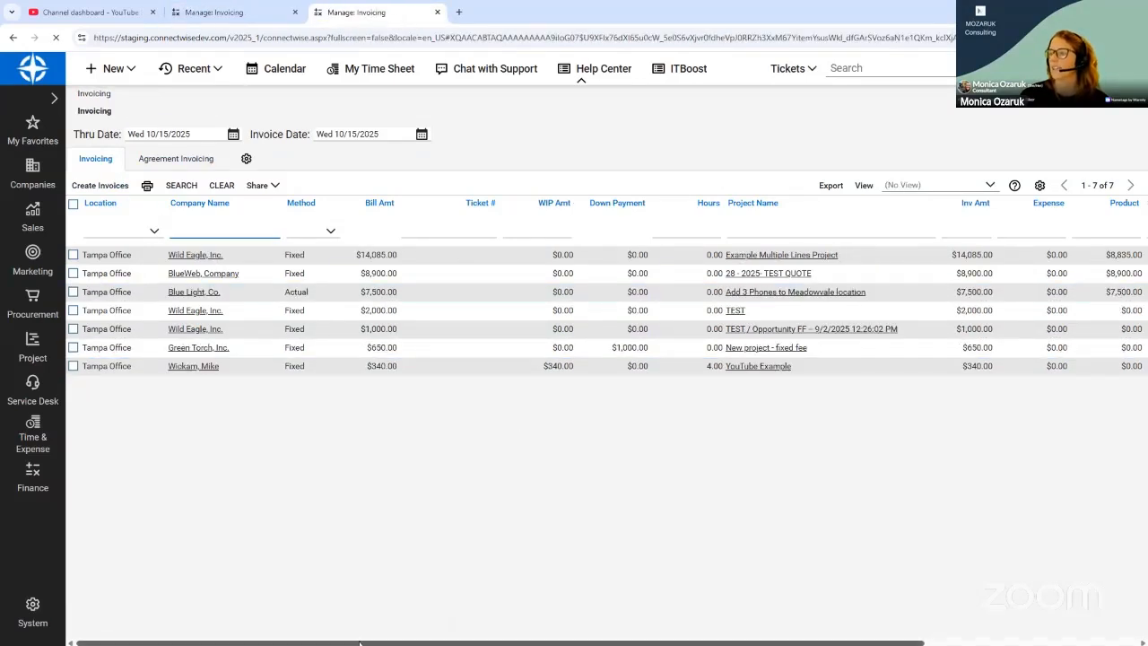
mouse_move(359, 643)
left_mouse_down()
mouse_move(371, 643)
mouse_move(349, 643)
left_mouse_up()
left_click(32, 475)
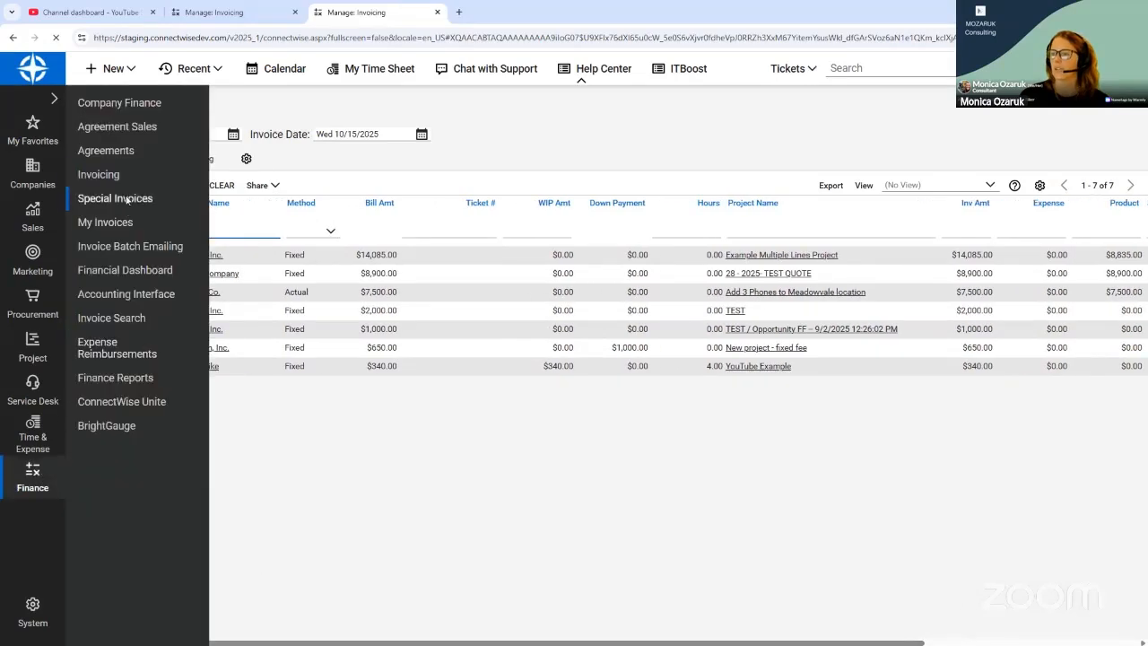
left_click(117, 321)
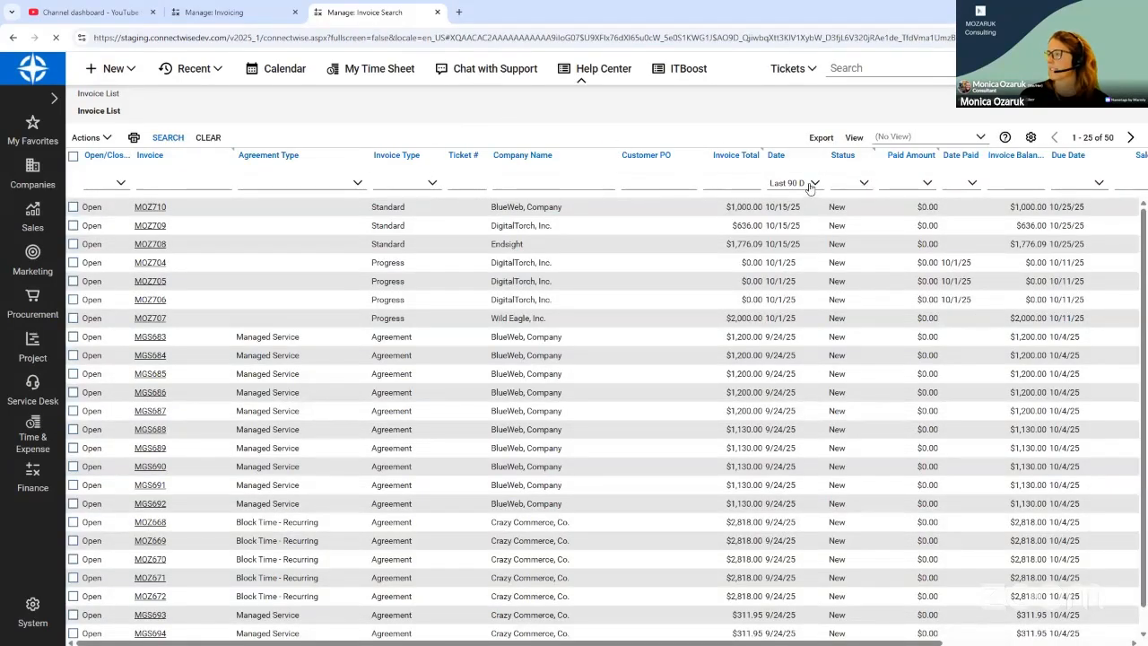
left_click(813, 183)
left_click(848, 229)
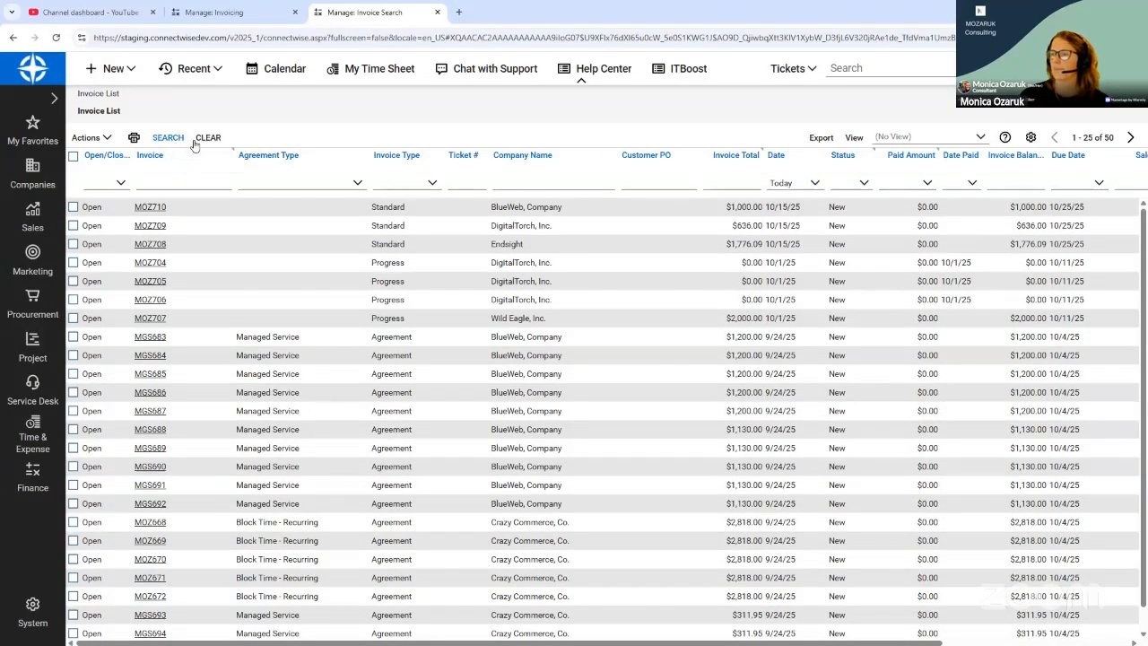
left_click(169, 138)
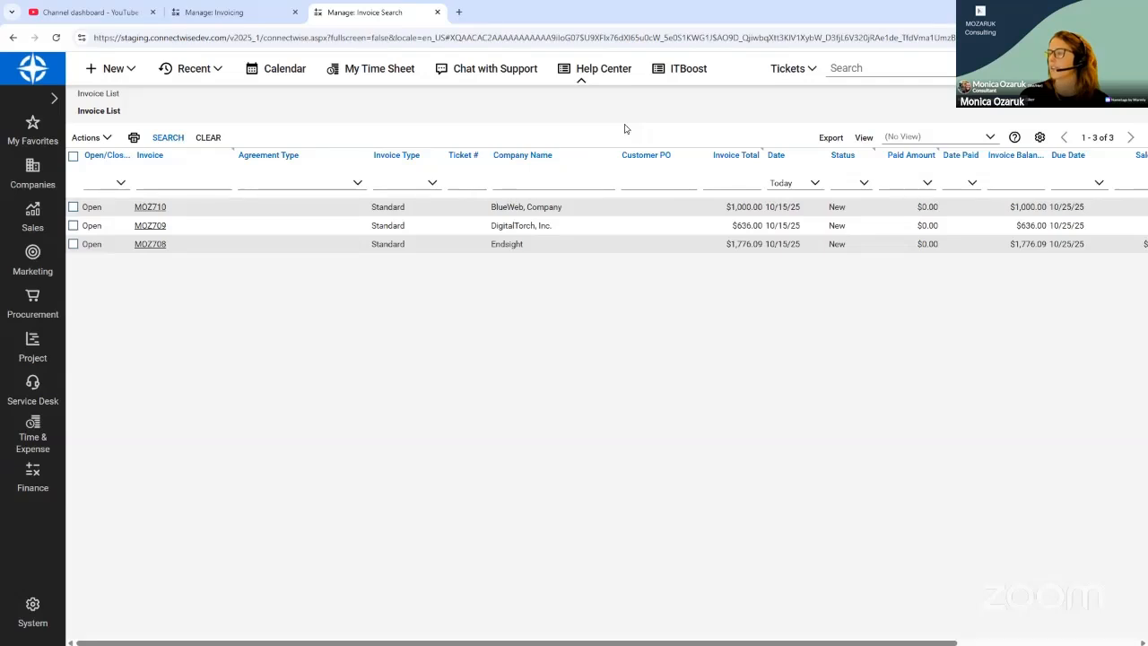
- Check the invoice type of today's BlueWeb, Company and DigitalTorch, Inc. invoices
left_click(399, 207)
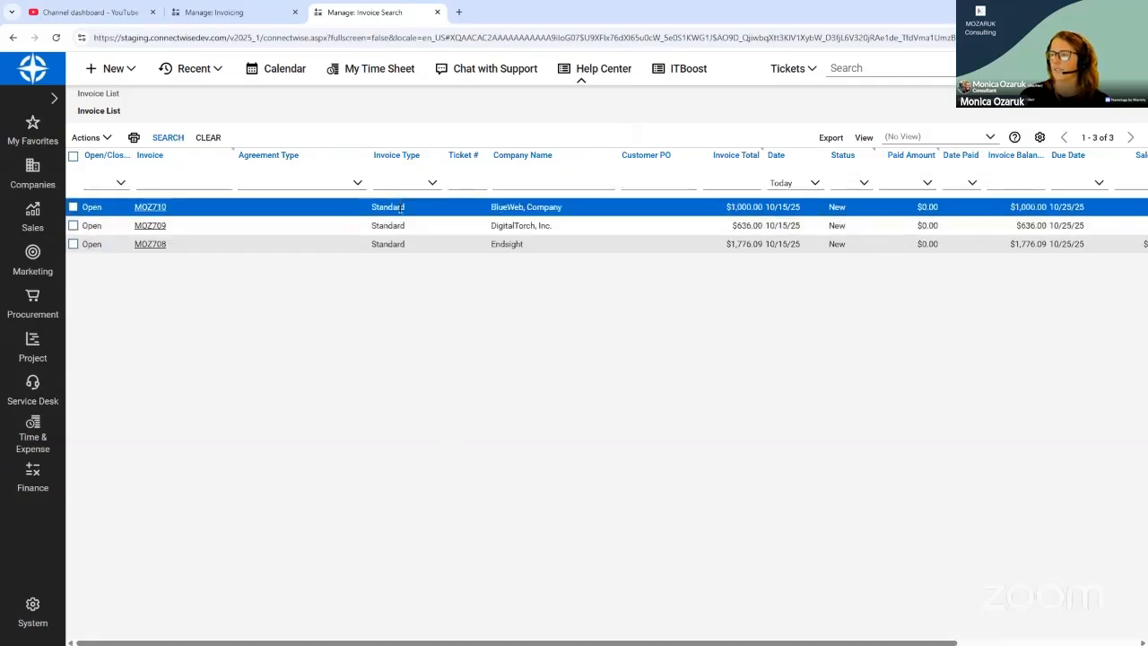
left_click(402, 226)
left_click(410, 287)
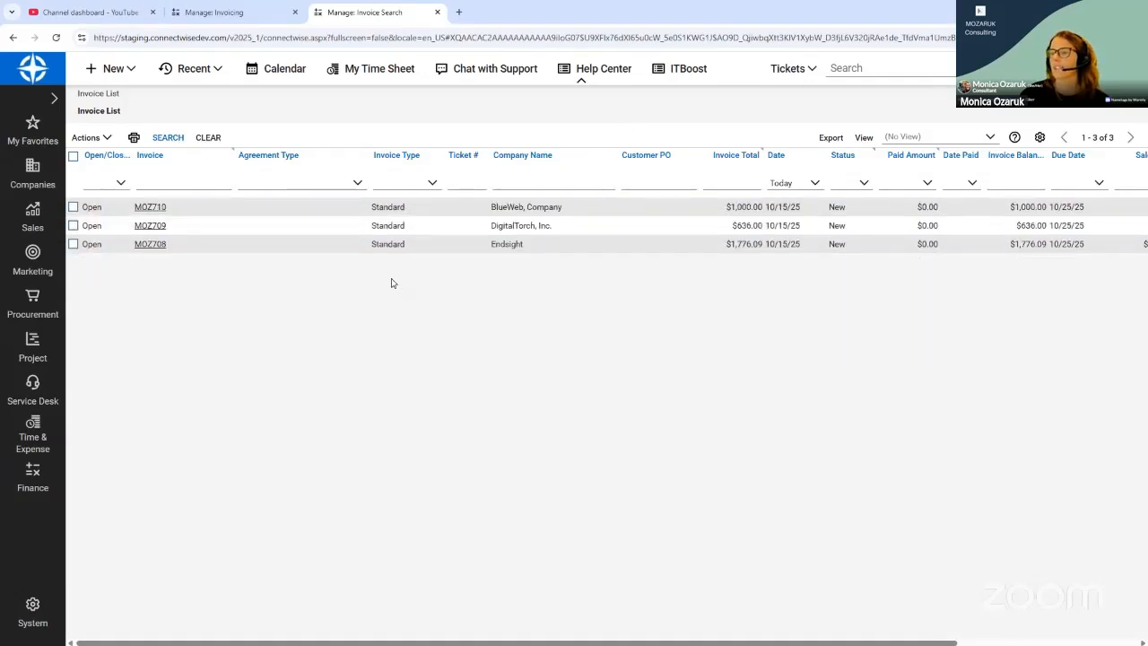
- Return to the original Invoicing tab and switch to the Welcome to Office Hours! presentation in Google Slides
left_click(201, 13)
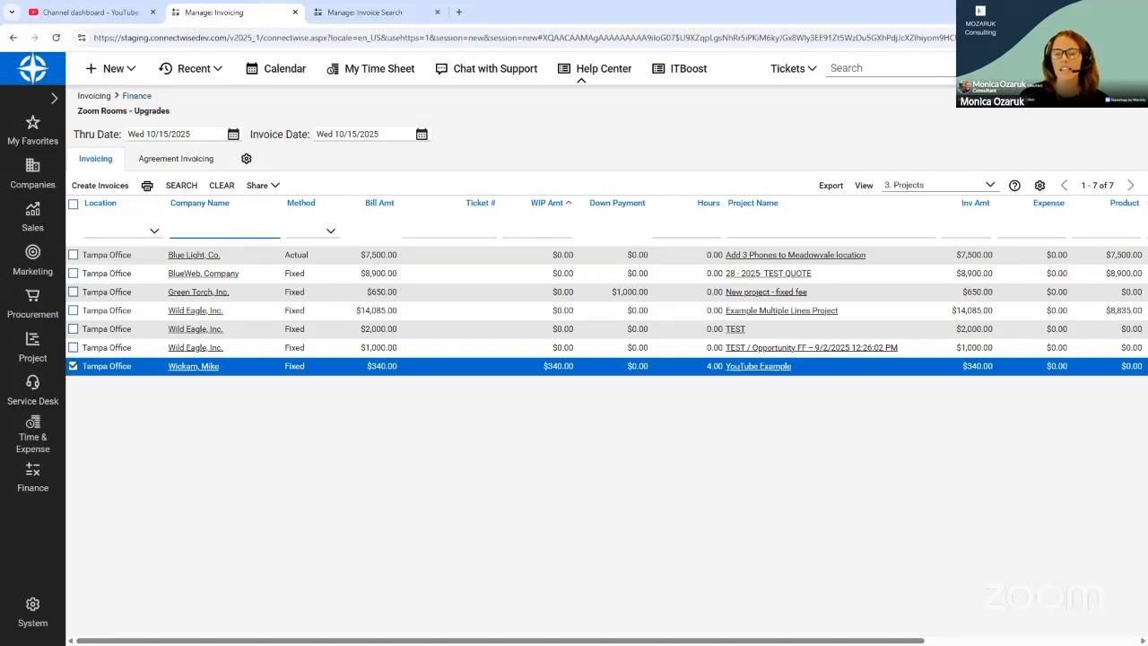
key("alt+Tab")
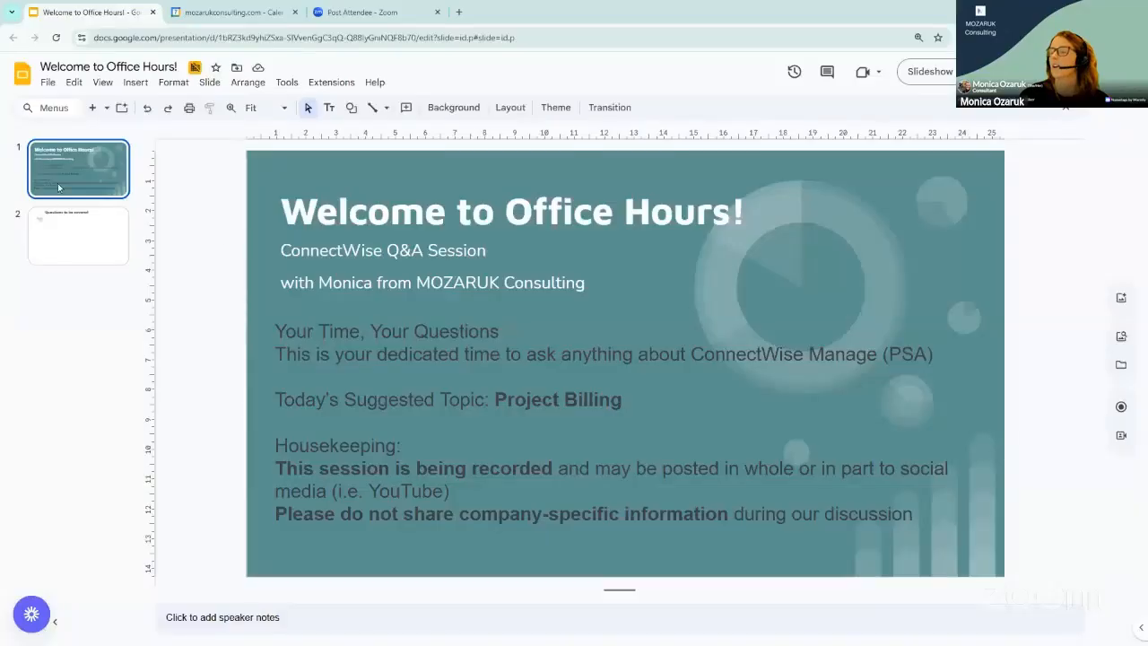
- Show the Questions to be covered slide, place the cursor in its bullet text box and switch back to ConnectWise
left_click(69, 246)
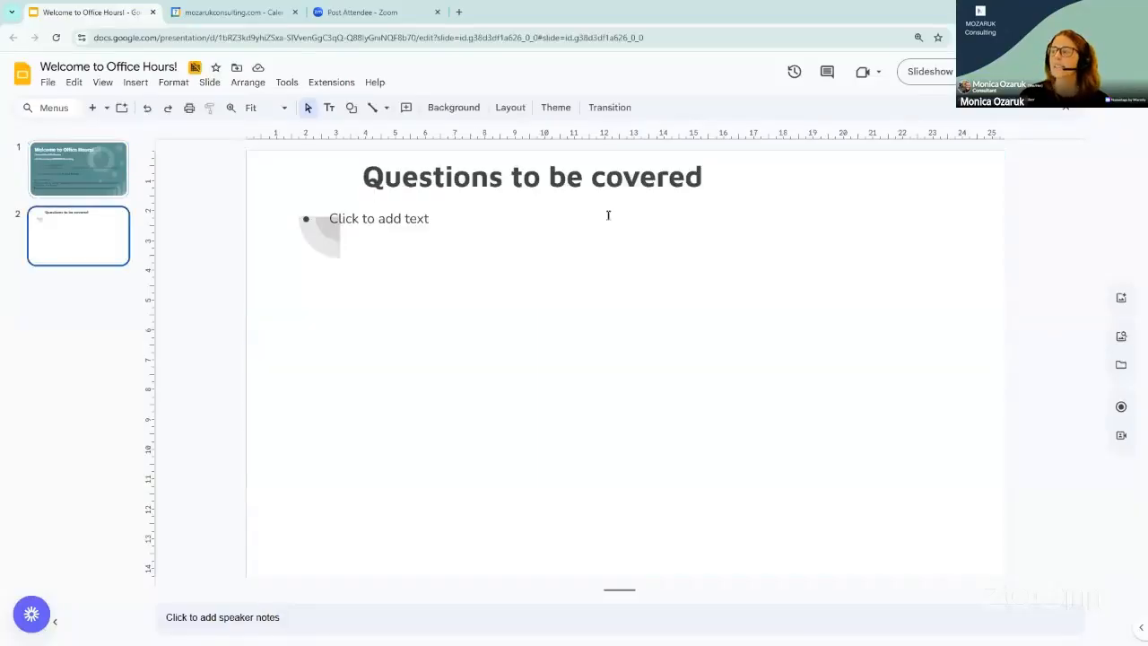
left_click(432, 219)
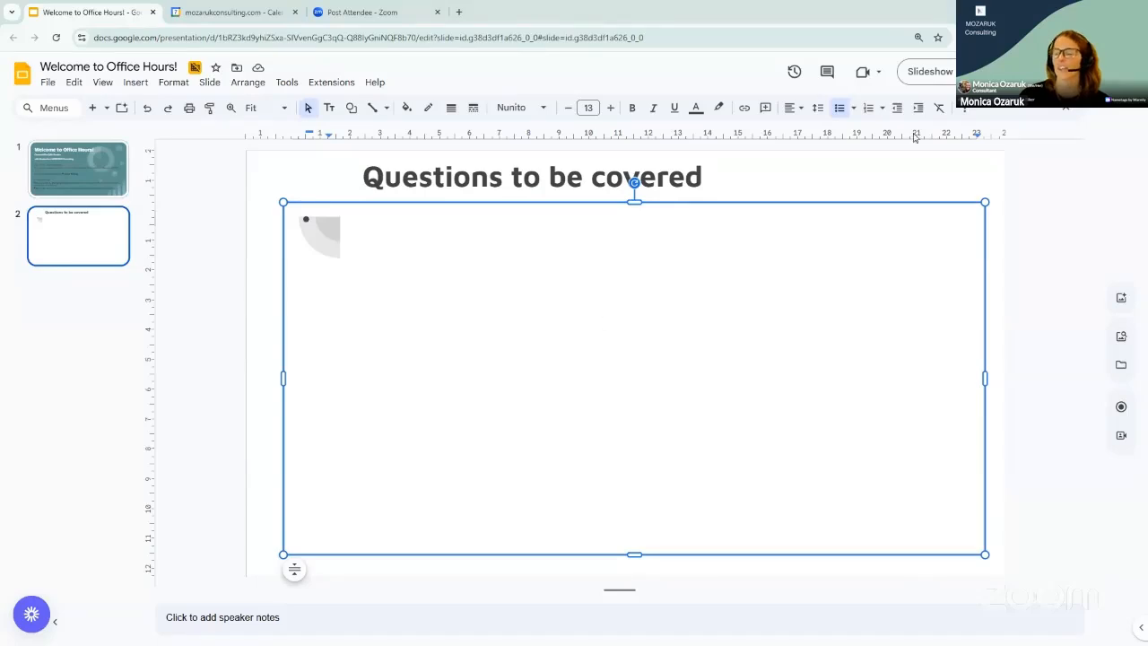
key("alt+Tab")
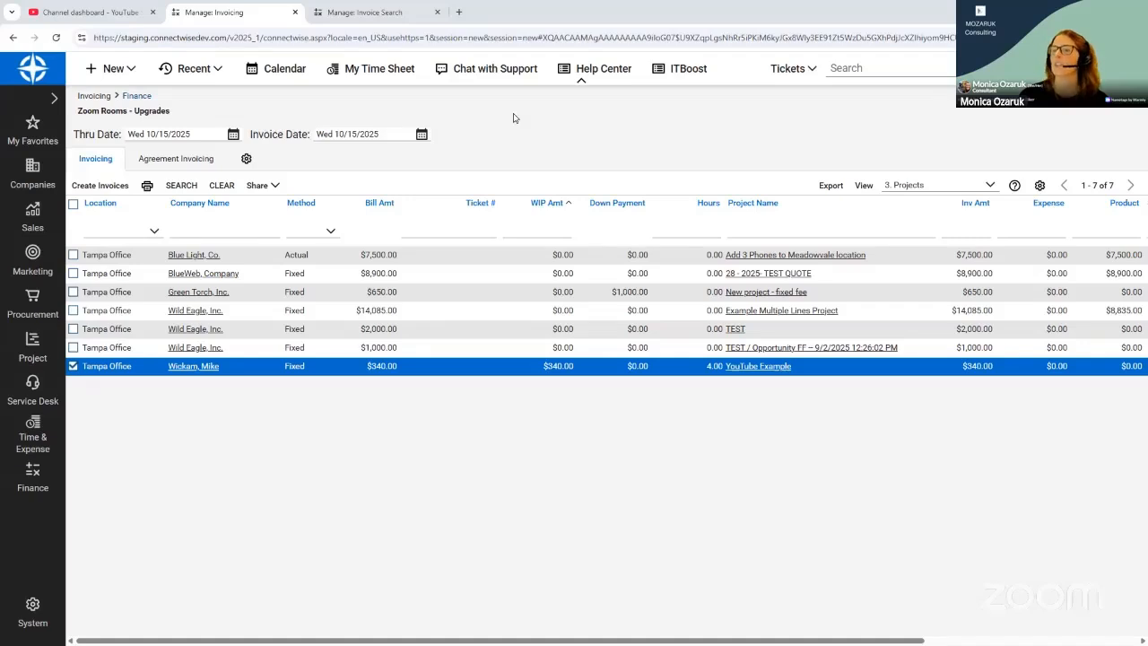
- Look over today's invoices in the Invoice Search tab and return to the YouTube Example row in Invoicing
left_click(377, 12)
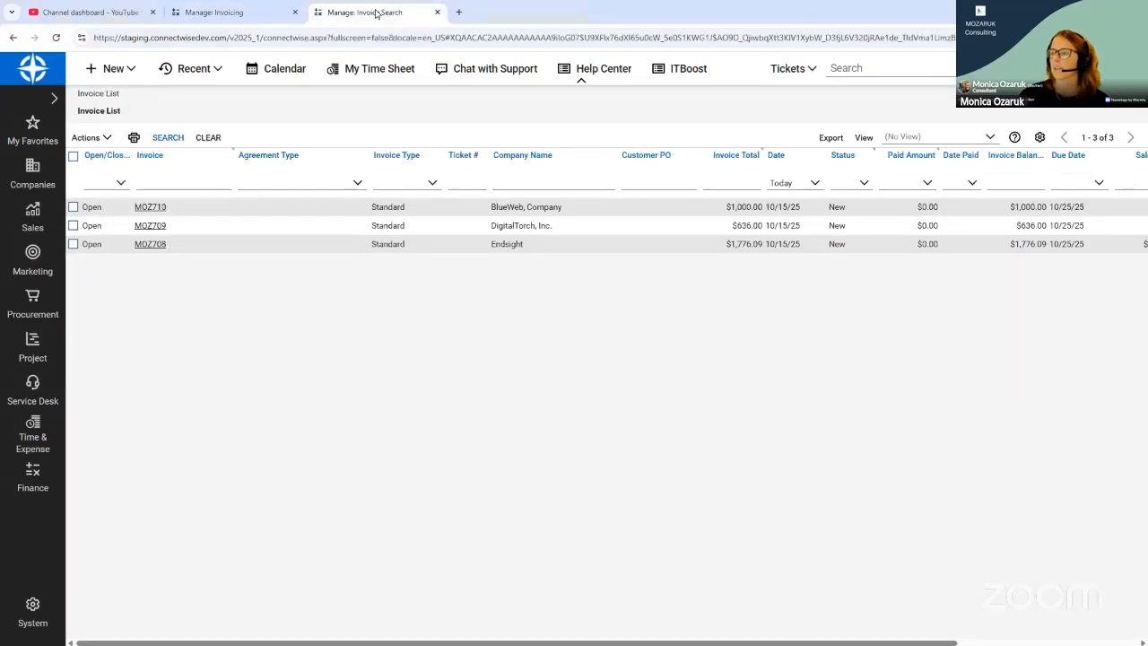
left_click(229, 18)
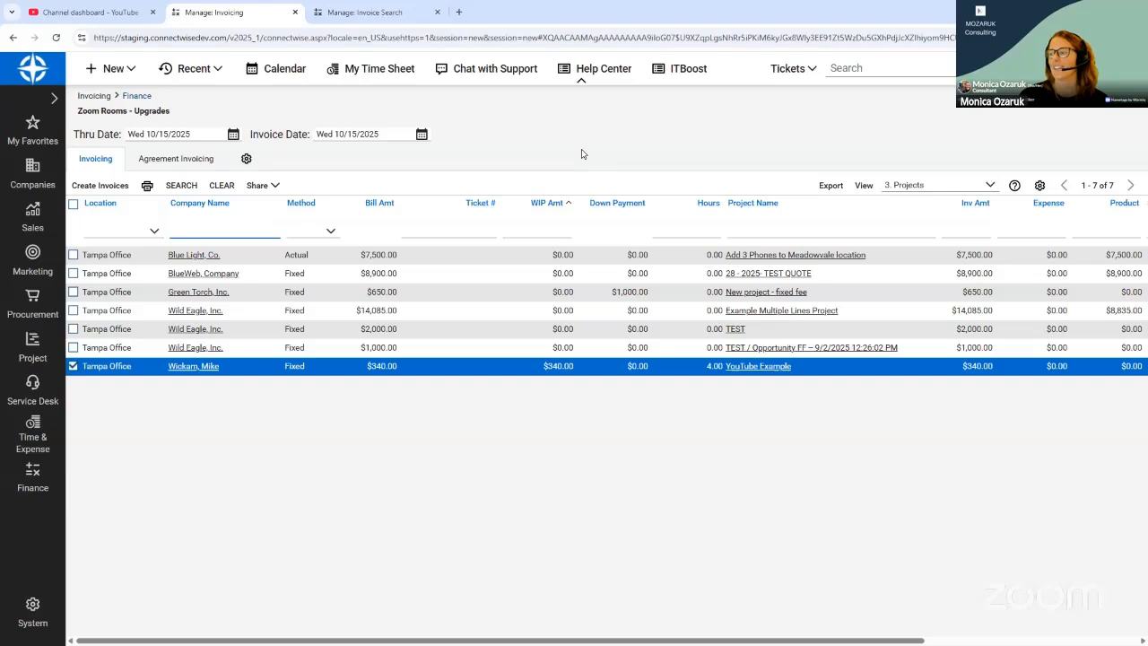
left_click(797, 370)
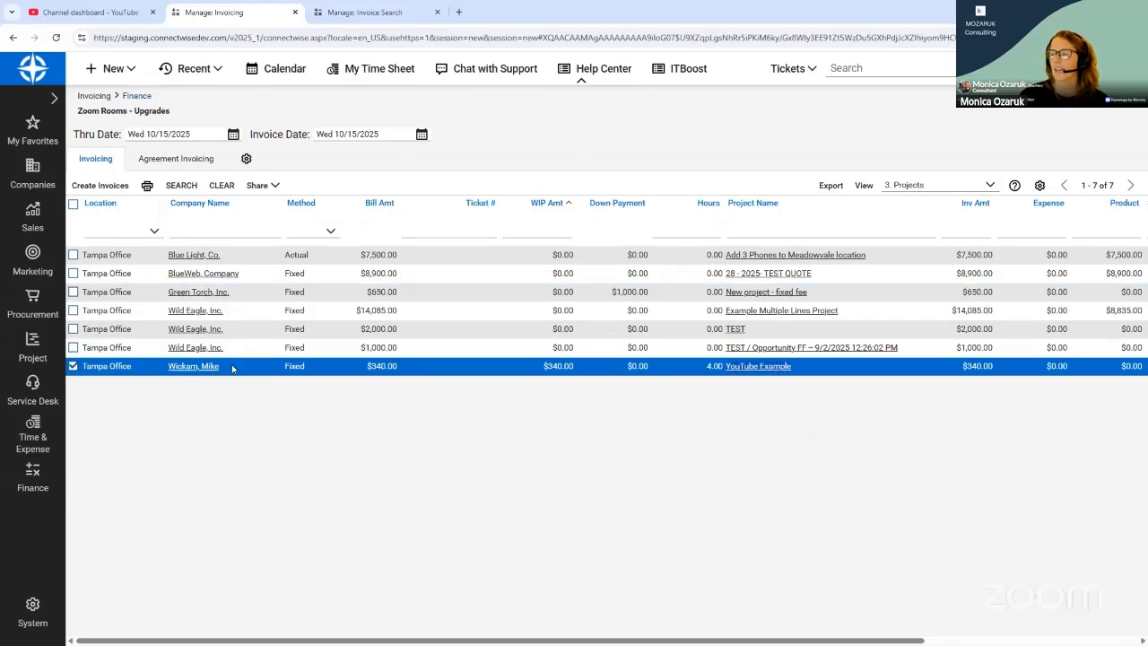
- Start a new special invoice in the second ConnectWise tab and set its company to the YouTube Example project's customer
left_click(314, 11)
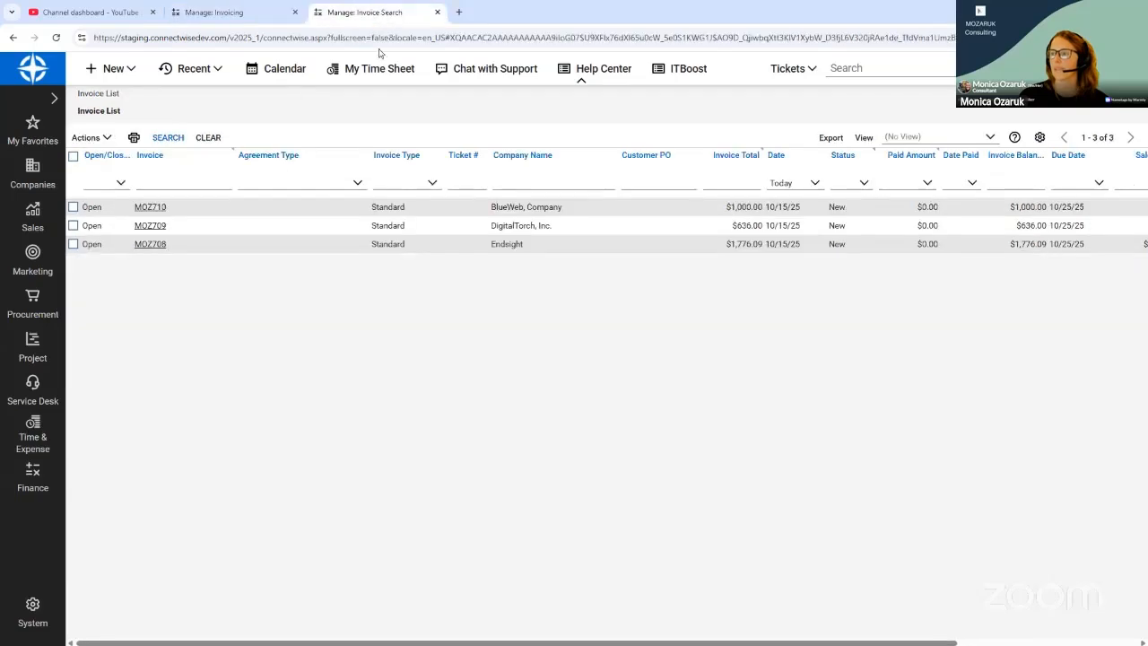
left_click(39, 472)
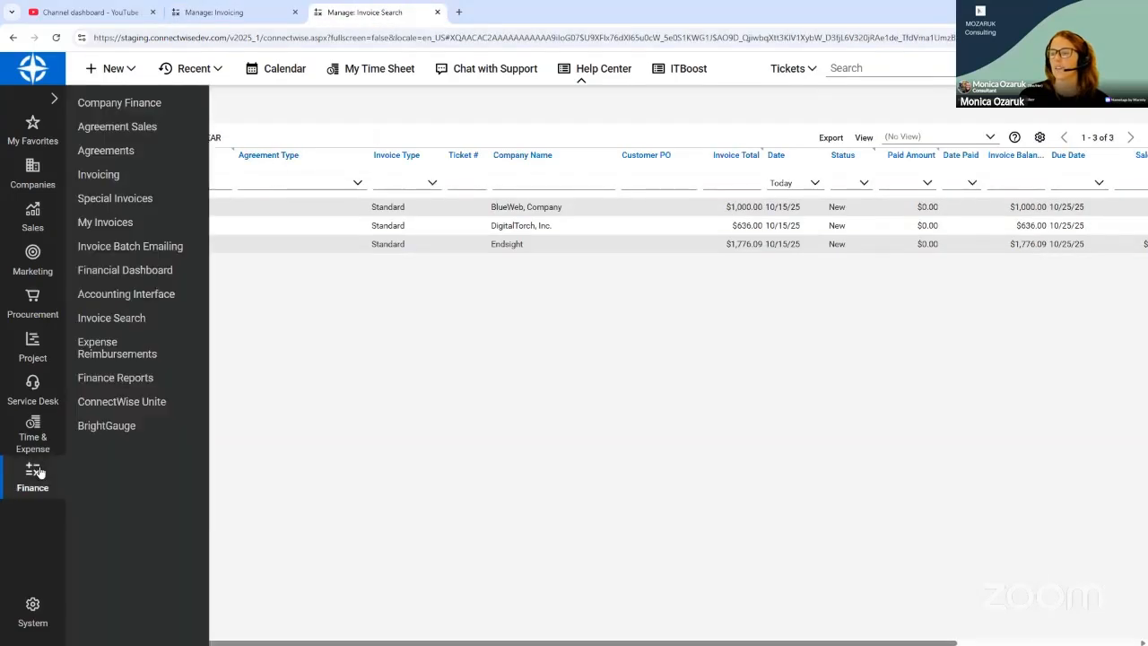
left_click(127, 205)
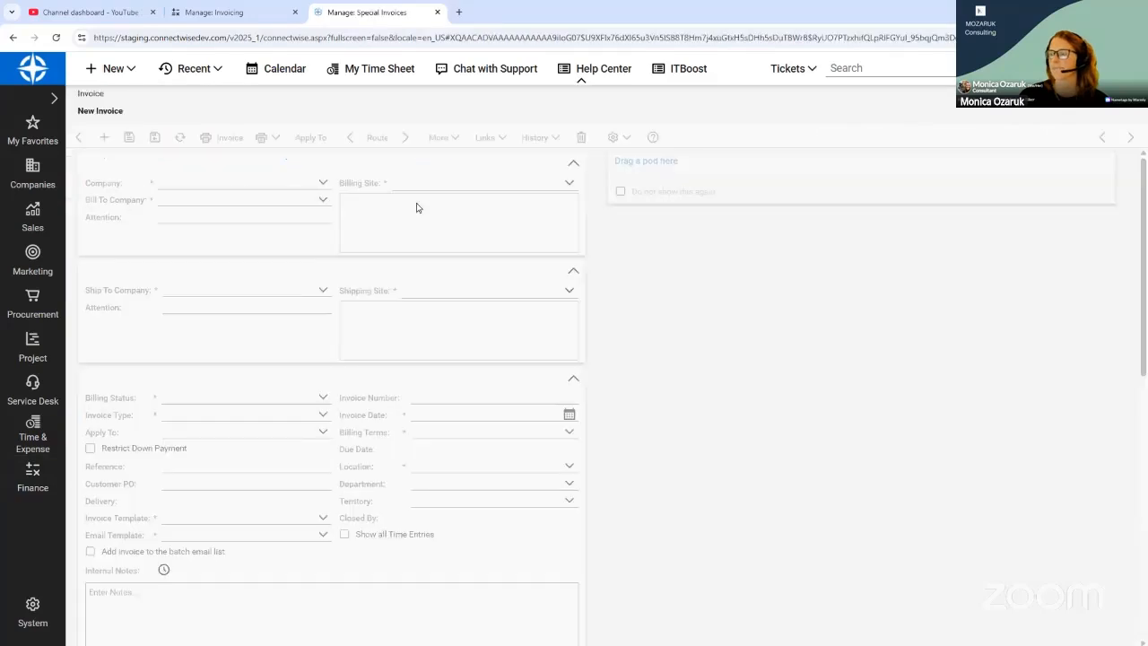
left_click(212, 12)
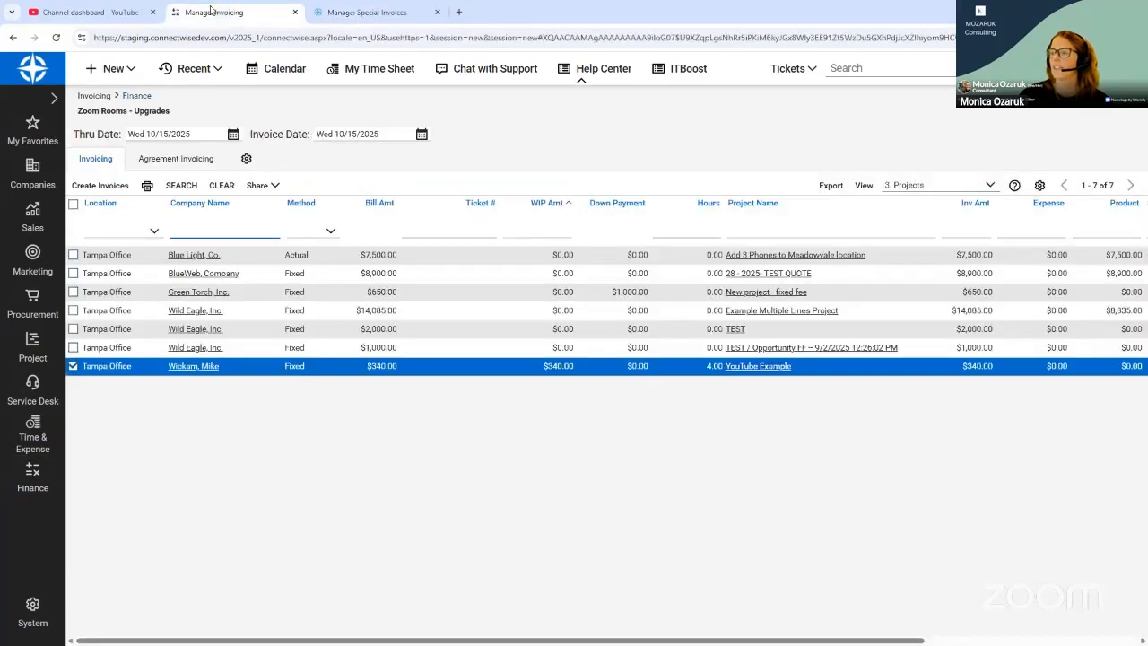
left_click(381, 12)
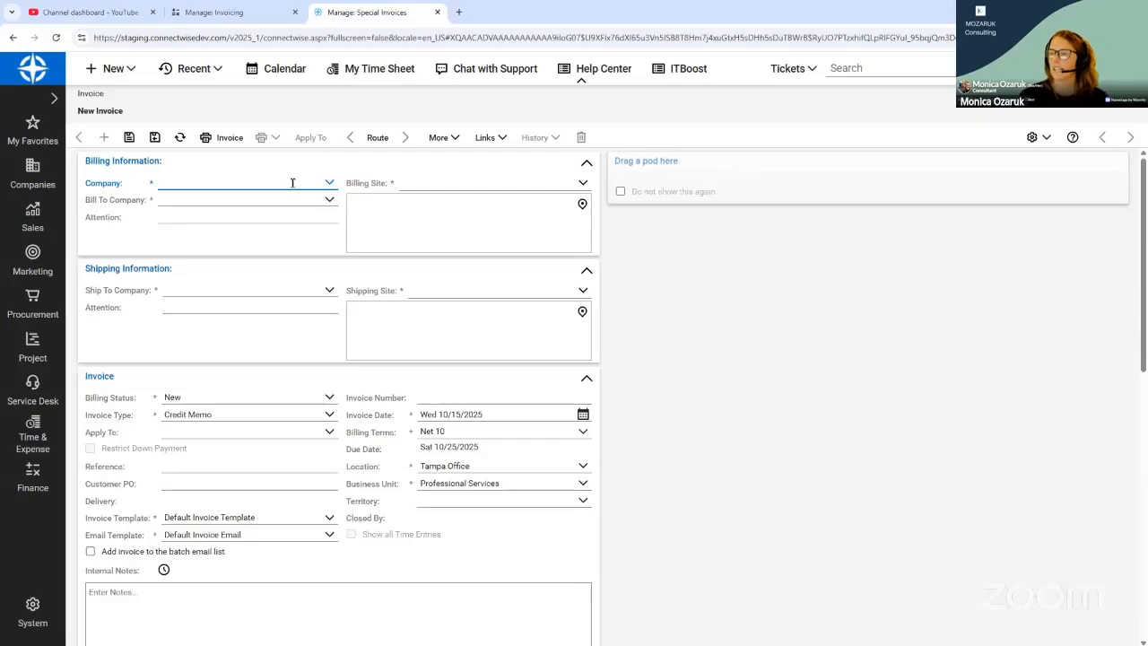
type("wick")
key("Return")
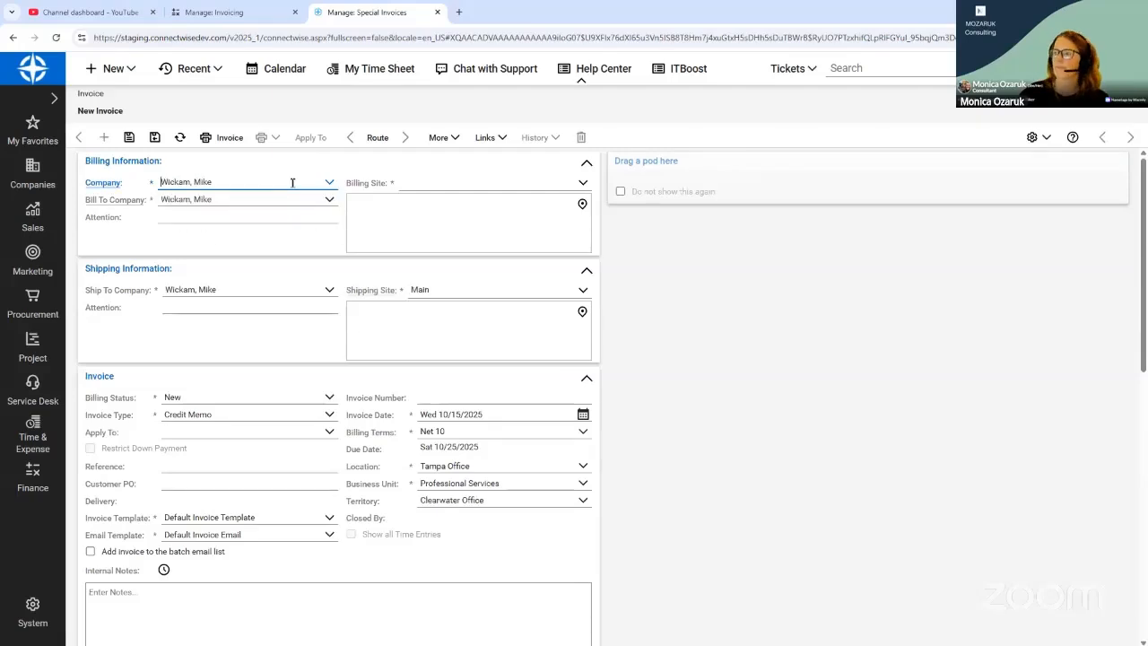
- Set the invoice type to Down Payment and apply it to Project / YouTube Example, trying the Show all projects option in the search
left_click(328, 415)
left_click(265, 445)
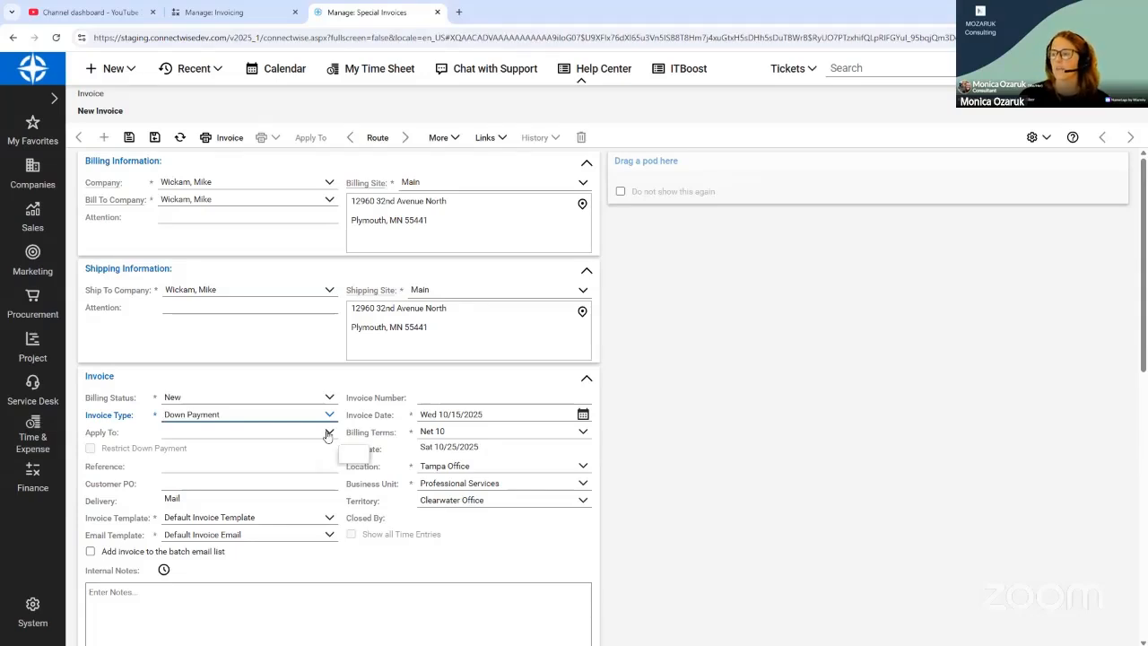
left_click(328, 434)
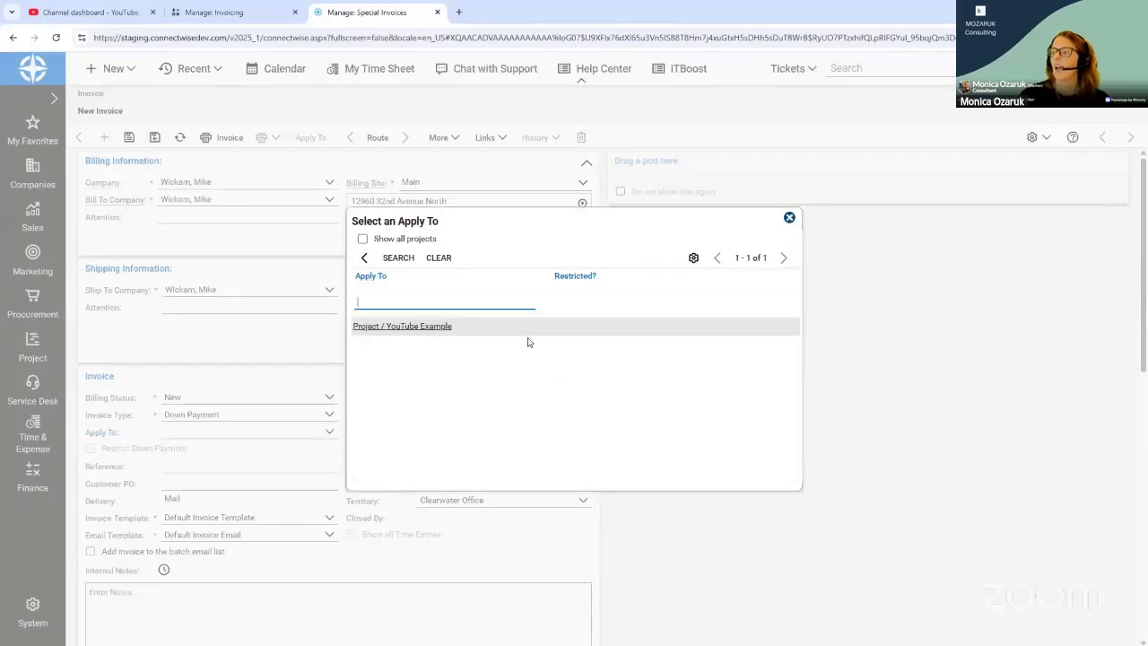
left_click(402, 330)
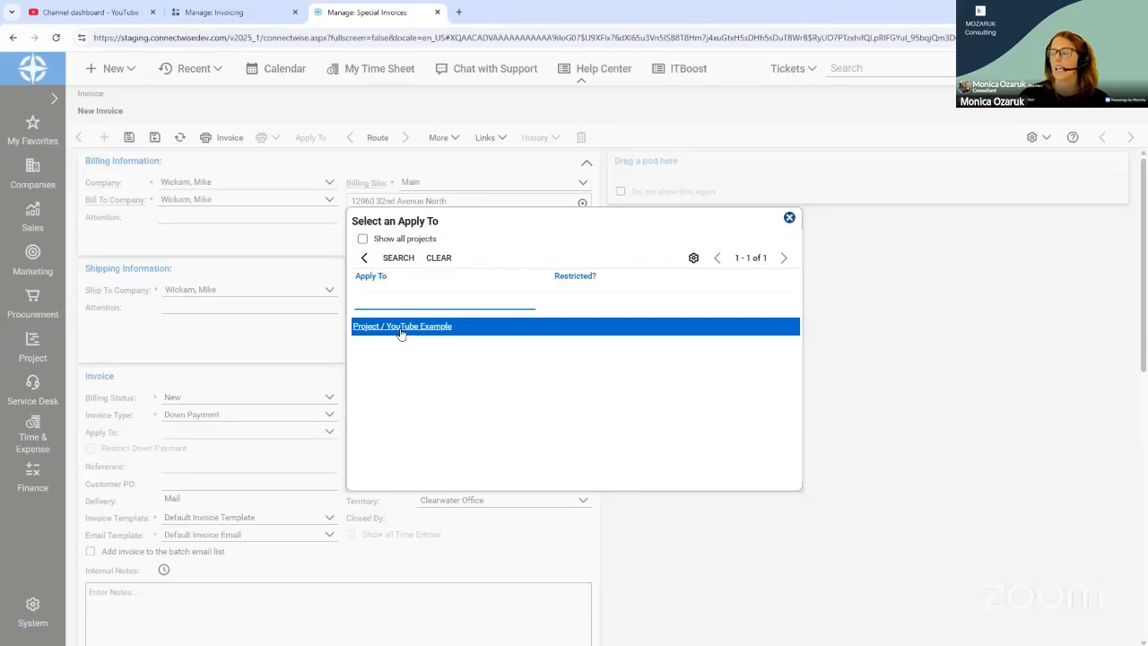
left_click(363, 238)
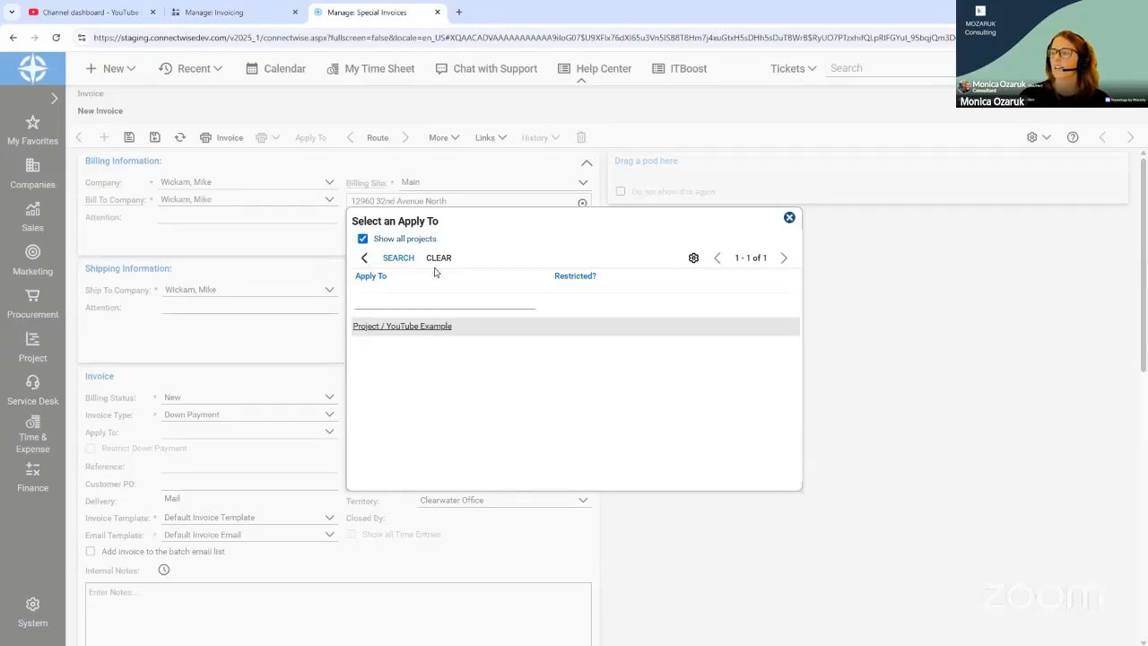
left_click(401, 259)
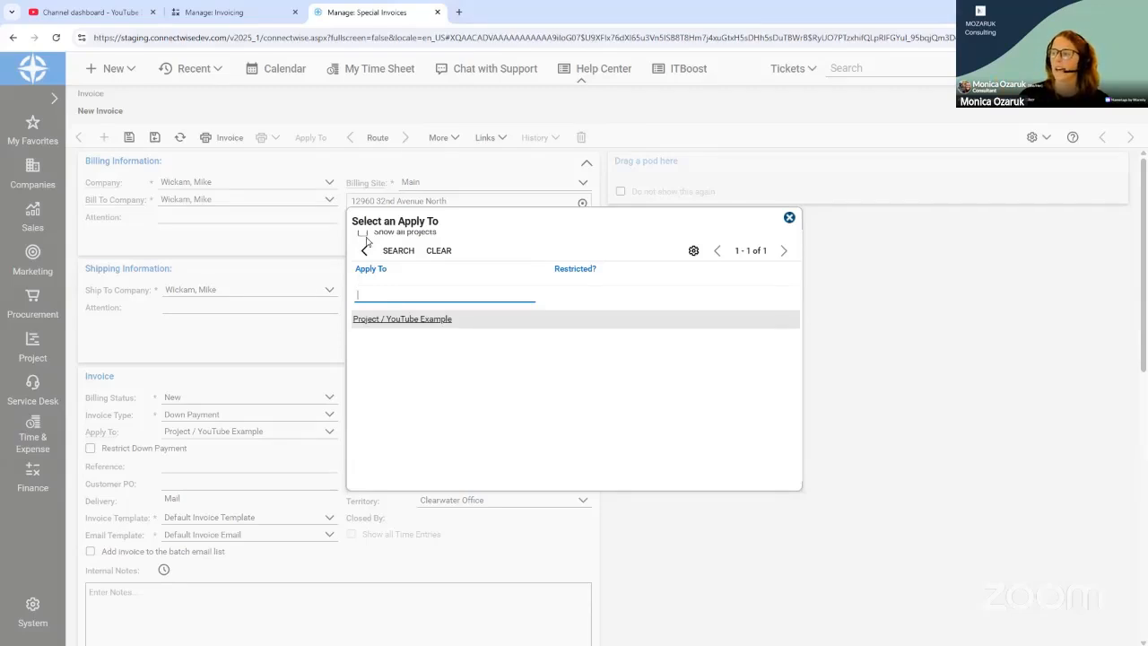
left_click(400, 321)
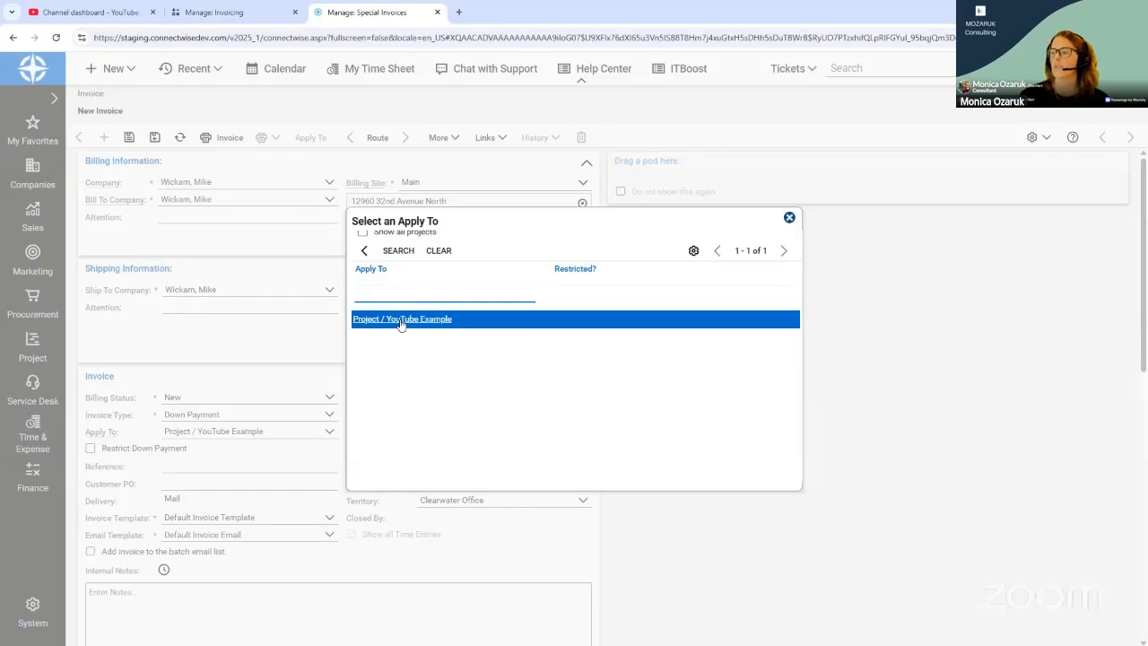
left_click(401, 321)
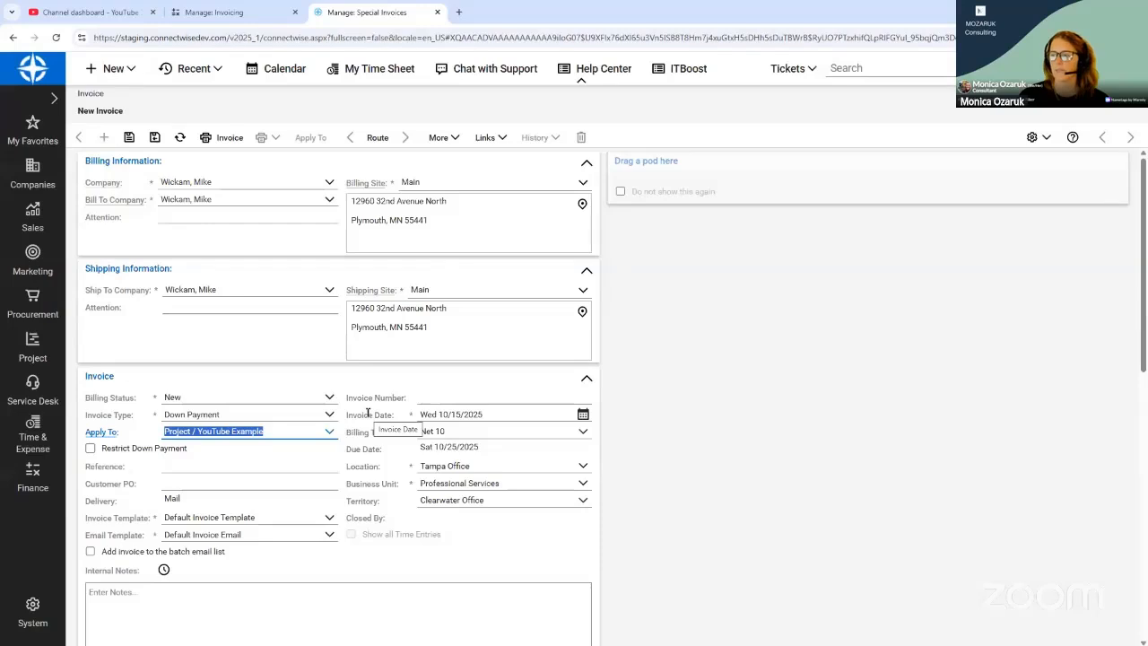
left_click(238, 457)
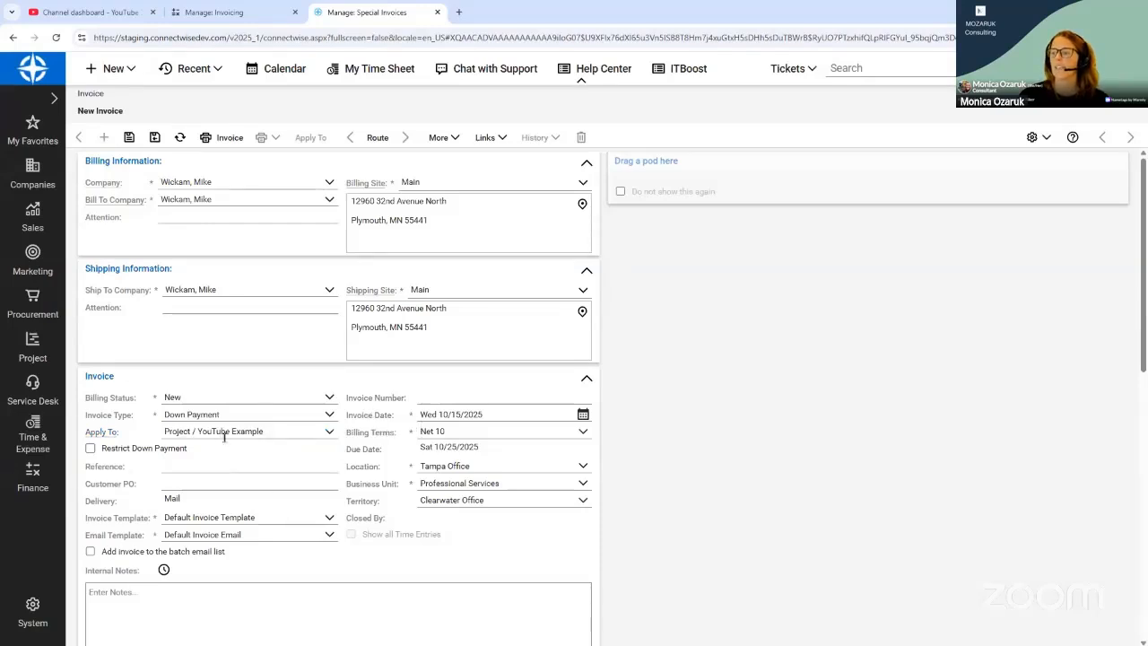
left_click(279, 434)
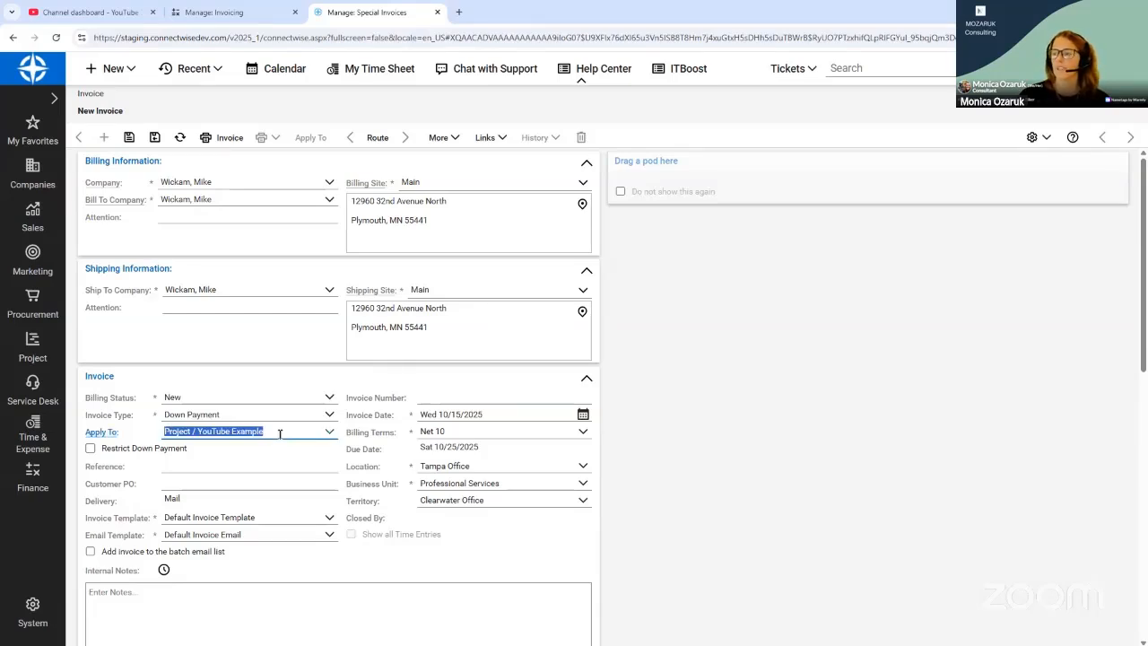
- Restrict the down payment to the project, set the Down Payment Total to 1,000.00 USD and save the invoice
left_click(90, 452)
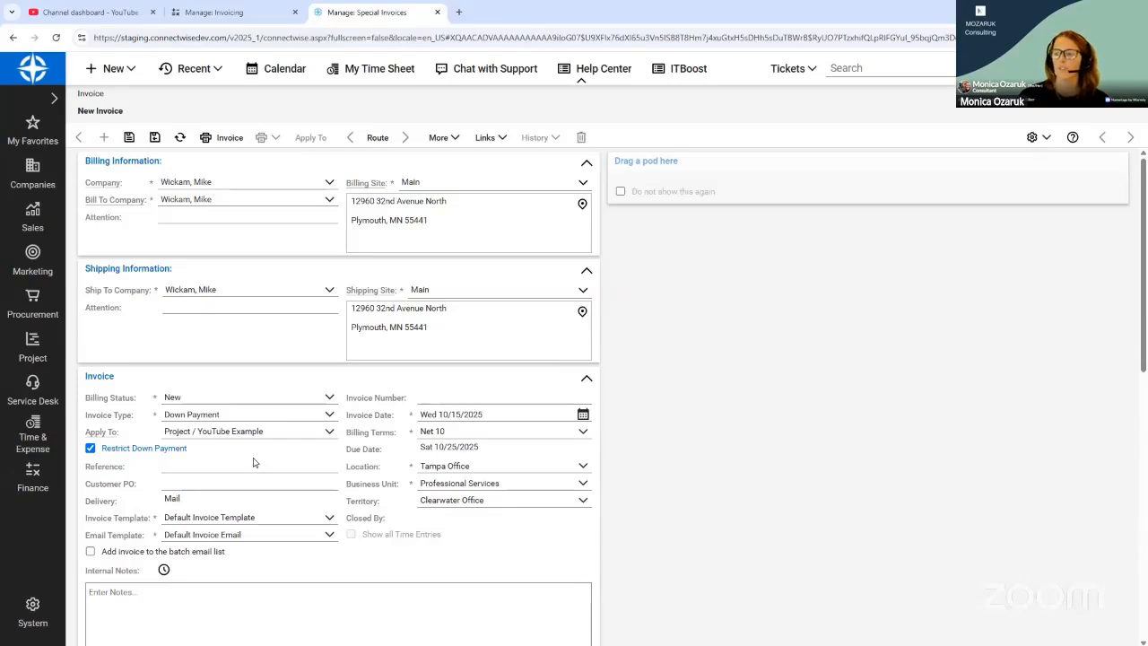
scroll(276, 468, "down", 1)
scroll(283, 478, "down", 5)
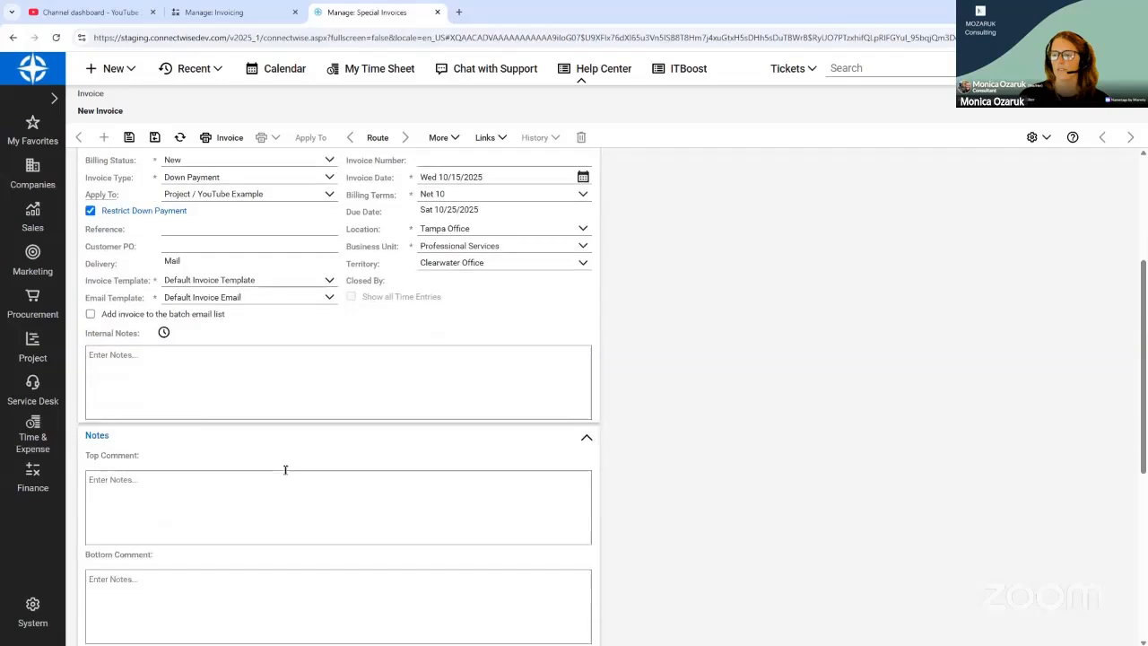
left_click(267, 442)
type("1000")
left_click(411, 495)
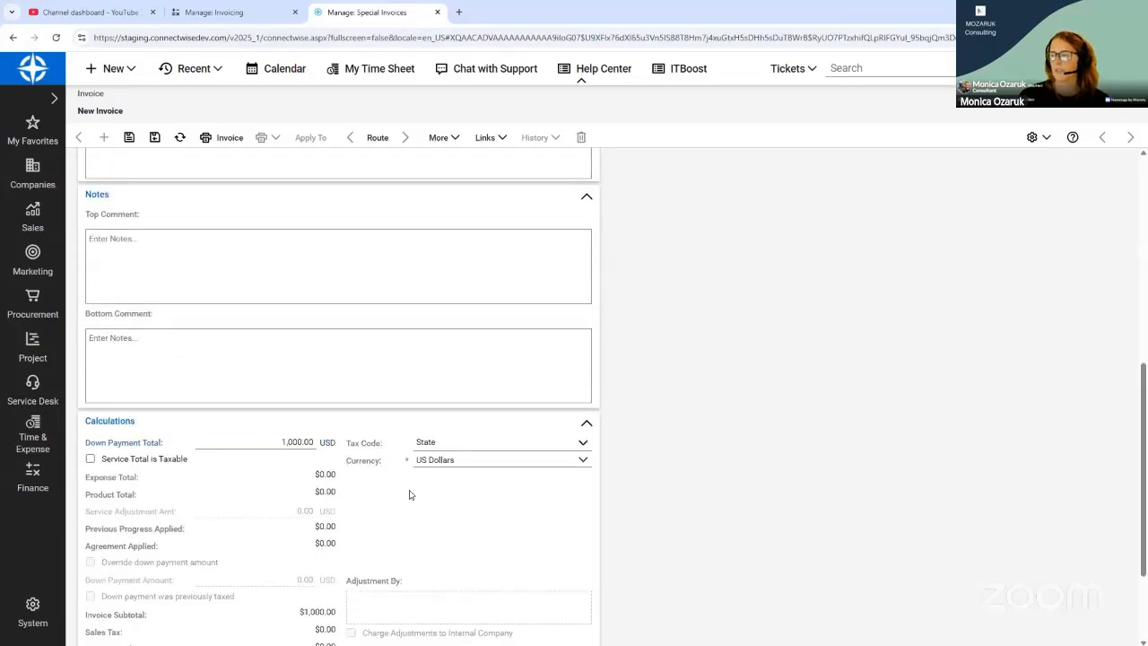
scroll(409, 494, "down", 3)
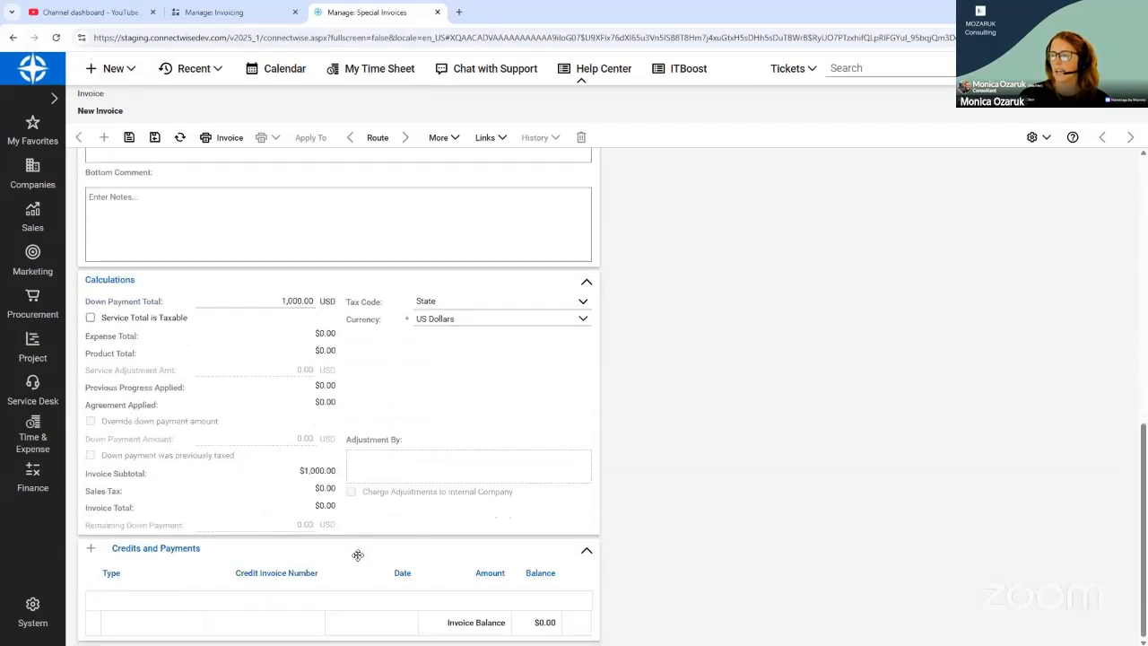
scroll(358, 555, "up", 10)
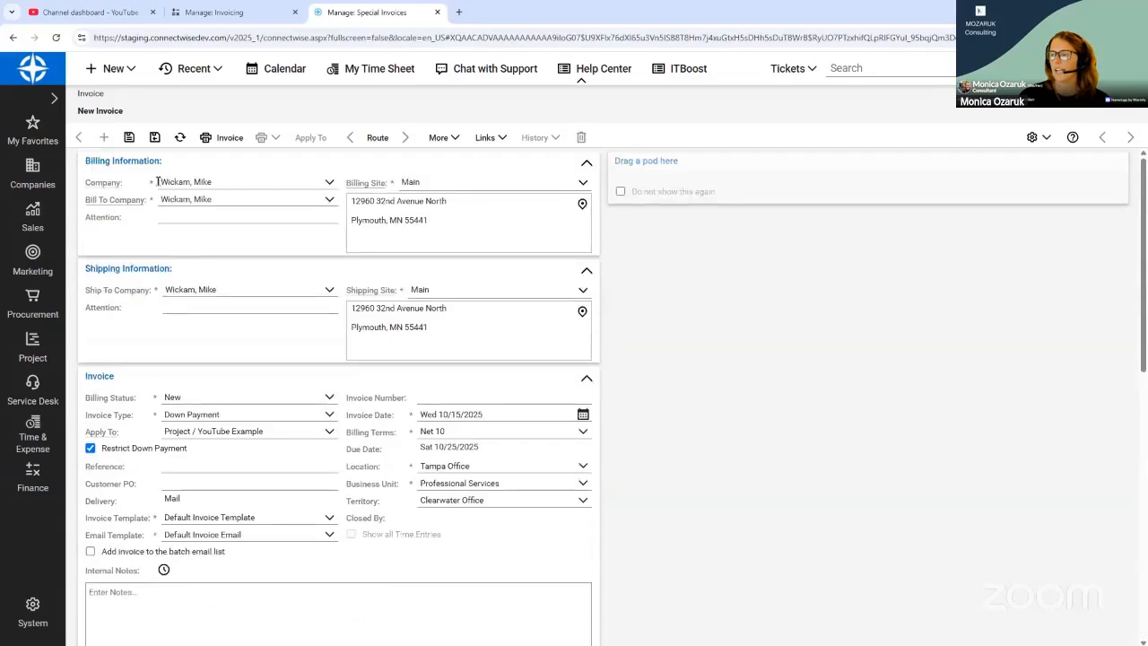
left_click(130, 138)
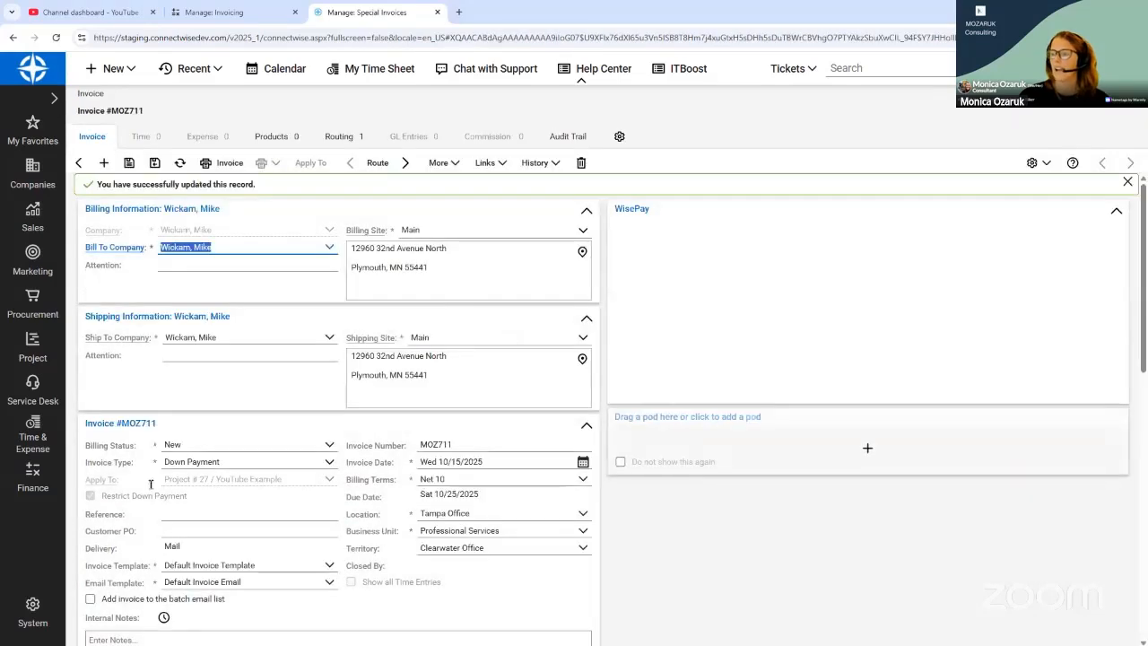
- Refresh the project list in the Invoicing tab and open the YouTube Example project's finance details
left_click(229, 15)
left_click(179, 185)
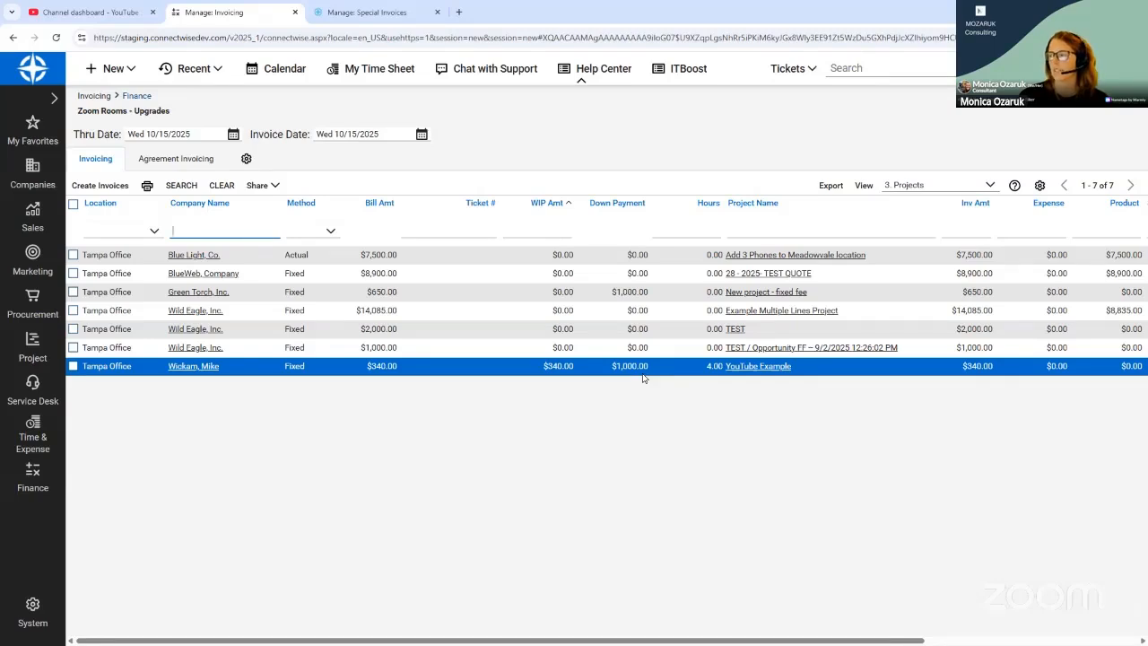
left_click(758, 368)
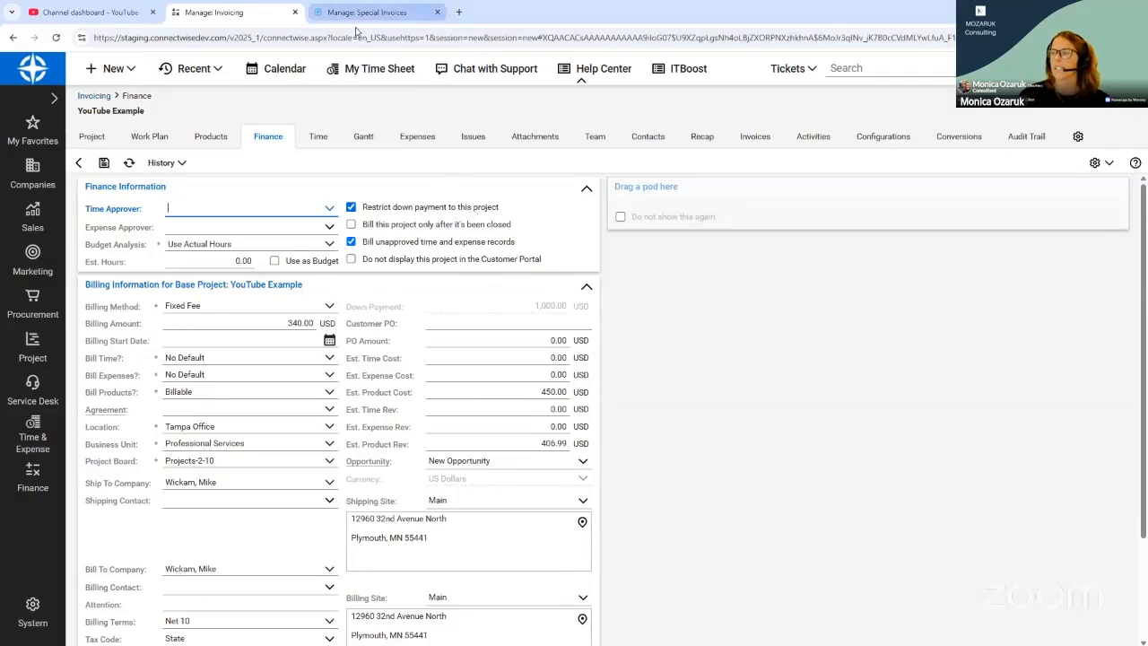
mouse_move(352, 11)
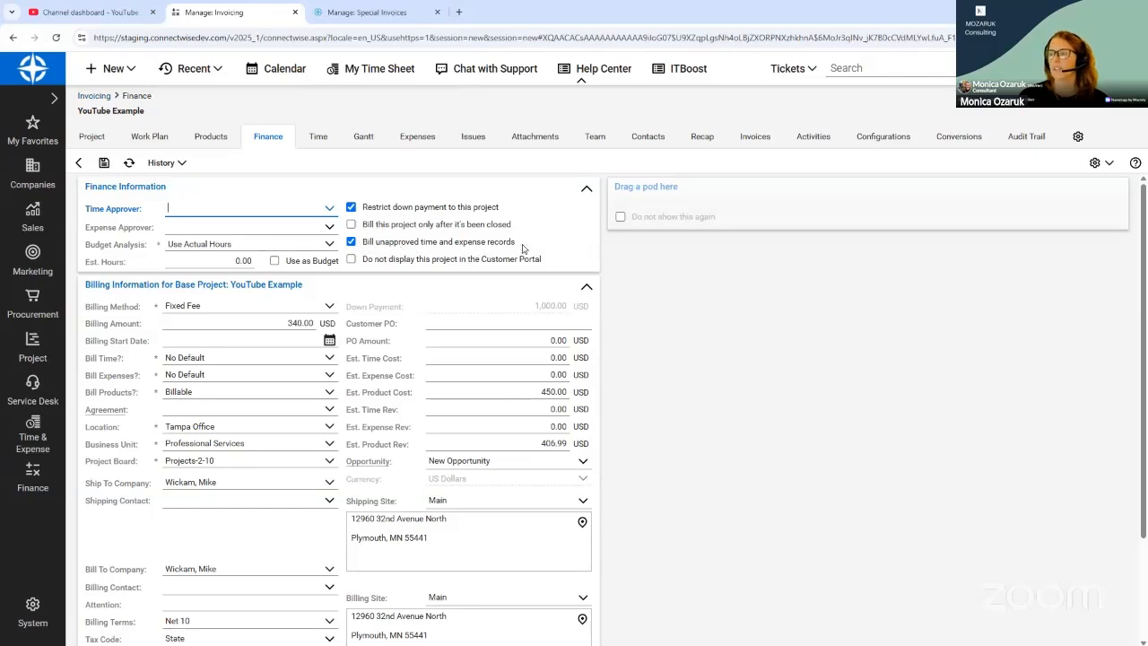
- Set the YouTube Example project's fixed-fee billing amount to 25,000.00 USD
key("Tab")
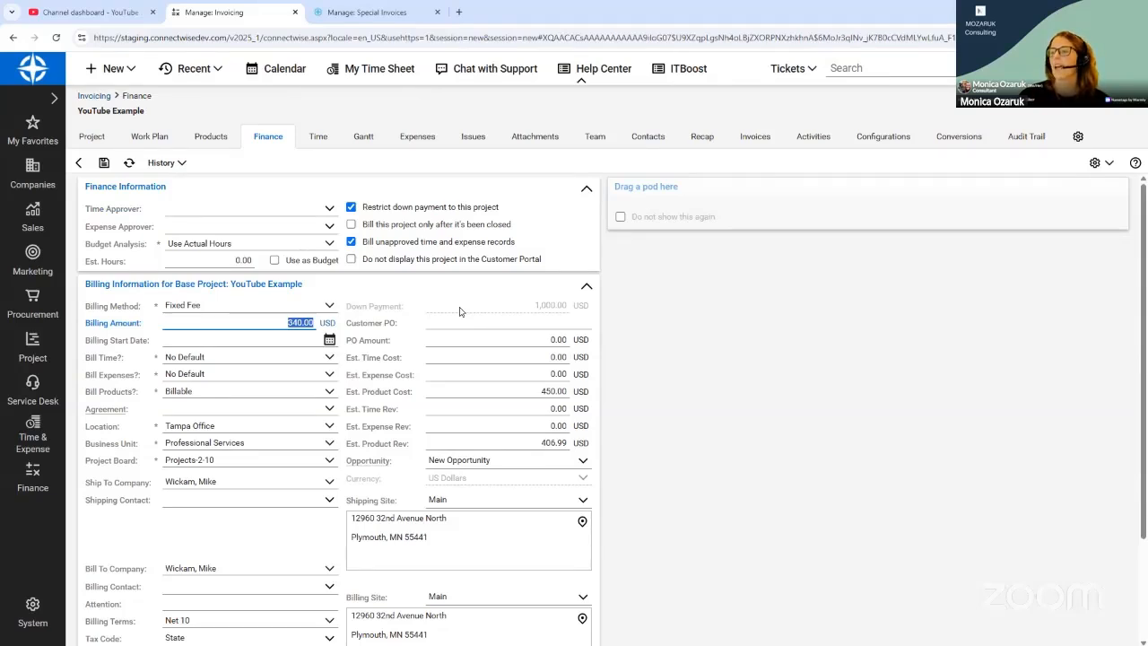
left_click(249, 307)
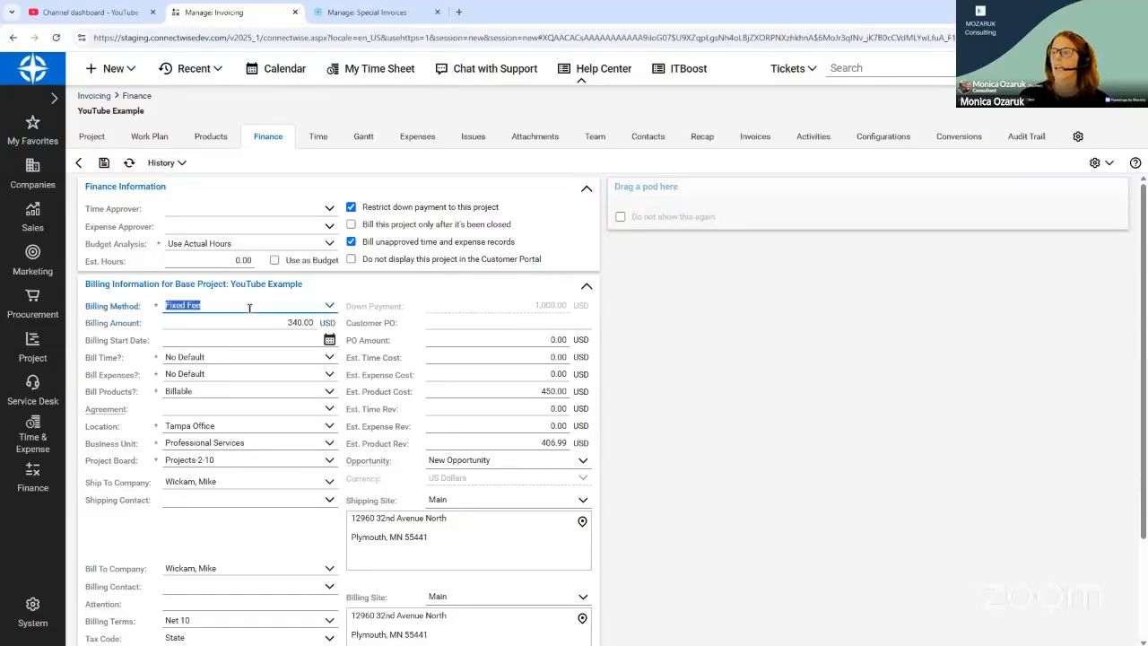
left_click(257, 319)
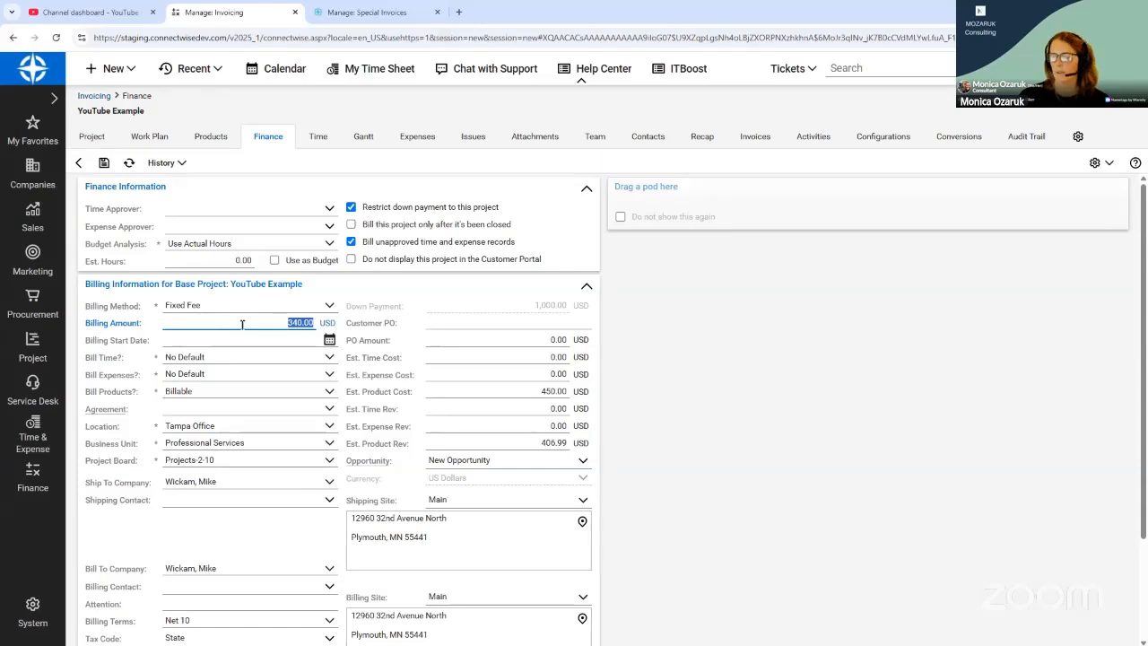
type("25000")
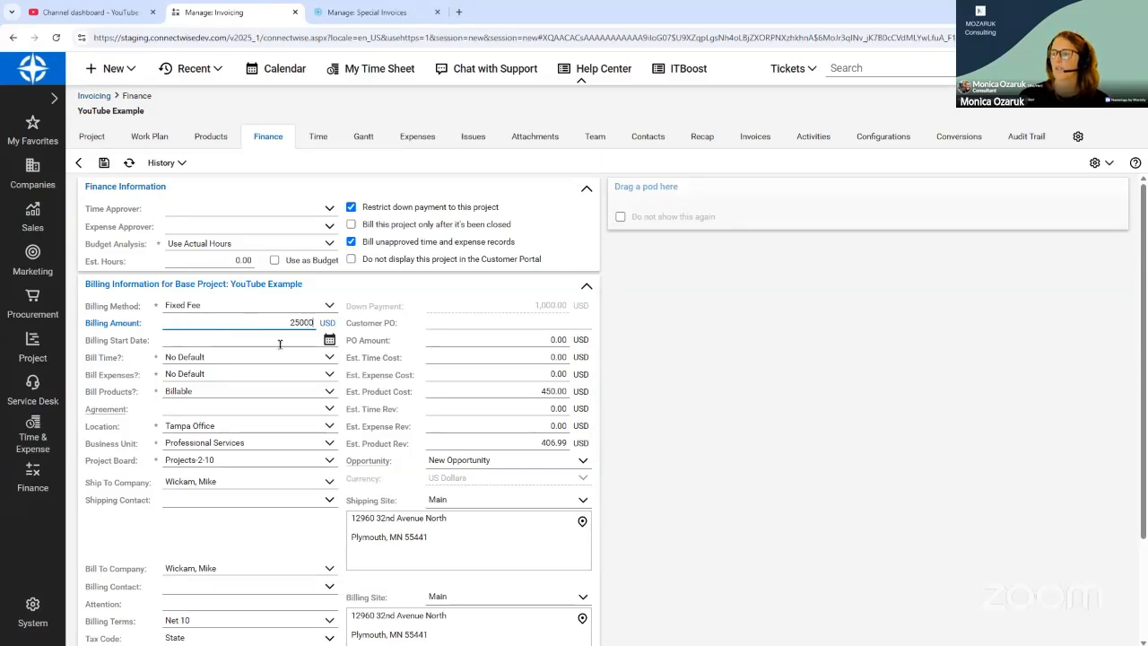
left_click(357, 342)
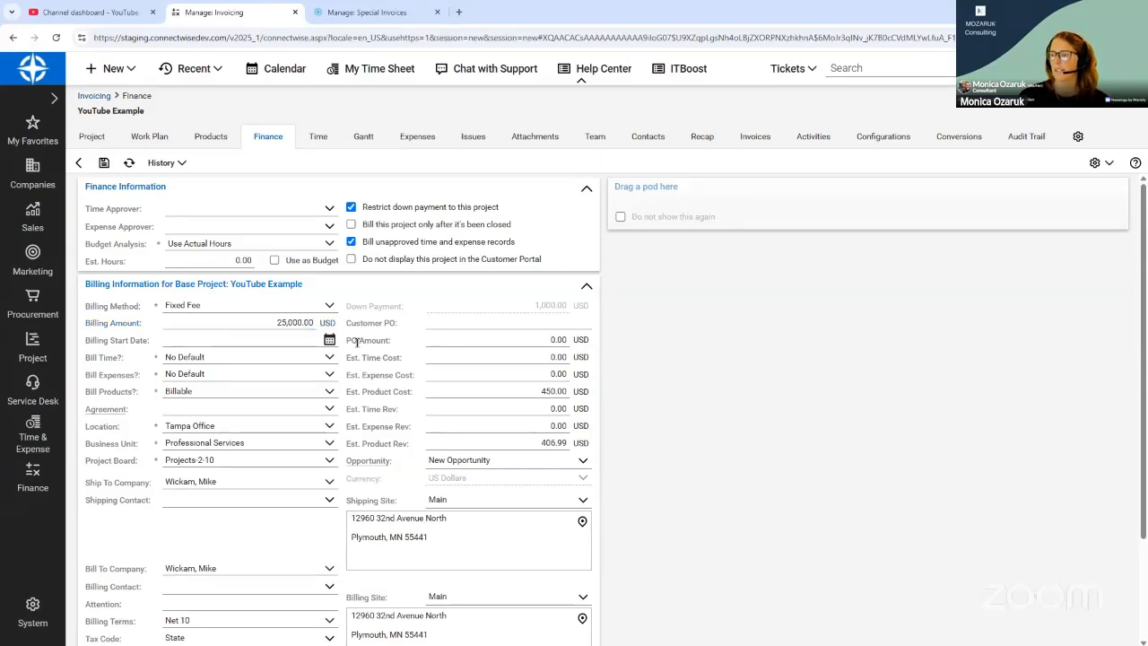
- Save the YouTube Example project's finance record and review its base project billing information
left_click(104, 163)
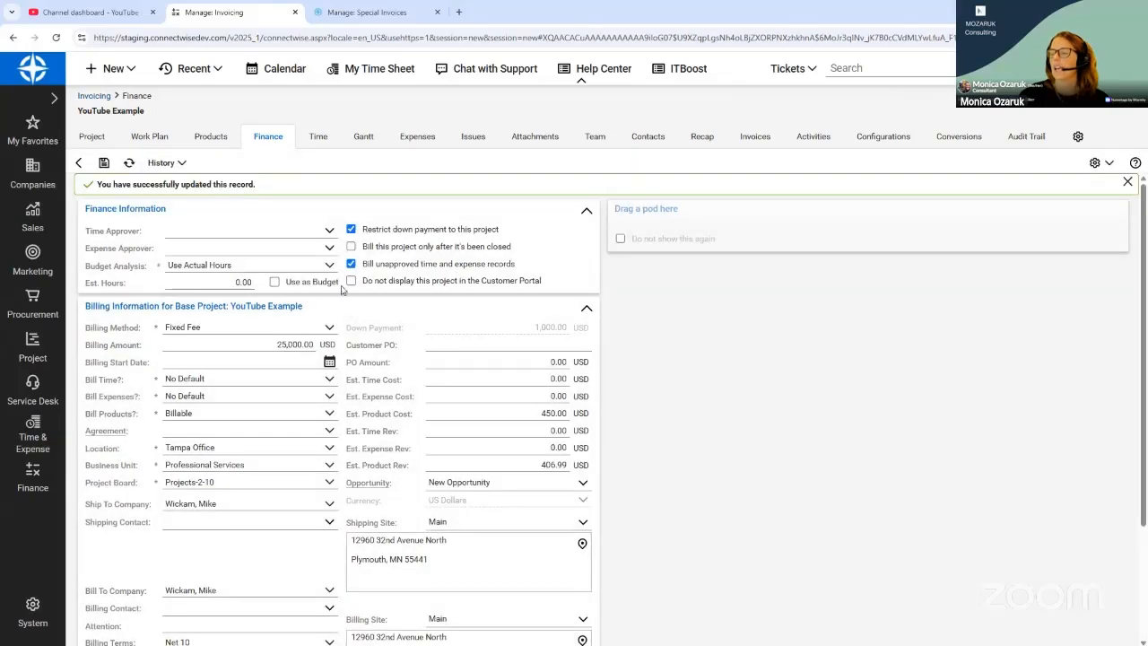
left_click(265, 347)
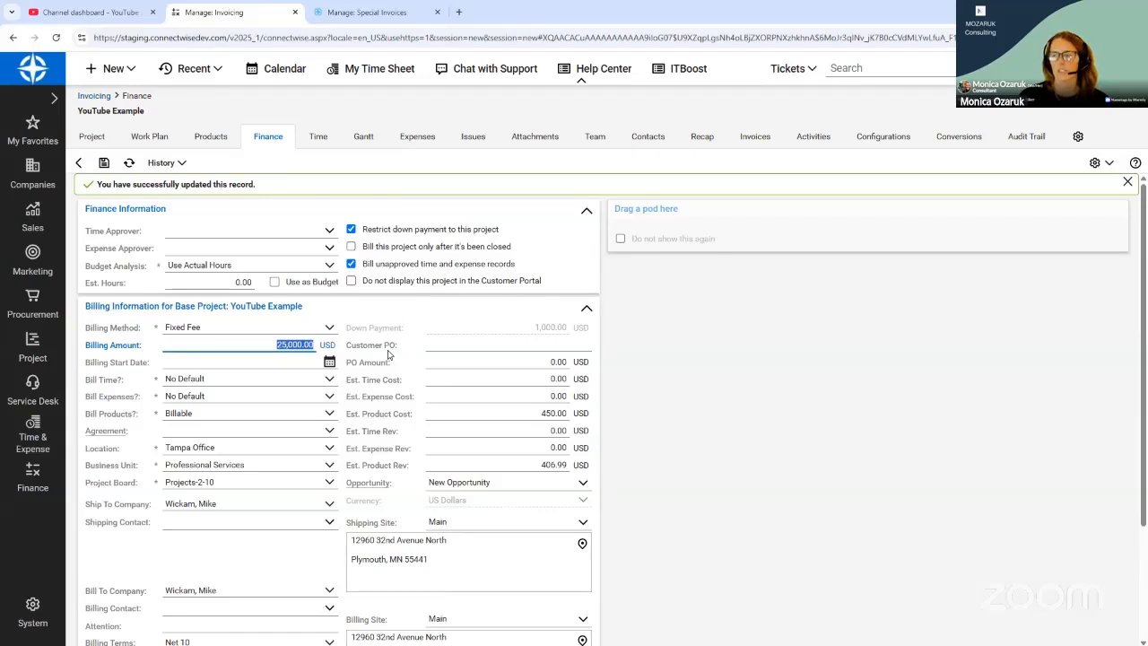
left_click(252, 344)
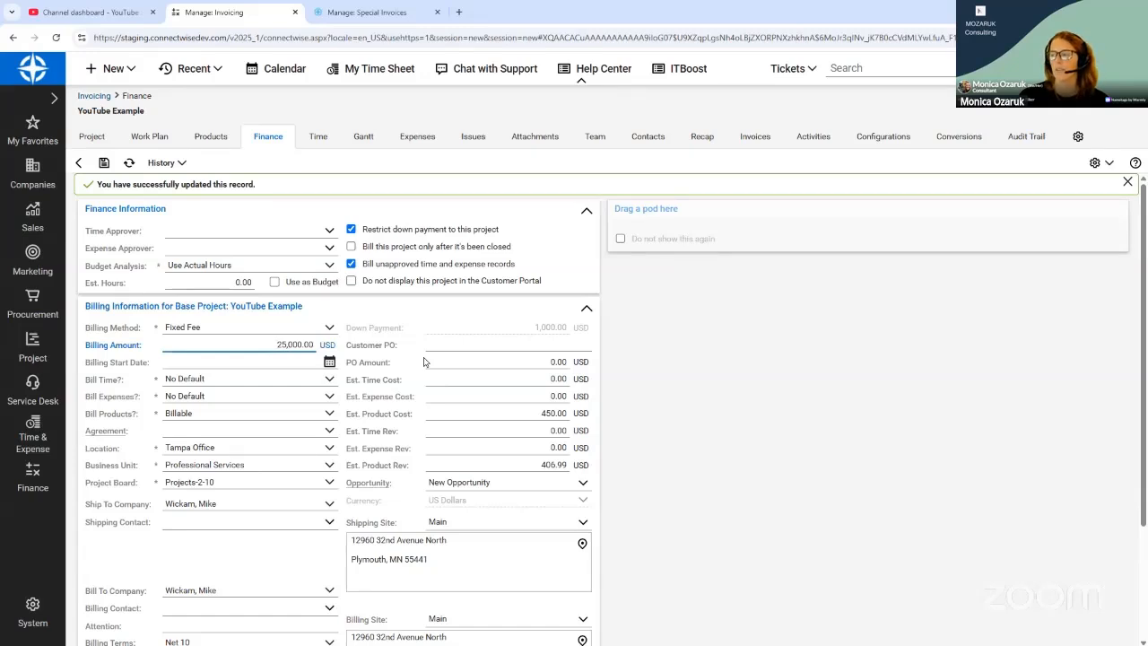
scroll(424, 362, "down", 3)
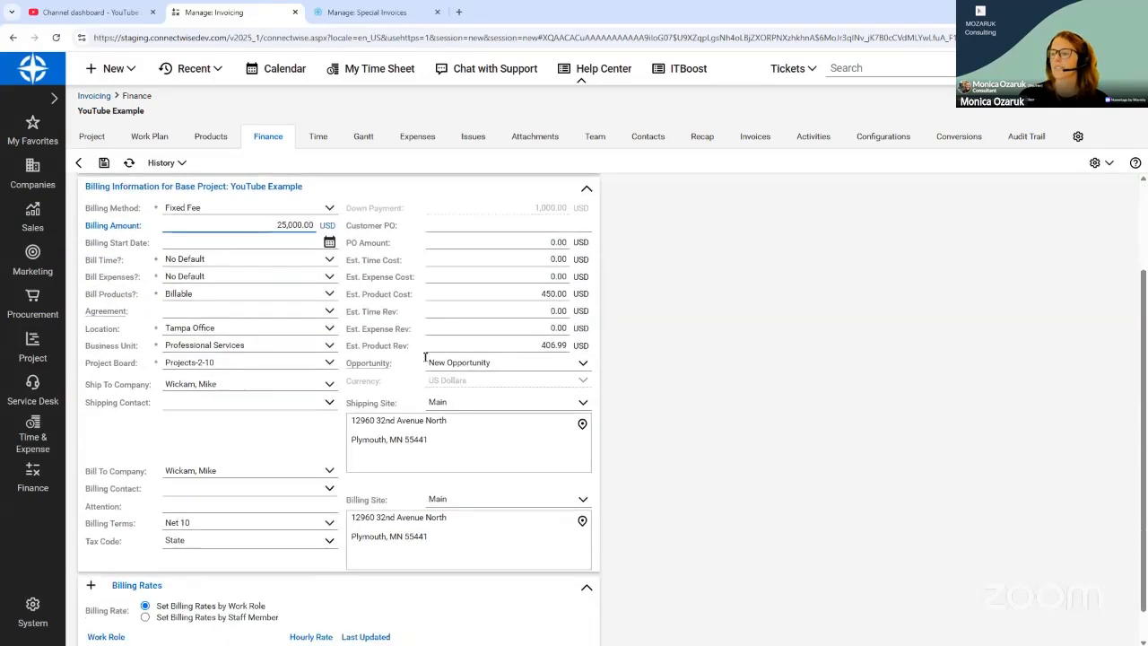
- Bill Phase 1 of the work plan separately with a billing amount of 1,000.00 USD, save it and review its add-on billing in the project's finance details
left_click(158, 261)
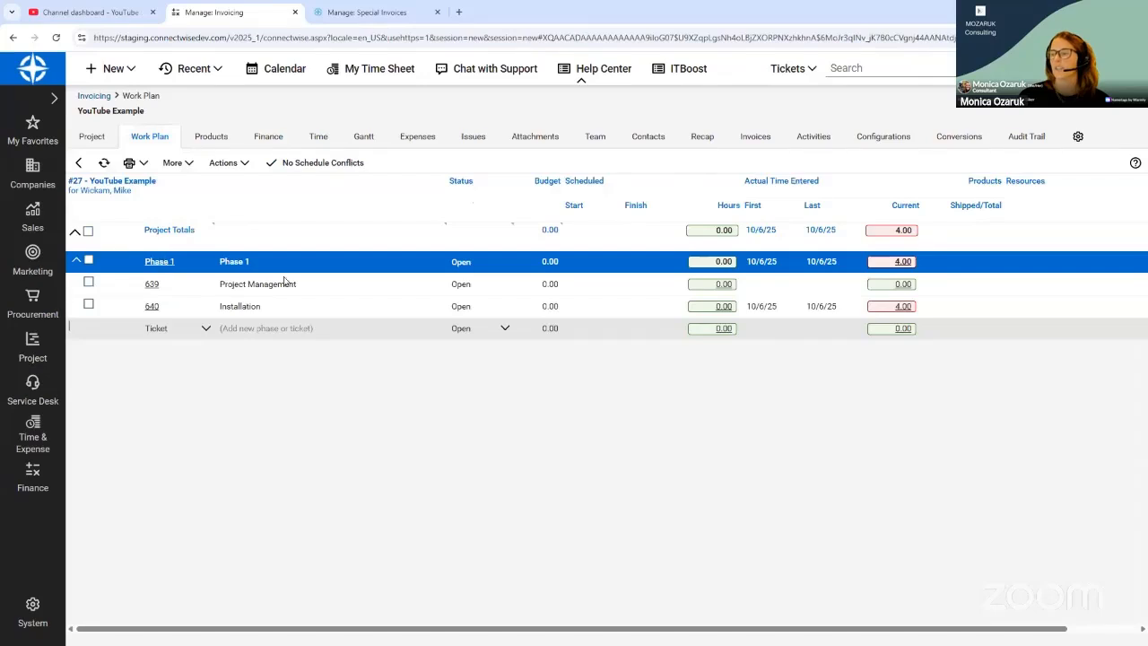
left_click(351, 302)
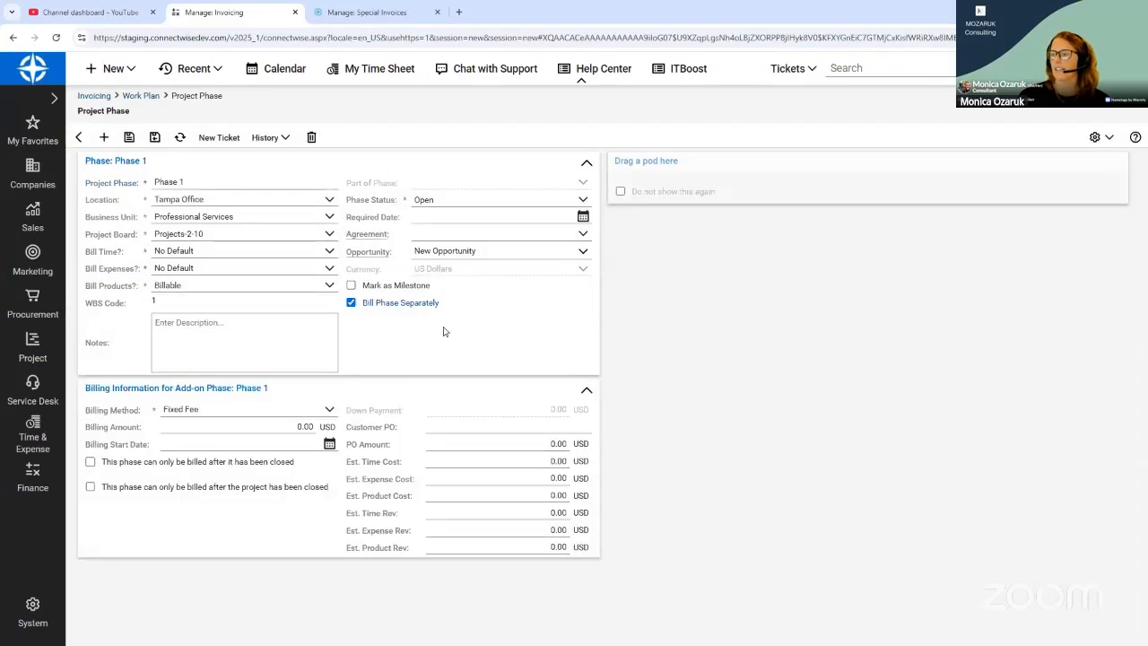
left_click(290, 426)
type("1000")
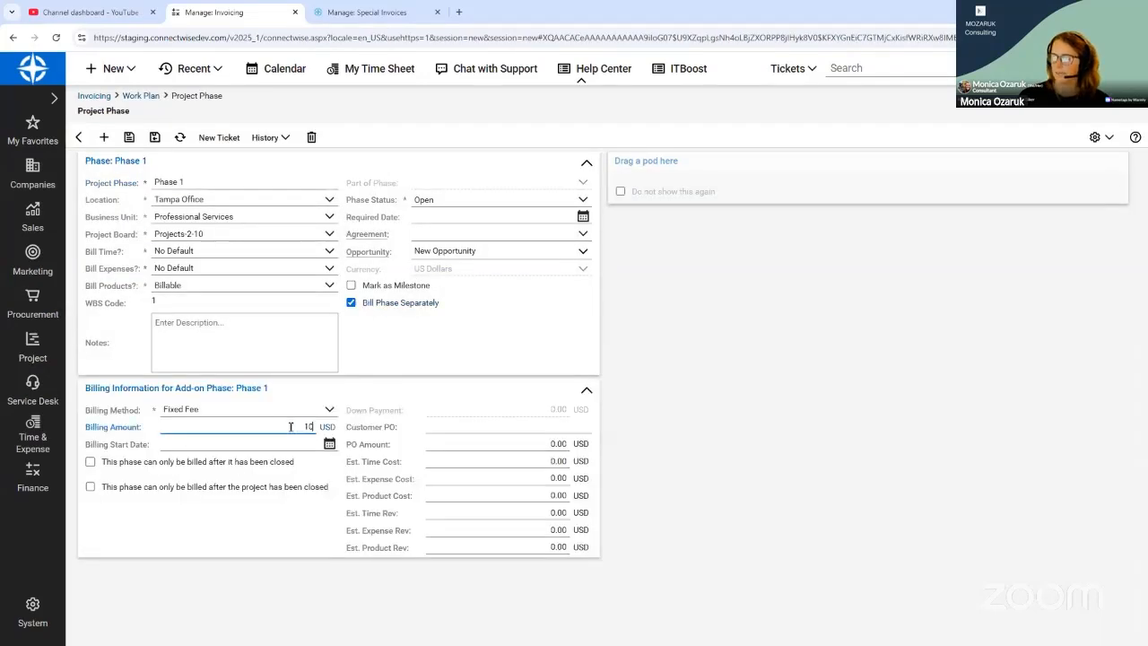
left_click(154, 137)
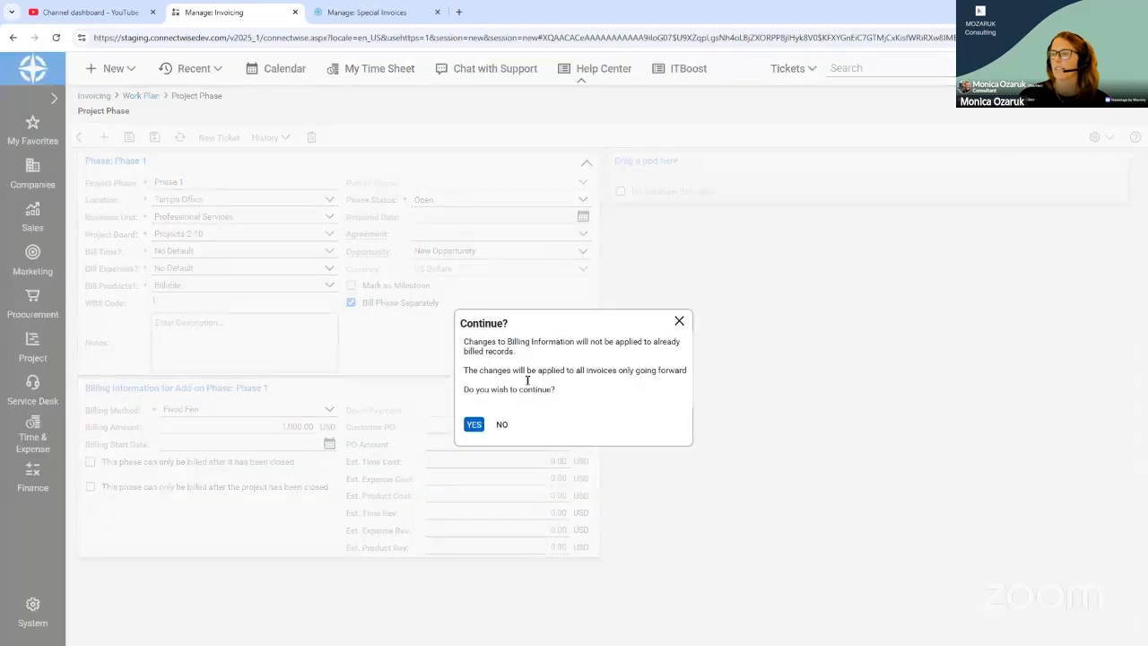
left_click(474, 424)
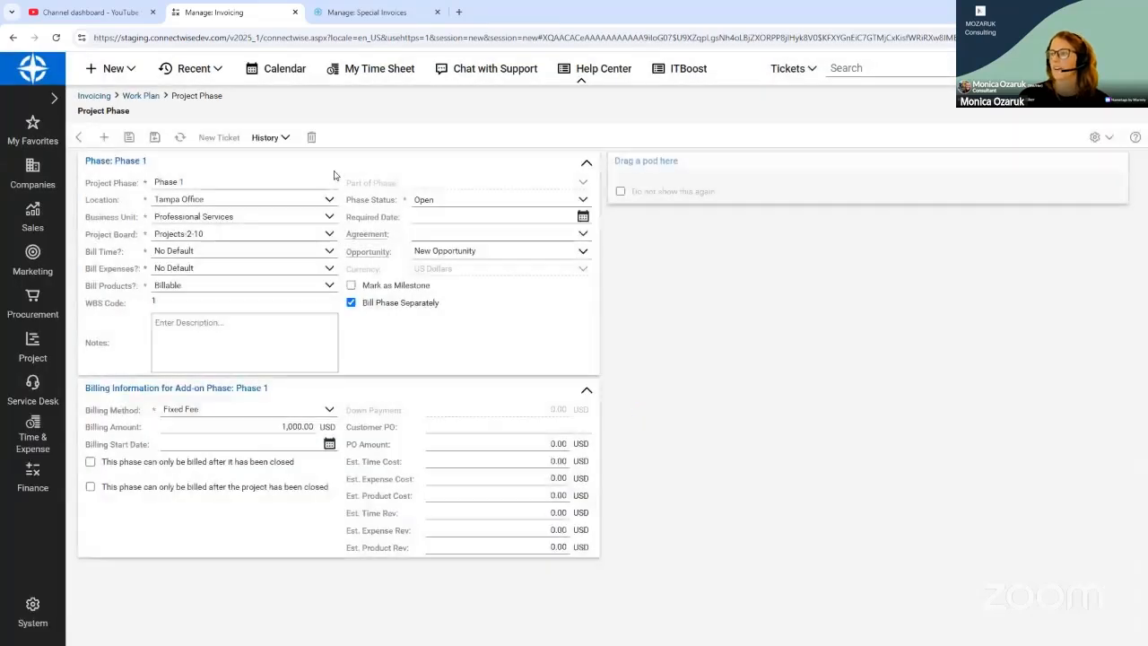
left_click(269, 137)
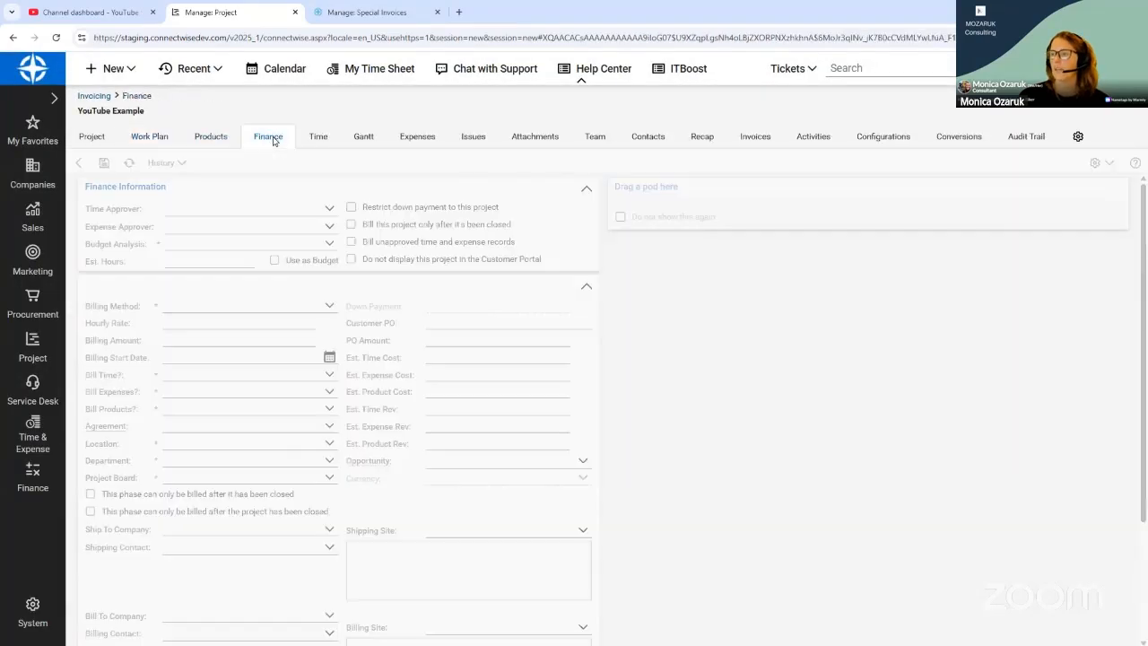
scroll(314, 328, "down", 10)
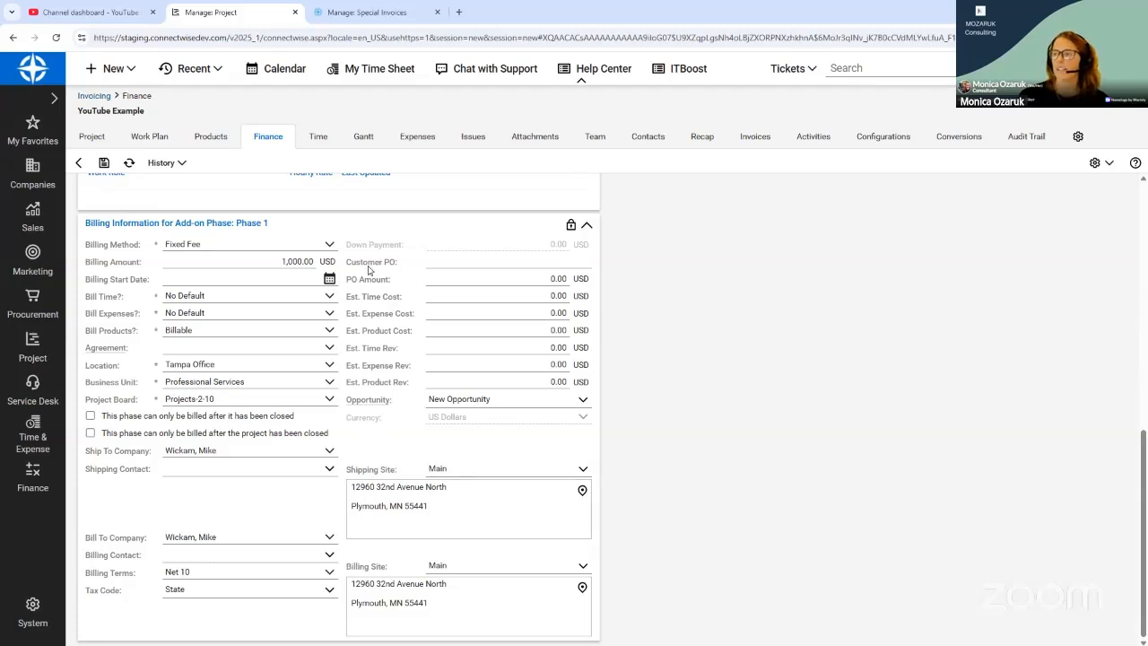
- Replace the saved down payment invoice view with the Invoicing list and filter it by the customer's company name
left_click(363, 16)
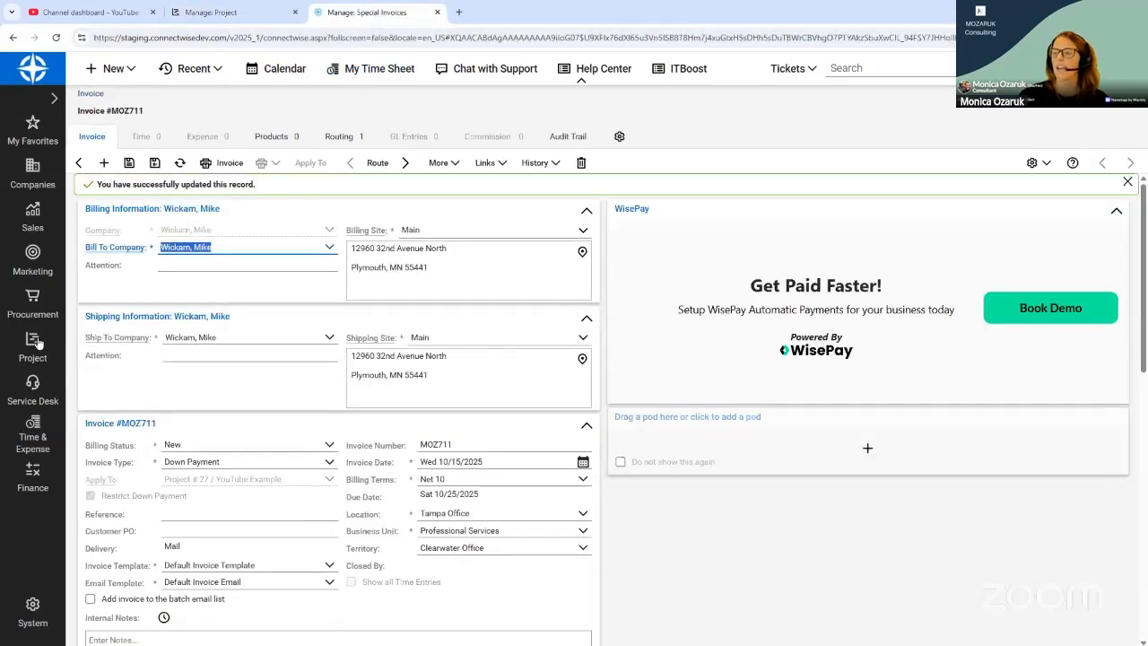
left_click(34, 476)
left_click(98, 174)
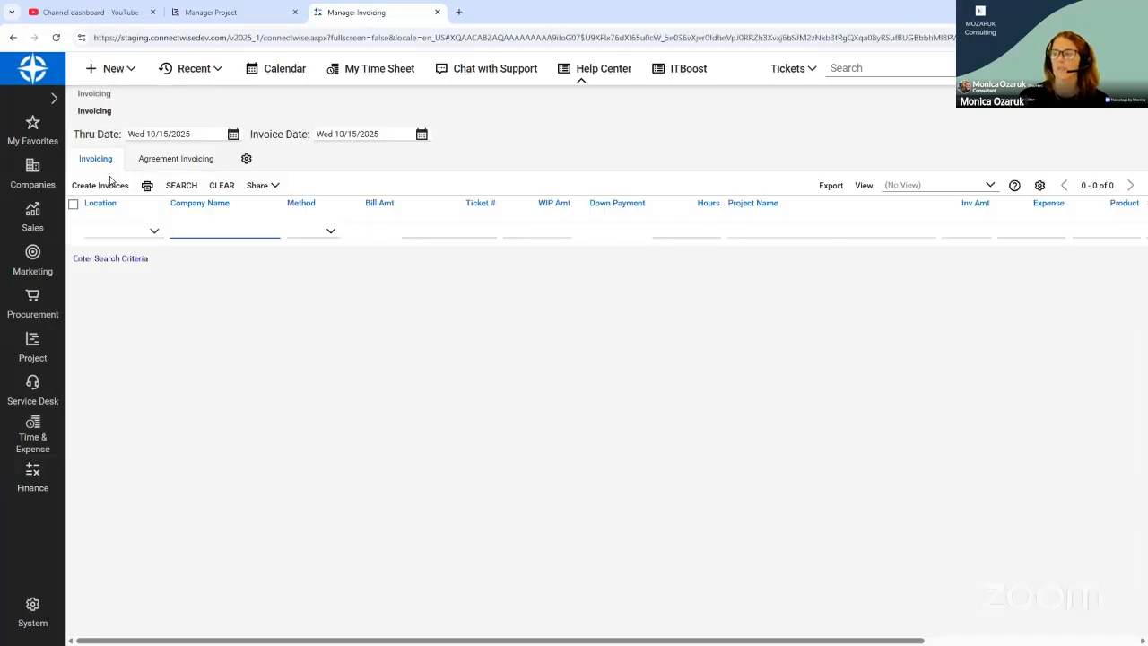
left_click(178, 185)
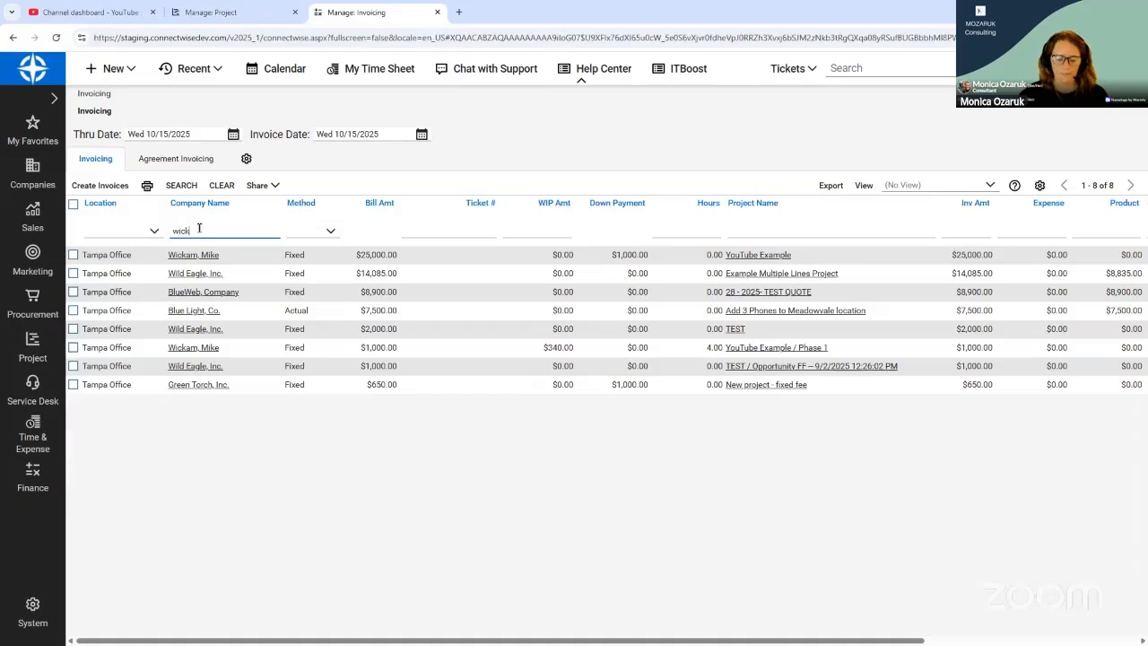
key("Return")
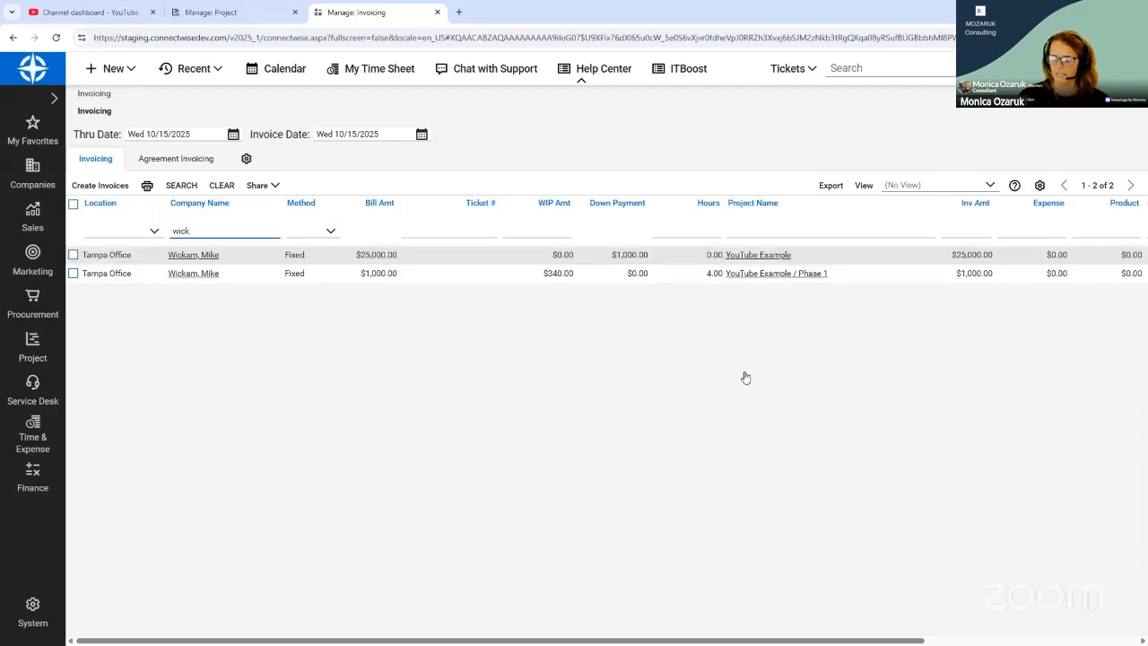
- Enlarge the page, adjust the Project Name column's width and compare the billing columns for YouTube Example and its Phase 1
key("ctrl+plus")
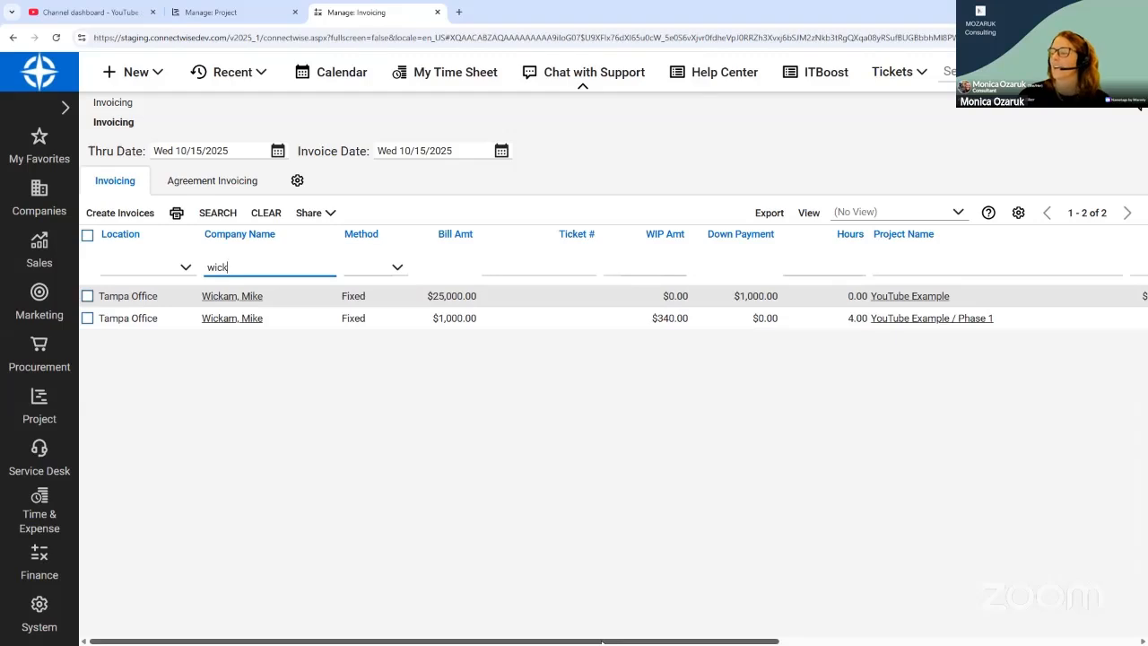
left_click_drag(601, 642, 703, 642)
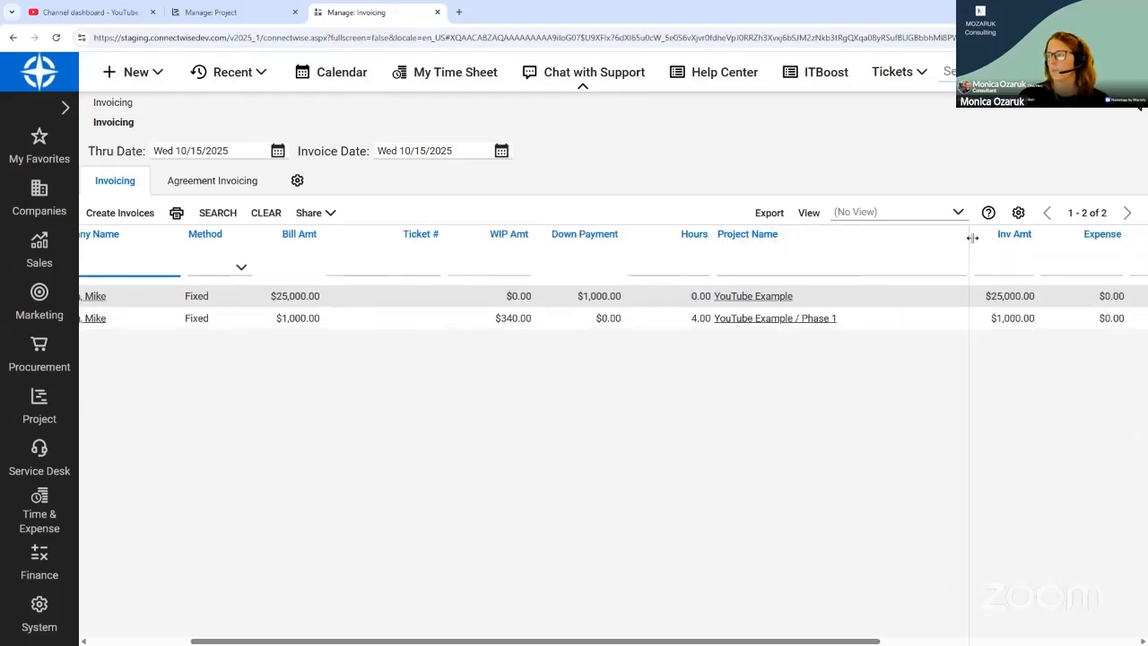
left_click_drag(969, 236, 795, 244)
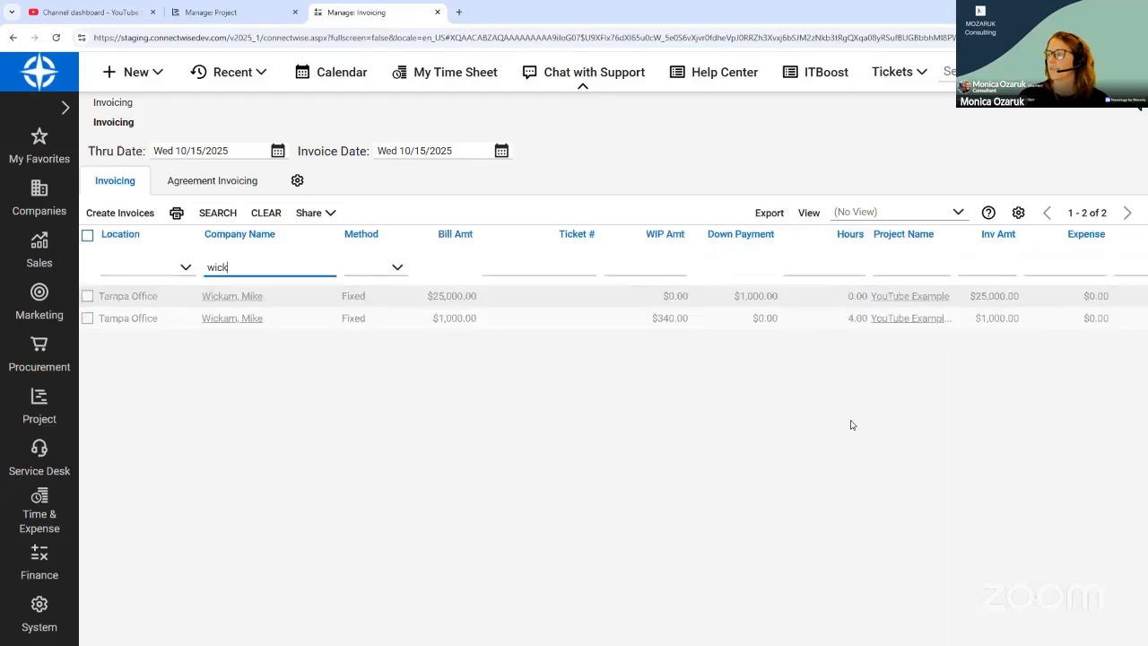
left_click_drag(813, 642, 1004, 642)
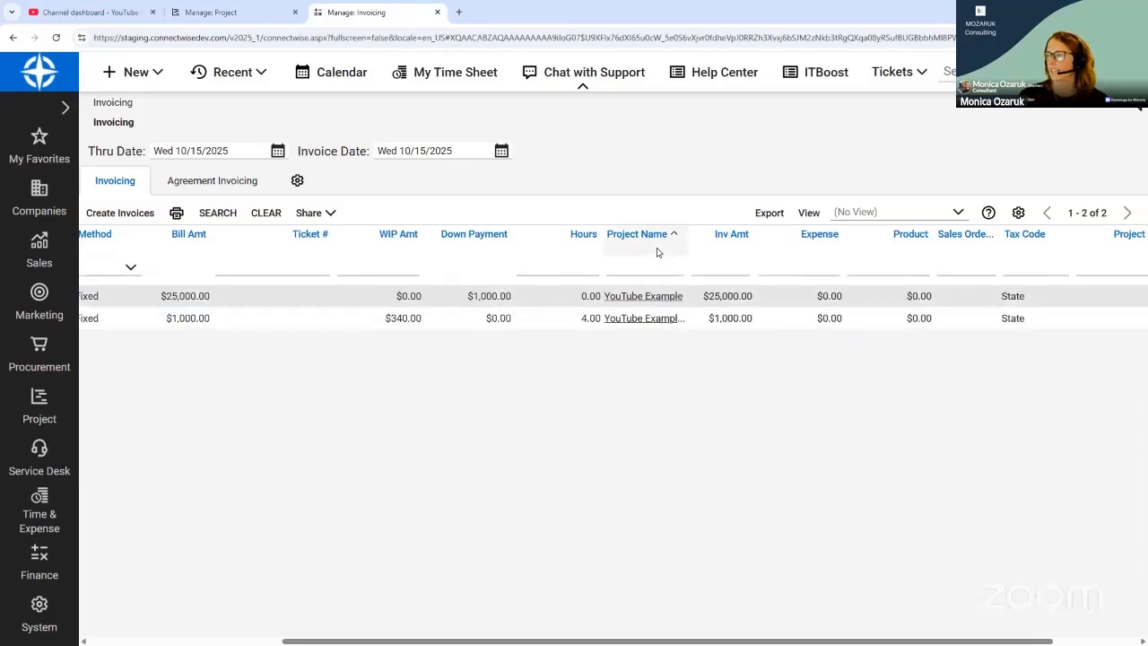
left_click_drag(687, 236, 814, 234)
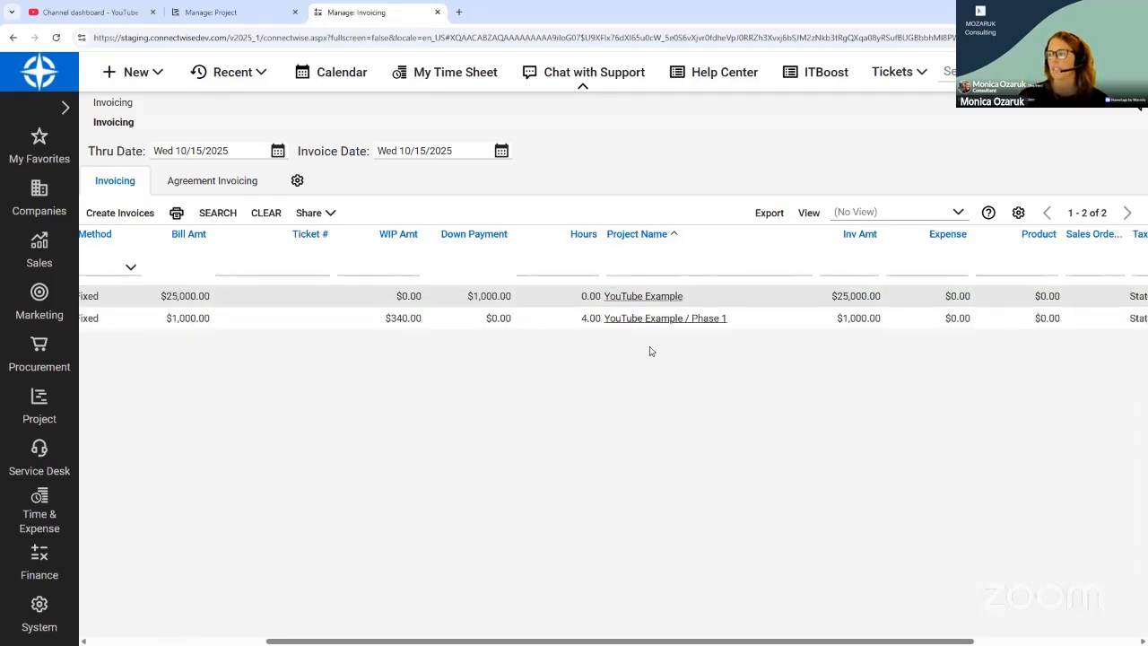
left_click_drag(601, 642, 392, 642)
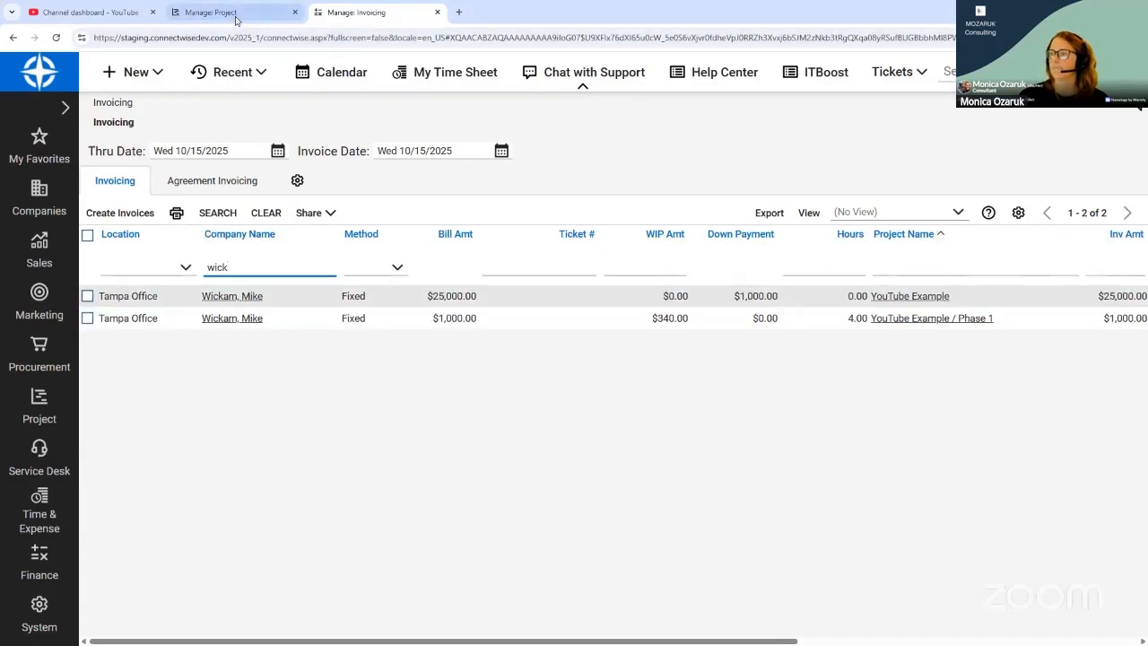
mouse_move(236, 18)
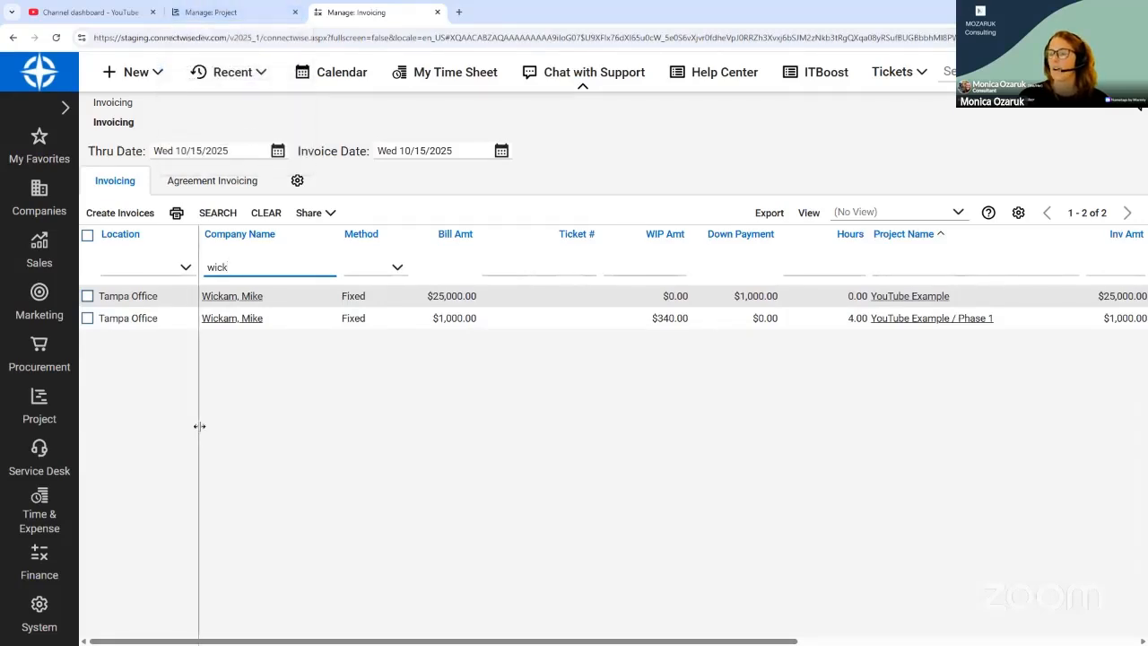
- Open a new special invoice in a separate browser tab and select the YouTube Example customer as its company
left_click(36, 510)
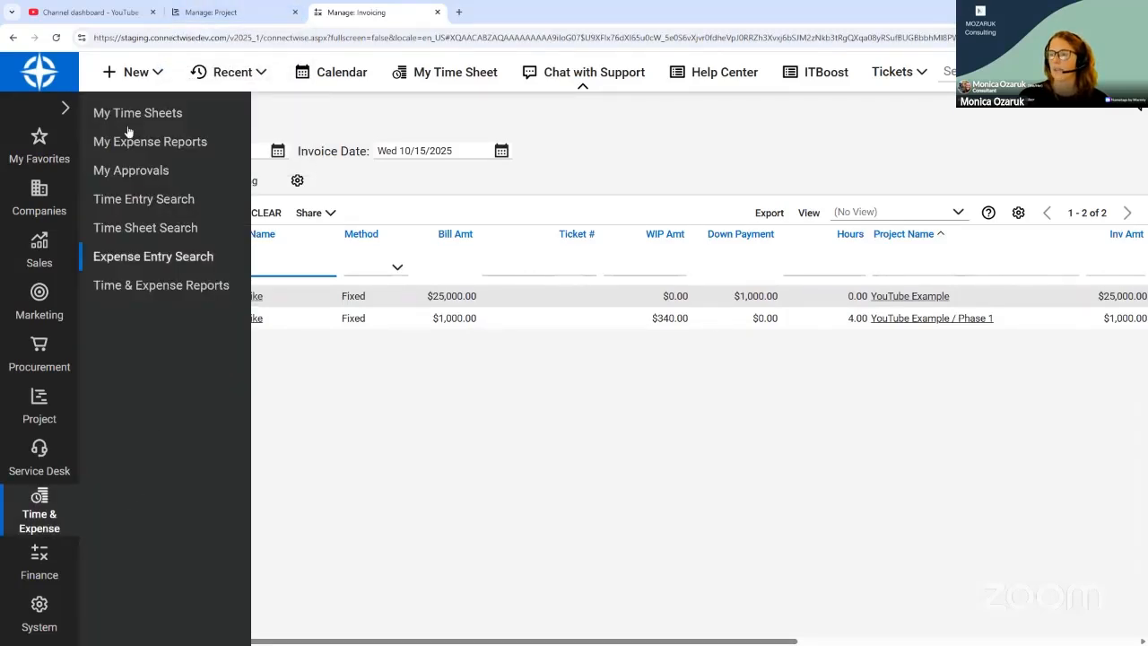
left_click(38, 583)
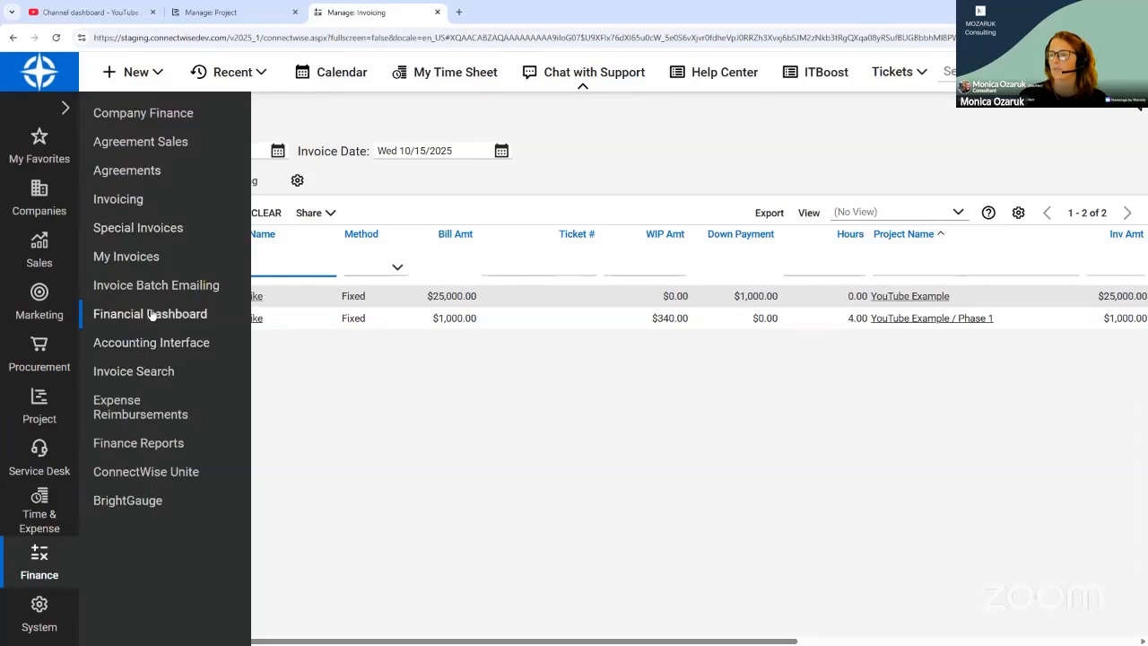
right_click(146, 227)
left_click(184, 235)
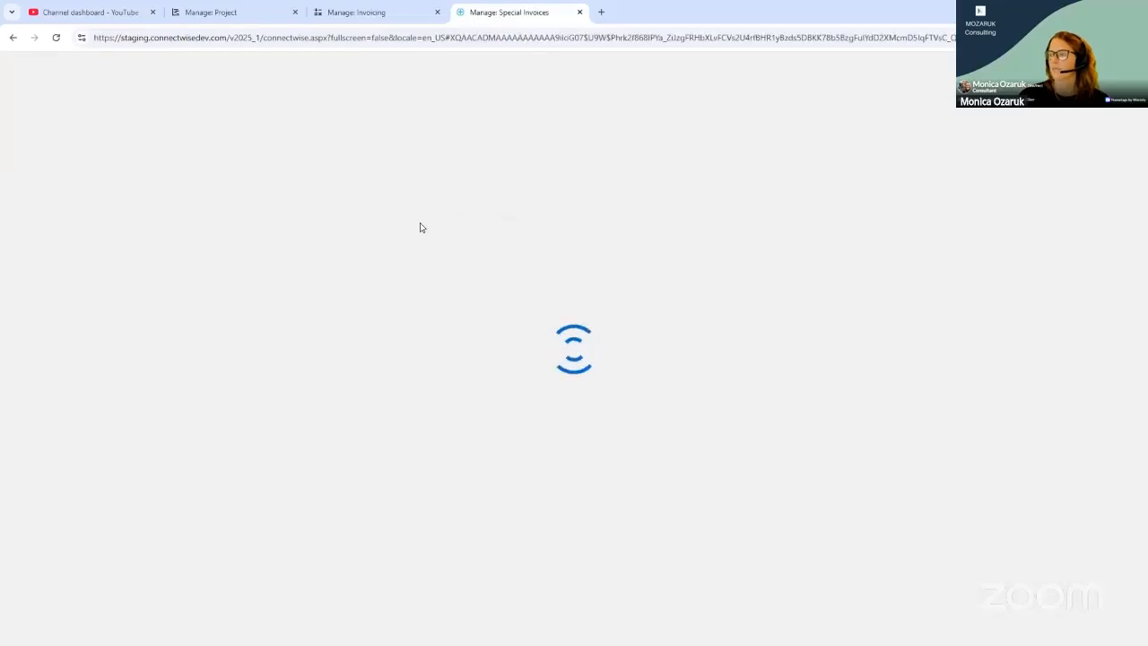
left_click(317, 207)
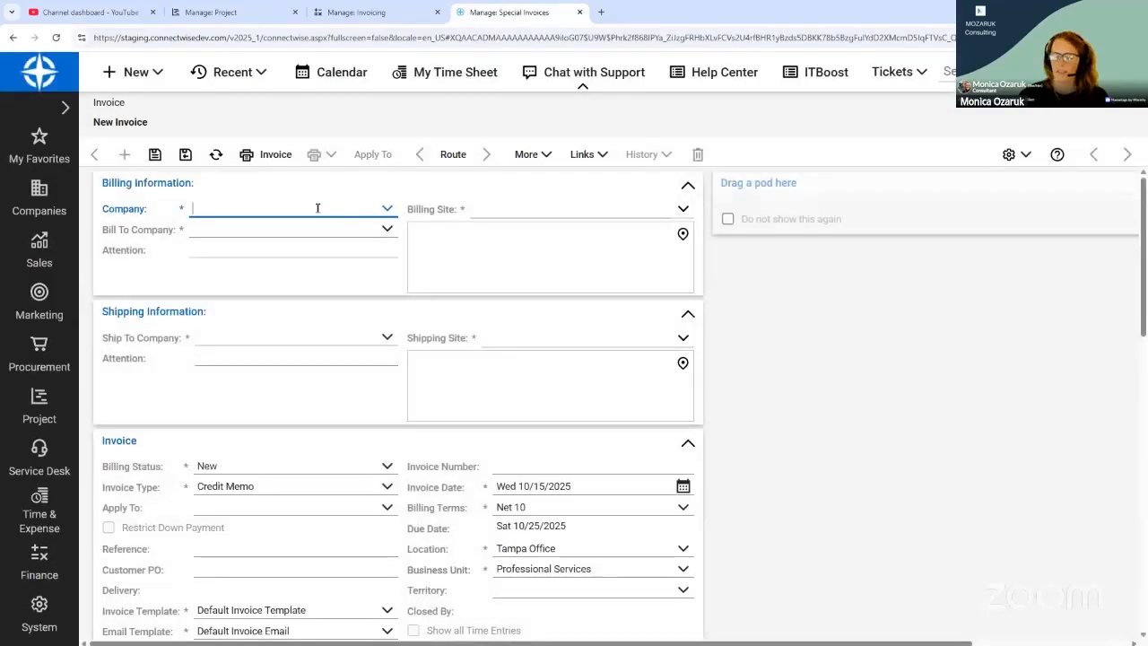
type("wick")
key("Return")
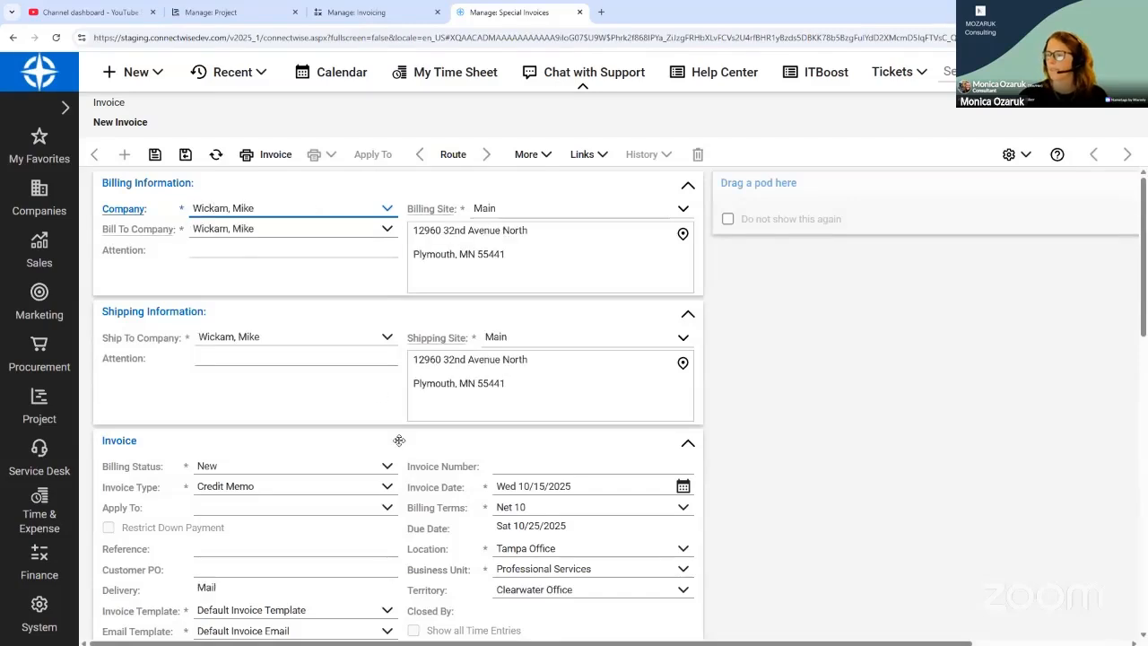
- Set the invoice type to Down Payment and apply it to Project / YouTube Example / Phase 1 with Restrict Down Payment enabled
left_click(383, 487)
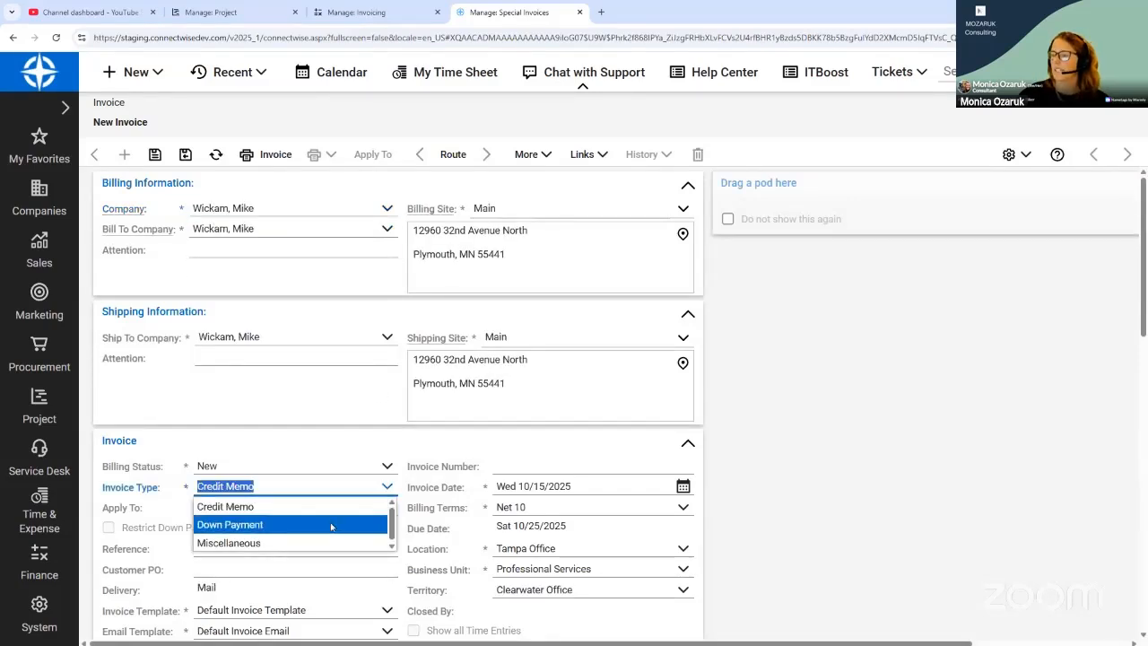
left_click(331, 518)
left_click(387, 509)
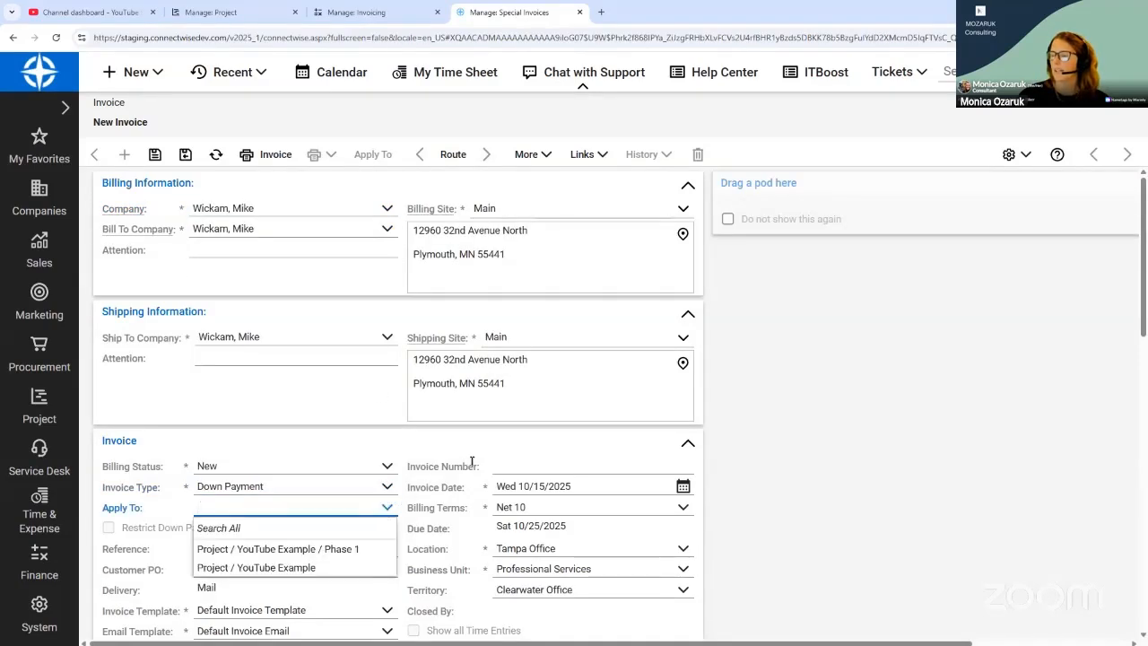
scroll(385, 448, "down", 1)
left_click(384, 394)
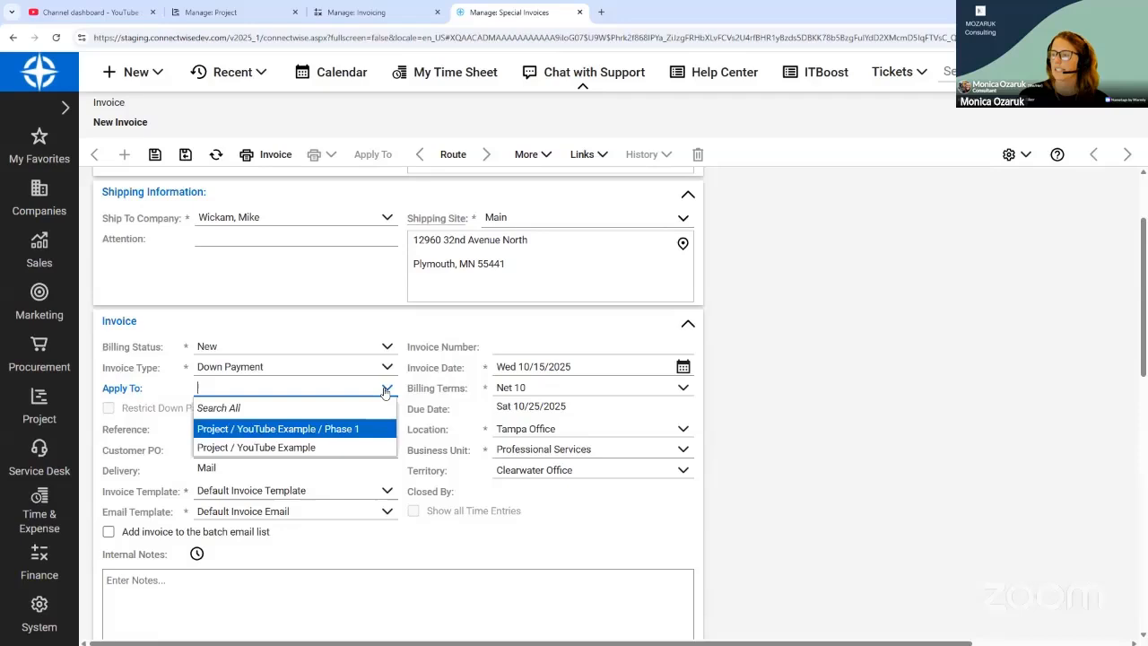
left_click(302, 431)
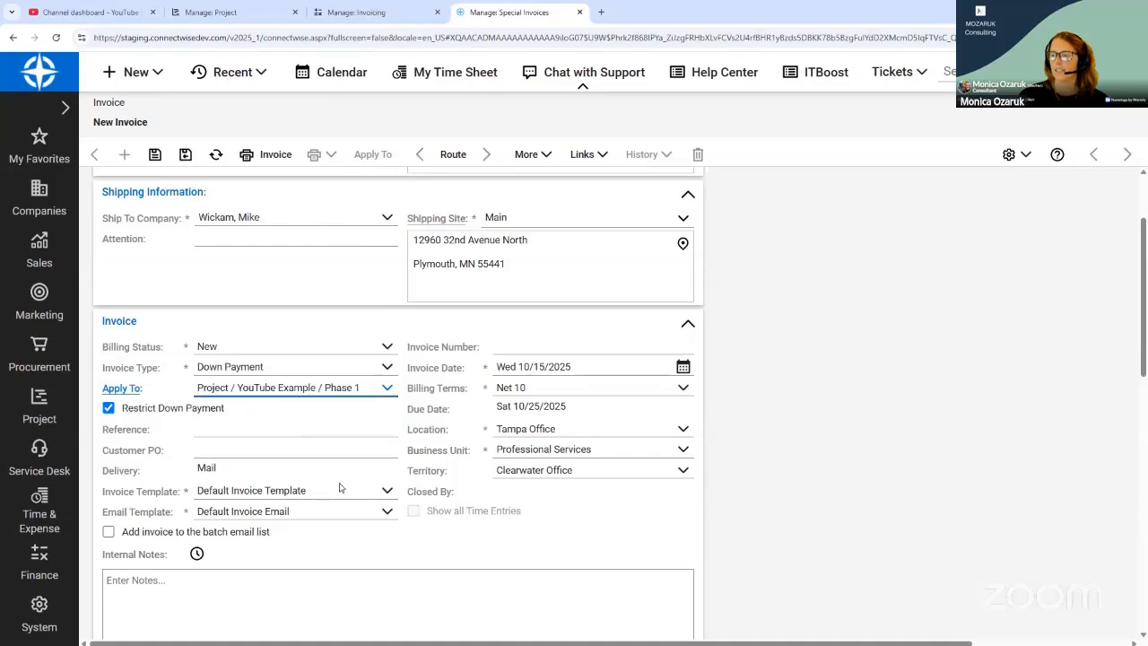
- Set the Down Payment Total to 3,000.00 USD and save the Phase 1 invoice
scroll(330, 430, "down", 2)
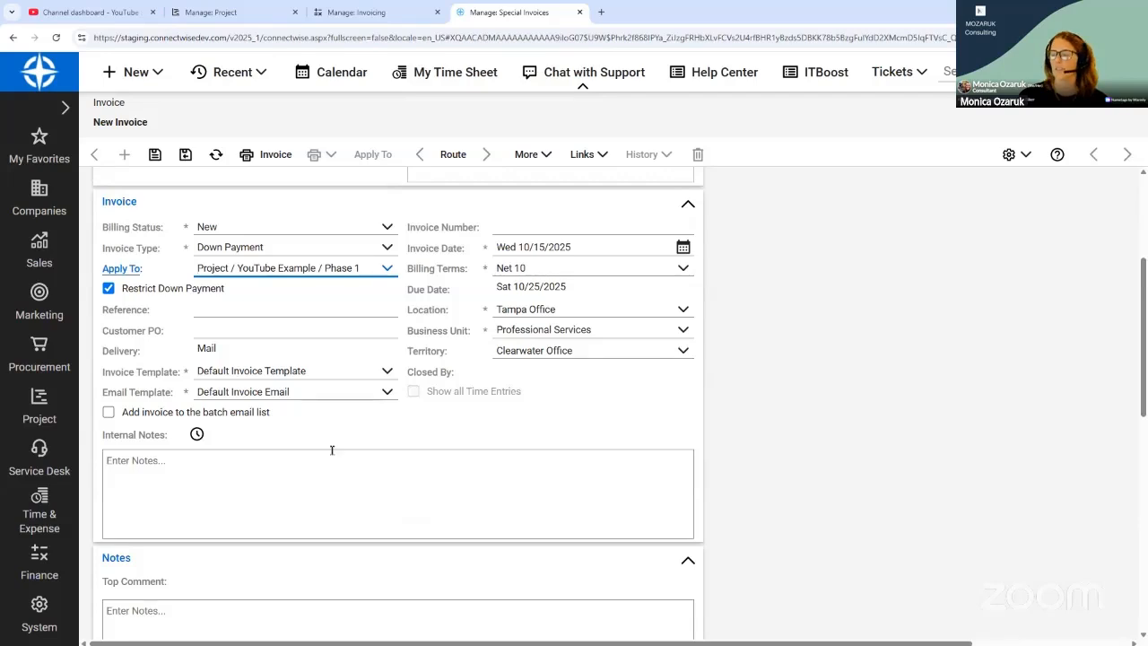
scroll(330, 440, "down", 5)
scroll(330, 455, "down", 3)
left_click(321, 375)
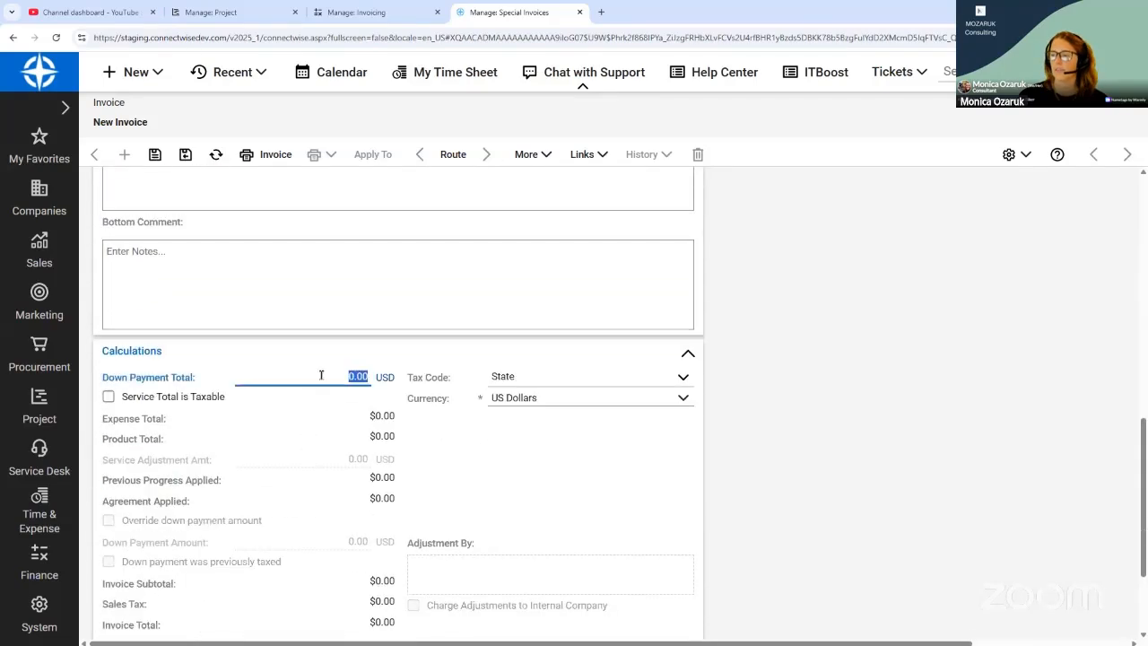
type("3,000")
left_click(296, 425)
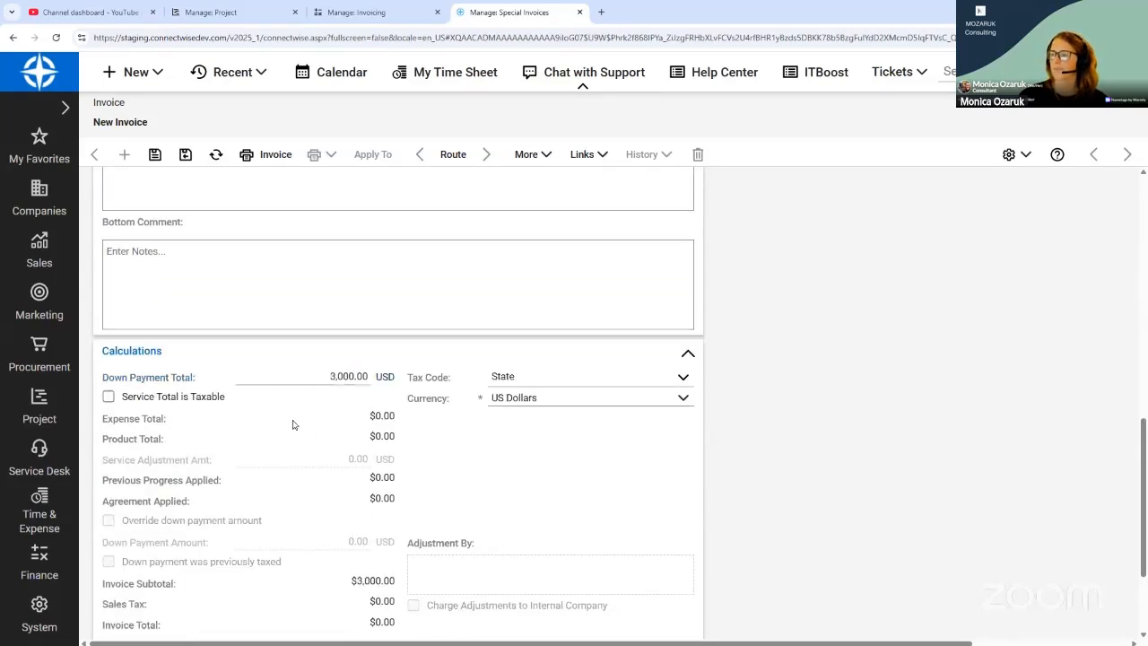
left_click(155, 154)
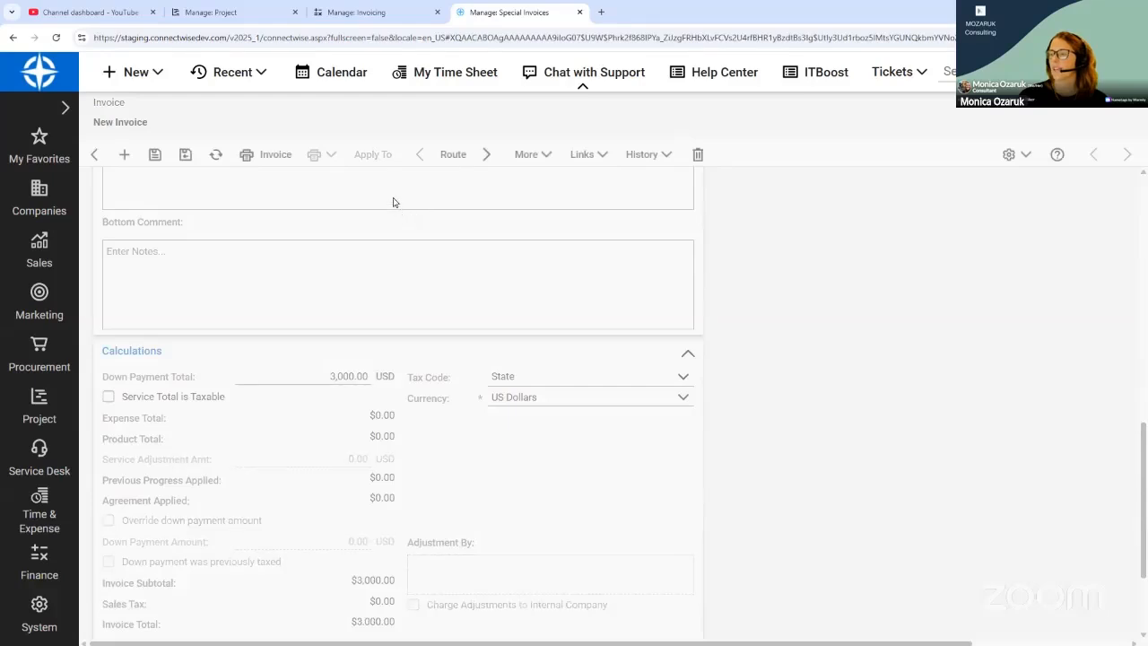
- Refresh the invoicing list and compare the down payment amounts of YouTube Example and its Phase 1
left_click(348, 12)
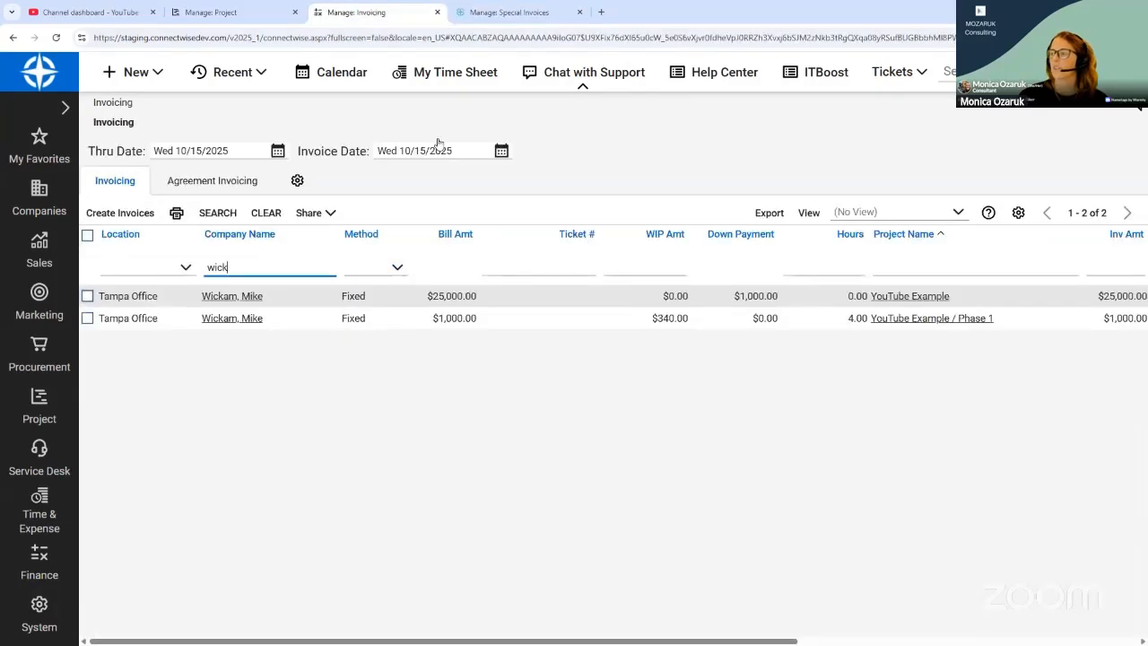
left_click(234, 216)
left_click(758, 321)
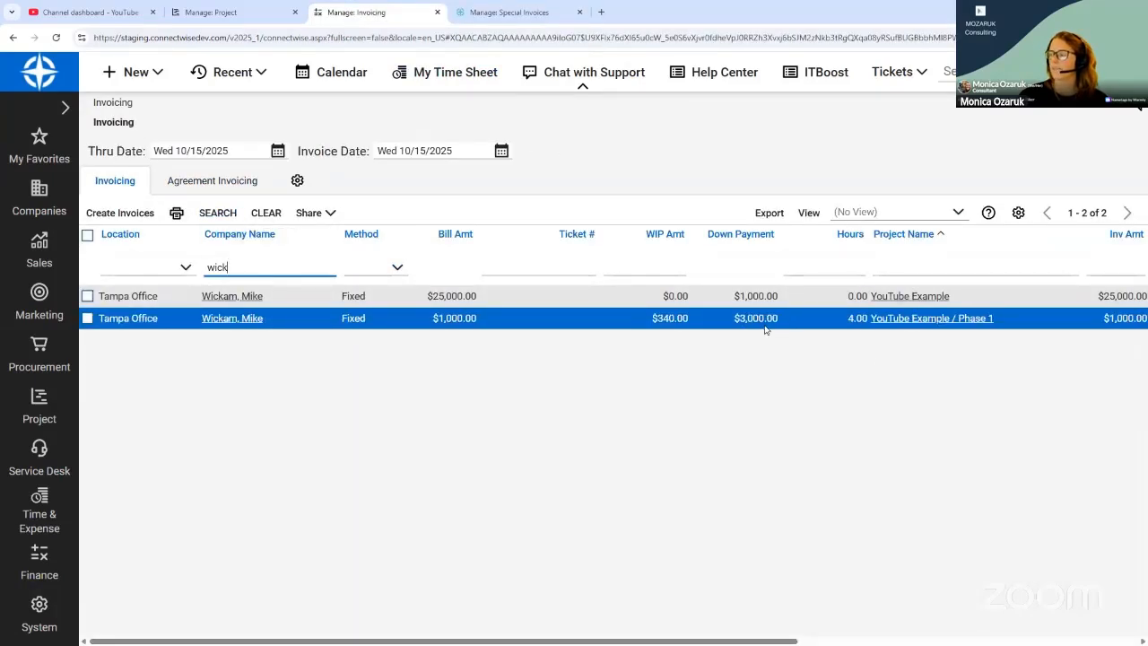
left_click(767, 351)
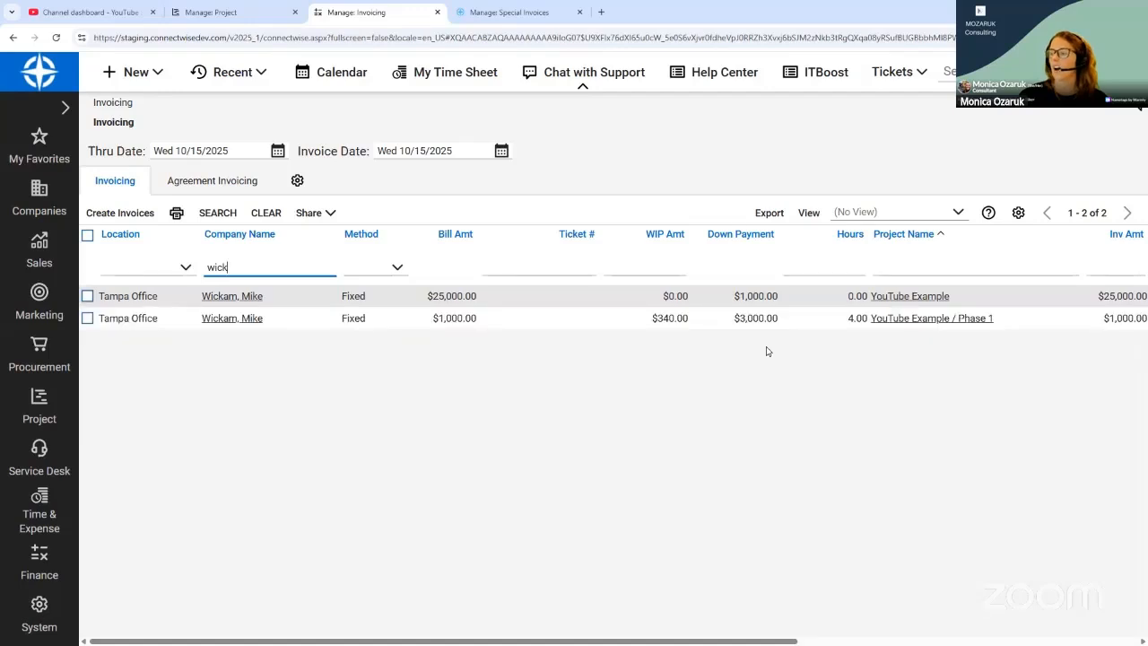
left_click(764, 296)
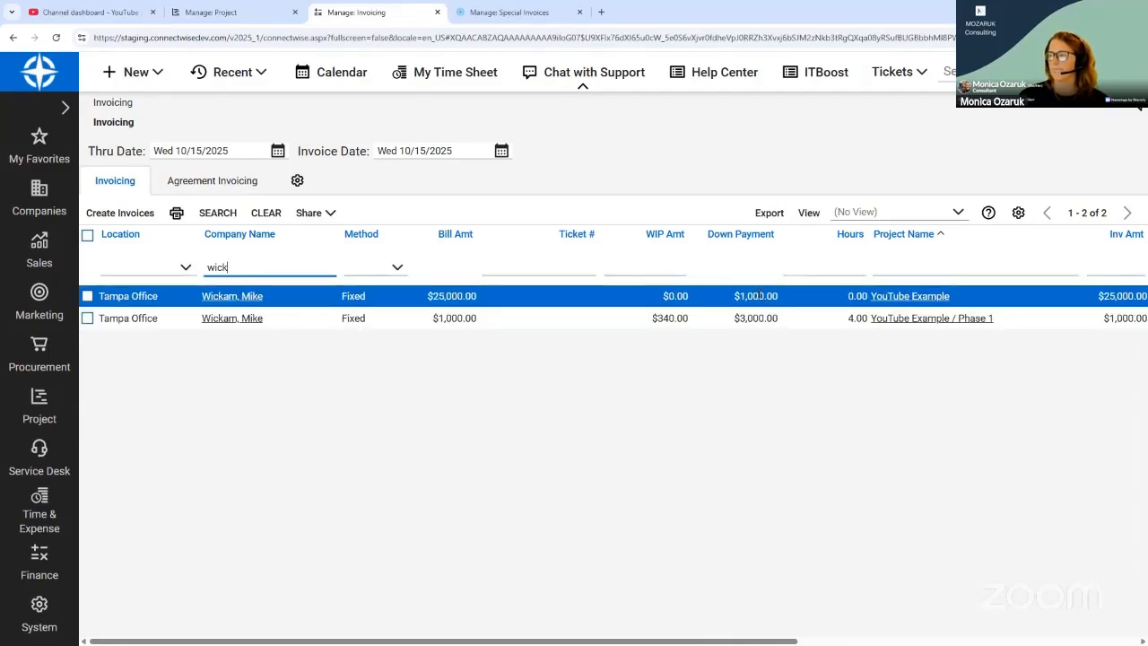
left_click(568, 427)
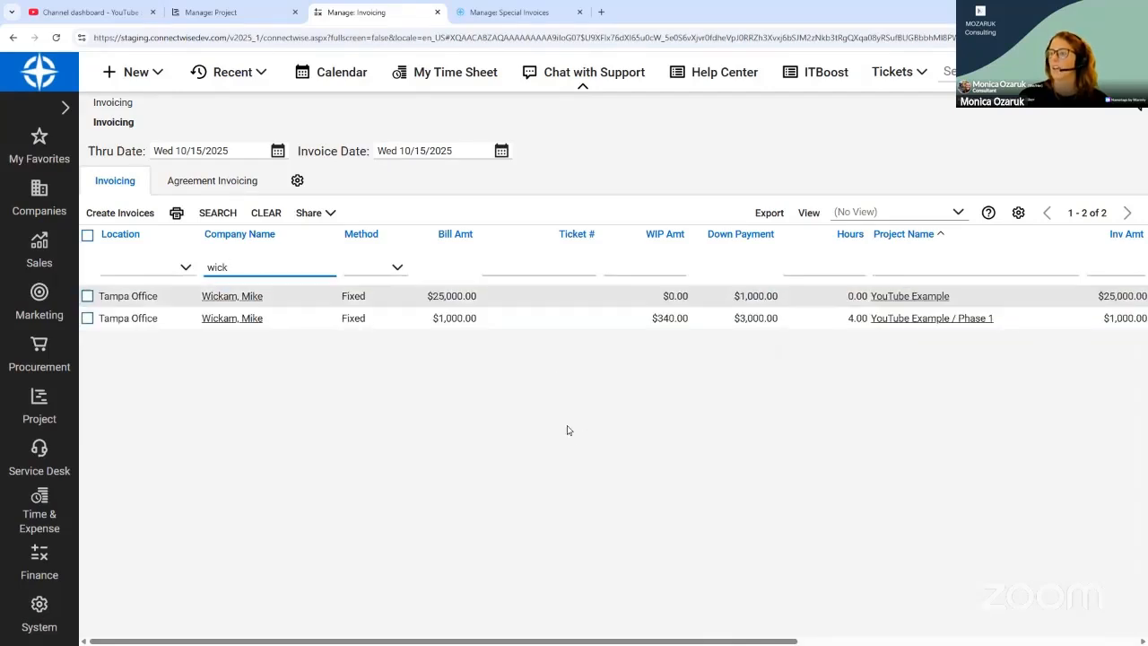
left_click(561, 318)
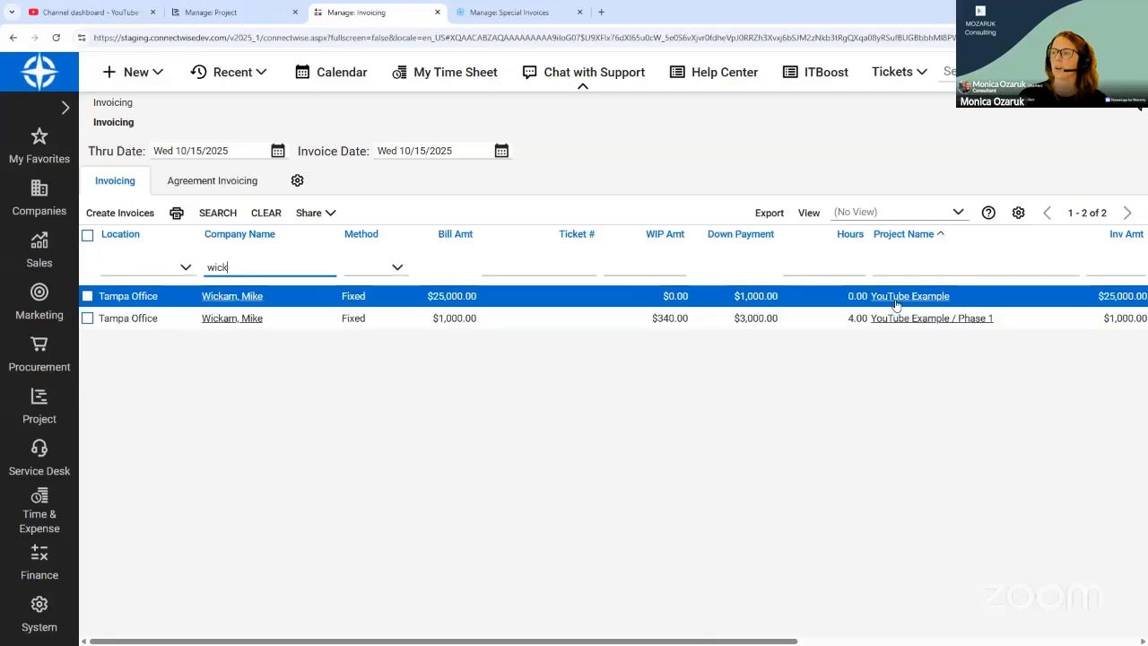
- Turn off Bill Phase Separately for Phase 1 in the YouTube Example work plan and save the phase
left_click(215, 12)
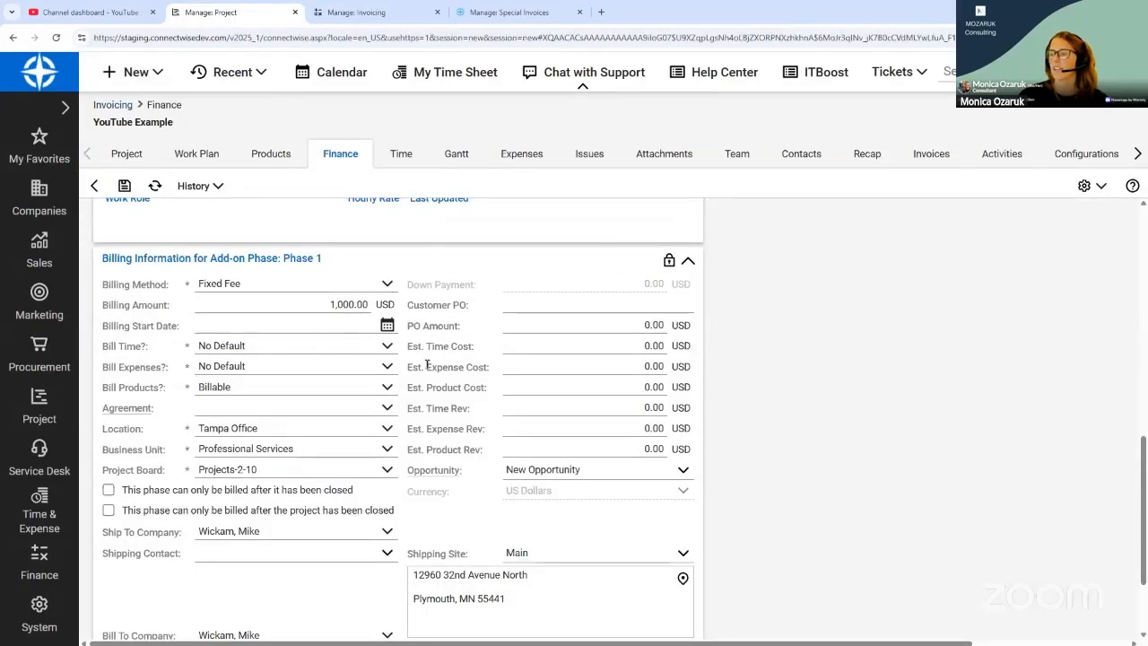
scroll(339, 217, "down", 3)
scroll(339, 217, "up", 5)
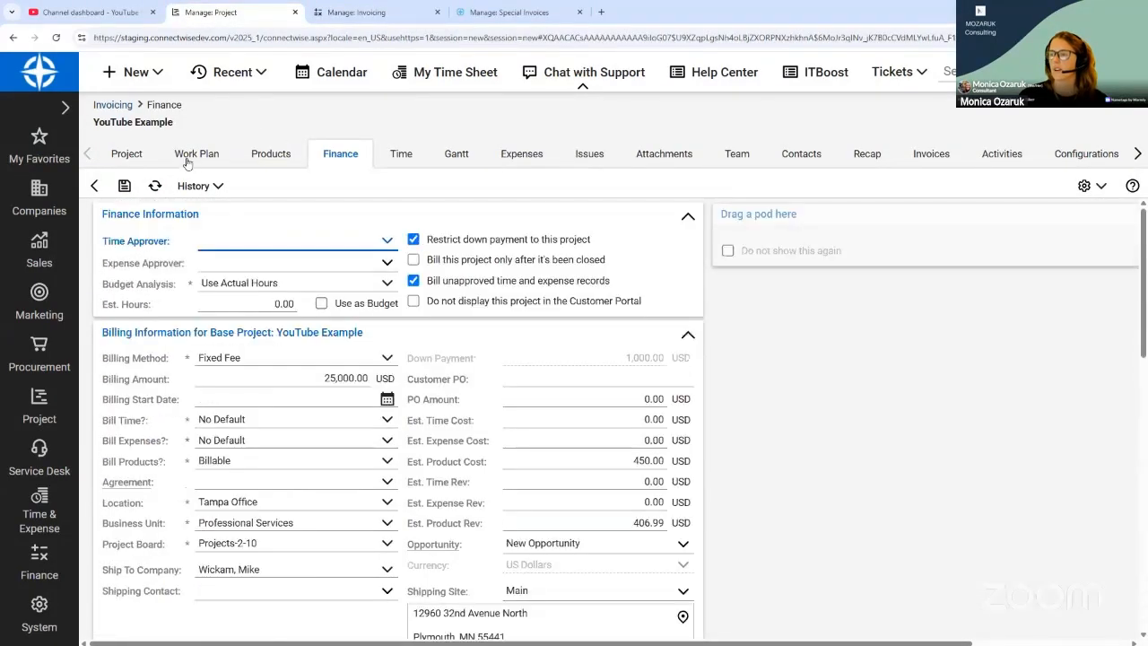
left_click(196, 154)
left_click(191, 305)
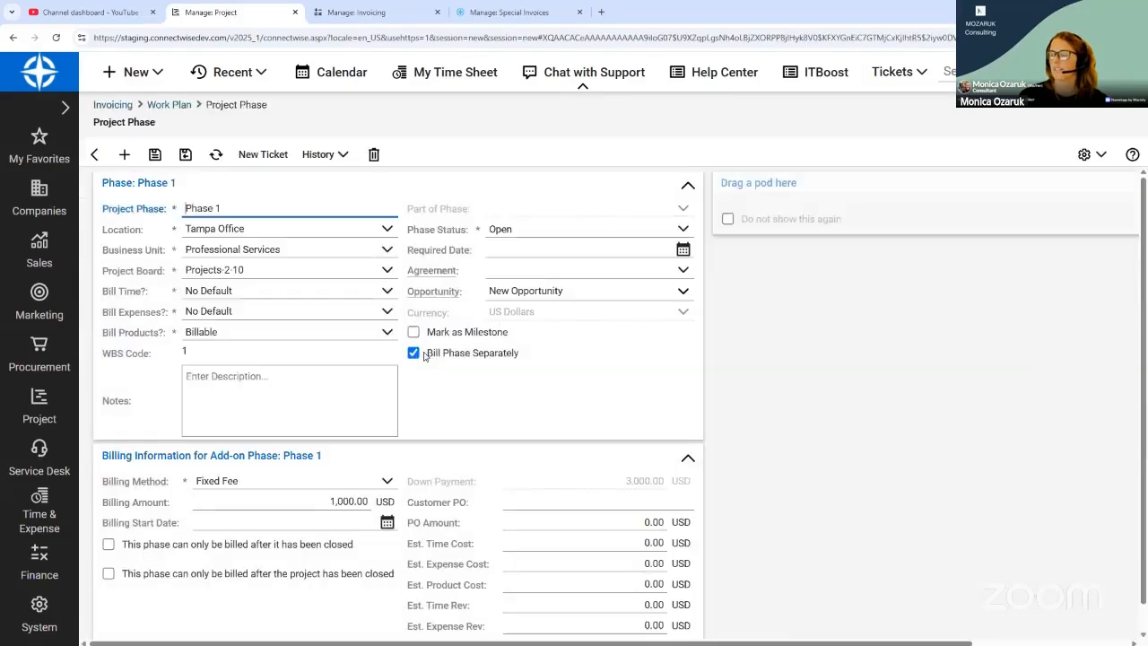
left_click(413, 354)
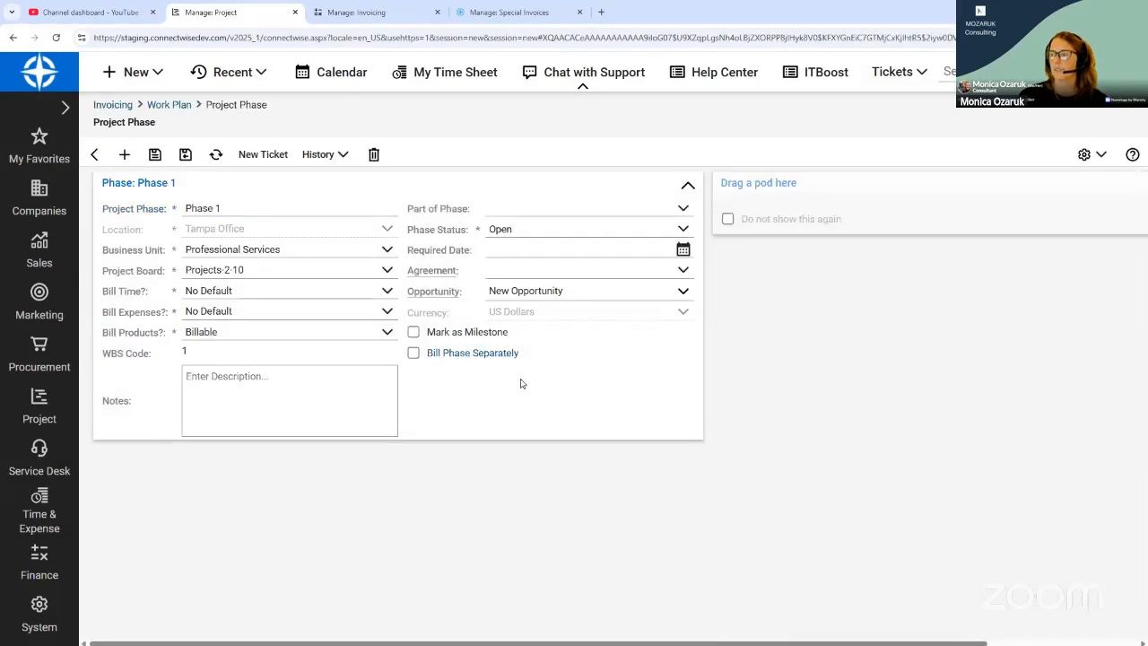
left_click(155, 155)
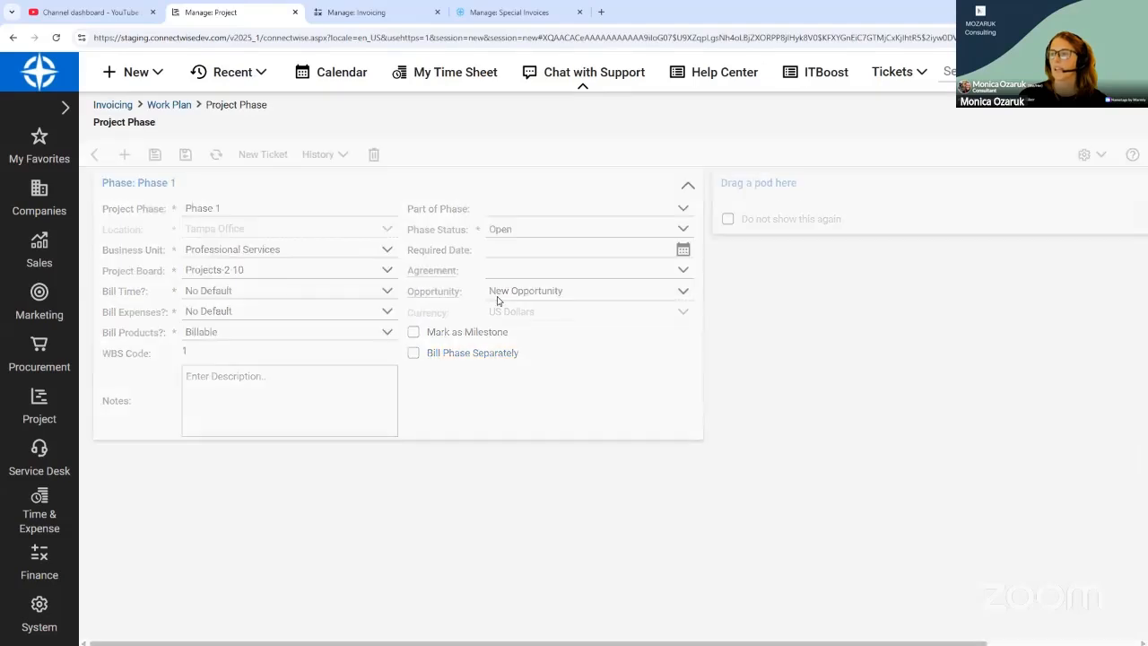
left_click(92, 155)
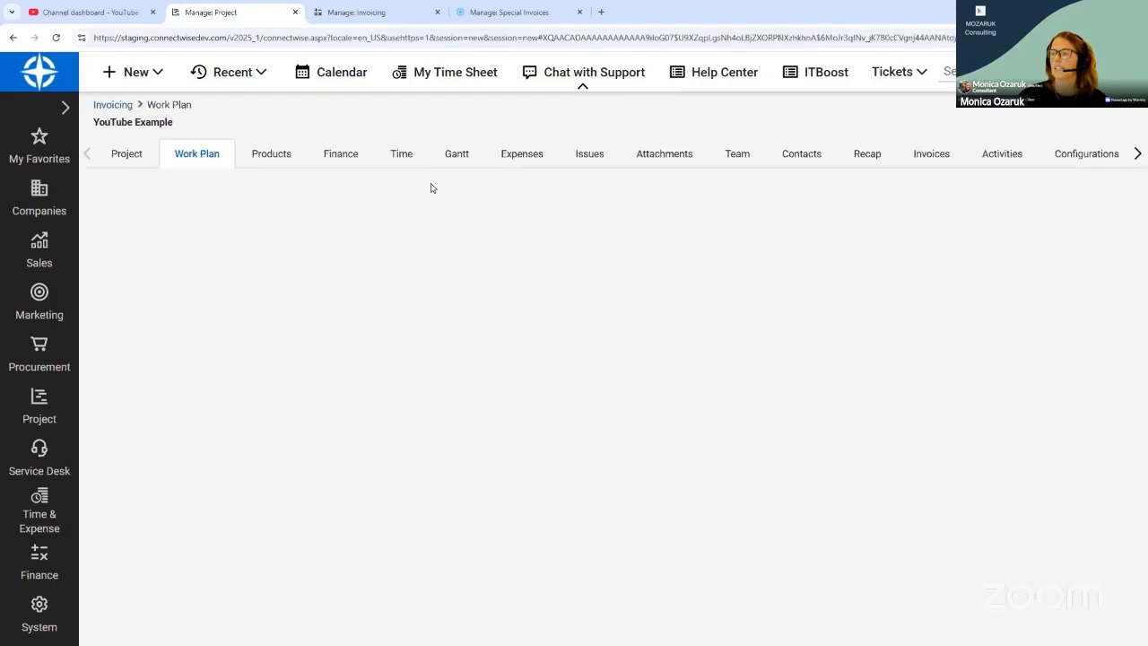
- Examine the down payment in the YouTube Example finance information and in the refreshed, enlarged invoicing list
left_click(337, 154)
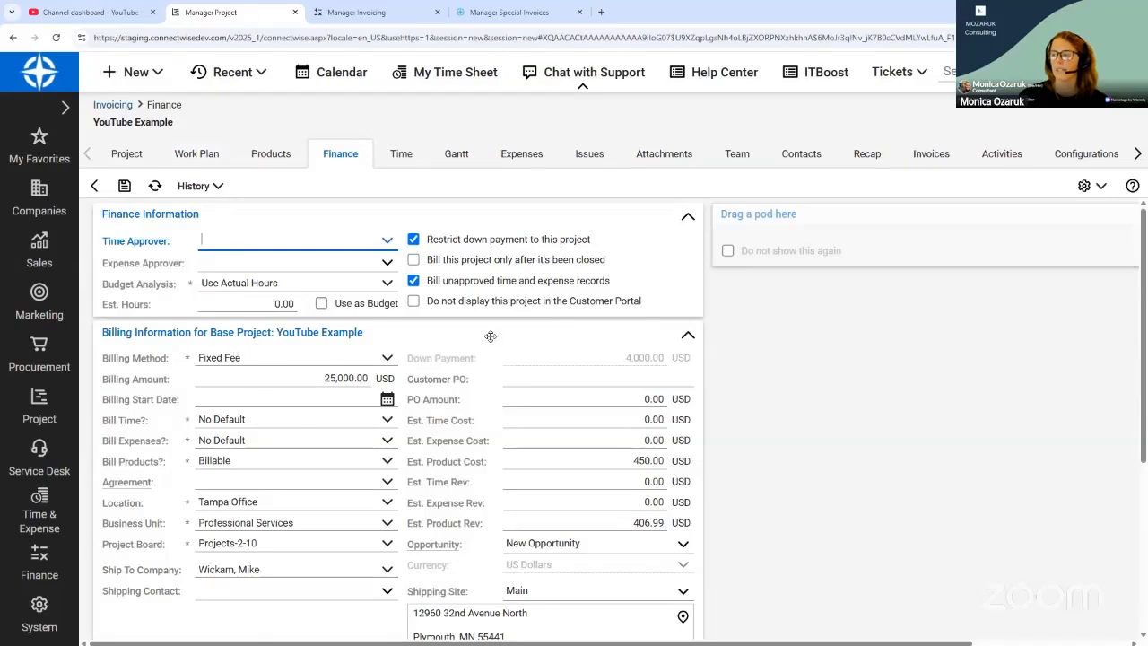
scroll(487, 341, "down", 3)
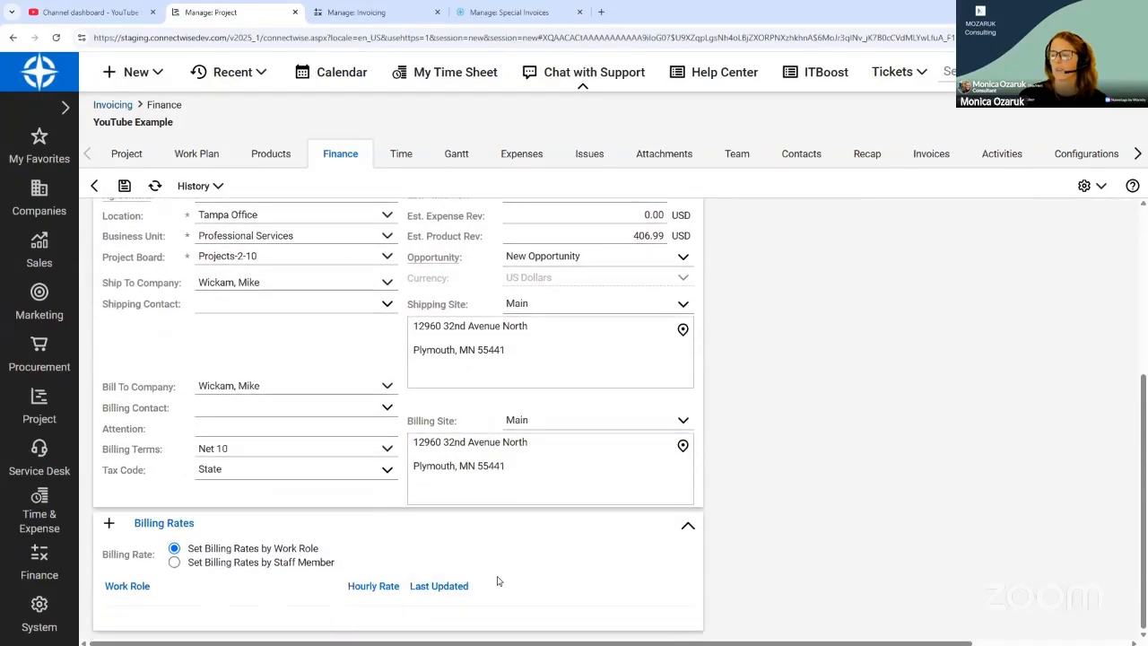
left_click(358, 12)
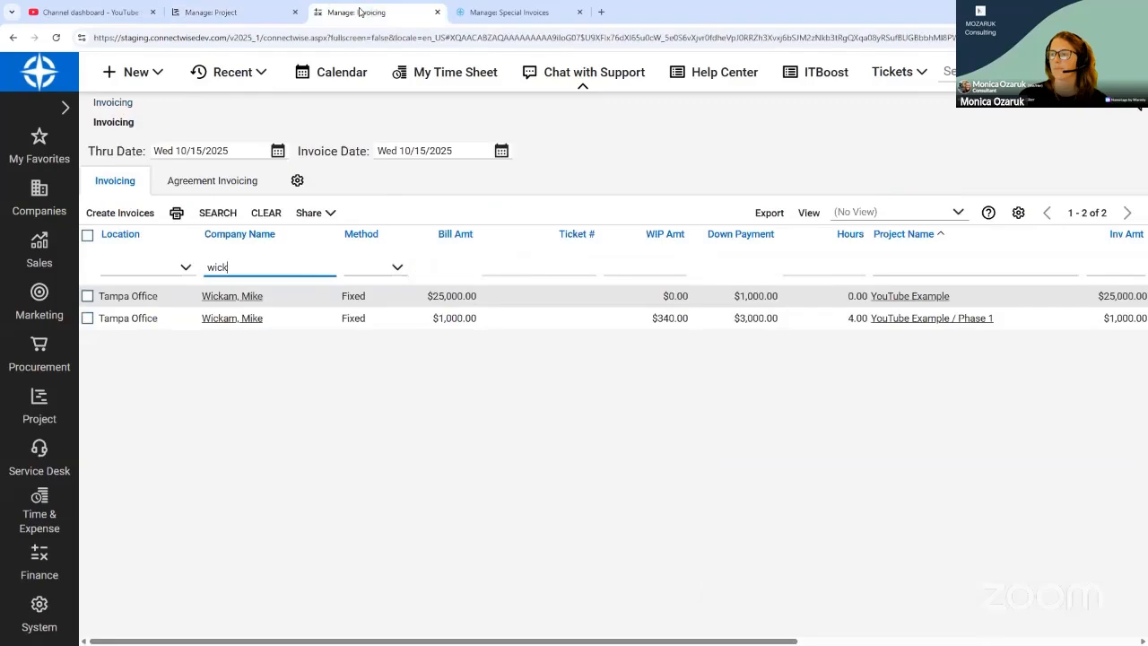
left_click(215, 213)
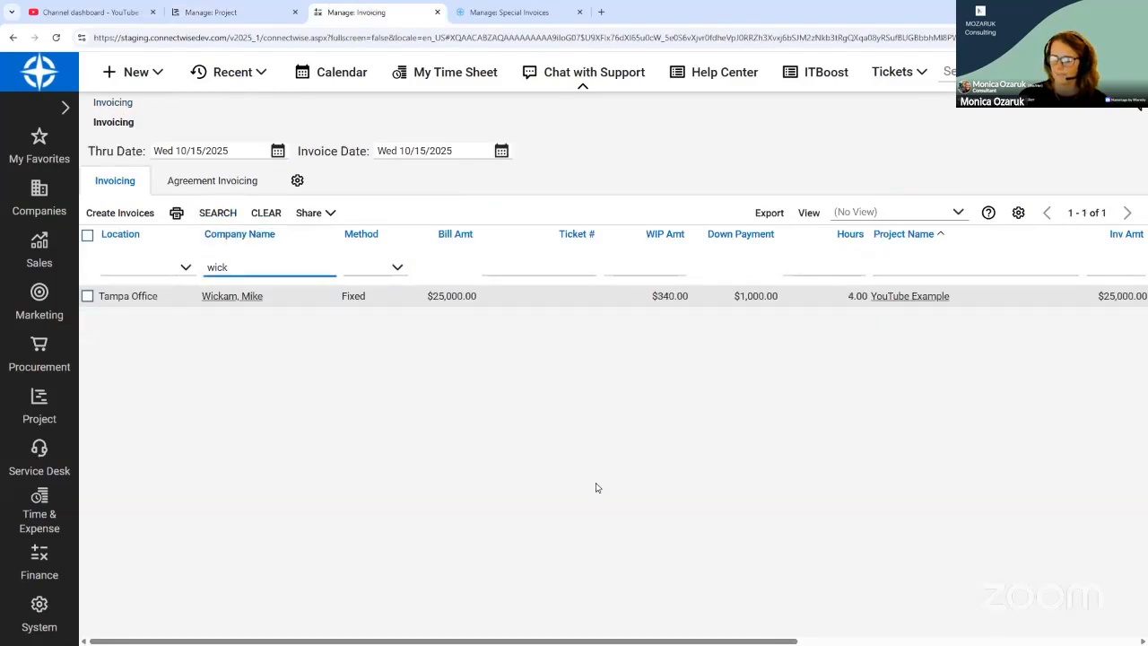
key("ctrl+plus")
key("ctrl+plus")
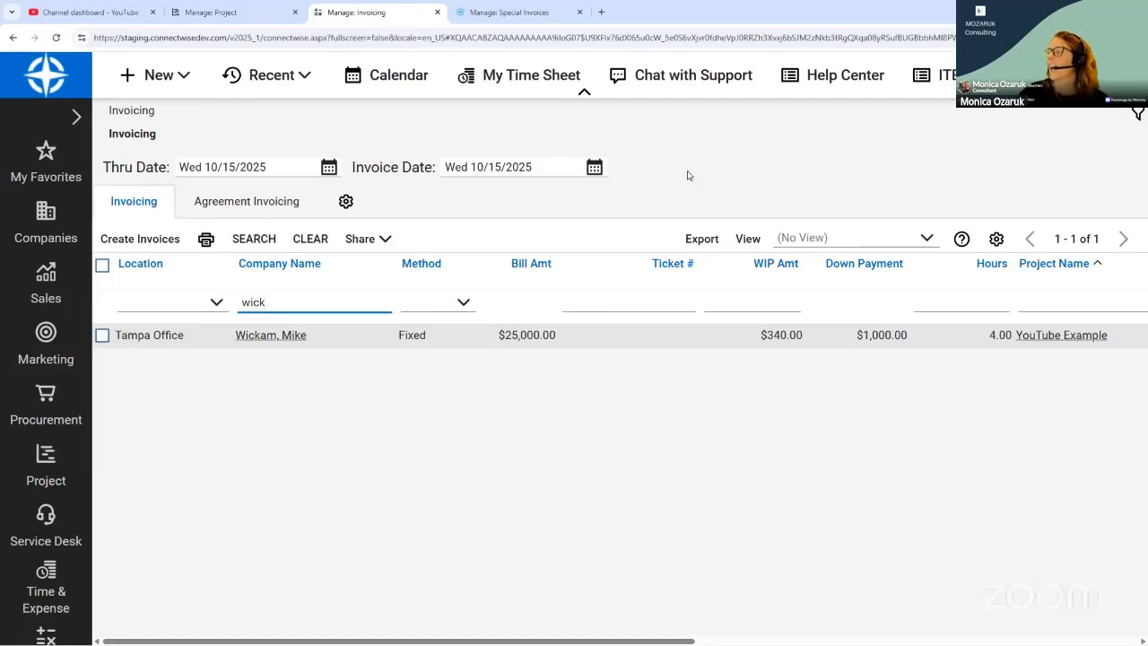
left_click(896, 347)
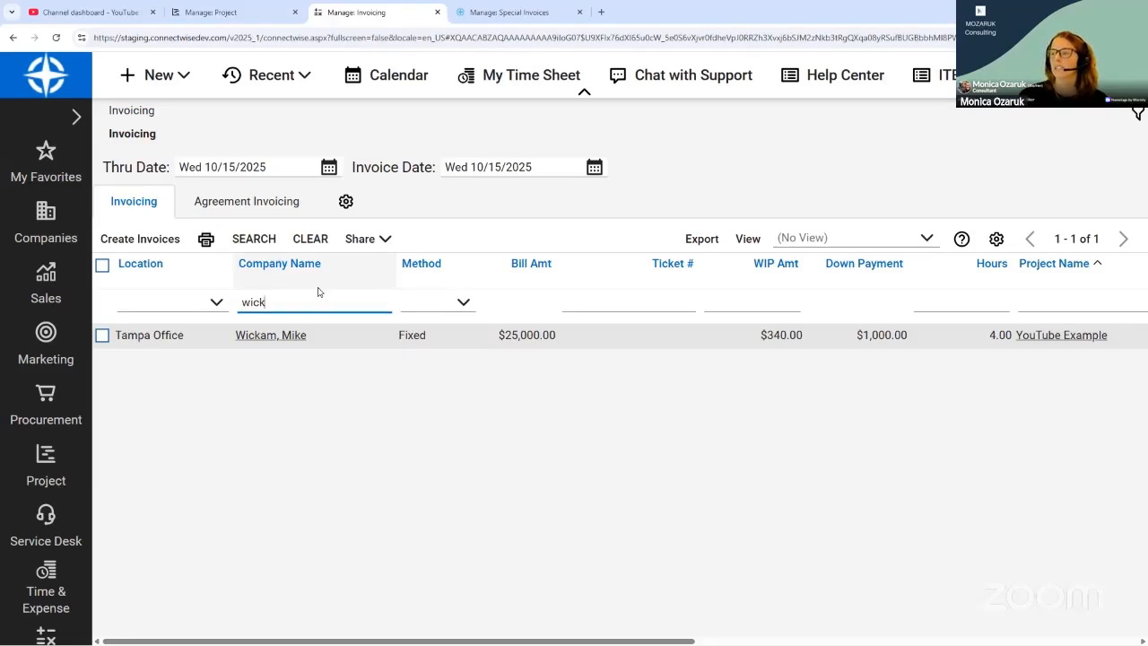
- Start a progress bill from the YouTube Example time entries with a WIP Bill Amount of 500.00 USD
left_click(277, 337)
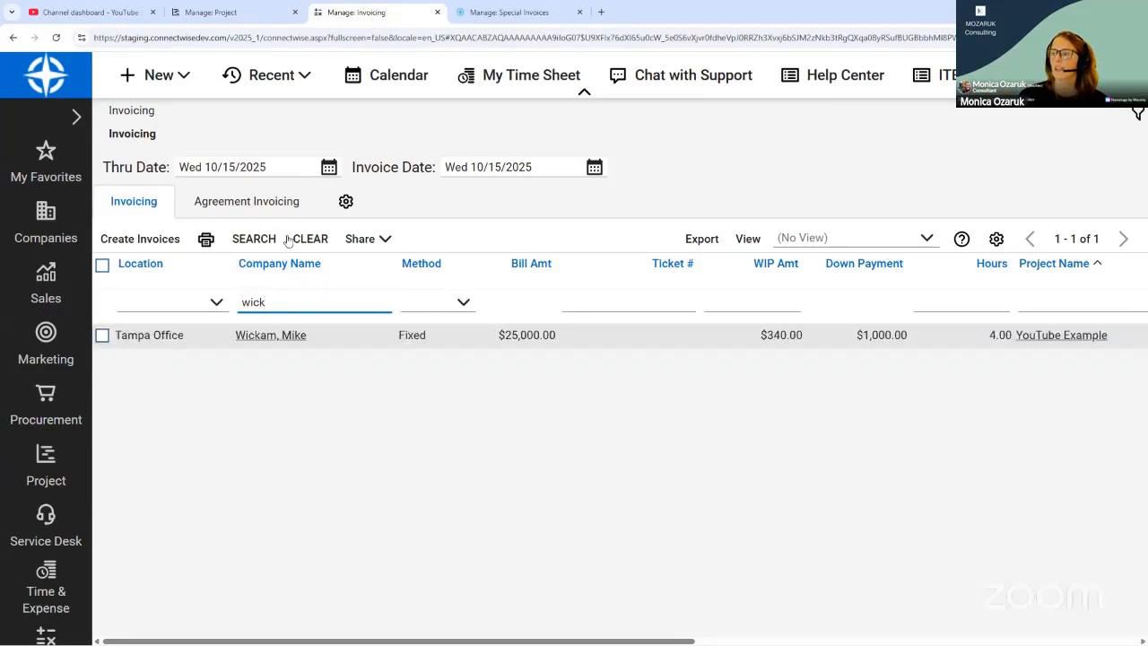
left_click(277, 339)
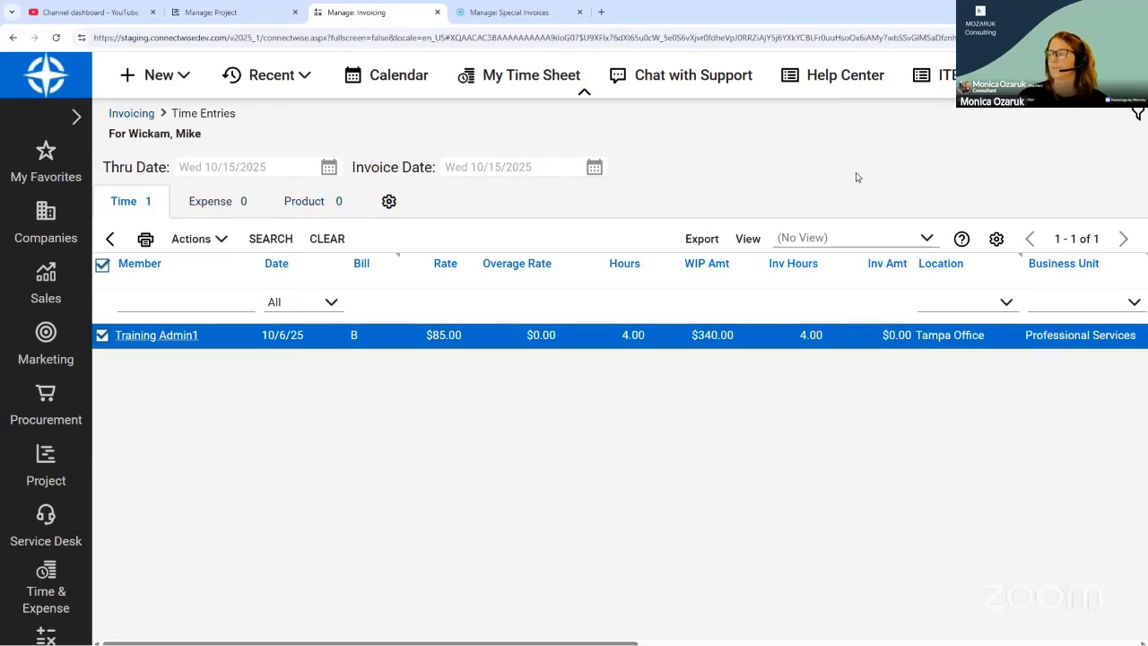
left_click(193, 238)
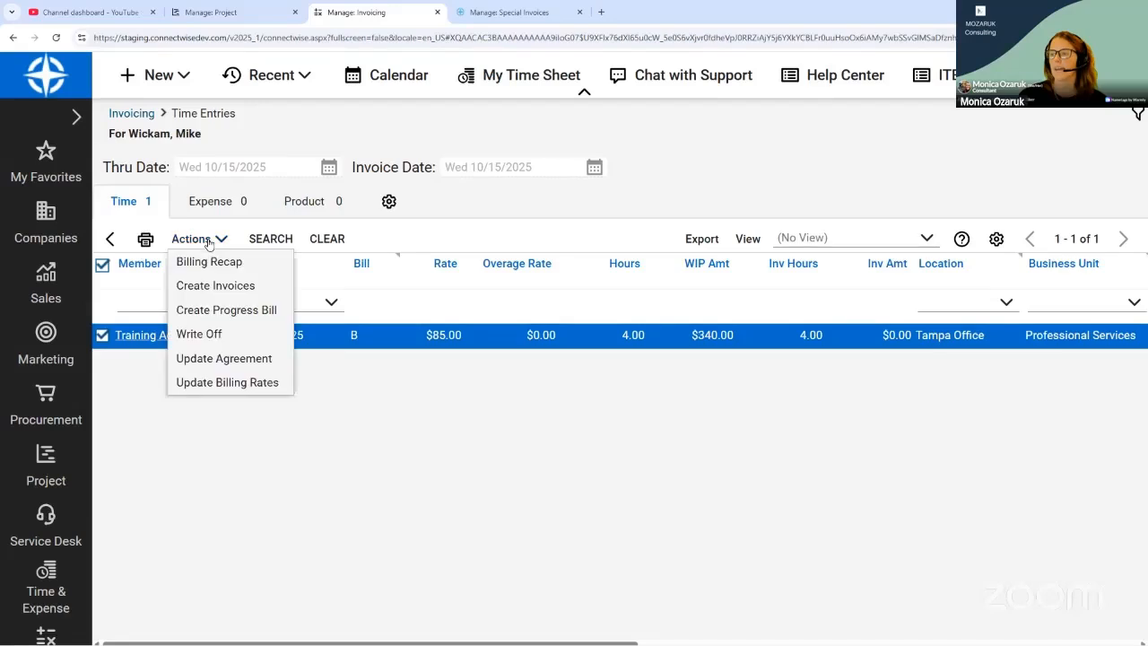
left_click(232, 310)
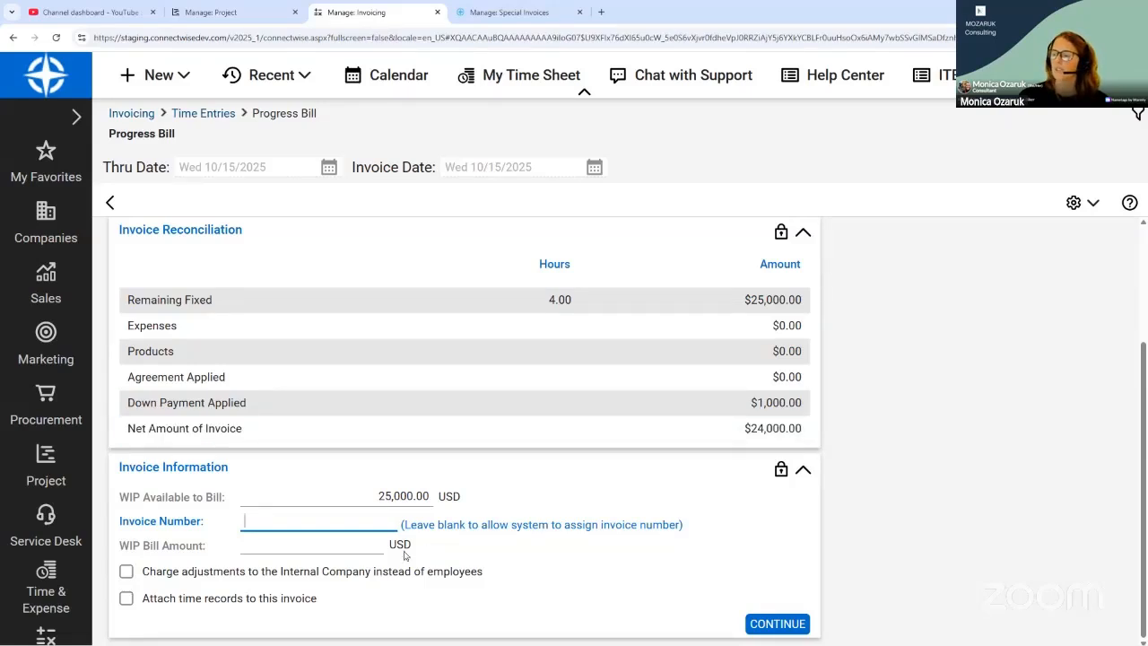
left_click(355, 542)
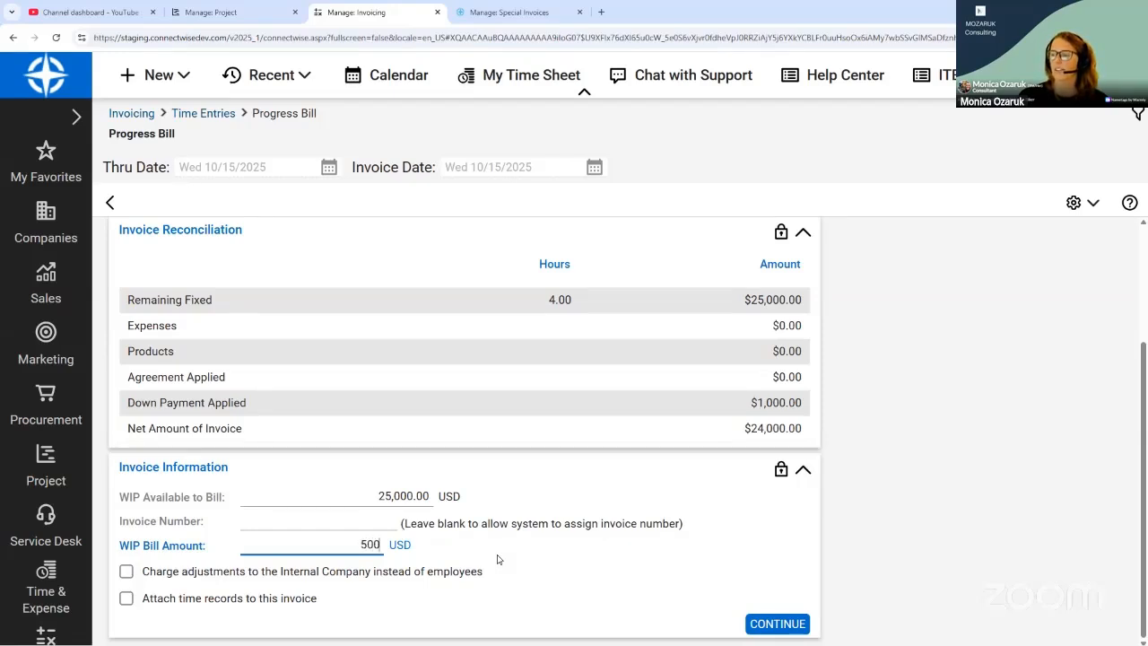
left_click(498, 559)
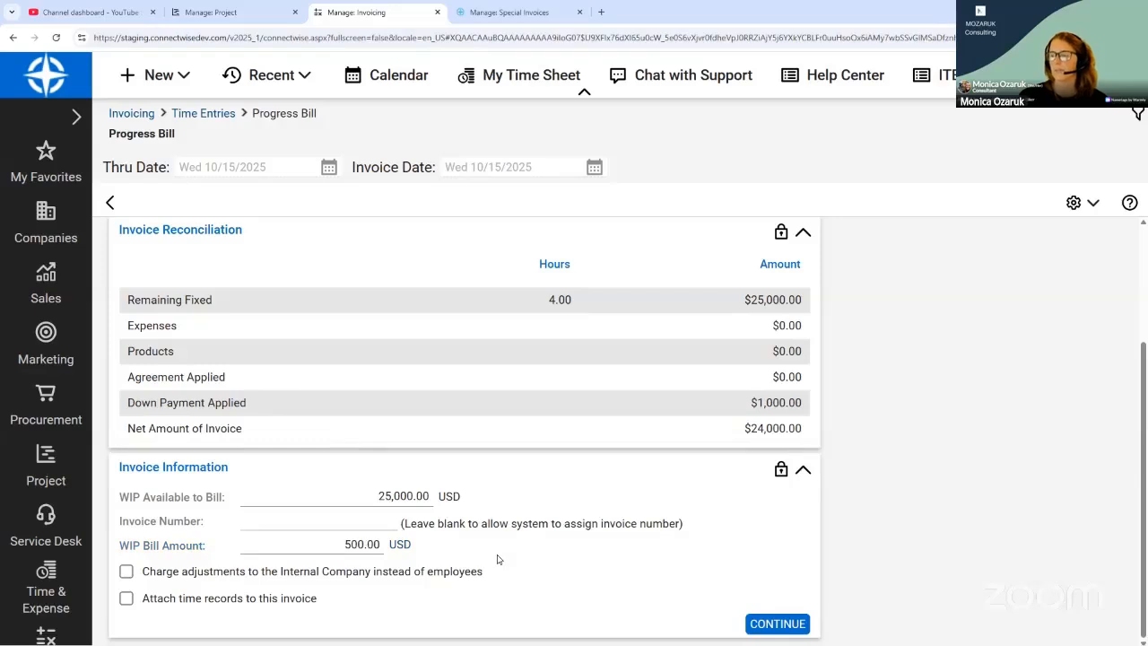
- Leave Attach time records to this invoice disabled and create the progress invoice
left_click(319, 543)
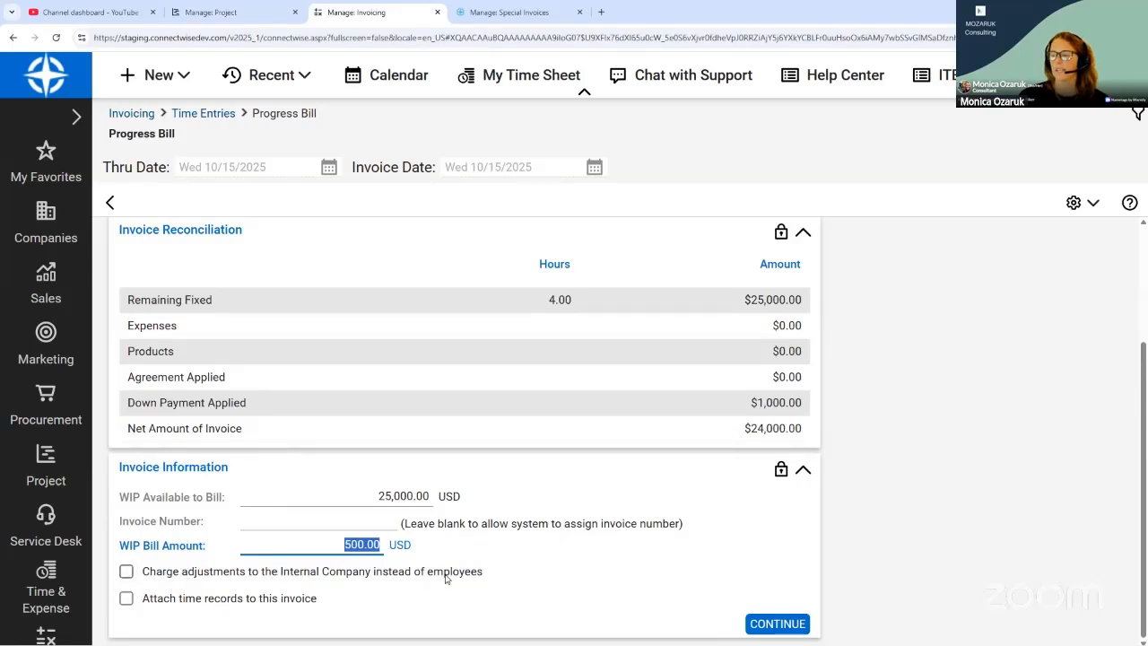
left_click(126, 598)
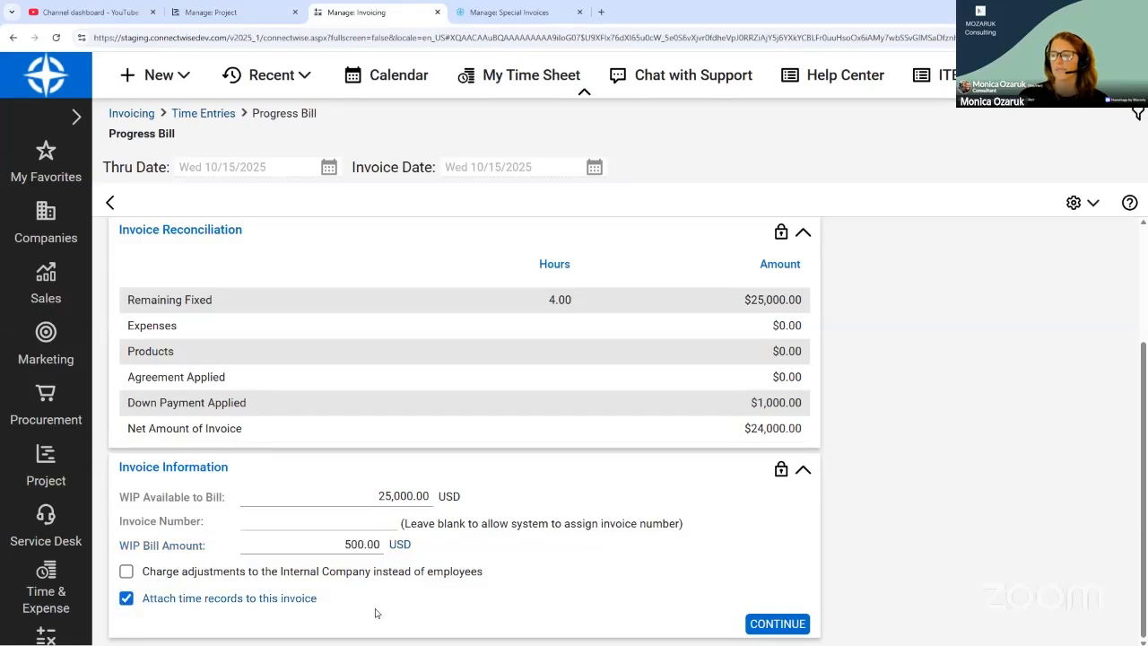
left_click(126, 598)
left_click(789, 622)
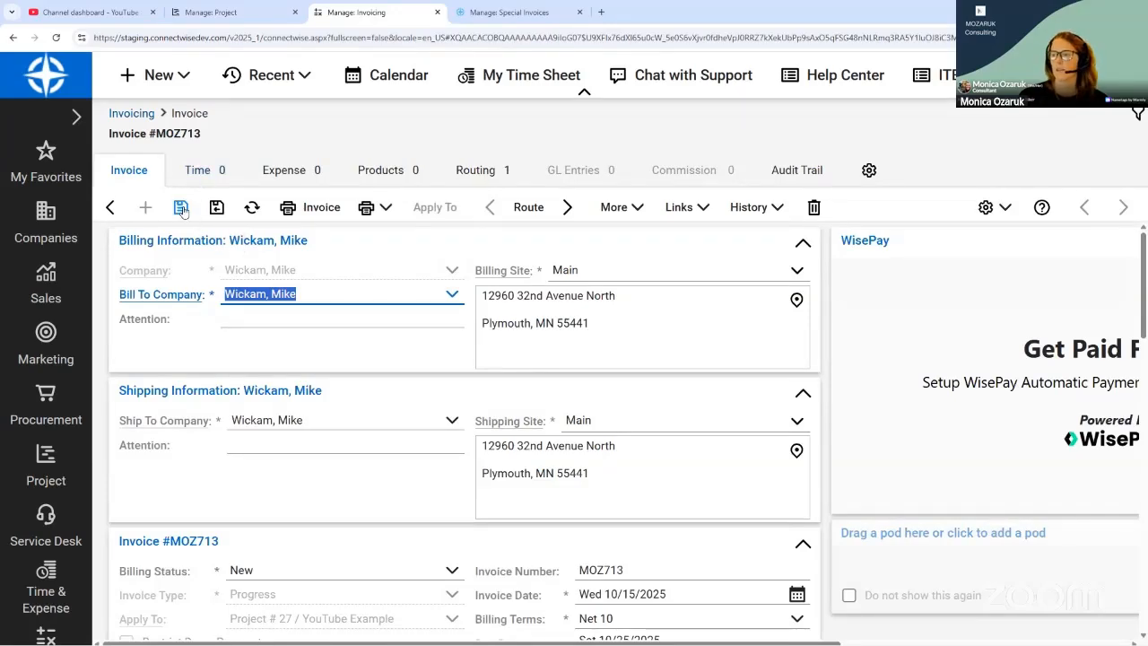
- Check the remaining bill and down payment amounts in the invoicing list and view the YouTube Example project's invoices
left_click(132, 114)
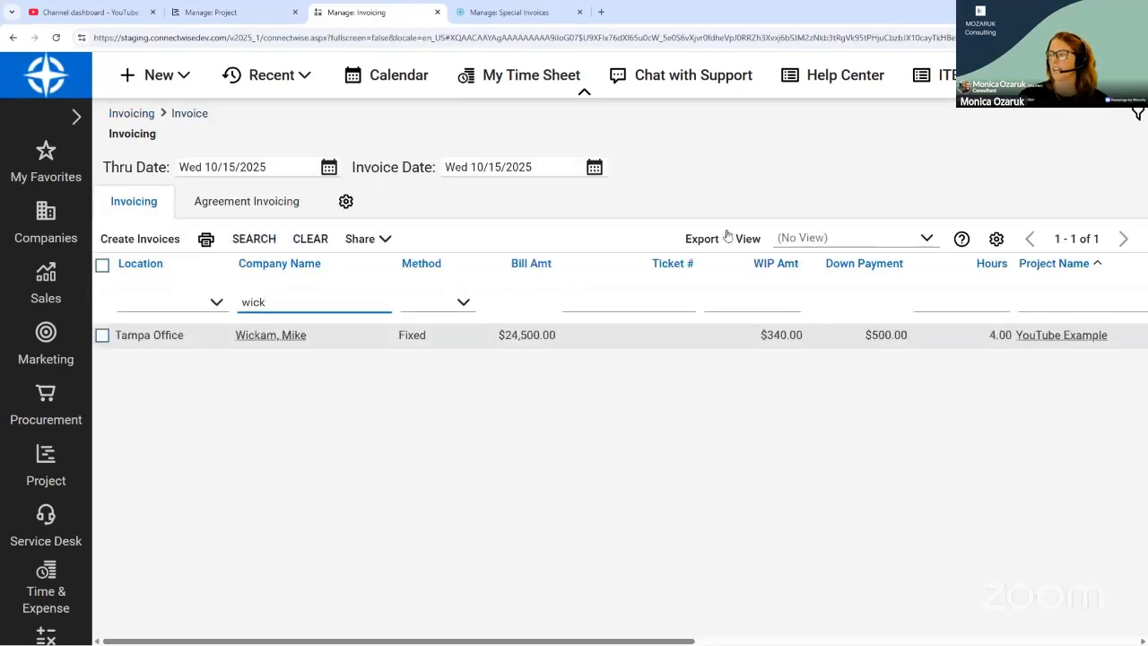
left_click(787, 348)
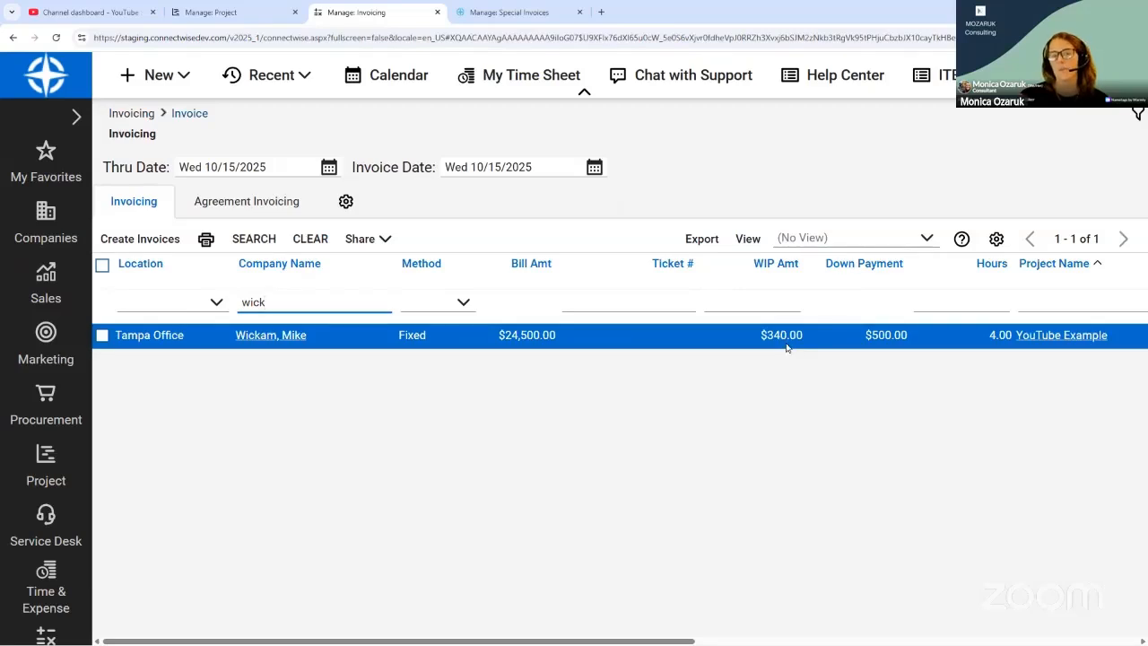
left_click(1068, 336)
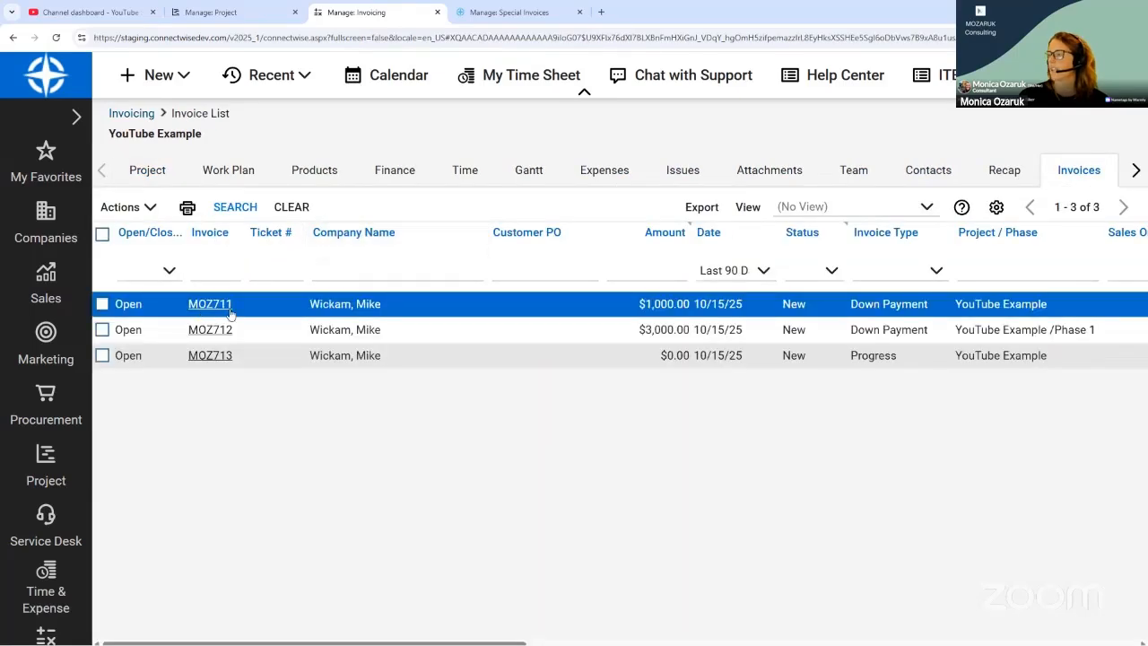
- Open the project's Progress invoice, review its Calculations section and delete the invoice
left_click(215, 357)
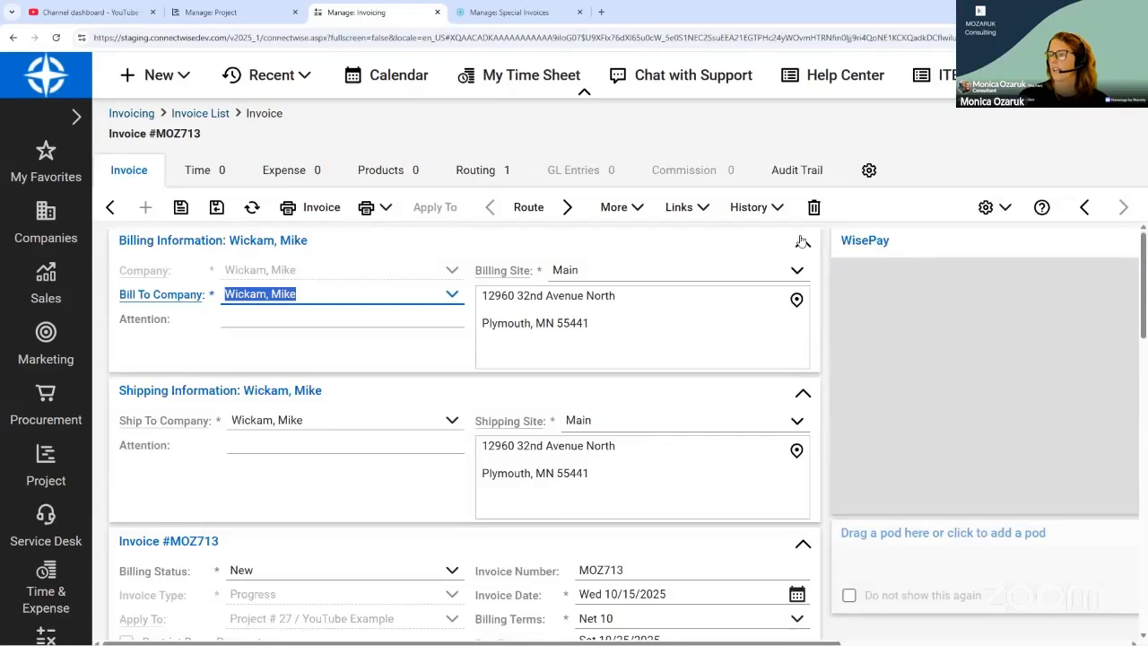
scroll(600, 384, "down", 1)
scroll(600, 388, "down", 10)
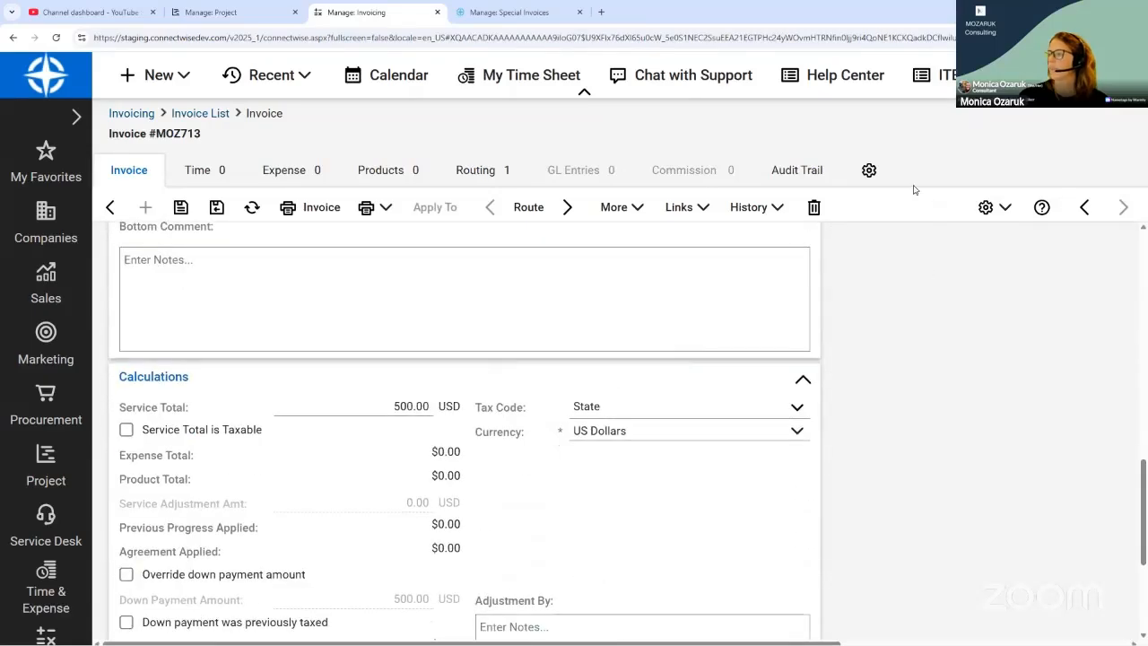
left_click(817, 210)
left_click(622, 110)
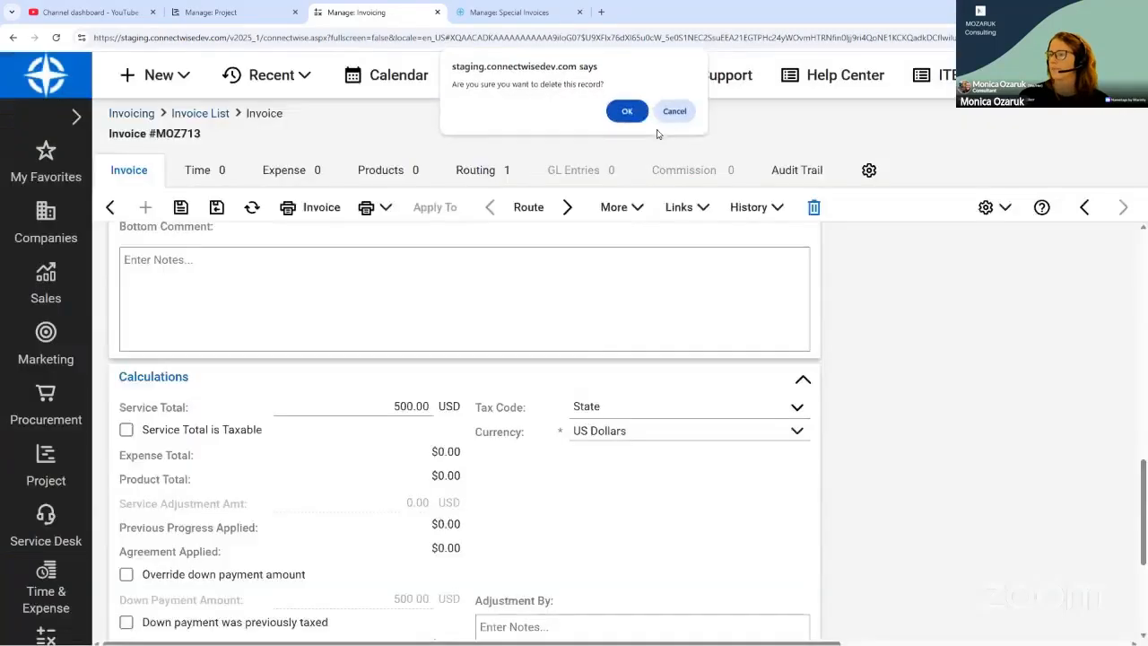
- Create a 500.00 USD progress bill from the YouTube Example time entries with Attach time records to this invoice enabled
left_click(131, 114)
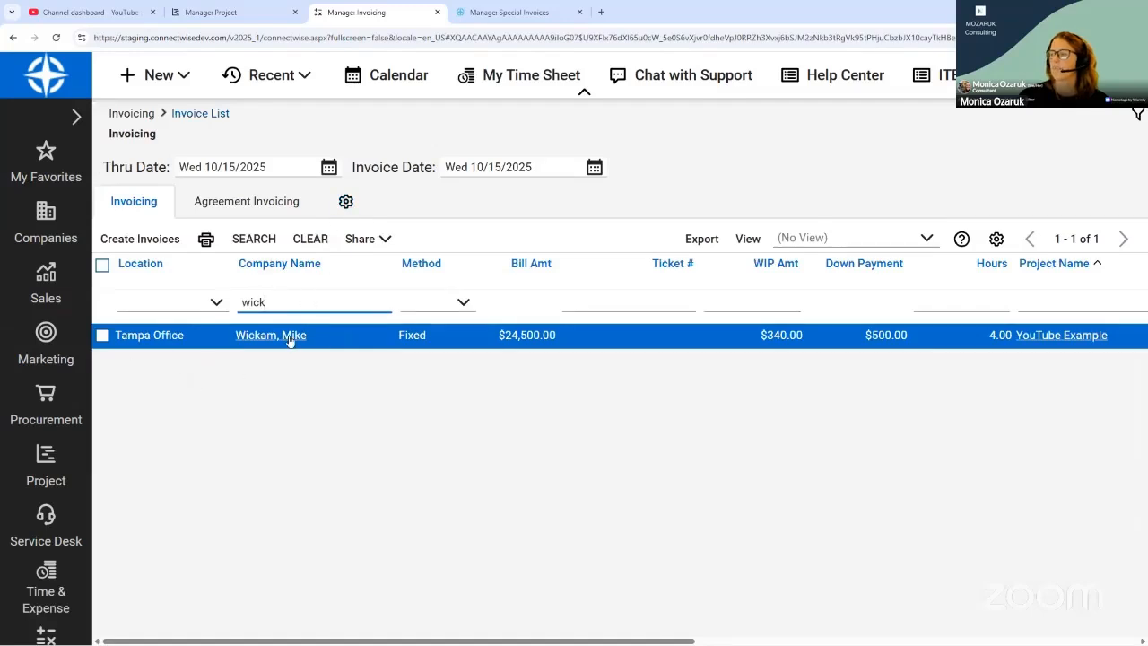
left_click(289, 337)
left_click(196, 239)
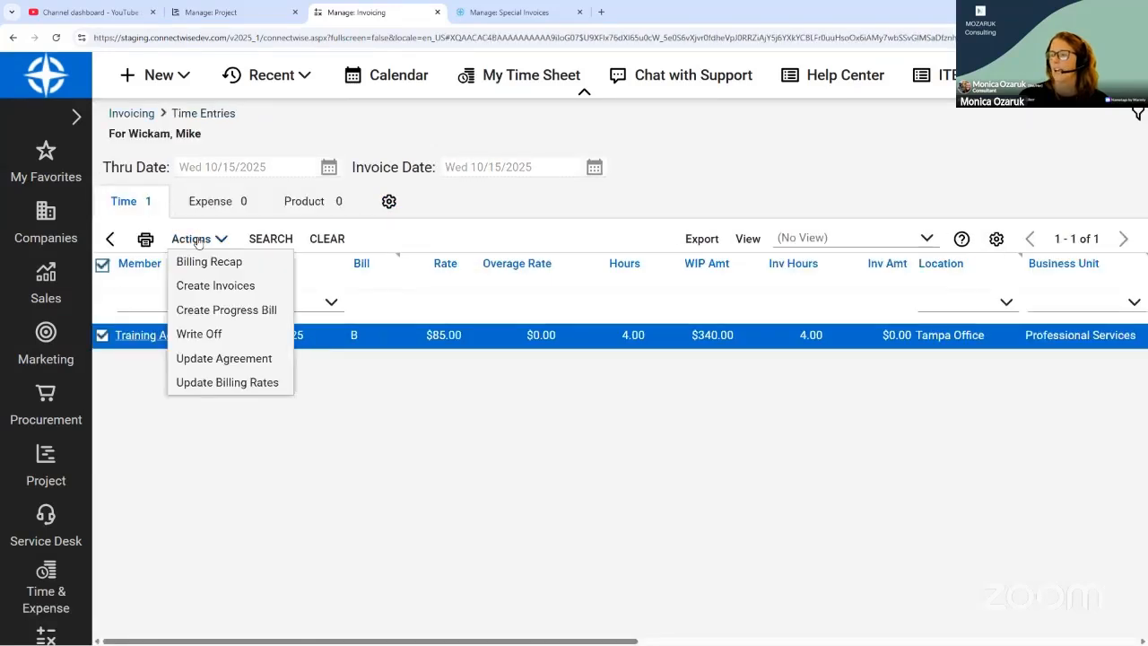
left_click(226, 310)
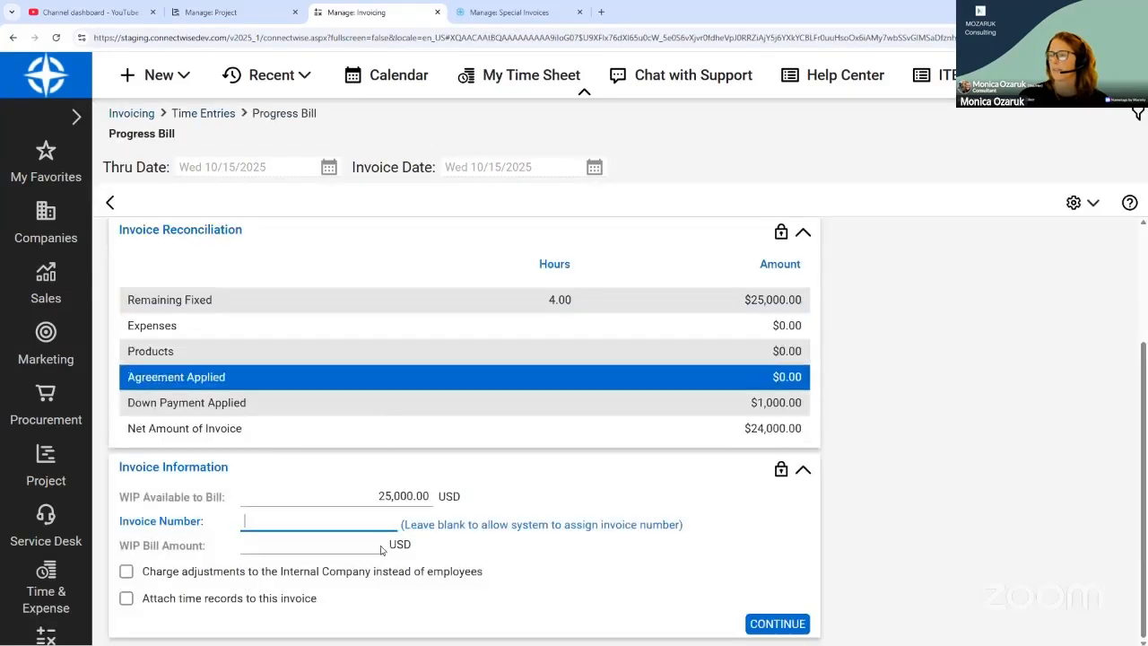
left_click(337, 546)
type("500")
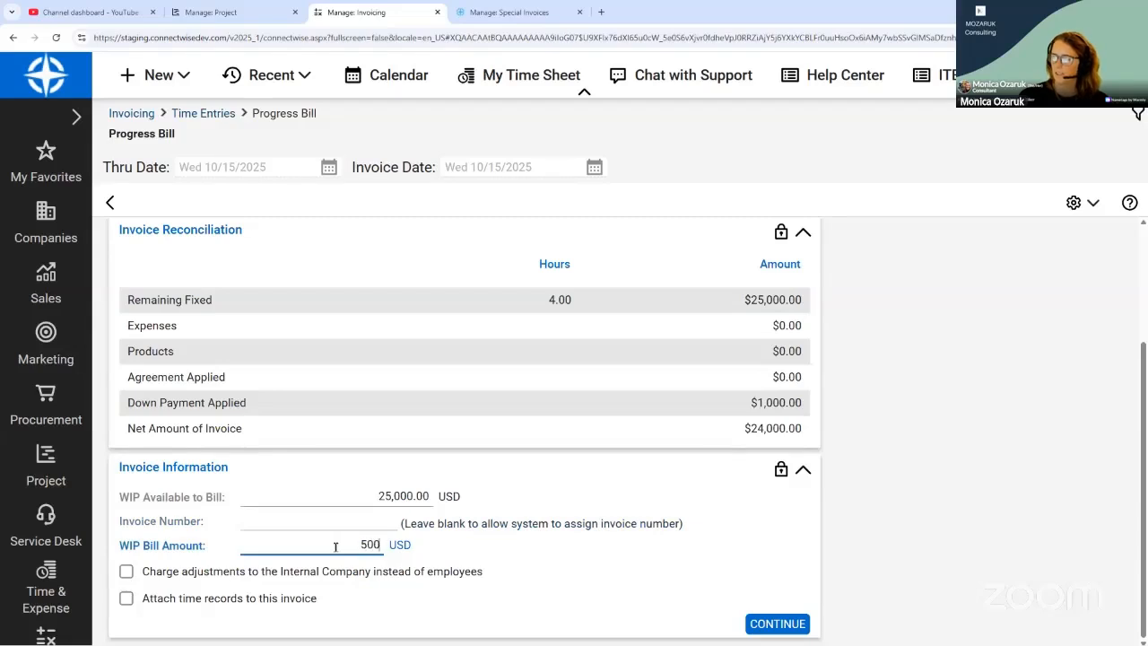
left_click(244, 598)
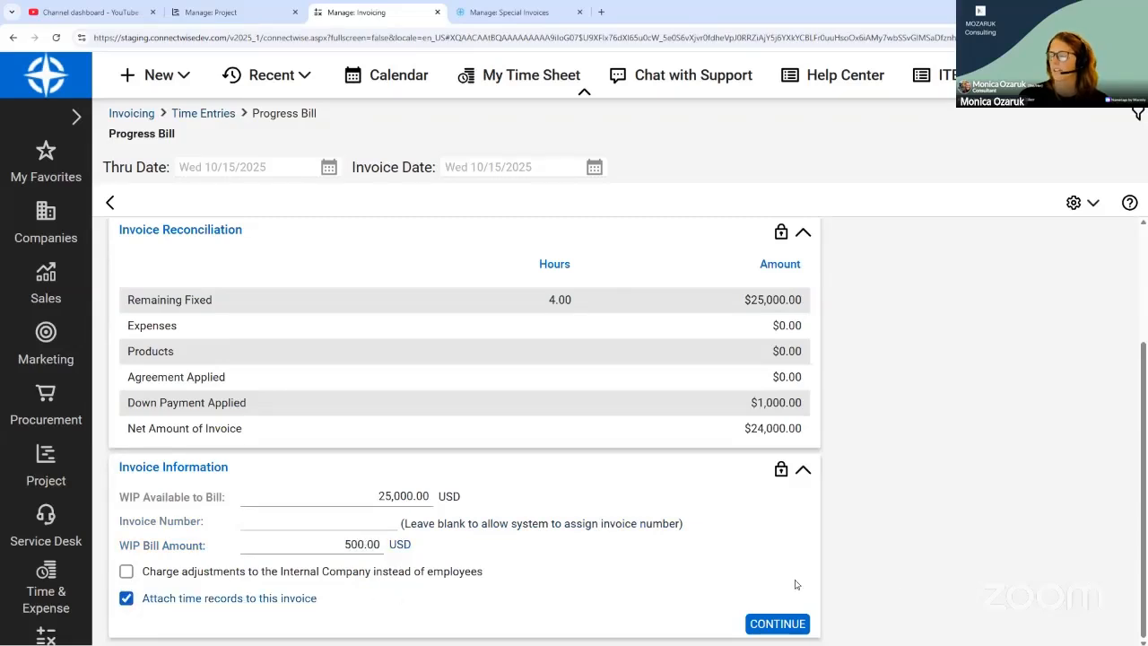
left_click(776, 624)
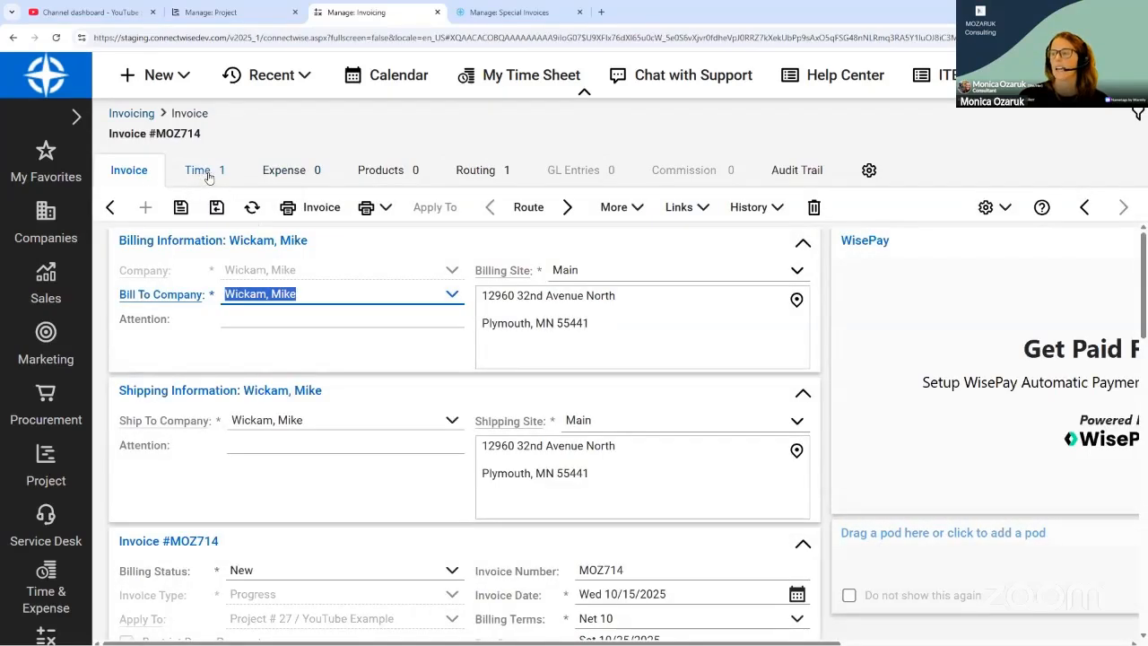
- Save the new progress invoice, set its Billing Status to Closed and save it again
left_click(181, 208)
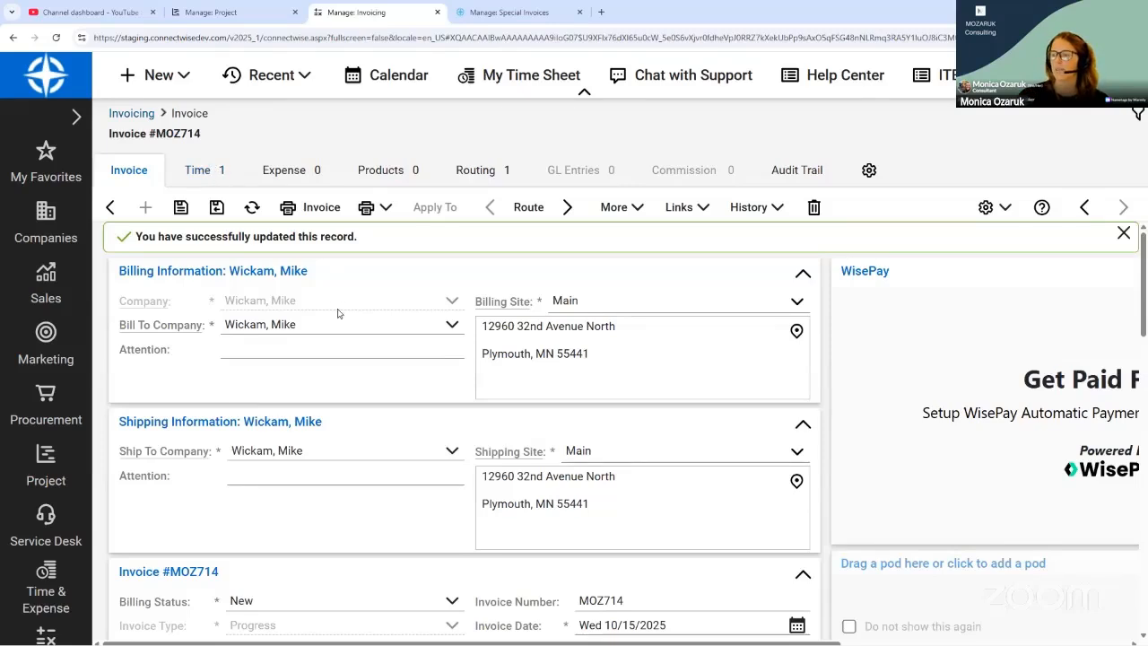
left_click(453, 603)
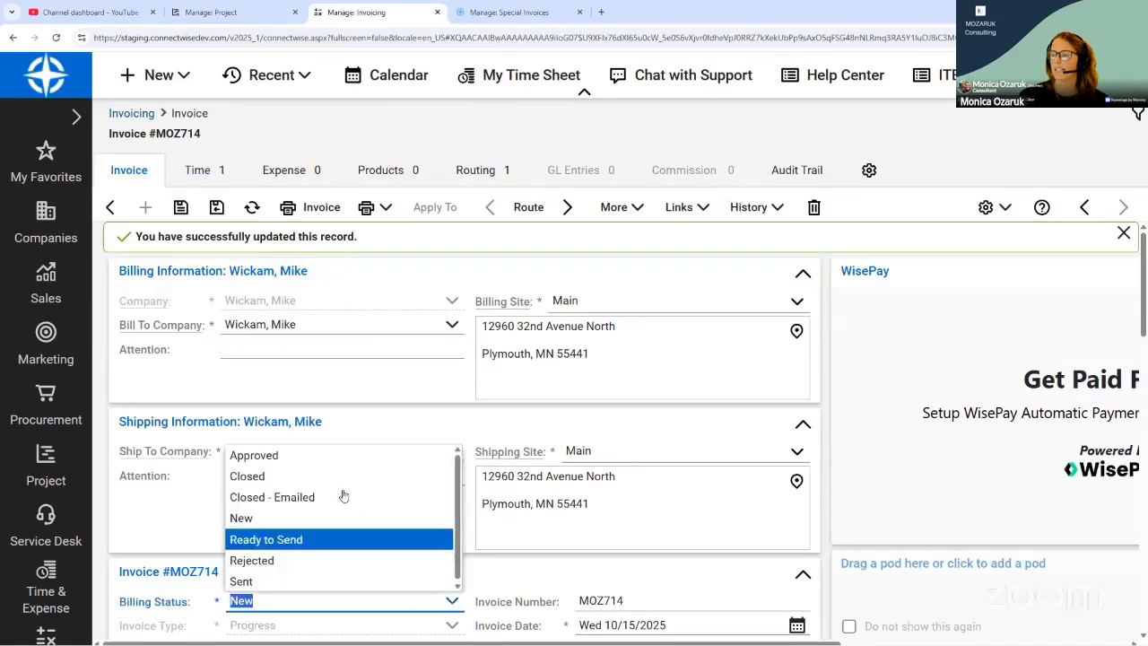
left_click(339, 476)
left_click(180, 207)
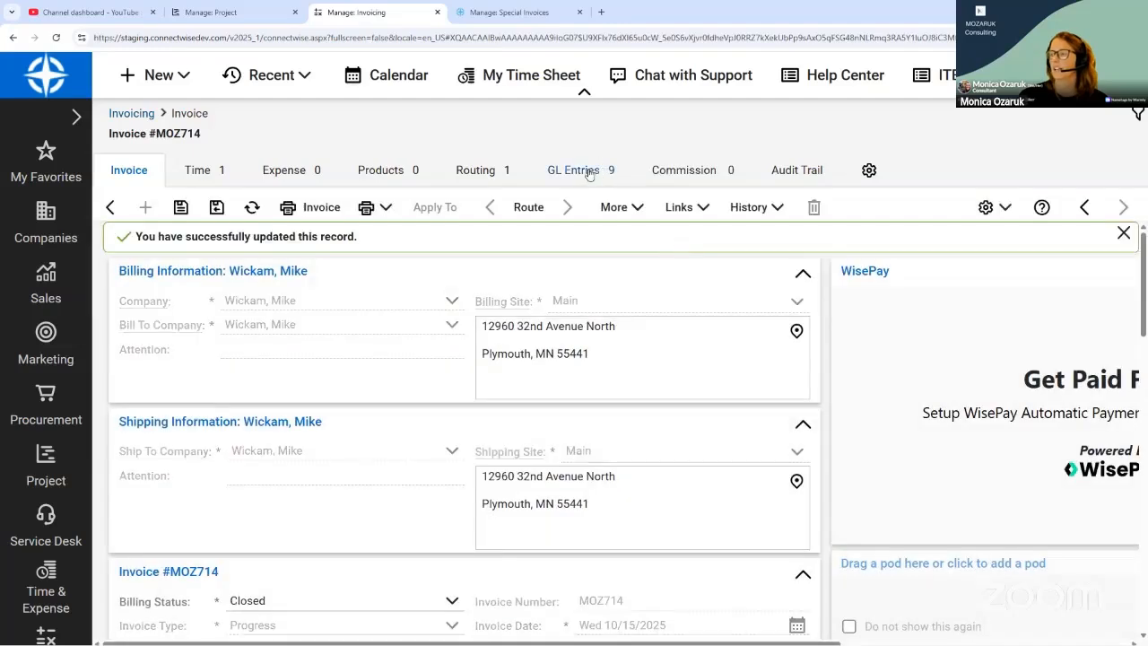
- Examine the closed invoice's GL entries and compare them with the down payment amounts in its Calculations section
left_click(583, 170)
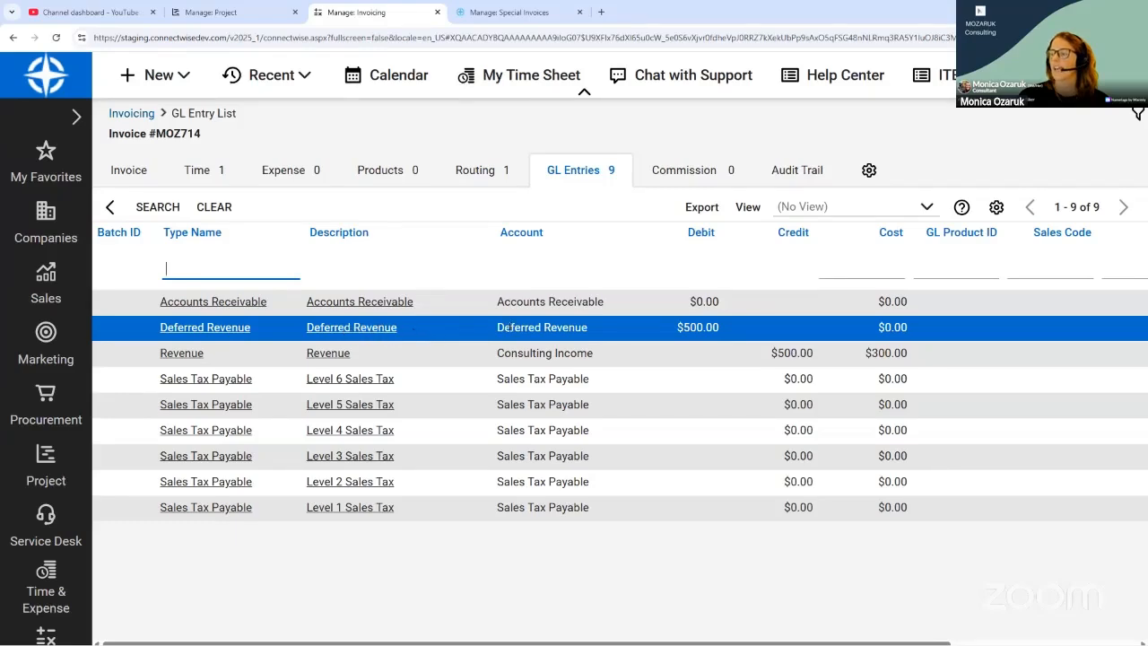
left_click(136, 171)
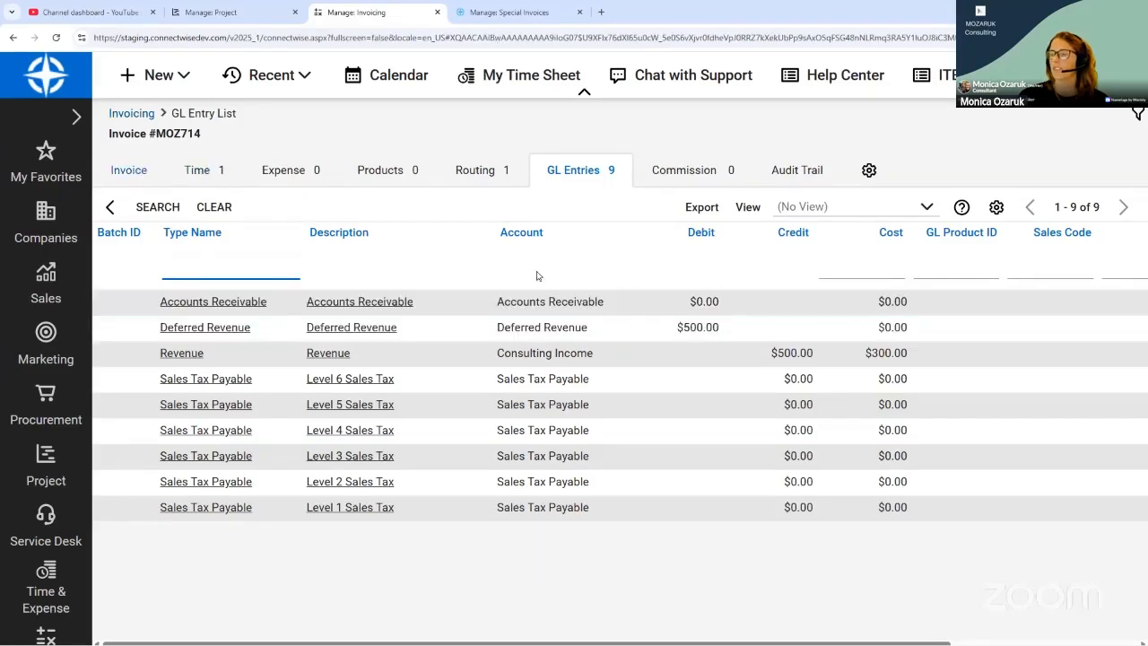
scroll(453, 363, "down", 4)
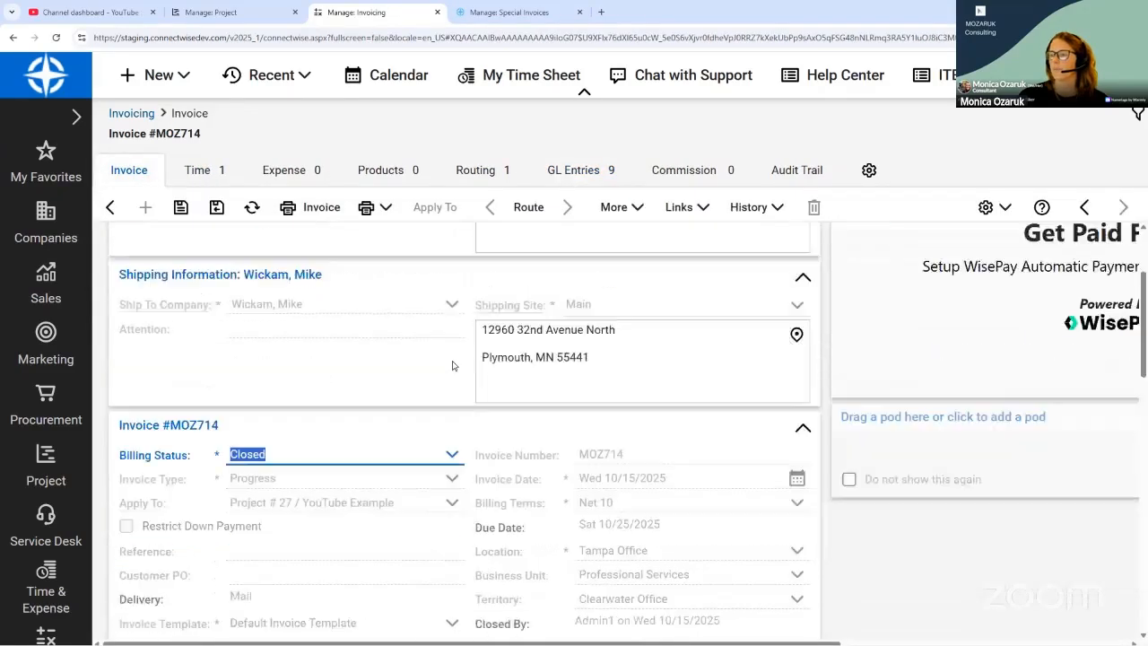
scroll(453, 365, "down", 6)
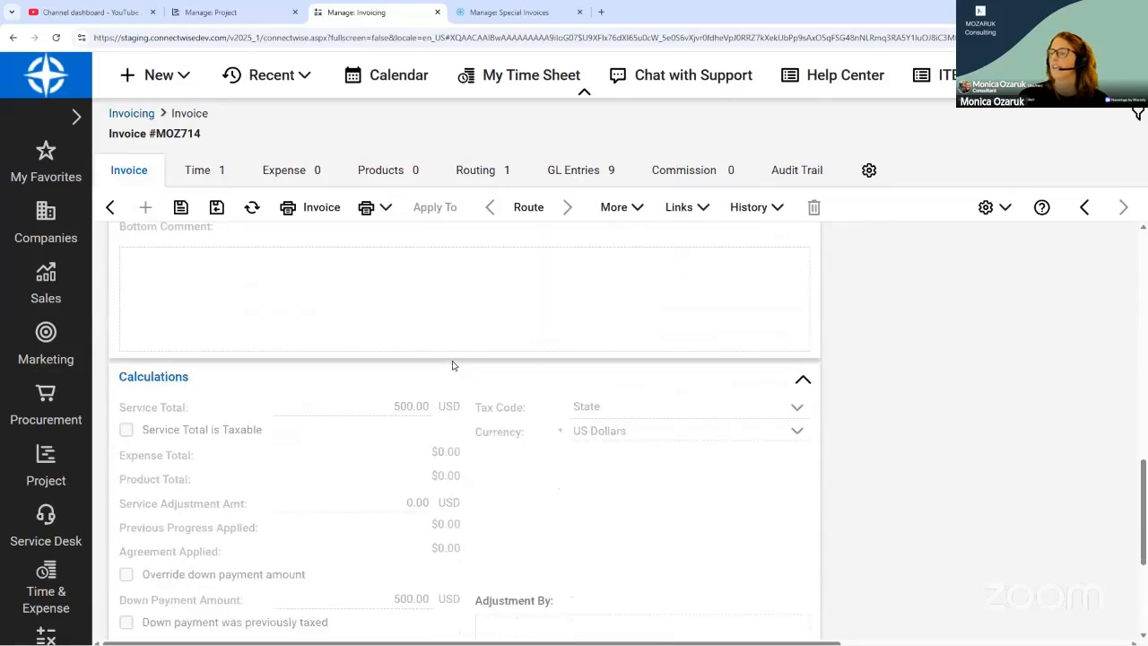
scroll(403, 385, "down", 2)
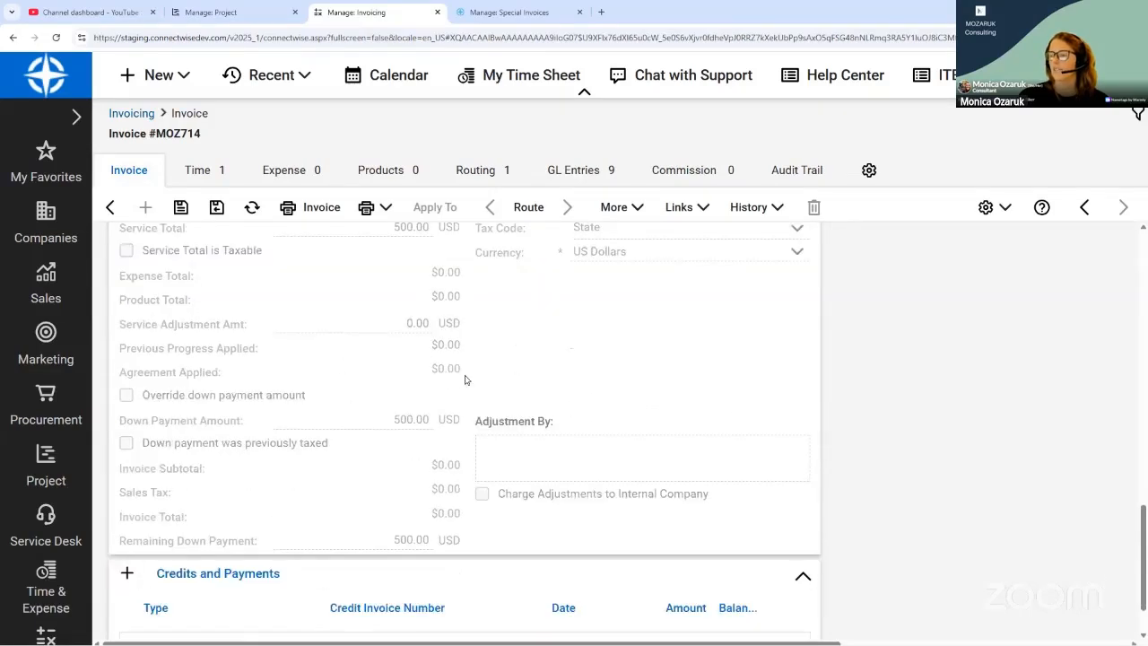
left_click_drag(391, 424, 431, 427)
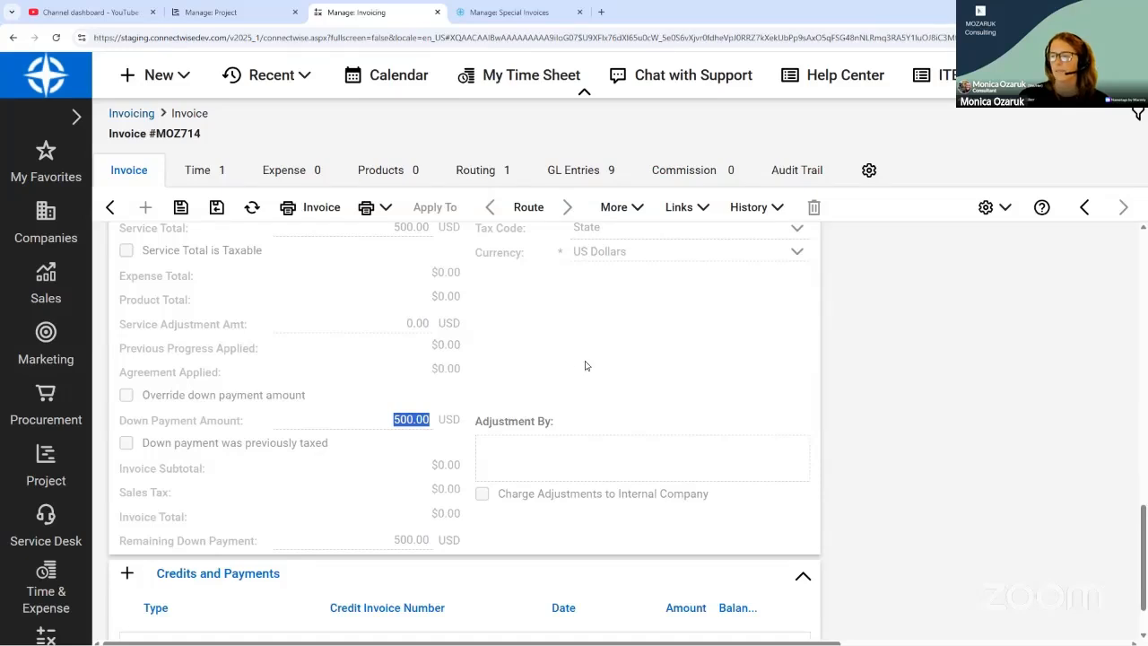
left_click_drag(391, 540, 430, 546)
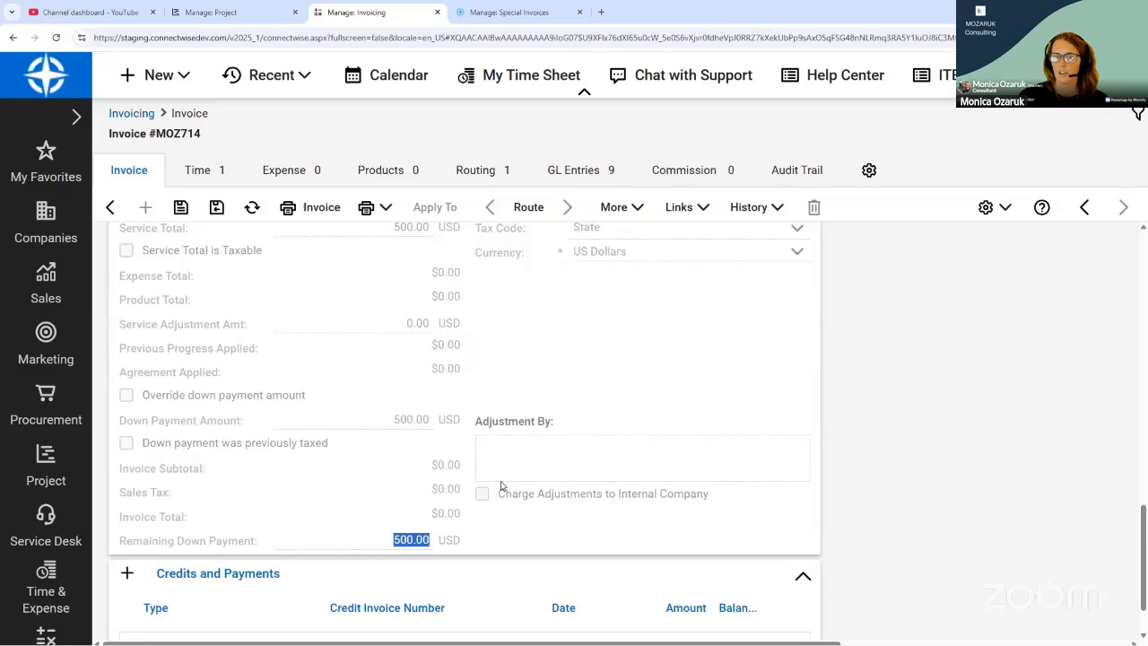
left_click_drag(392, 420, 431, 422)
left_click(577, 170)
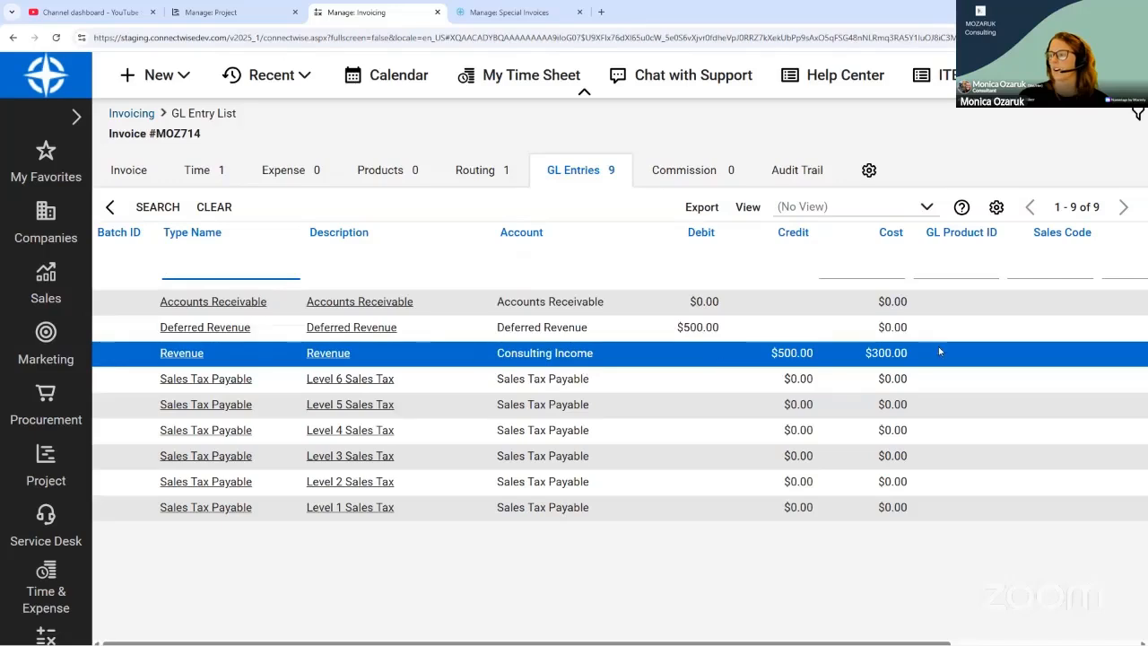
- Return to the invoicing list and refresh the search to check the YouTube Example project's WIP and down payment amounts
left_click(131, 113)
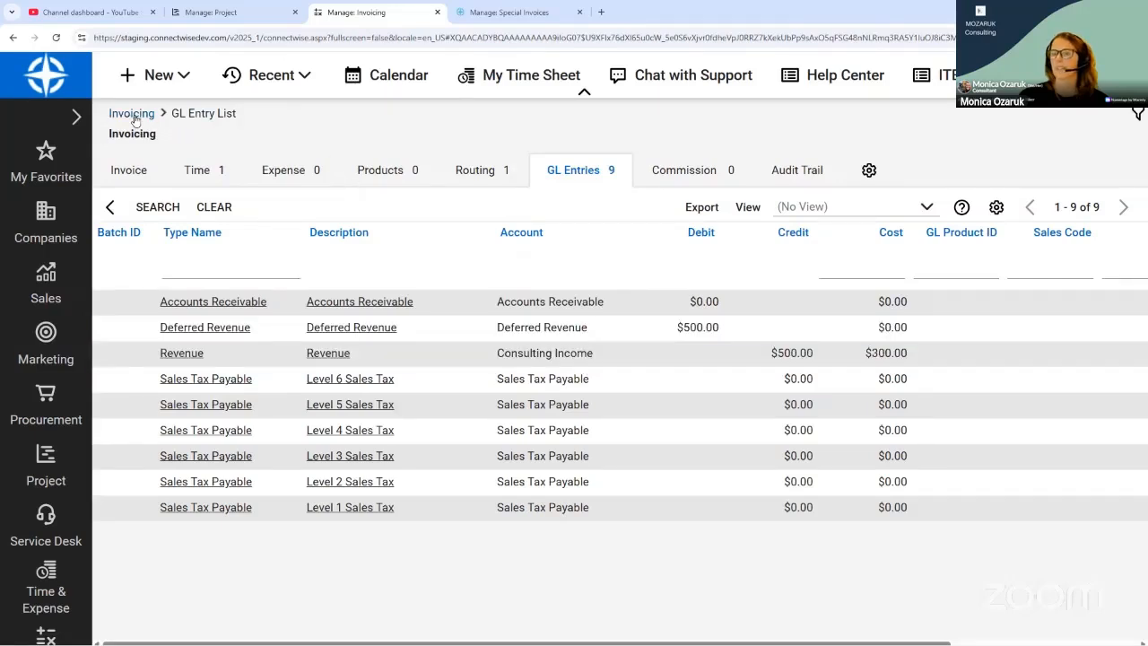
left_click(638, 399)
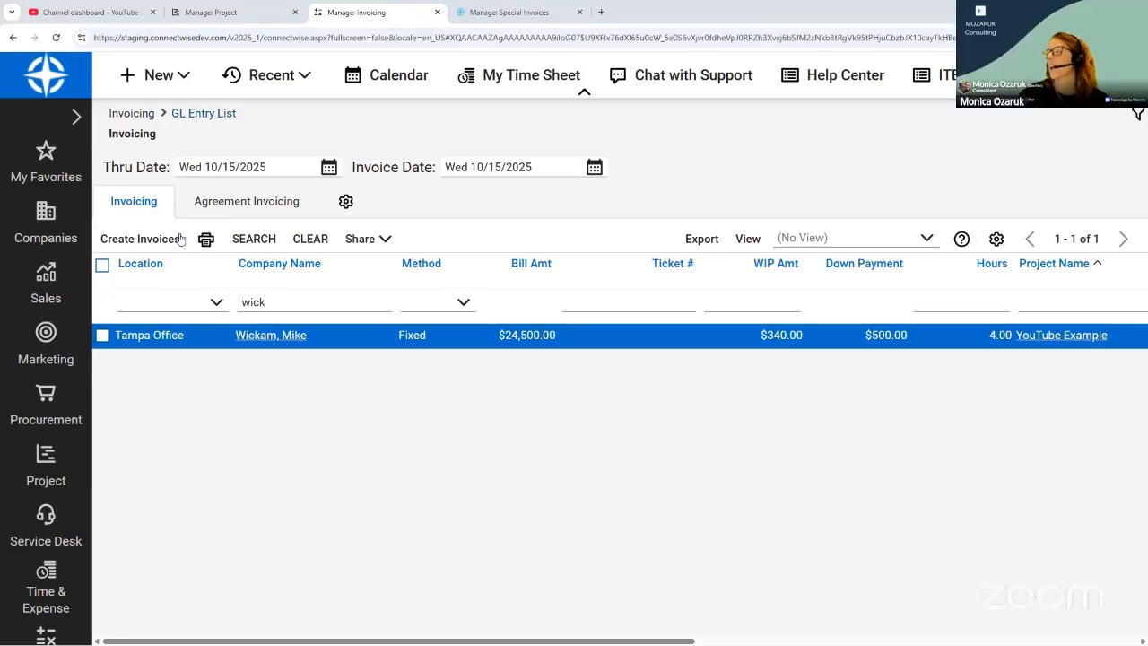
left_click(255, 239)
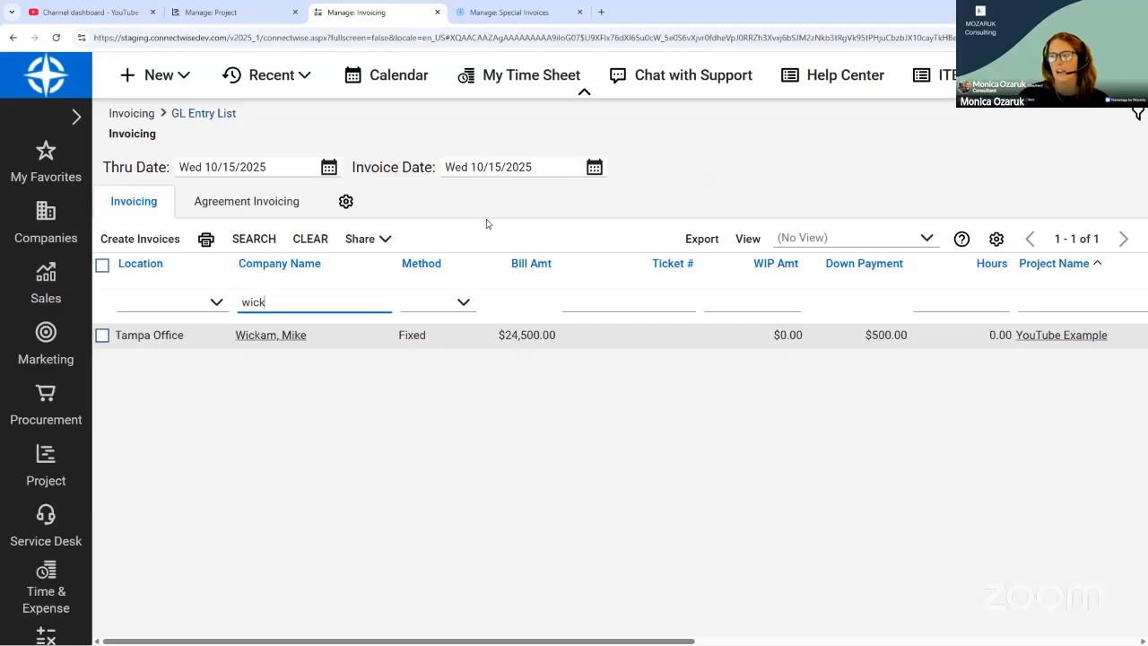
left_click(280, 340)
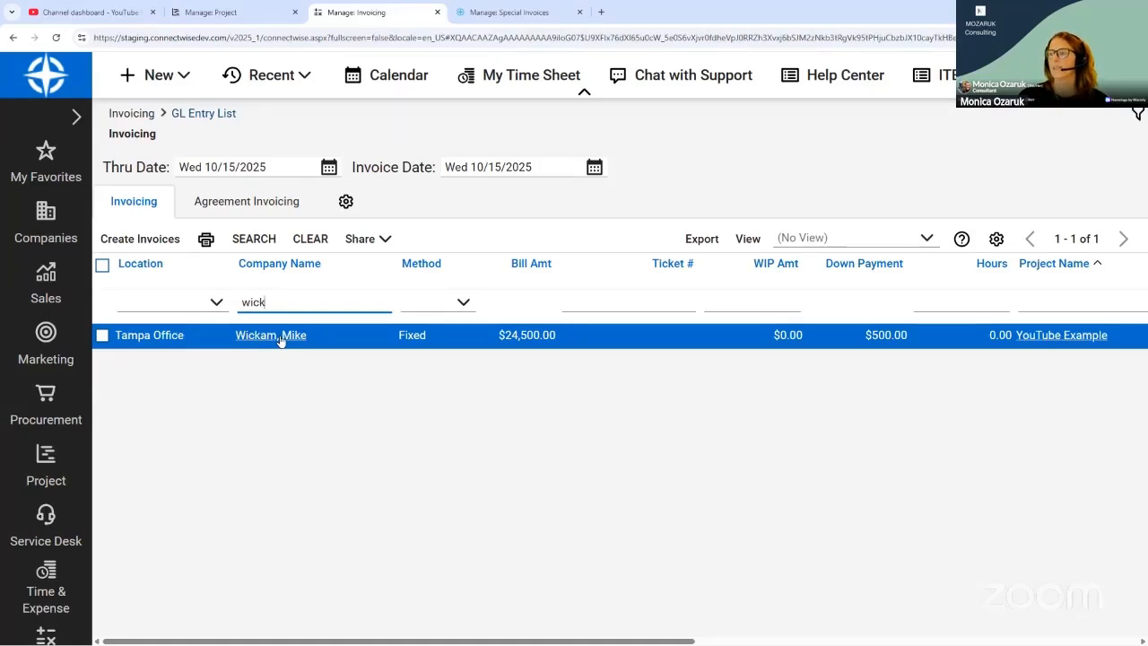
- Open the YouTube Example project's products and add one billable ABC Camera
left_click(1075, 338)
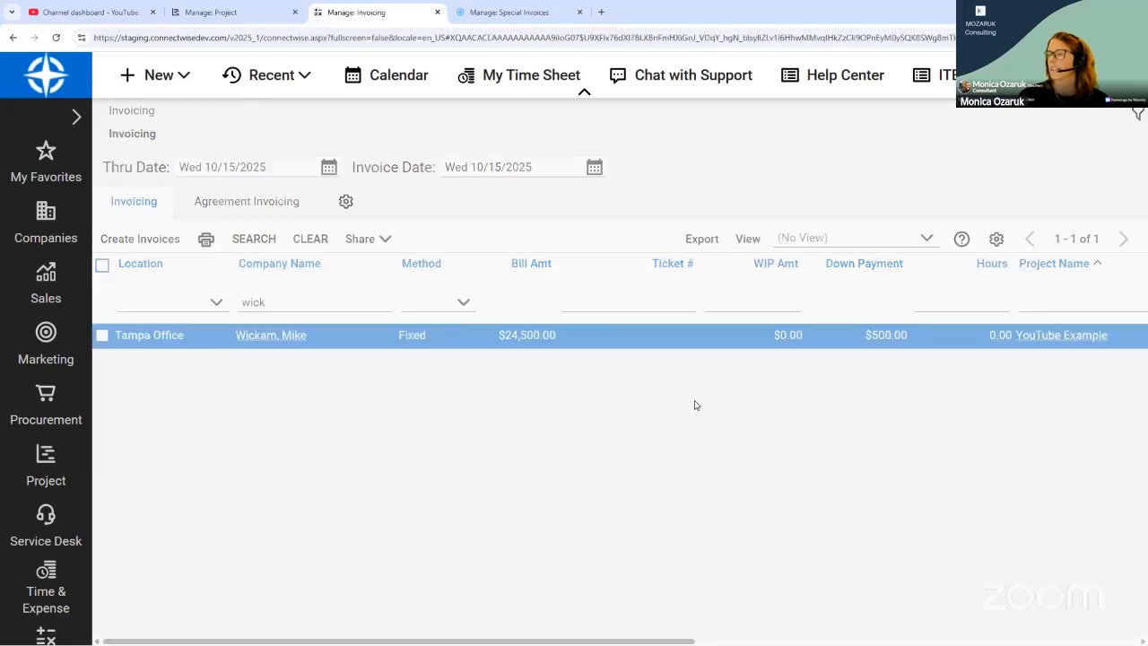
left_click(331, 171)
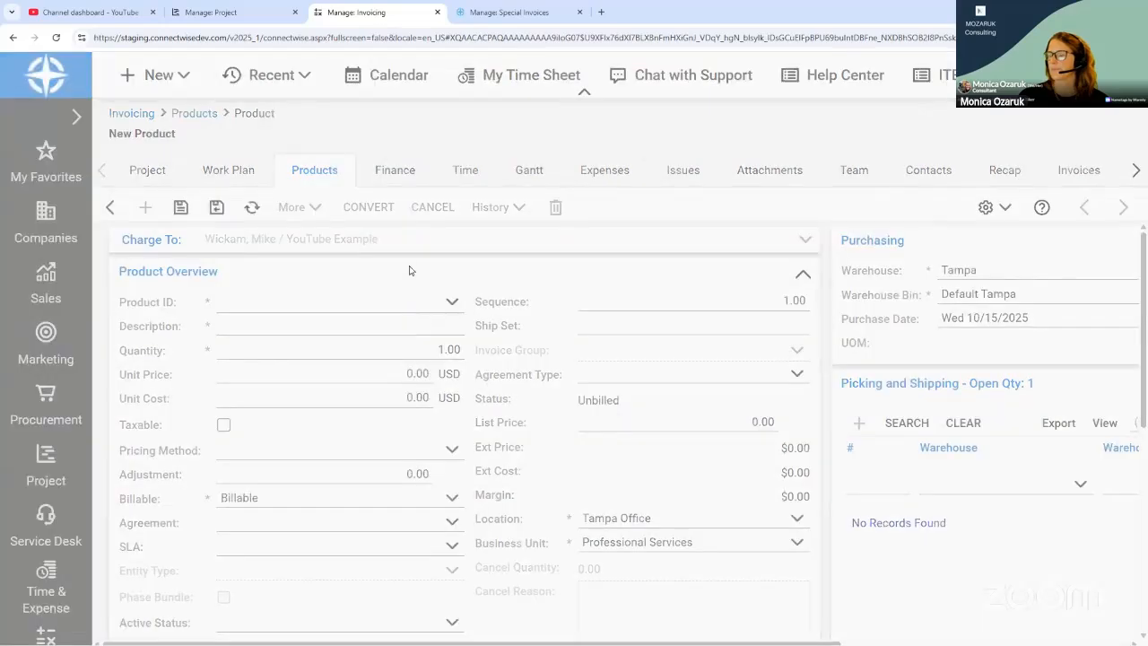
left_click(175, 212)
key("Down")
key("Down")
key("Down")
key("Return")
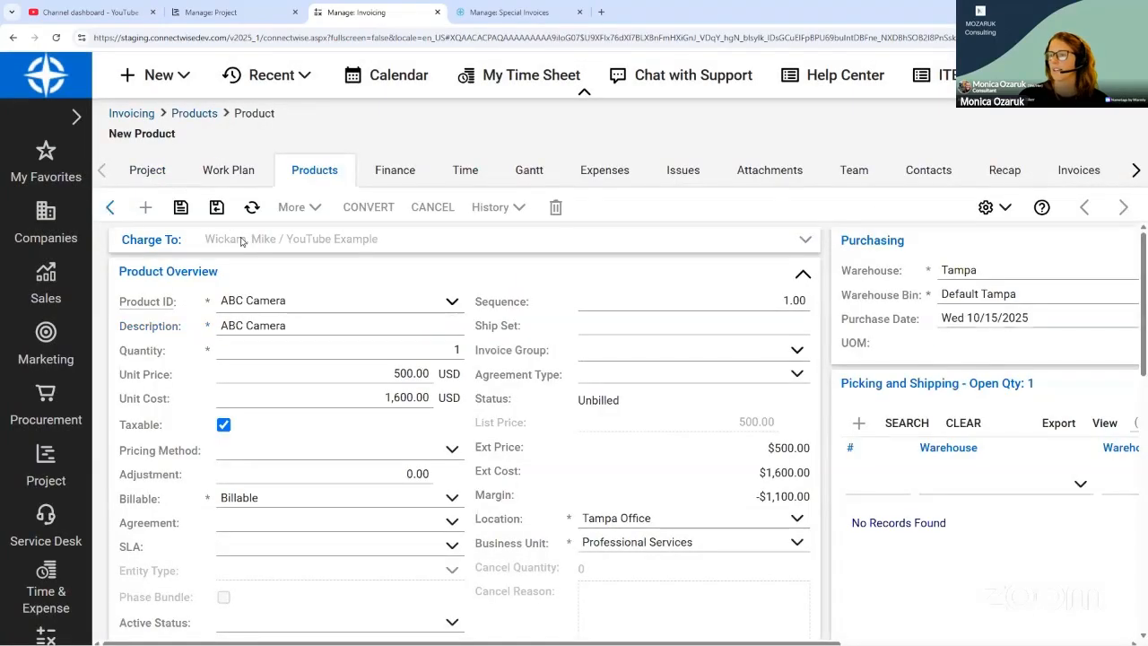
left_click(436, 386)
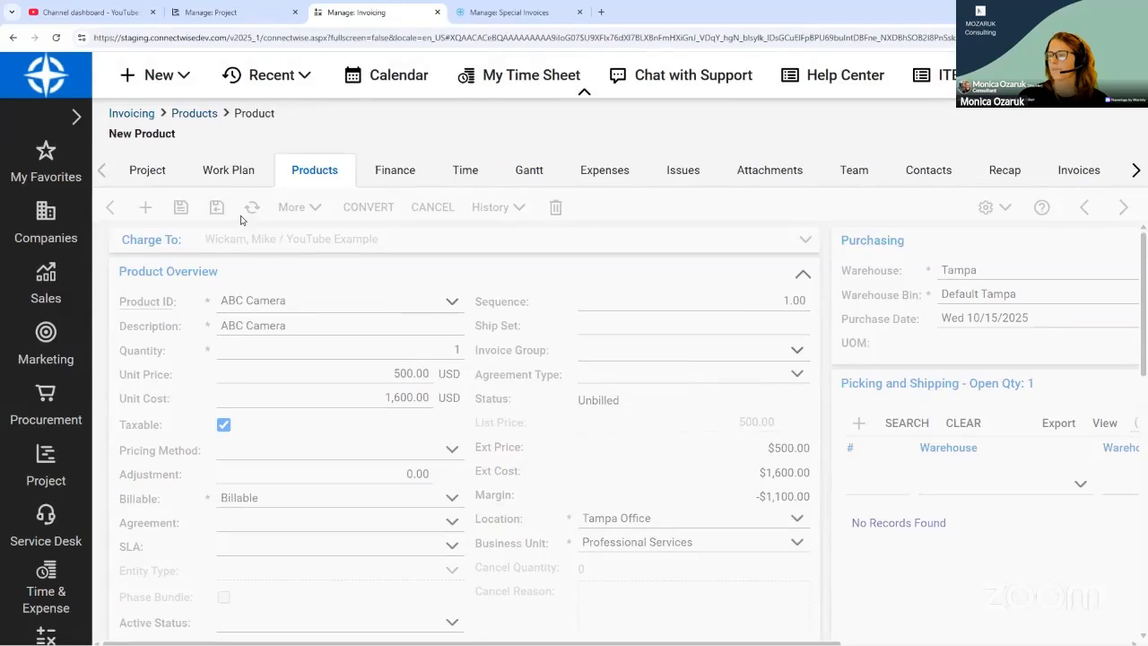
left_click(208, 212)
- Add another ABC Camera plus ABC-123, ABC-123 Inventory, AMP-8150 and AMP-8153 to the project's products together
left_click(232, 237)
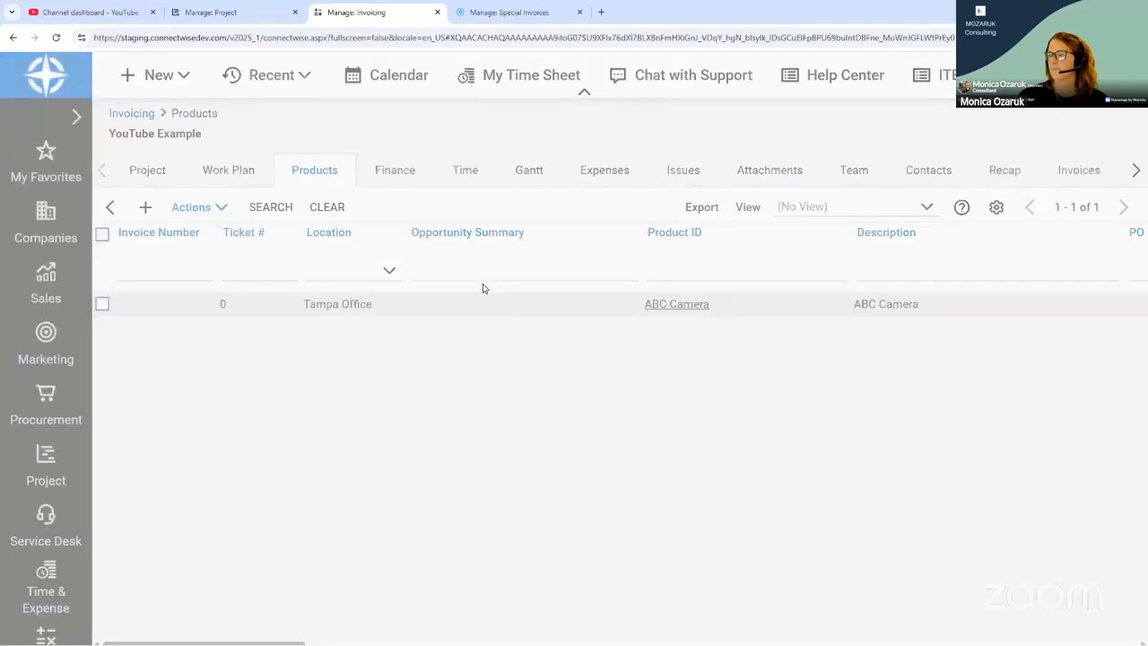
left_click_drag(121, 377, 116, 446)
left_click(124, 205)
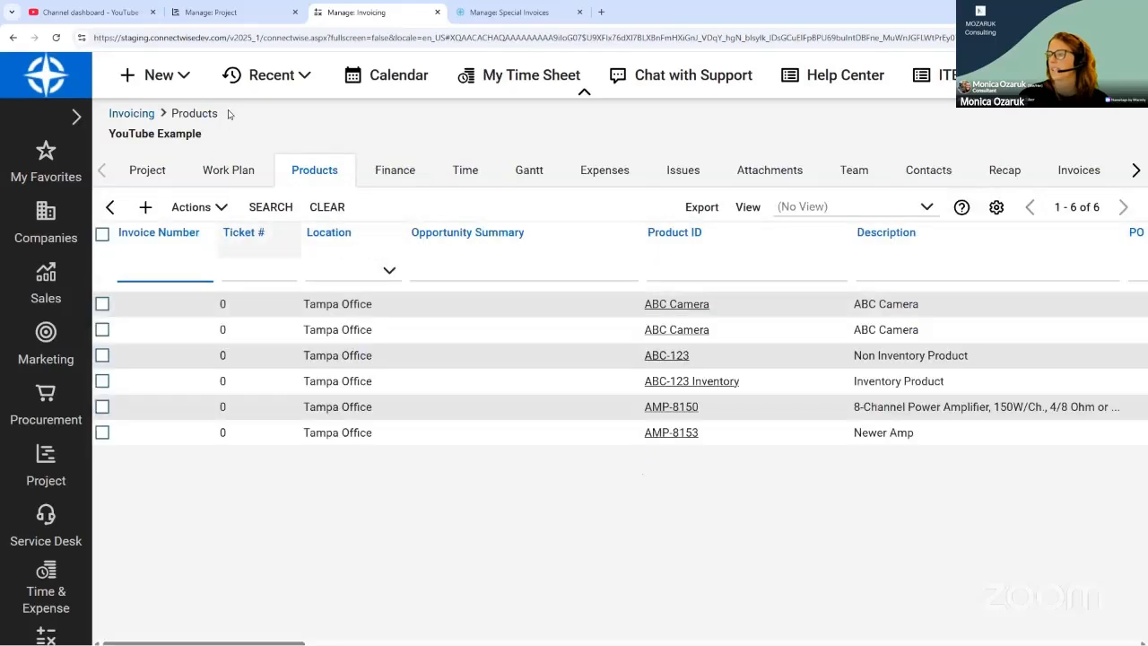
- Open the project's billable products from the invoicing list and select only both ABC Camera items and ABC-123
left_click(121, 114)
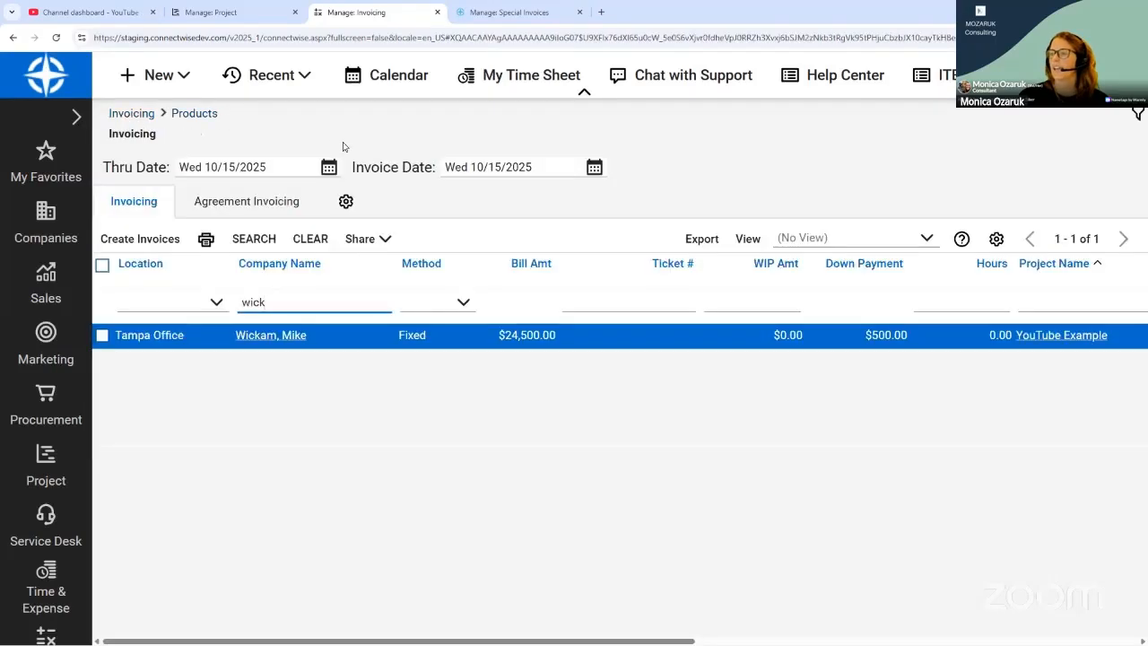
left_click(271, 339)
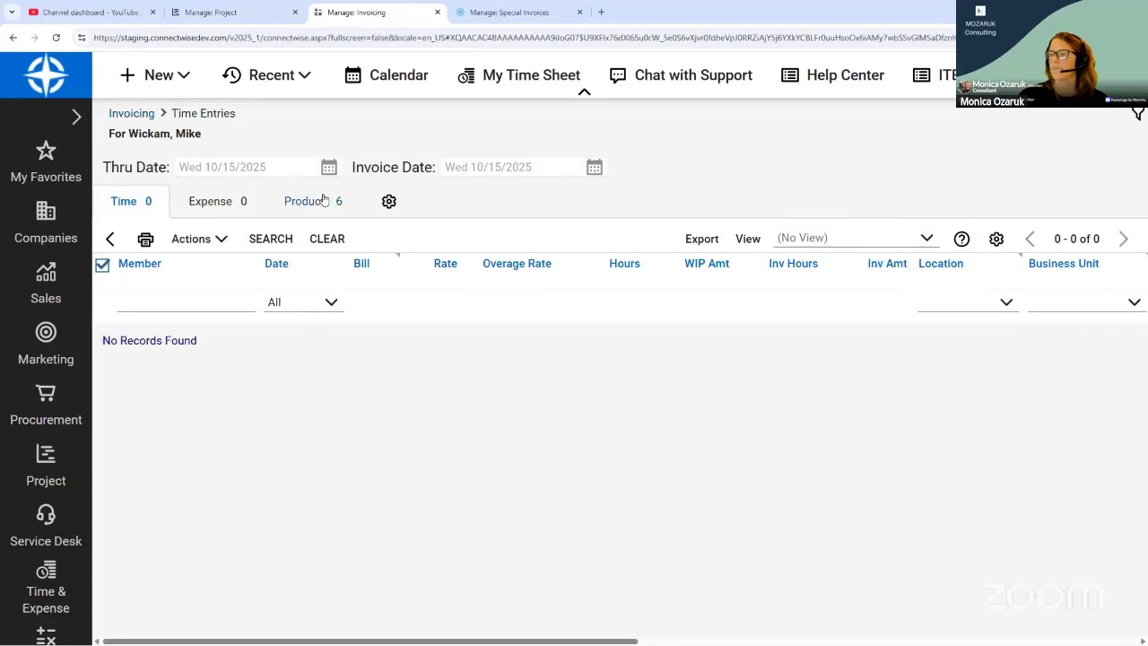
left_click(317, 205)
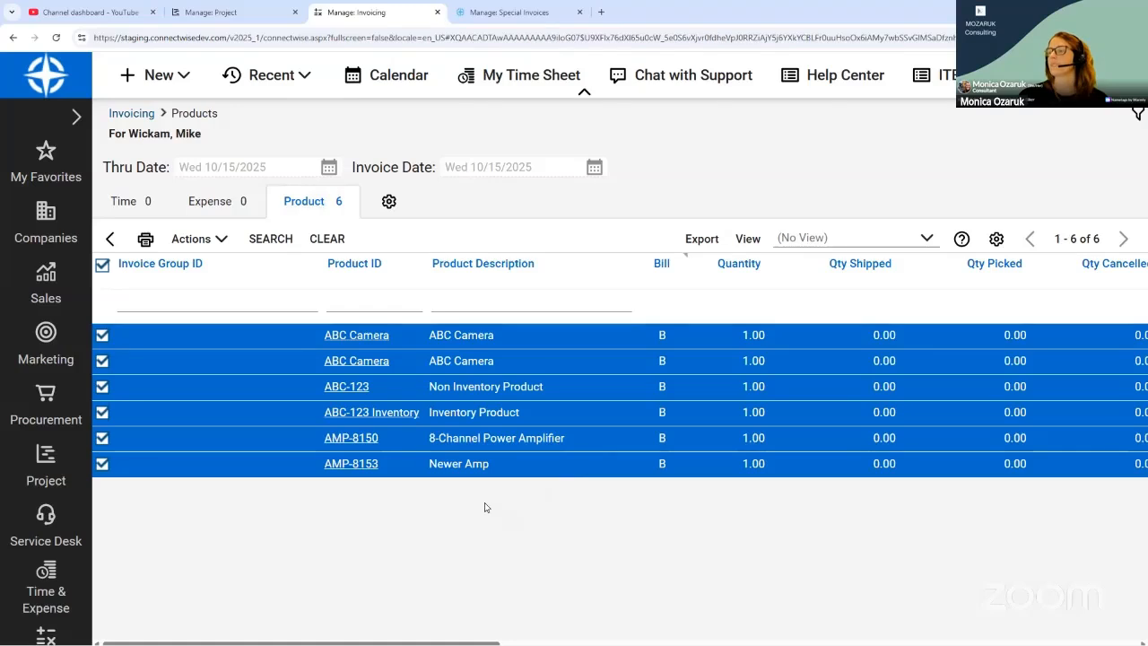
left_click(103, 265)
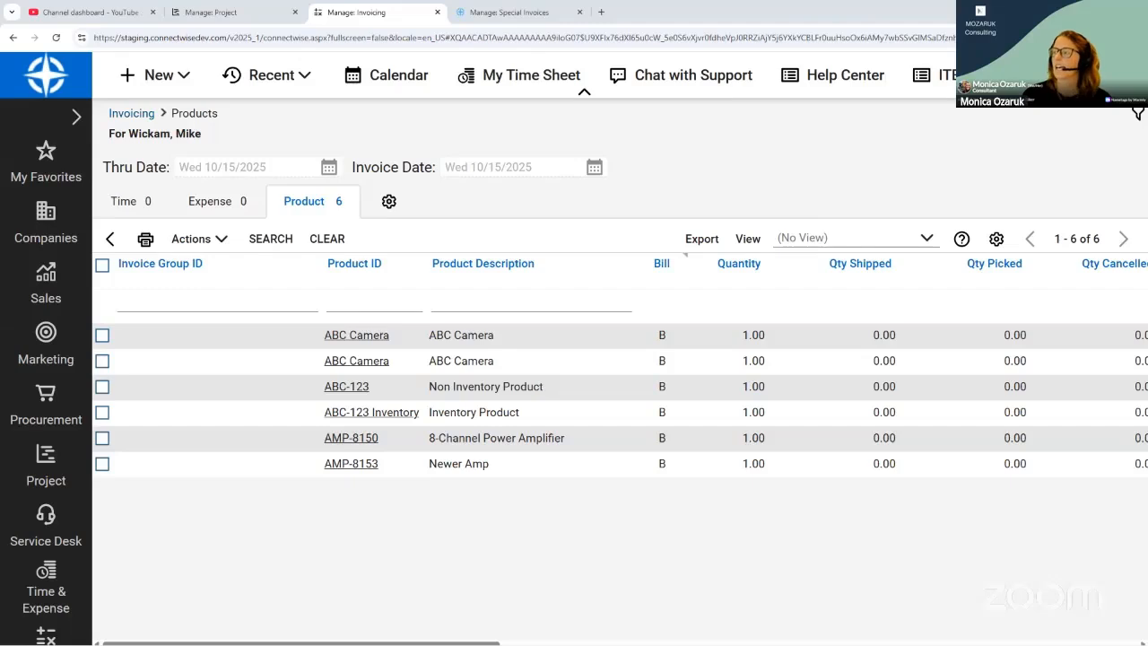
left_click(430, 360)
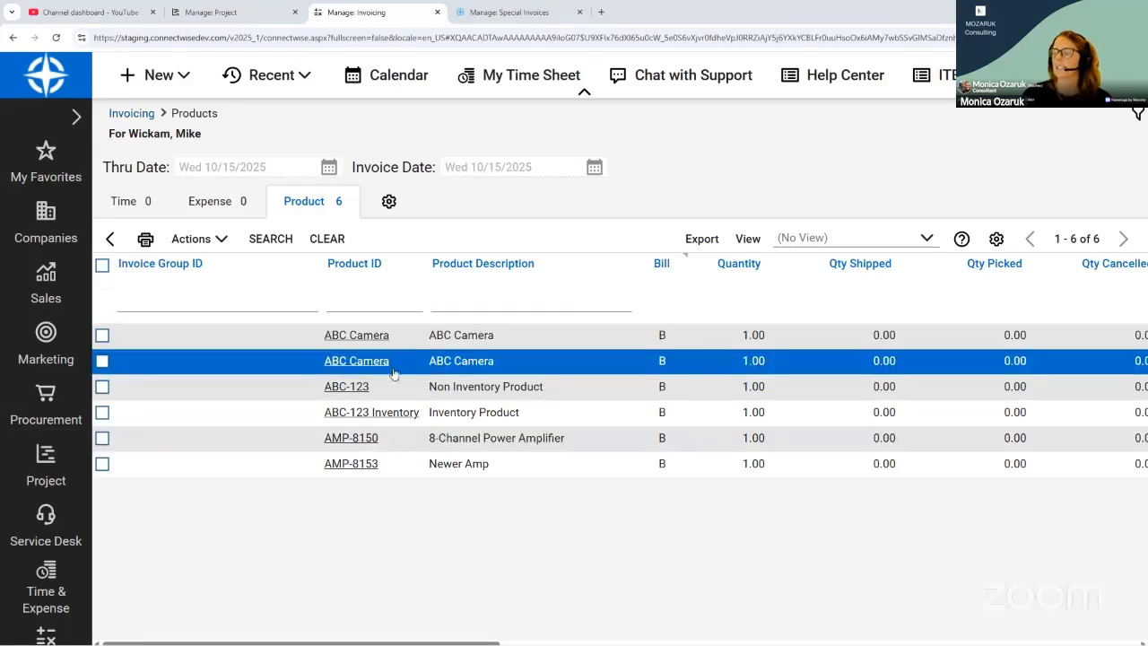
left_click(440, 384)
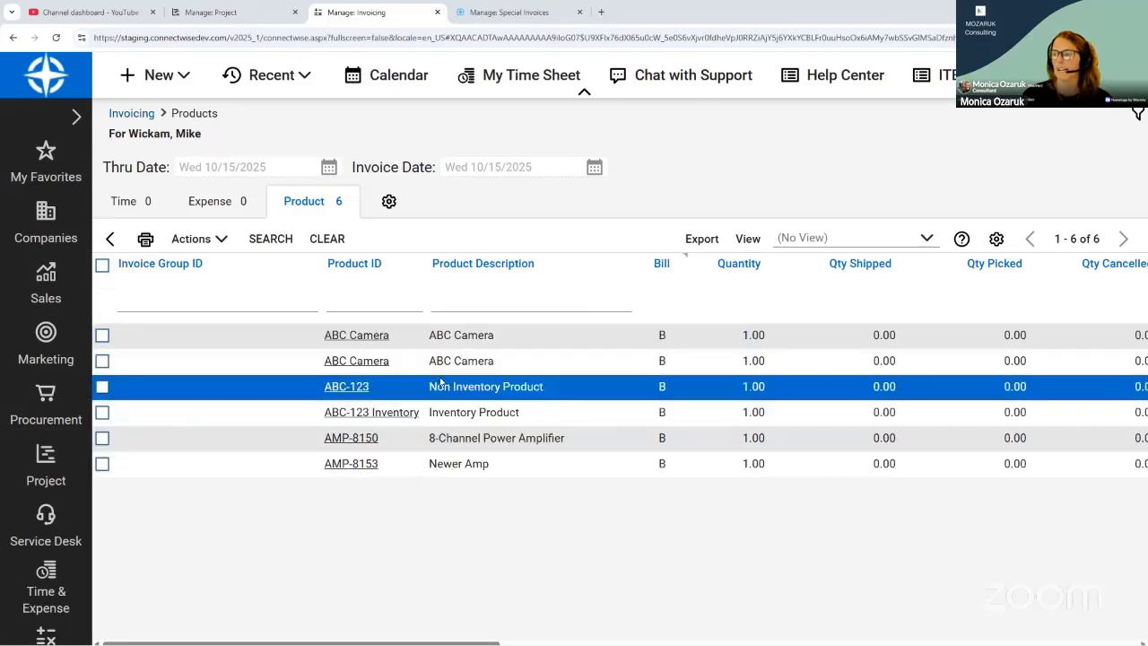
left_click(102, 335)
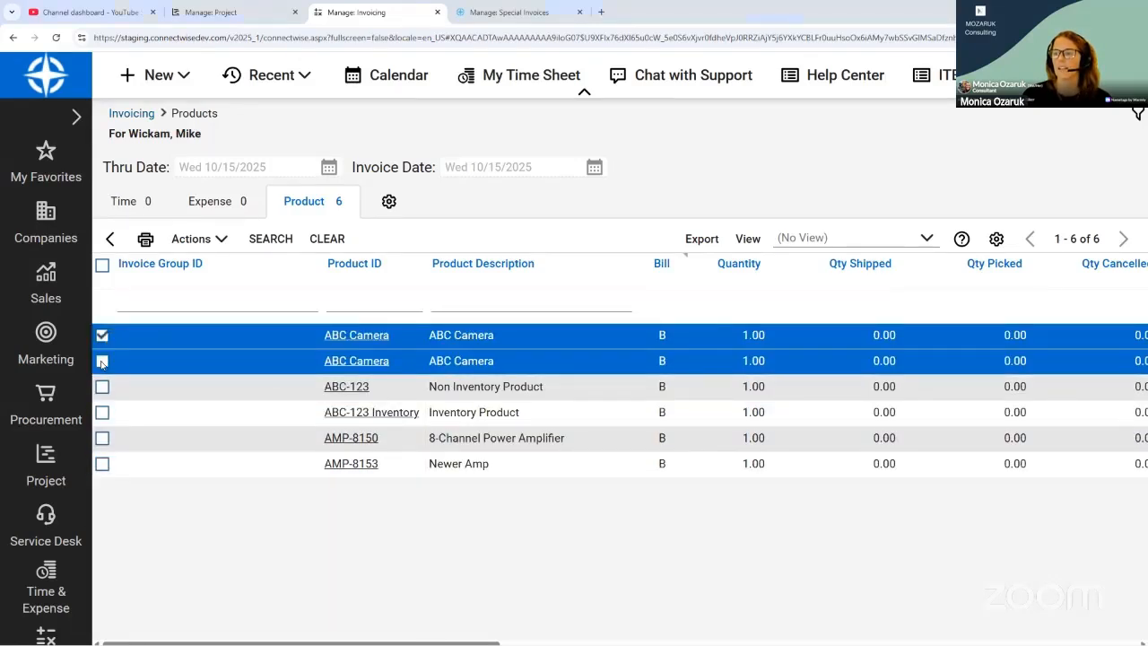
left_click(102, 361)
left_click(103, 387)
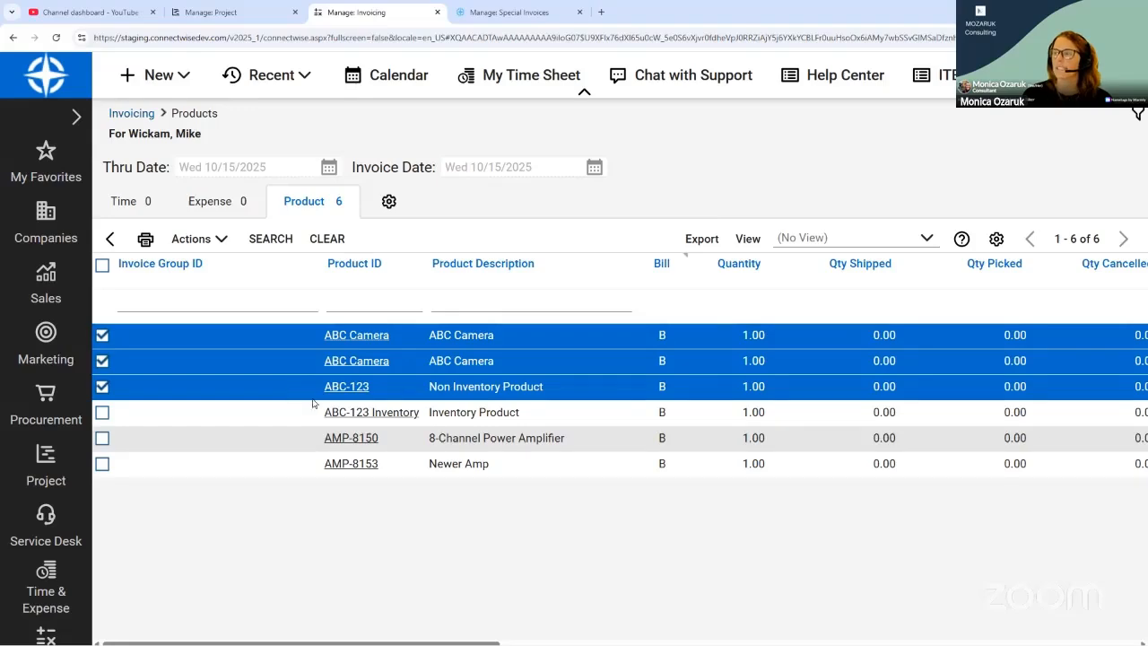
- Review the down payment invoice's project assignment and down payment total, and return to the project's billable products
left_click(493, 16)
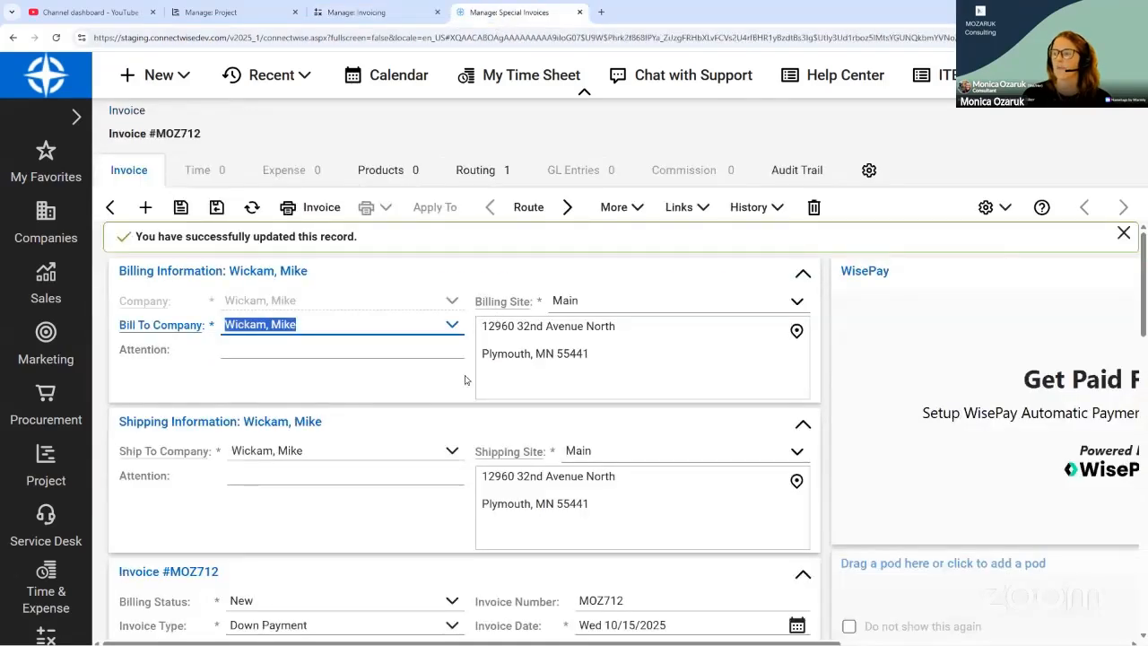
scroll(463, 379, "down", 1)
scroll(457, 381, "down", 4)
scroll(469, 405, "down", 3)
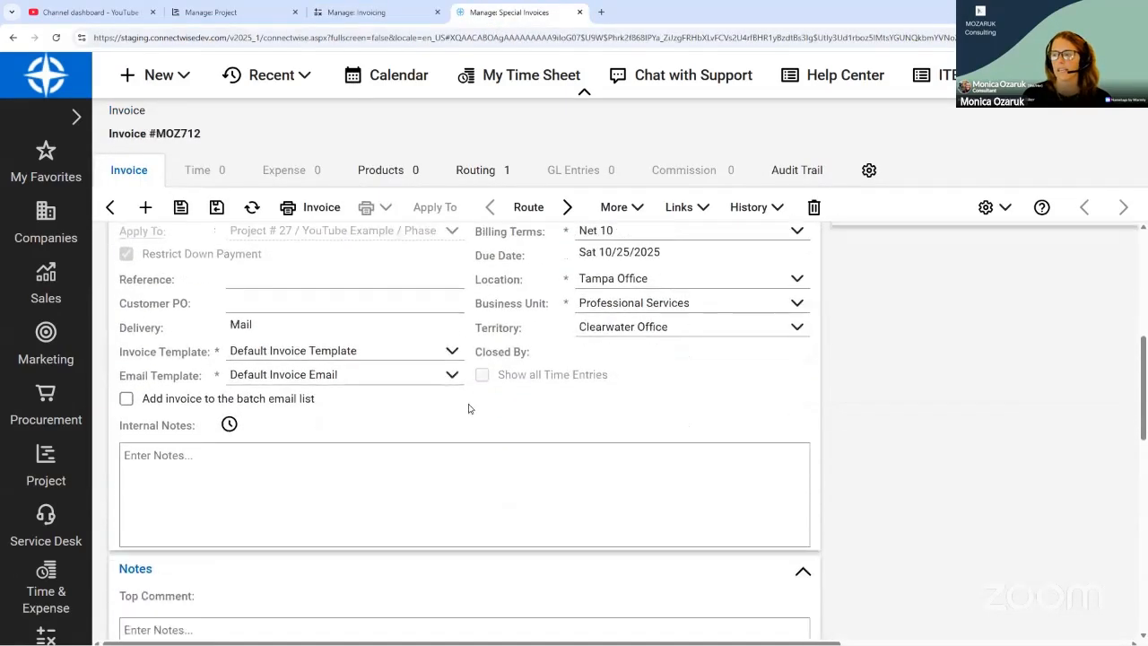
scroll(473, 416, "down", 1)
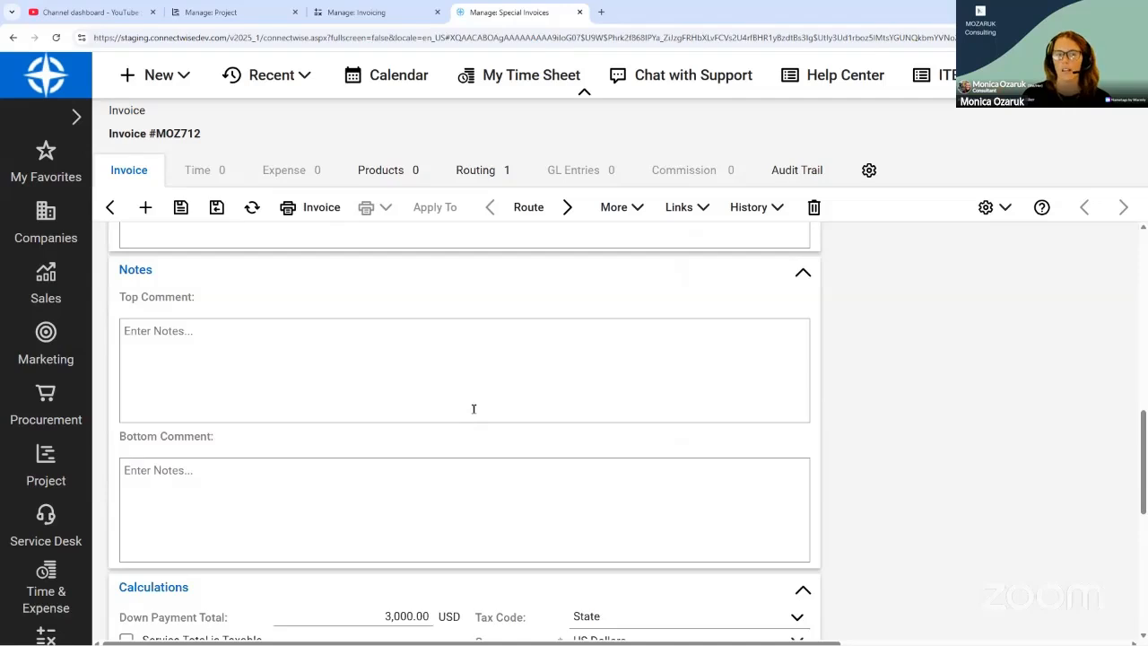
key("ctrl+shift+Tab")
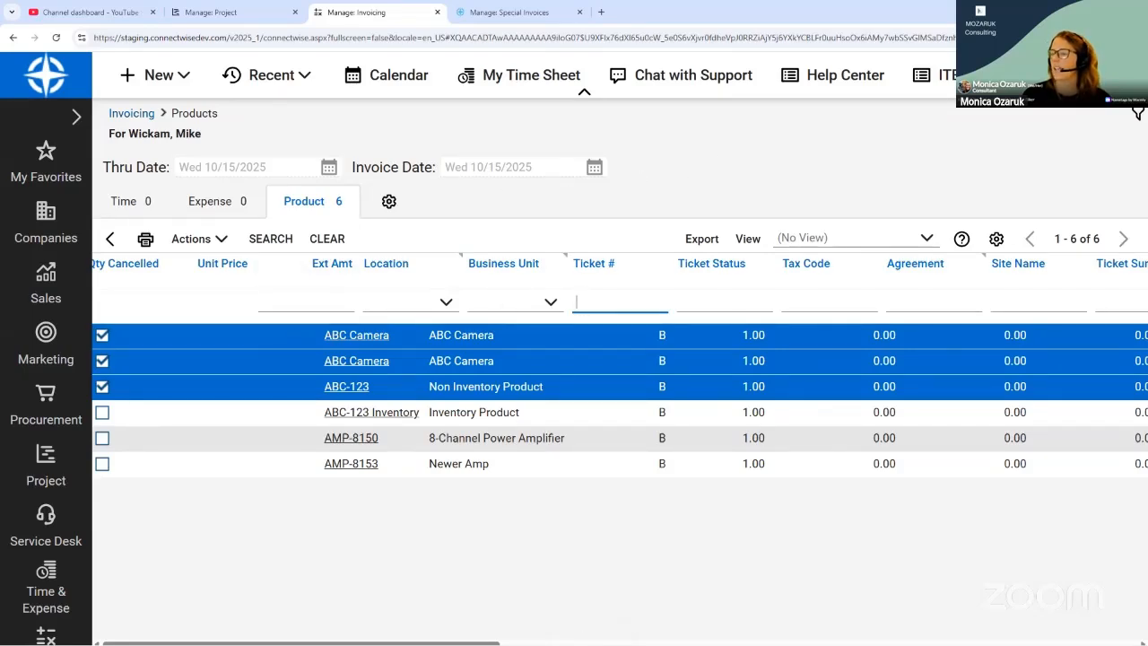
- Check the billable products' unit prices and extended amounts, and move the Qty Picked column ahead of Qty Shipped
scroll(618, 399, "right", 5)
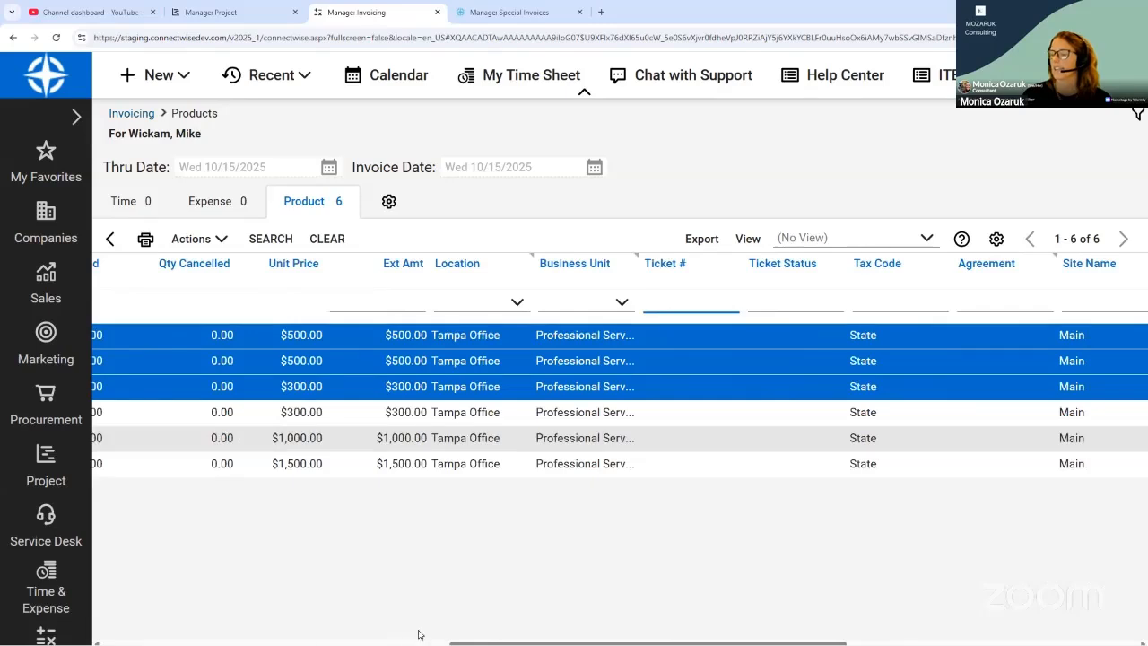
left_click_drag(418, 634, 98, 638)
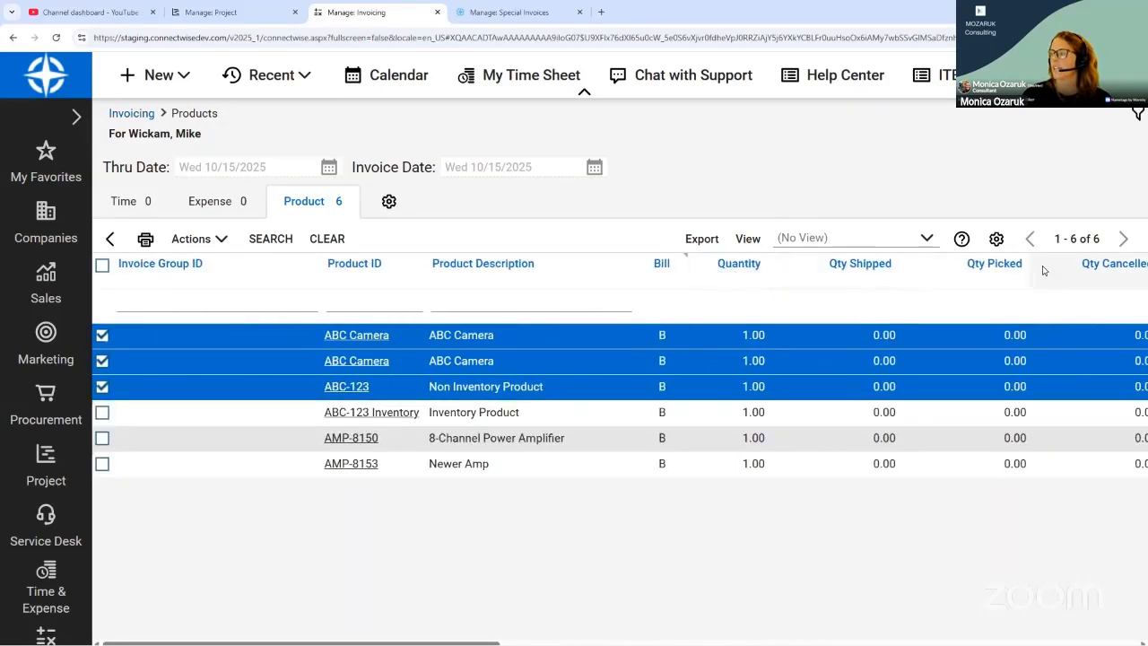
left_click_drag(1007, 266, 834, 270)
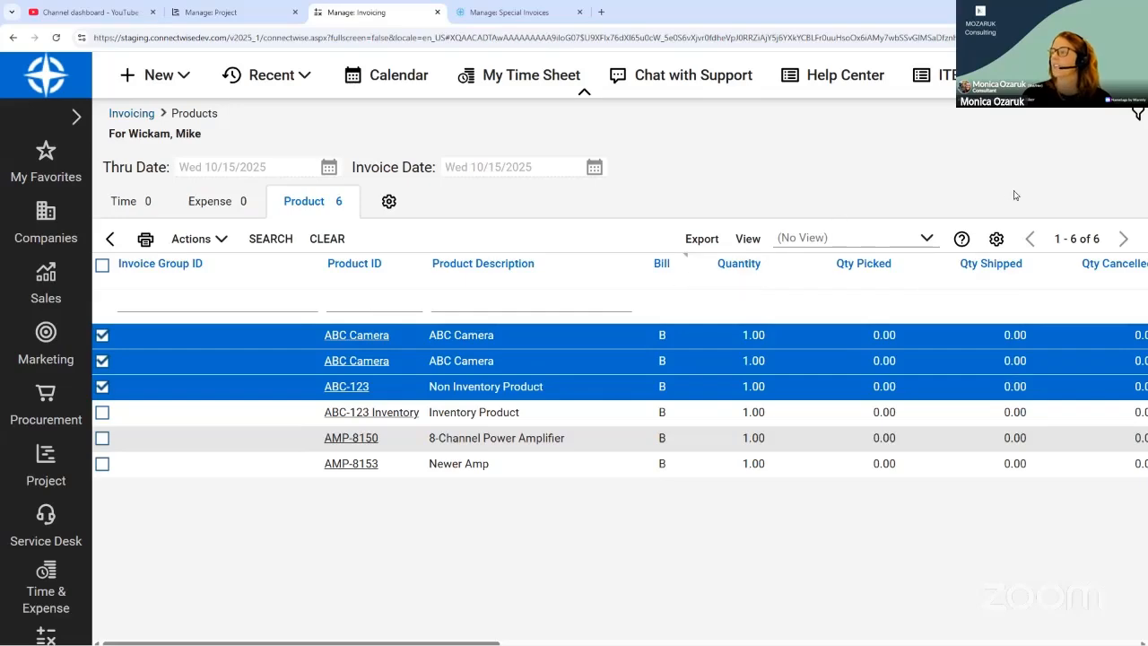
- Select all the billable products to review their extended amounts, and sort the list by Qty Shipped
left_click(102, 264)
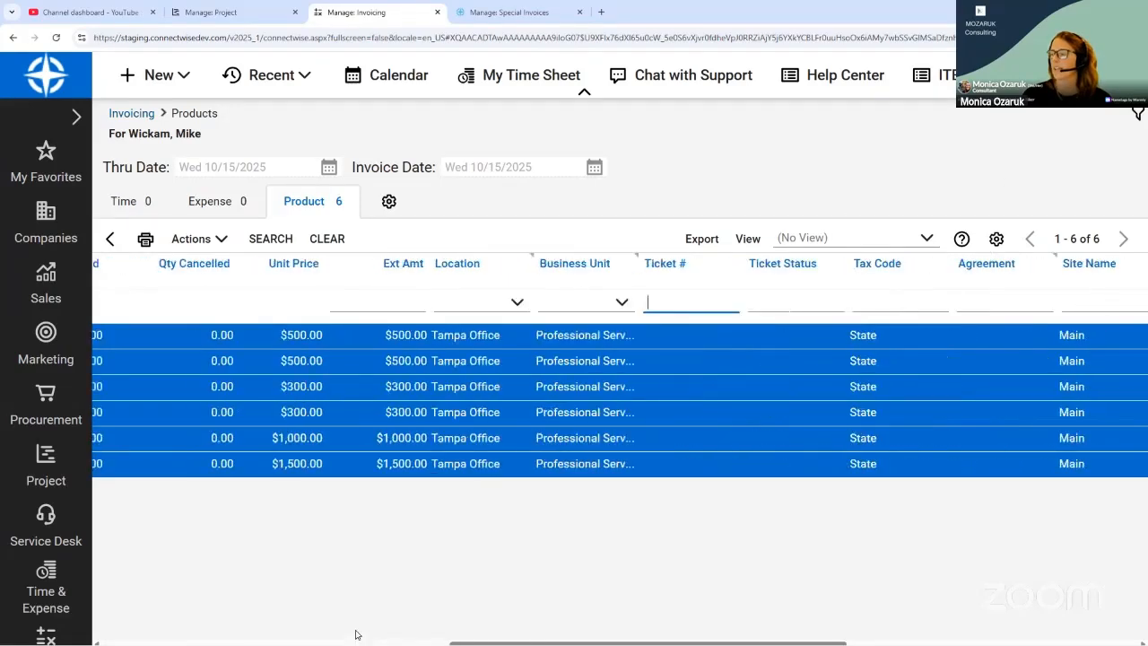
left_click_drag(467, 642, 131, 630)
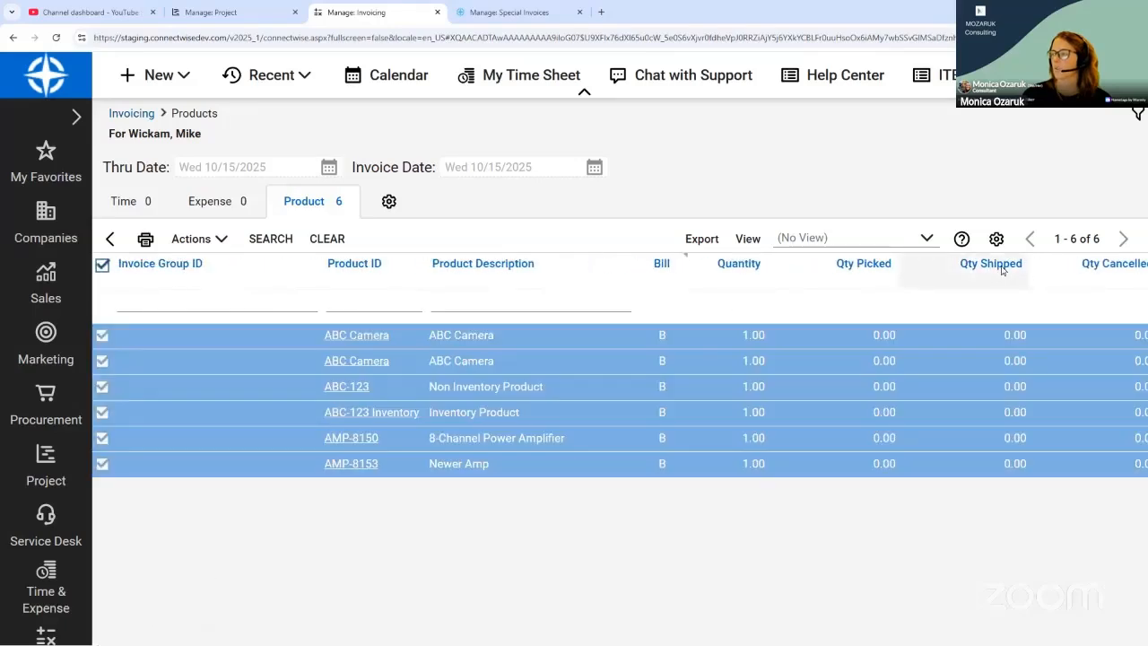
left_click(1001, 266)
left_click(1000, 266)
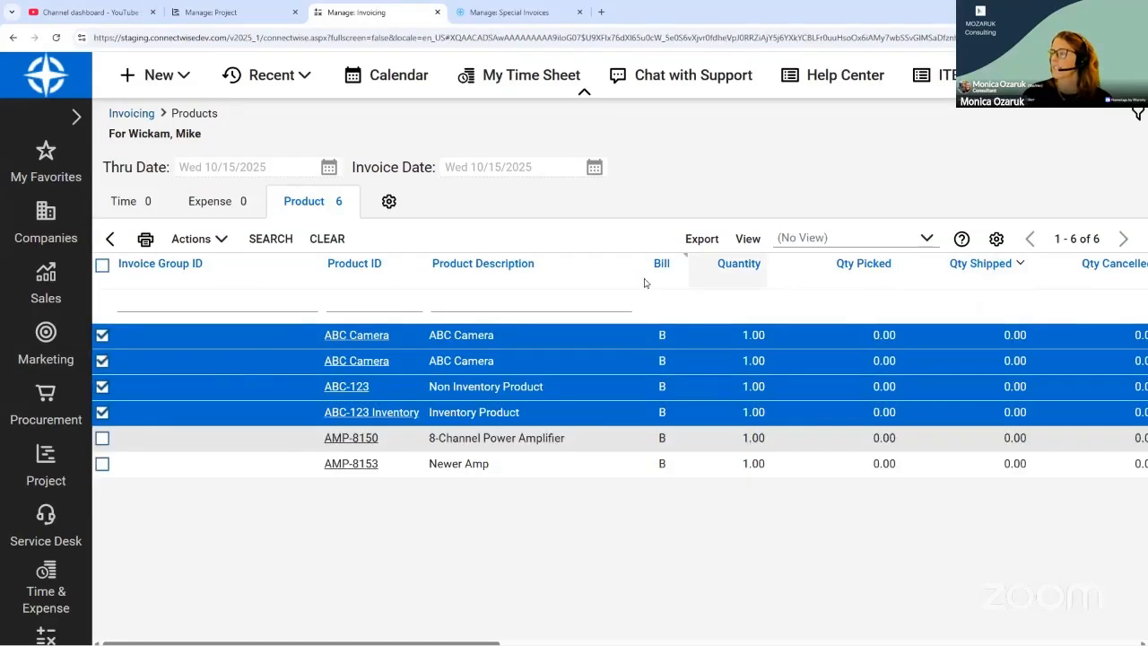
- Create a progress bill for only the two ABC Camera items, ABC-123 and ABC-123 Inventory
left_click(214, 242)
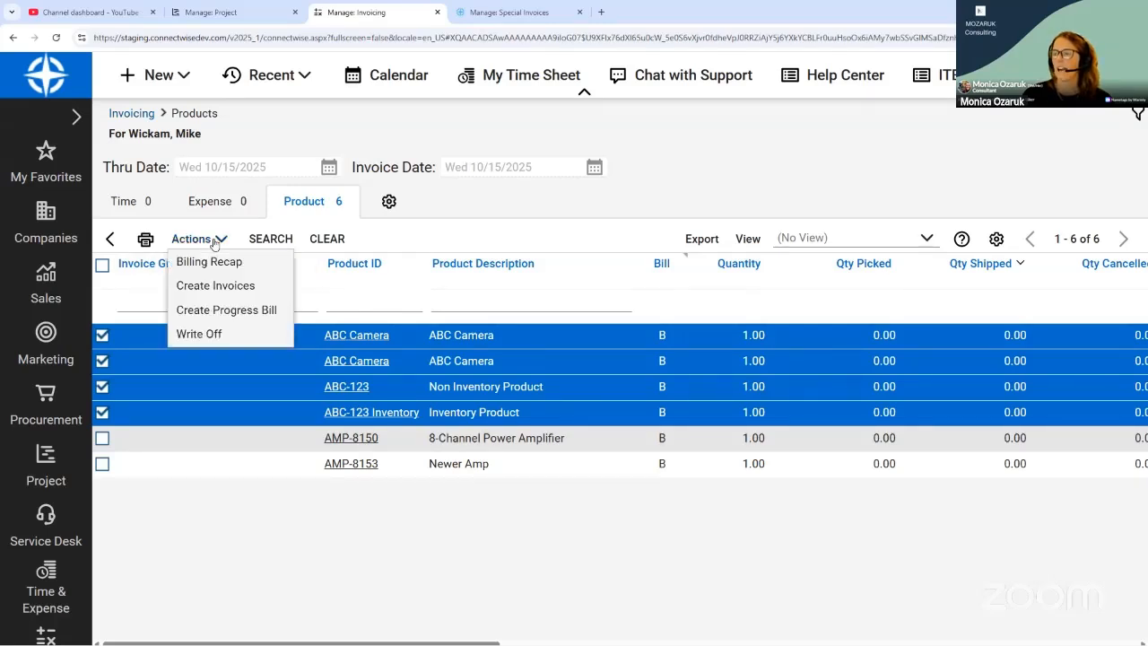
left_click(235, 310)
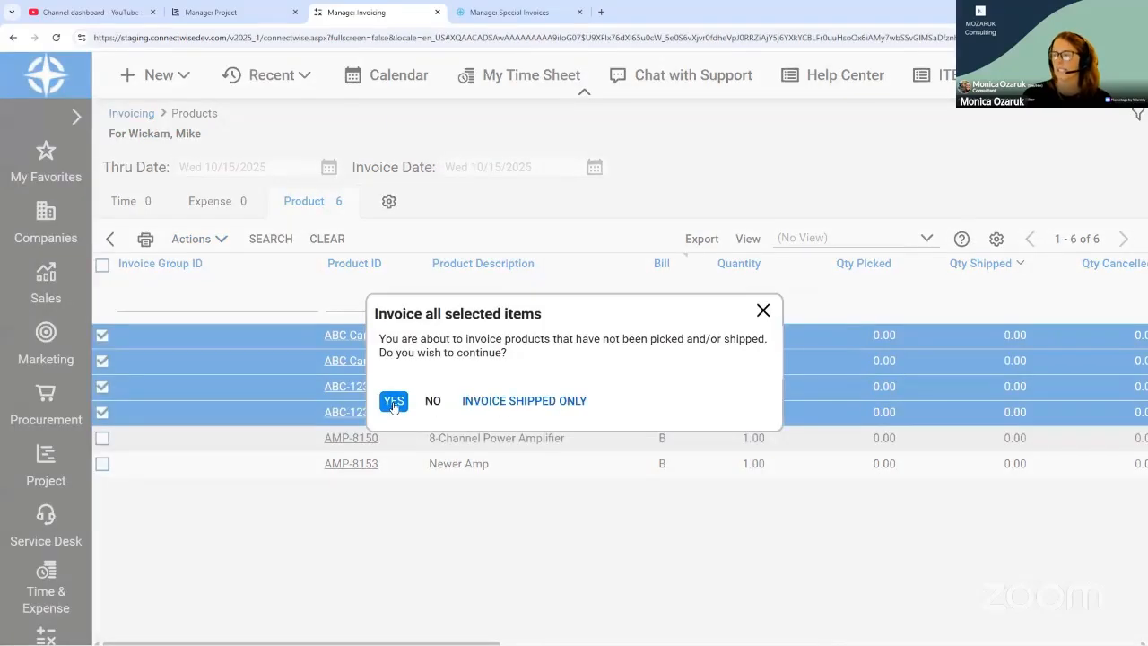
- Confirm invoicing the four selected unshipped products and proceed with the progress bill, leaving the invoice number and WIP bill amount blank
left_click(393, 402)
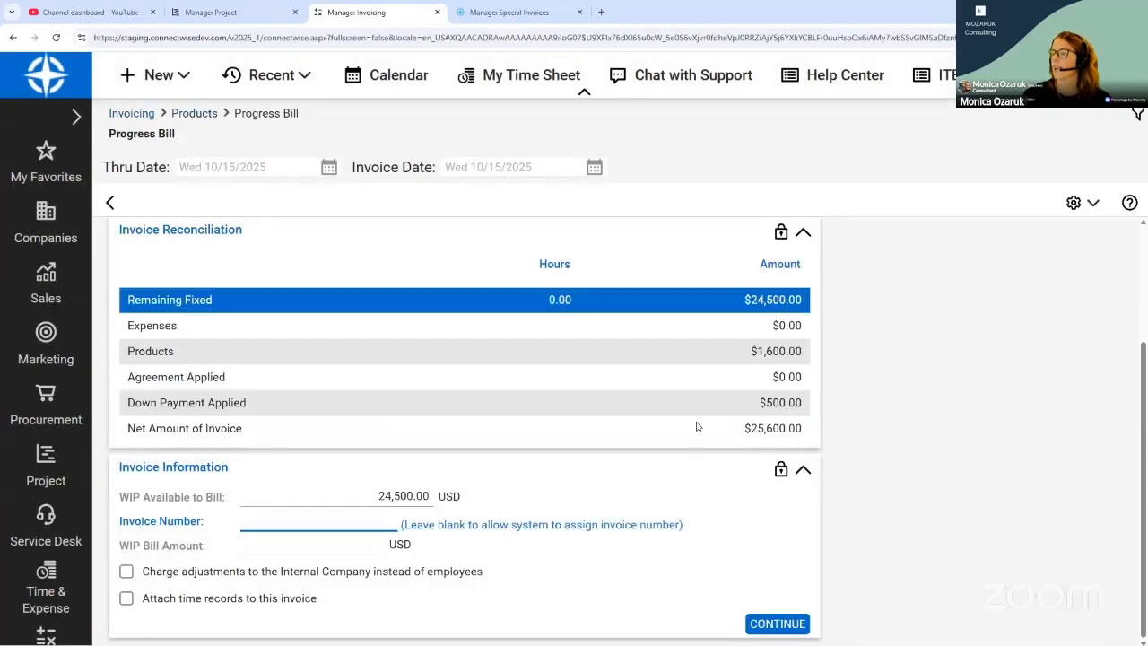
scroll(630, 473, "up", 3)
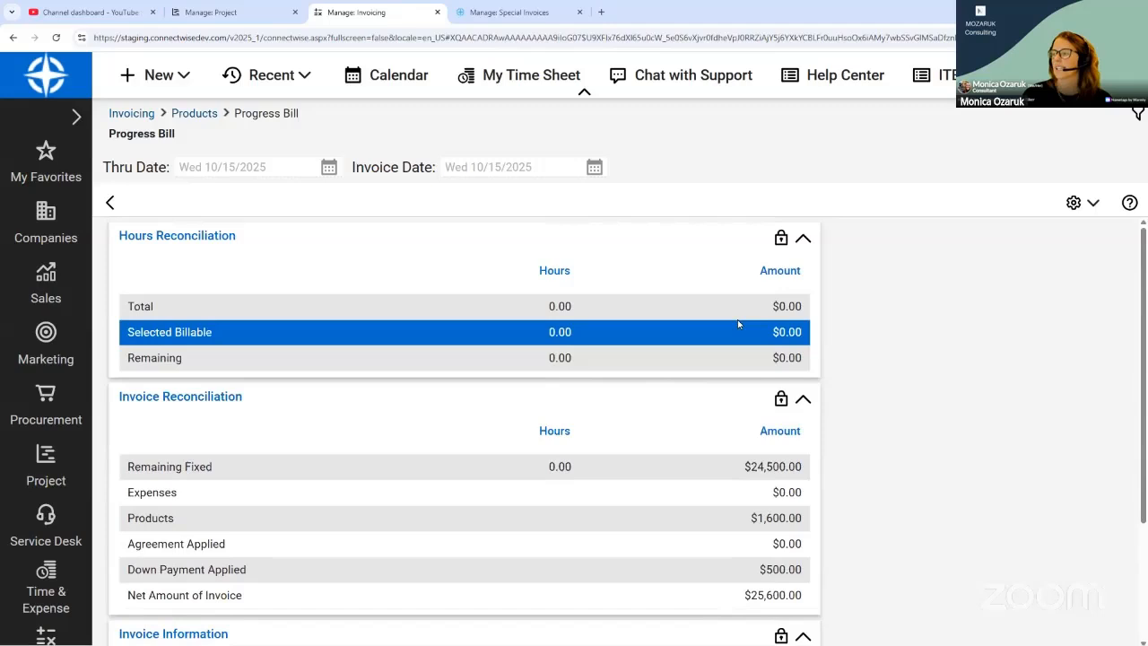
scroll(661, 374, "down", 2)
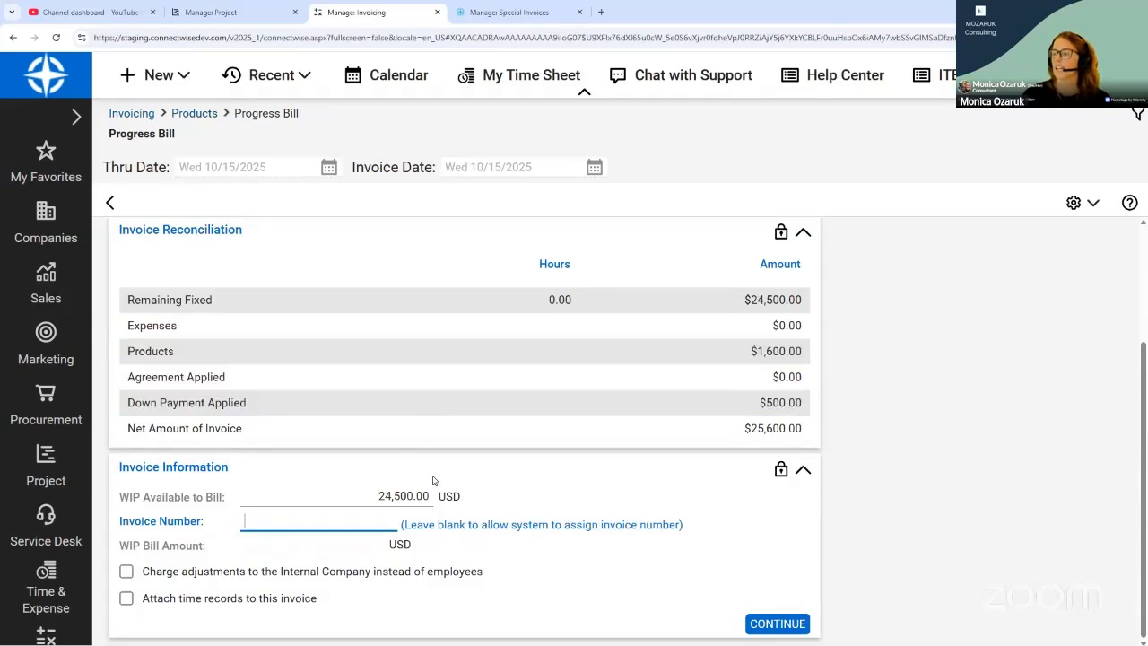
left_click(778, 624)
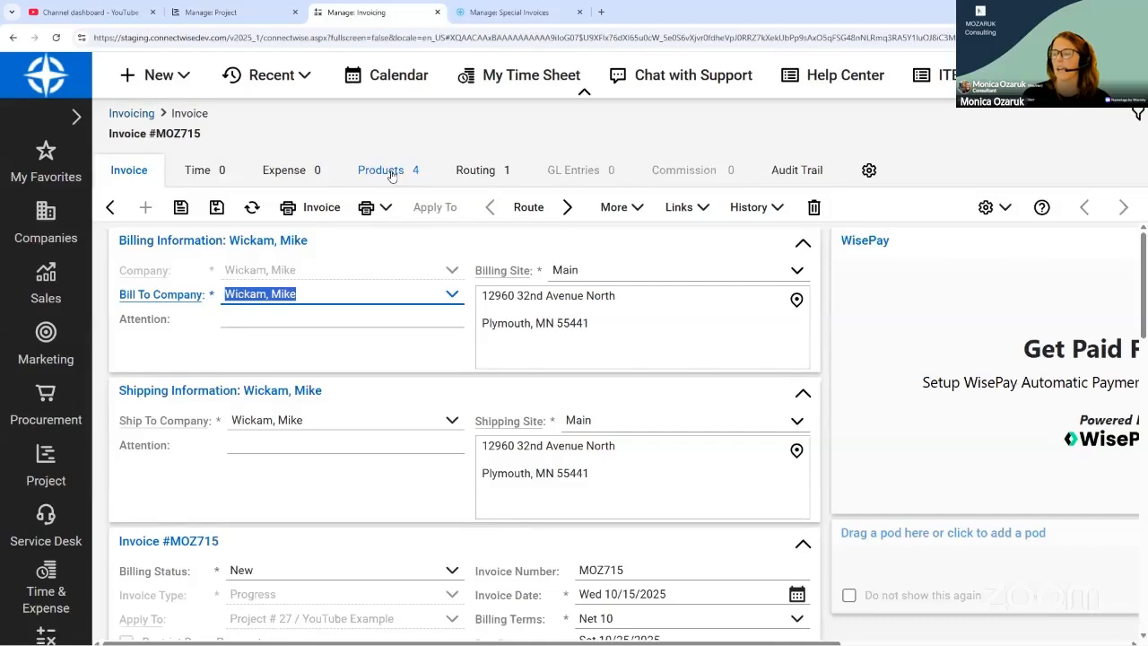
- Set the new progress invoice's service total to 0 in its calculations
scroll(439, 348, "down", 8)
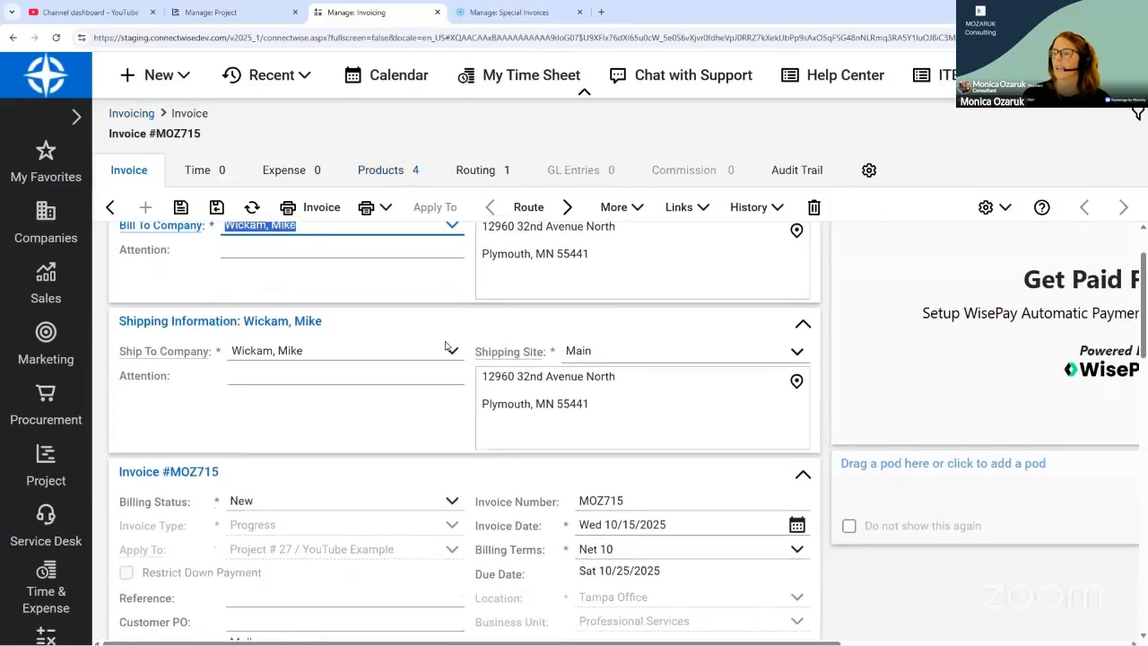
scroll(444, 345, "down", 5)
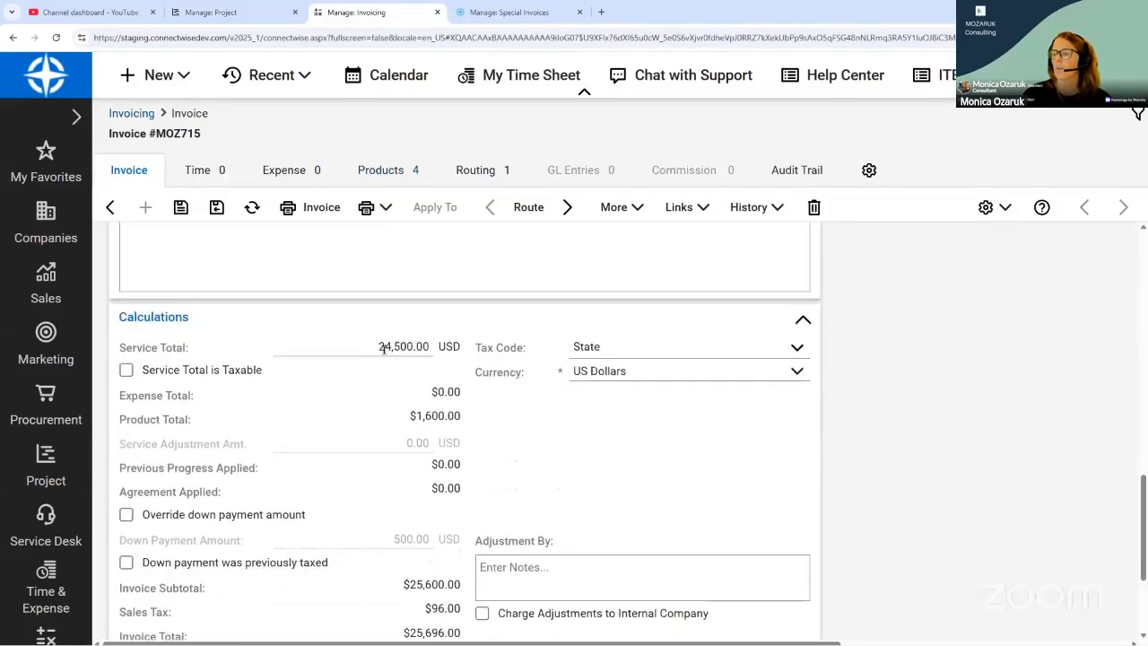
left_click(366, 342)
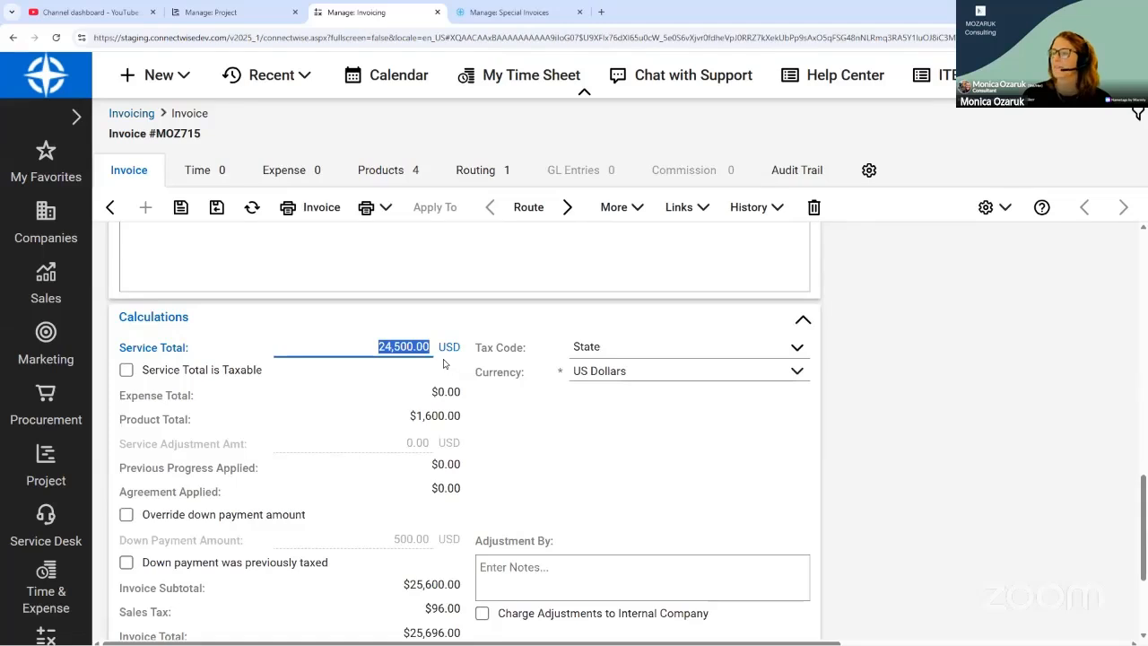
type("0")
key("Tab")
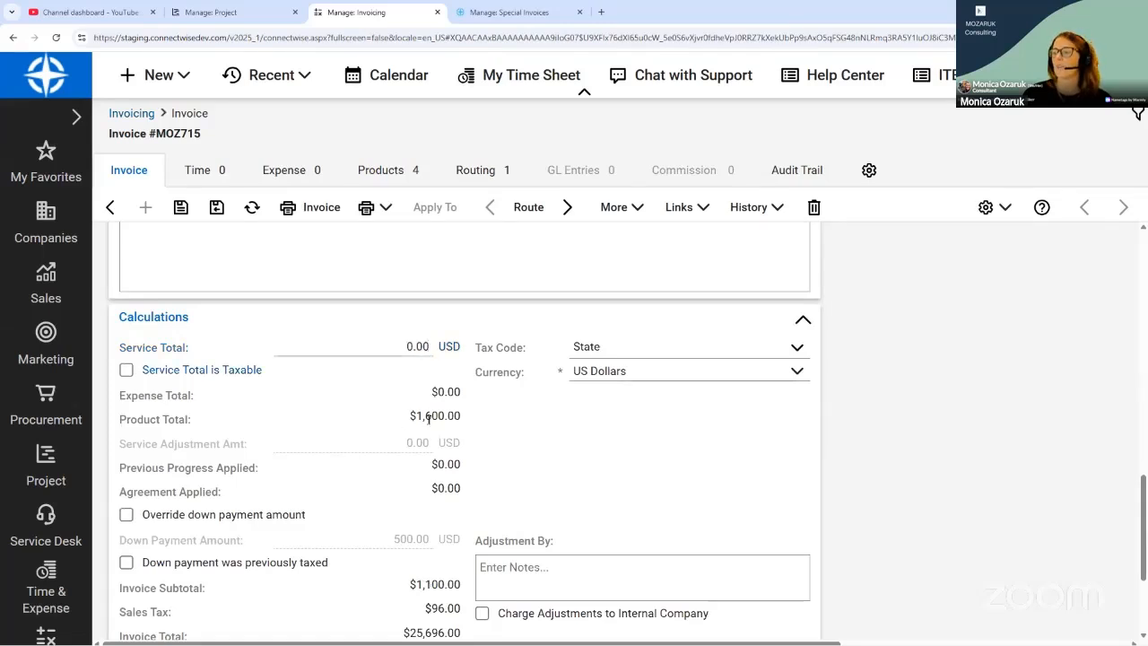
- Check the invoice's product total, down payment amount and remaining down payment, and save the invoice
left_click_drag(416, 417, 464, 423)
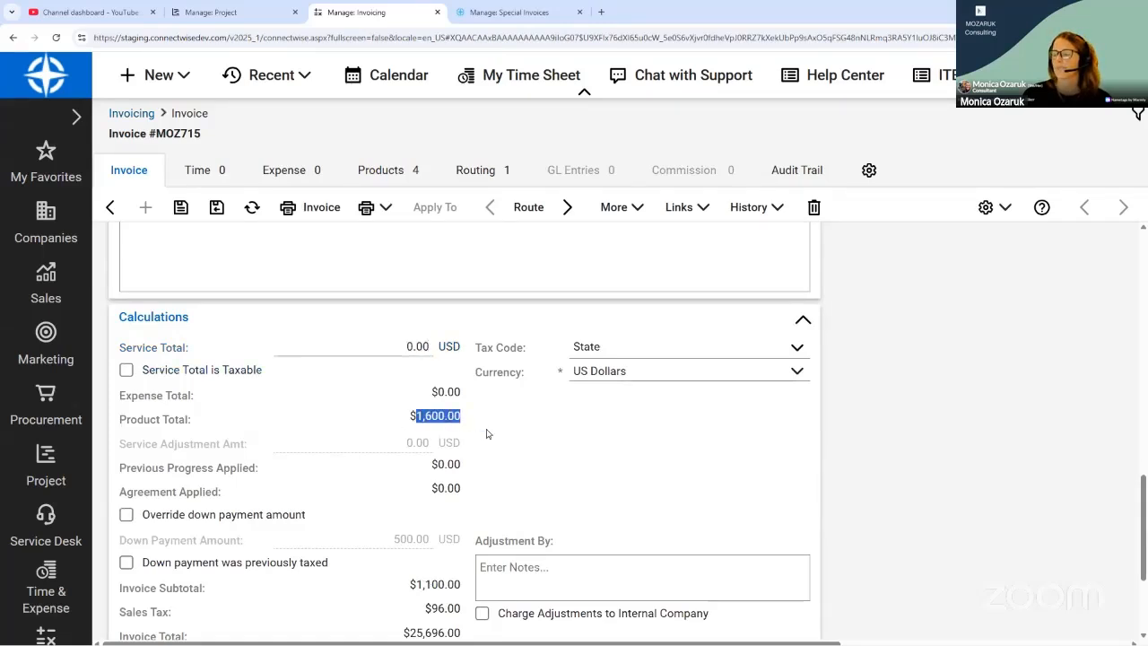
scroll(487, 434, "down", 3)
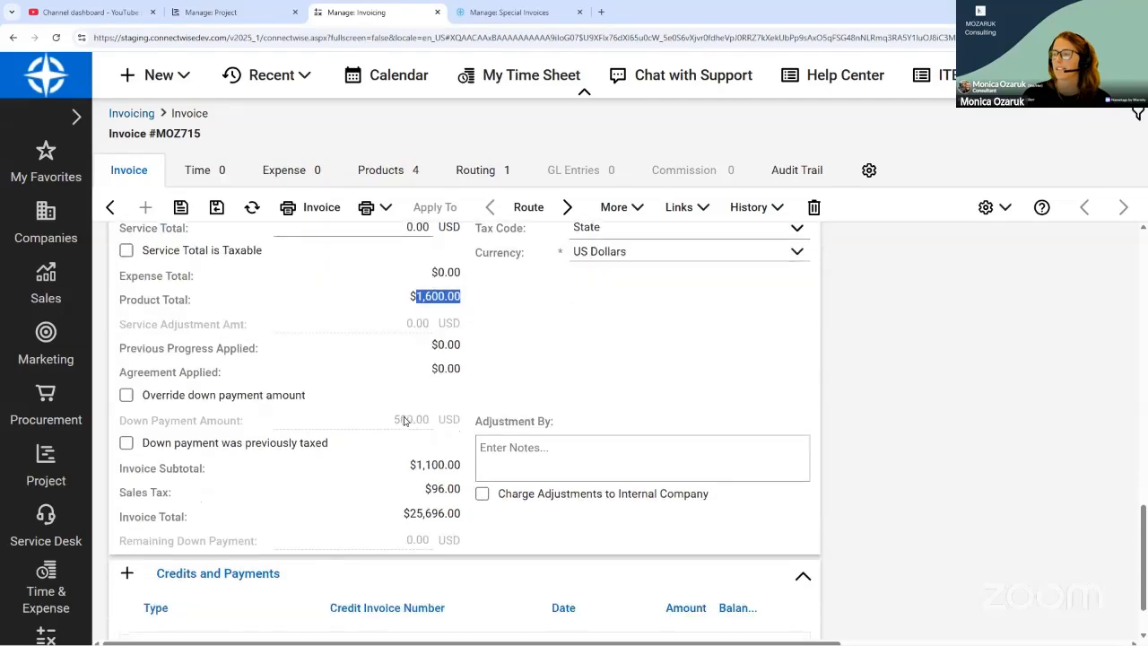
left_click_drag(398, 421, 439, 423)
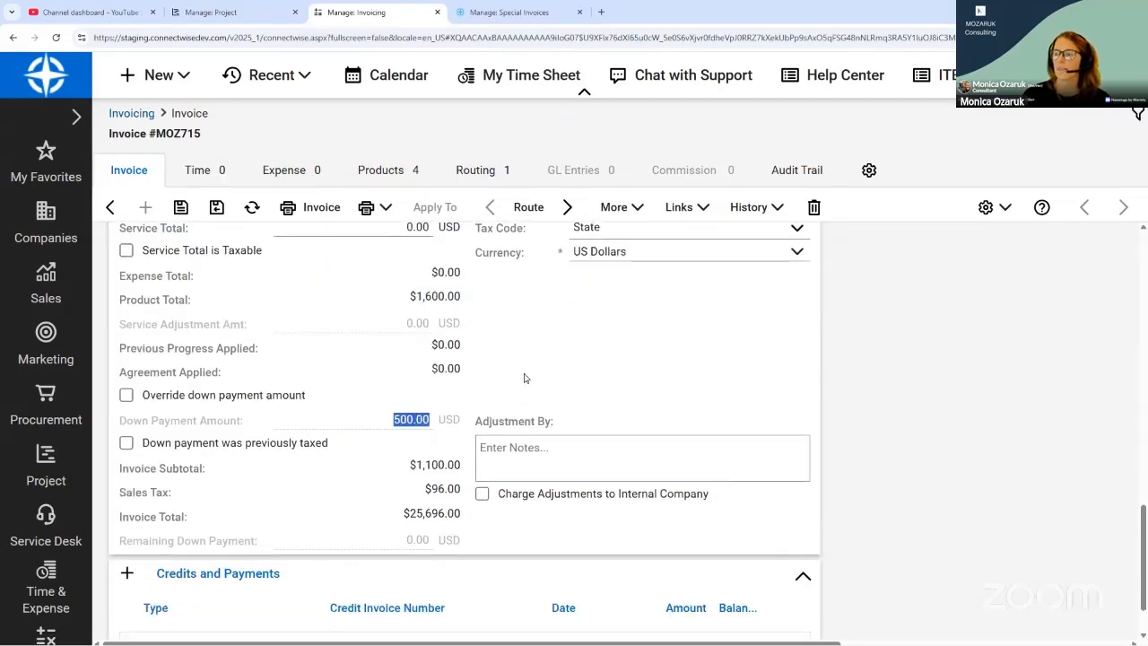
left_click_drag(406, 542, 436, 550)
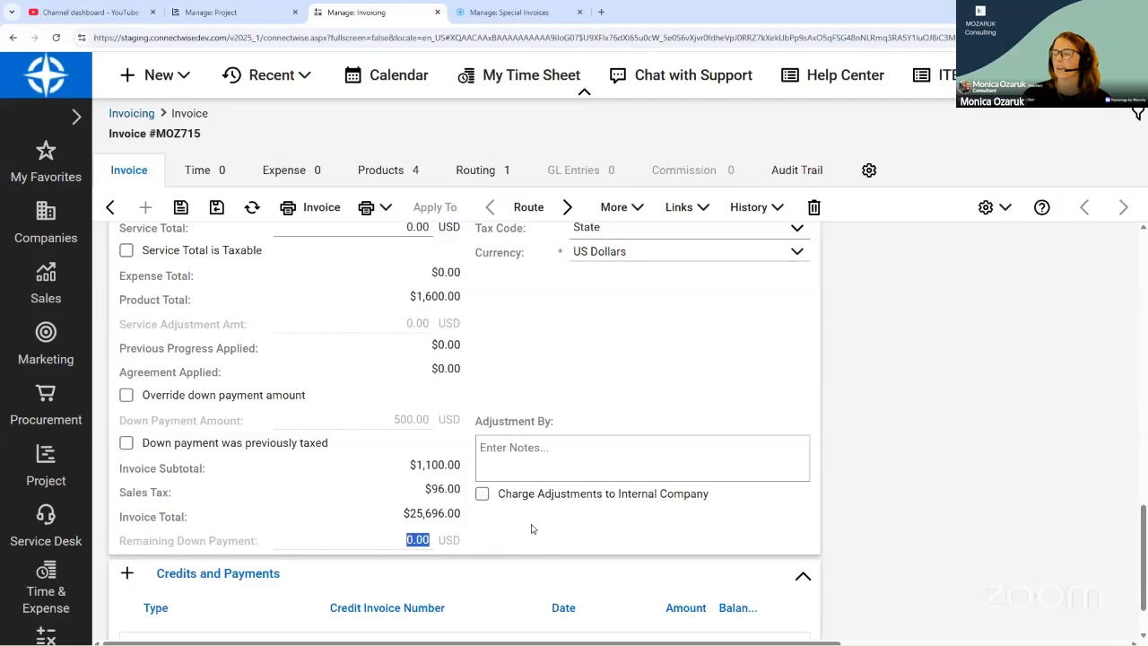
left_click(180, 207)
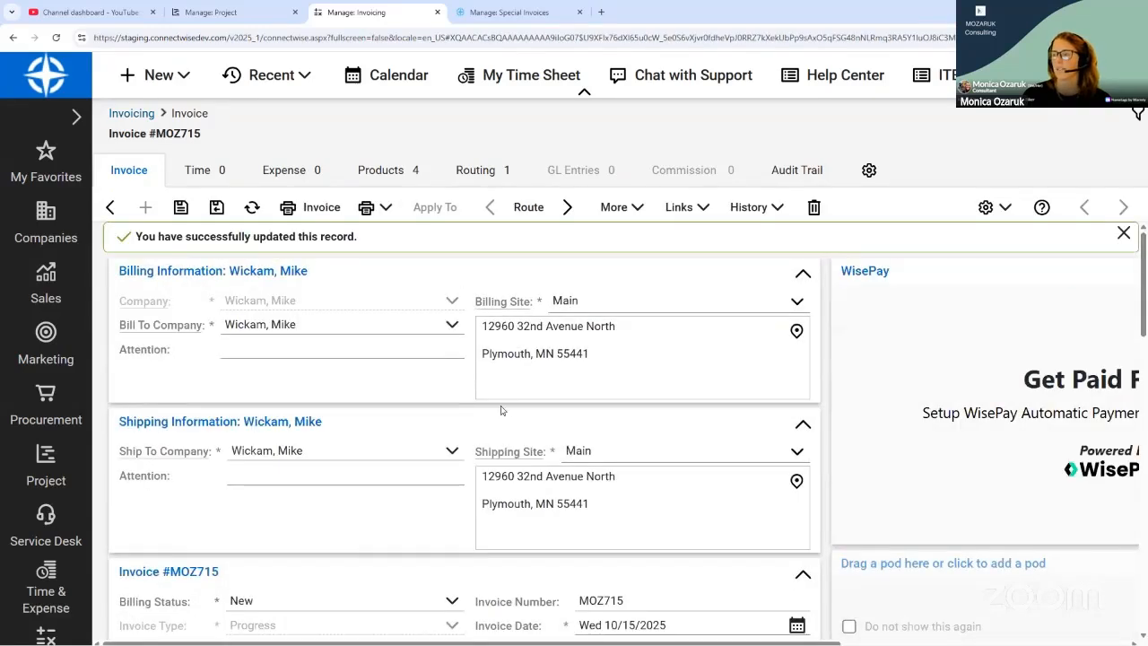
- Review the saved invoice's calculations, product lines, billing terms and template settings
scroll(428, 459, "down", 15)
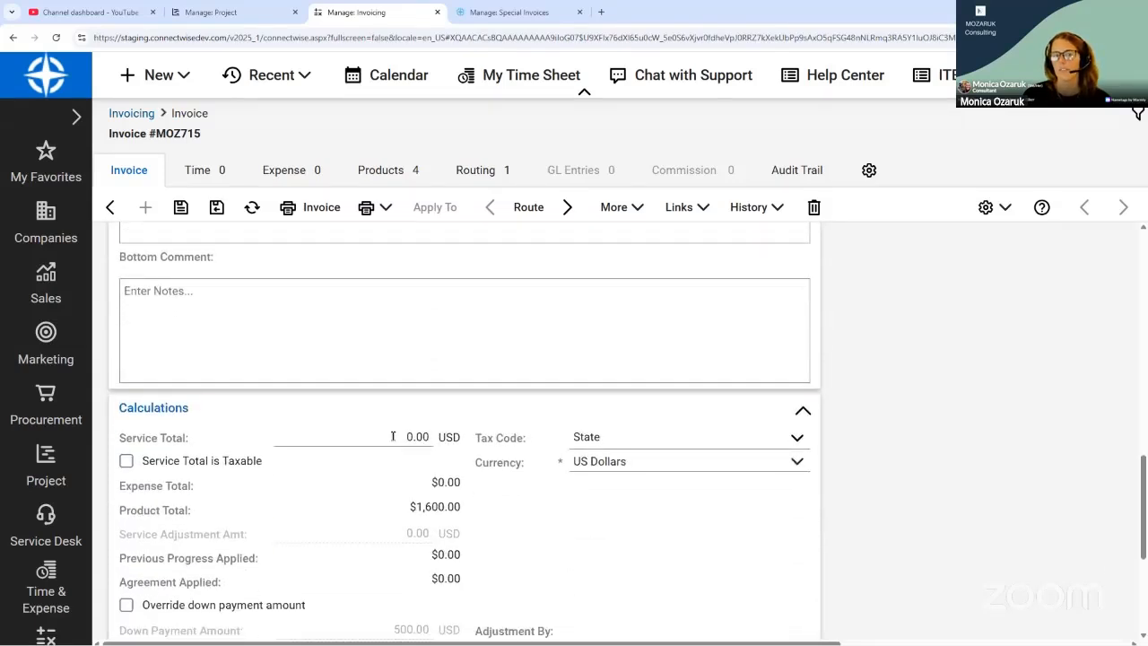
scroll(394, 439, "down", 3)
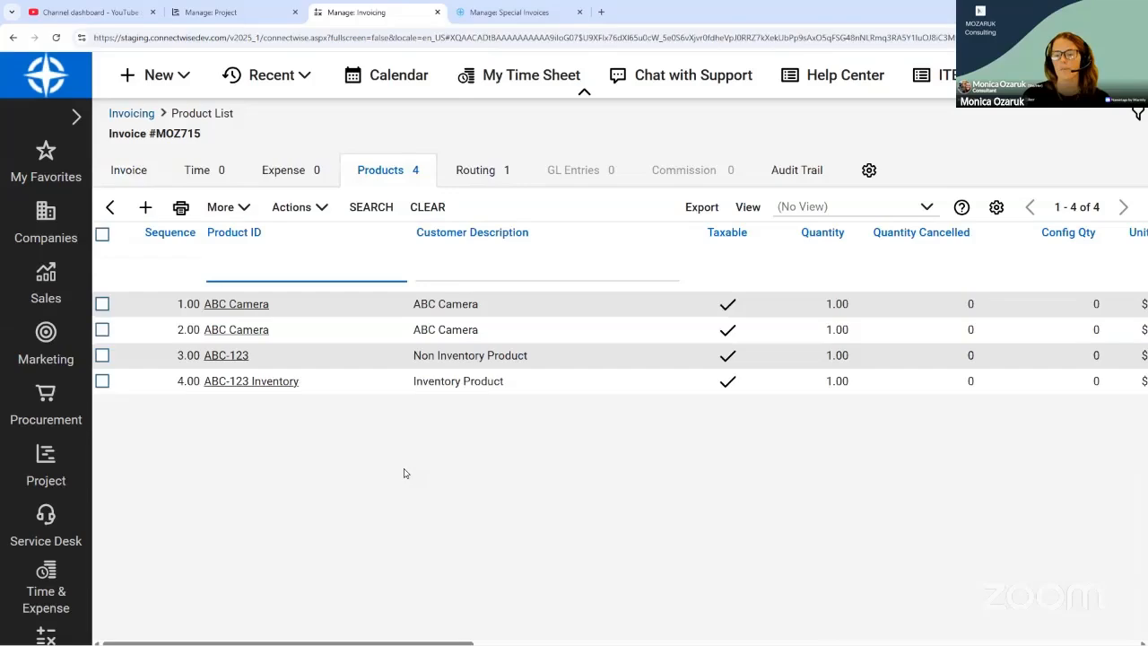
left_click(122, 169)
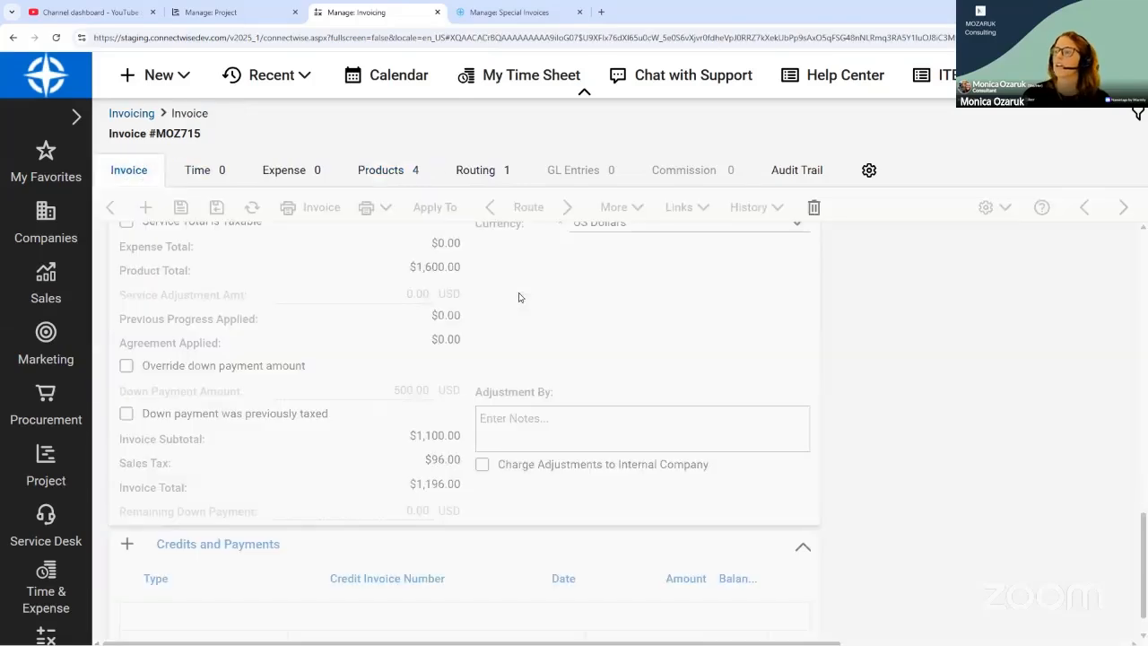
scroll(484, 374, "down", 4)
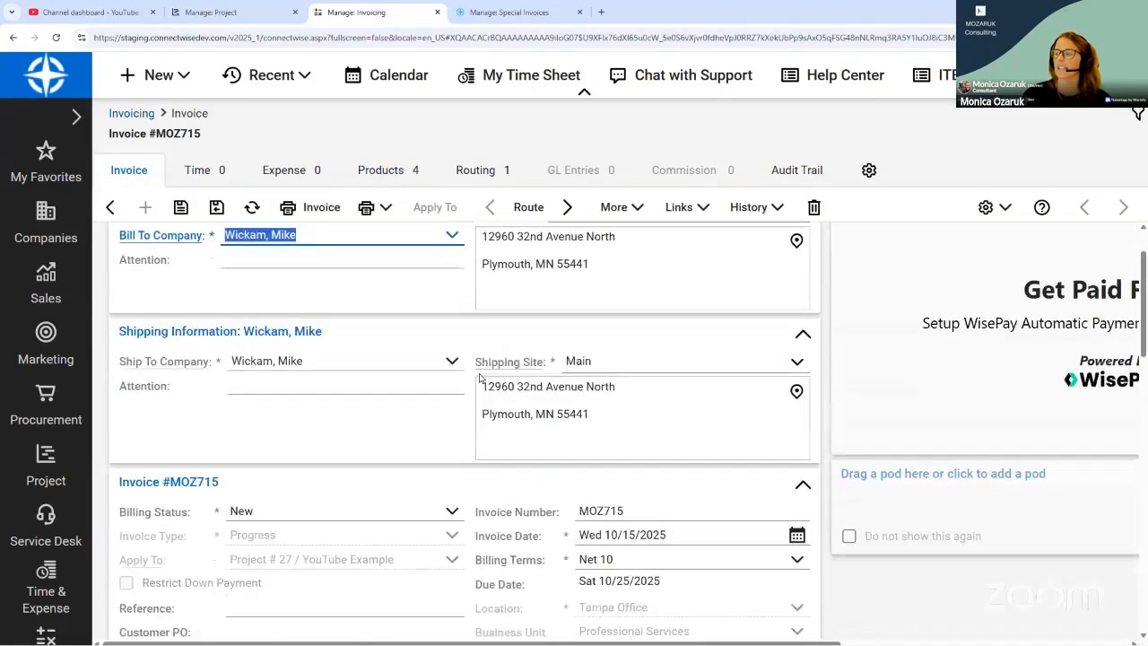
scroll(480, 378, "down", 2)
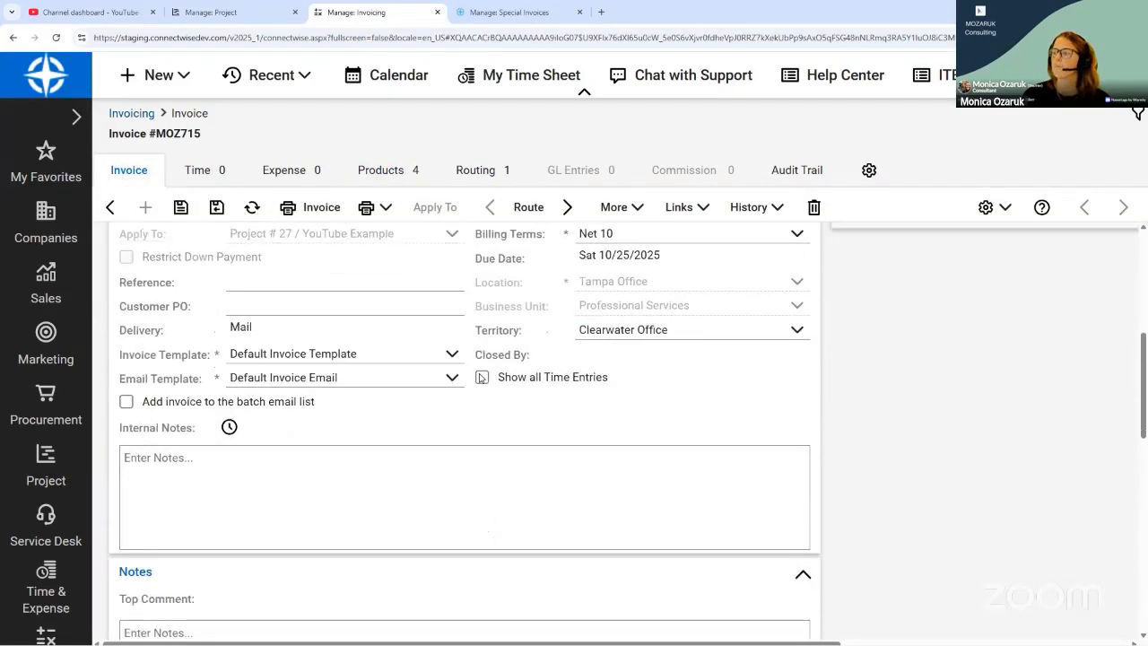
scroll(479, 369, "up", 2)
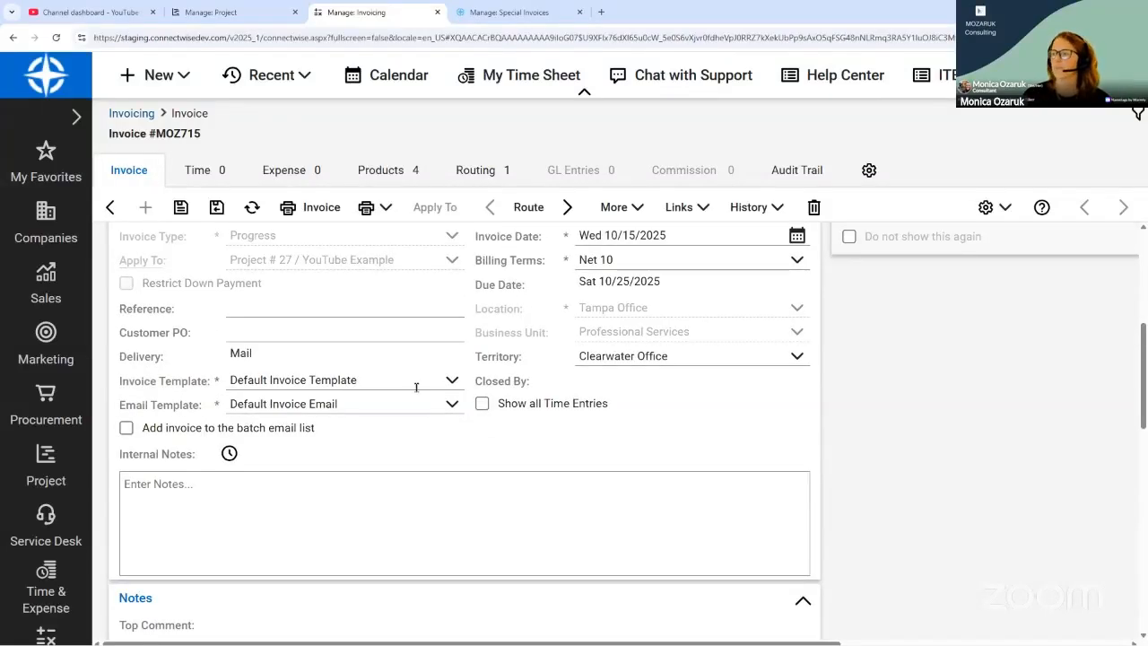
- Return to the invoicing list, rerun the company search and open the YouTube Example project's progress bill
left_click(136, 115)
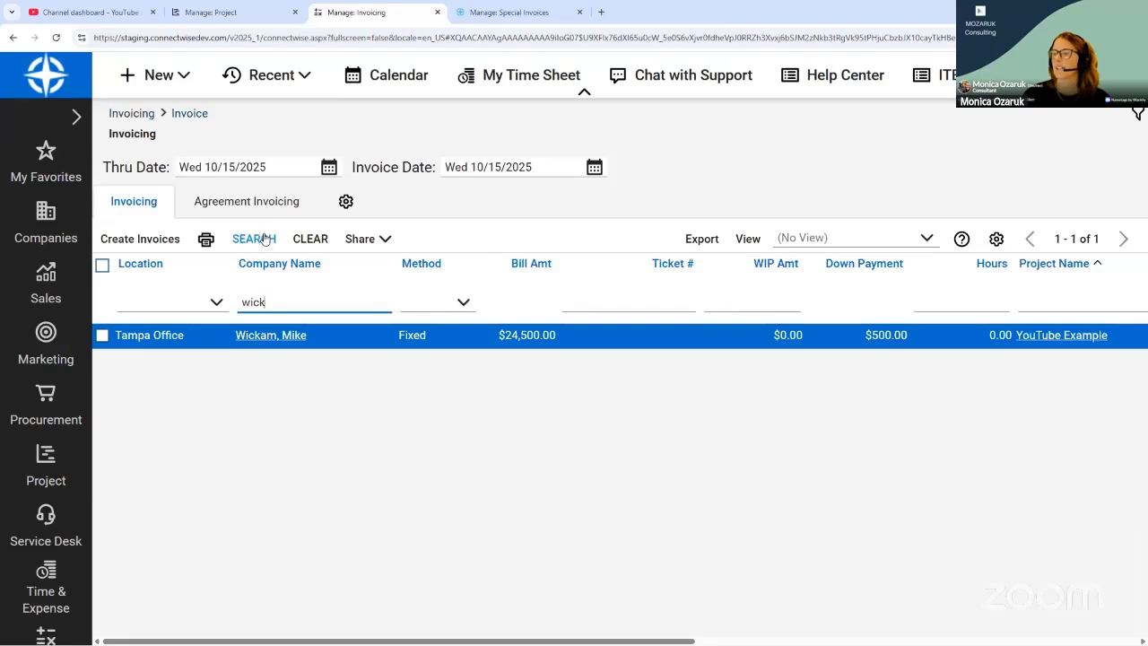
left_click(263, 238)
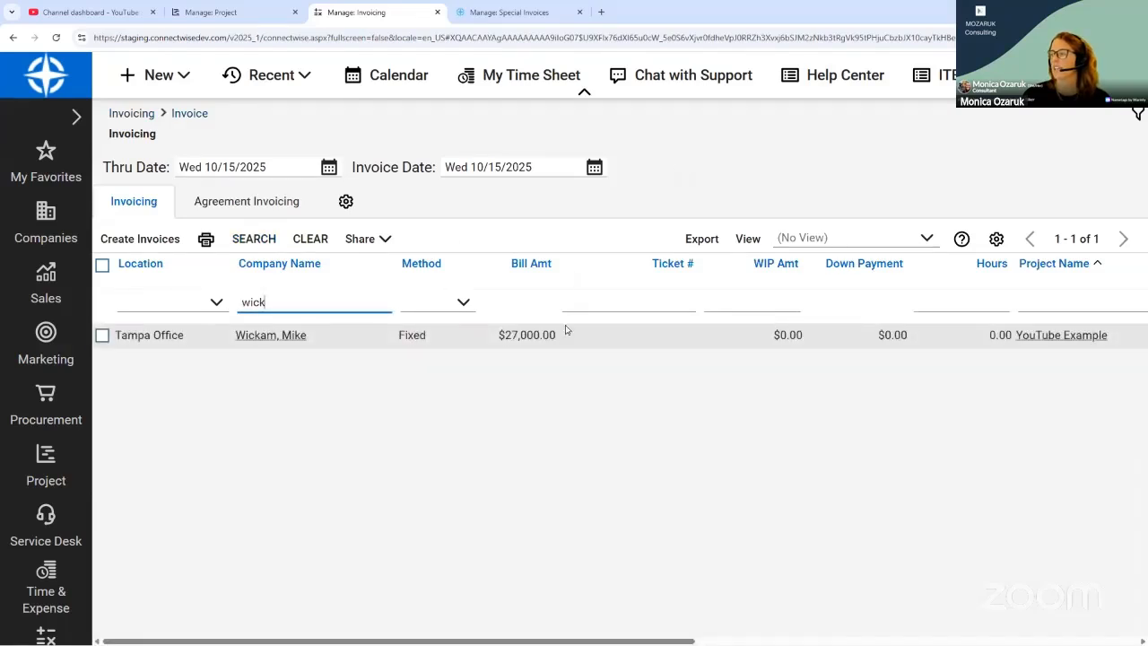
left_click(545, 345)
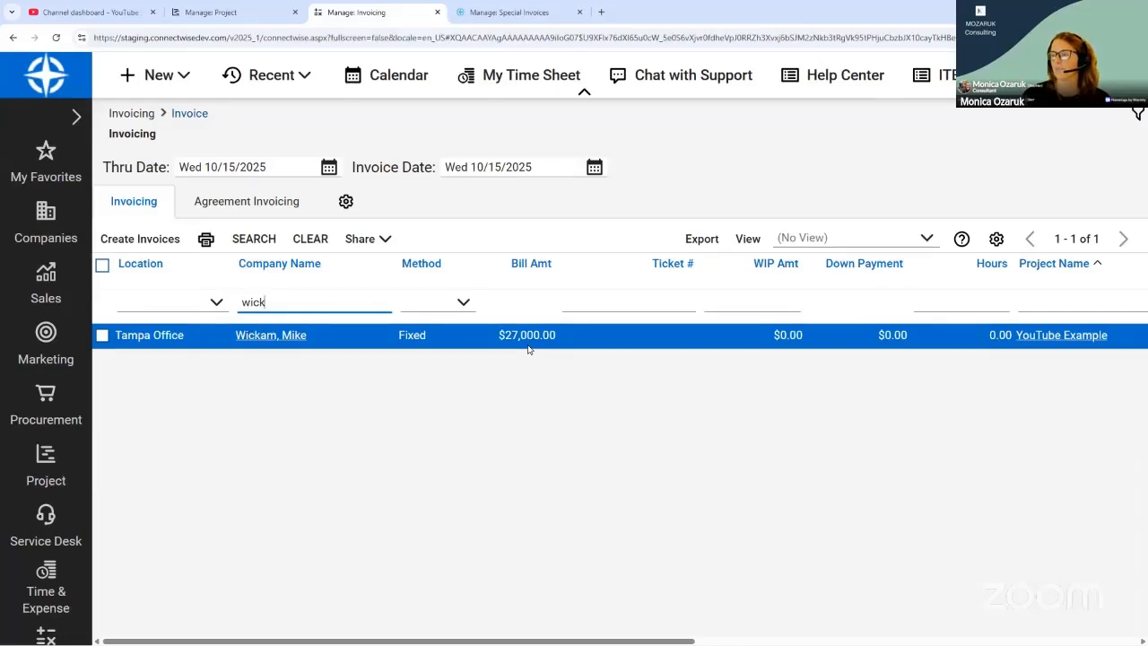
left_click(273, 335)
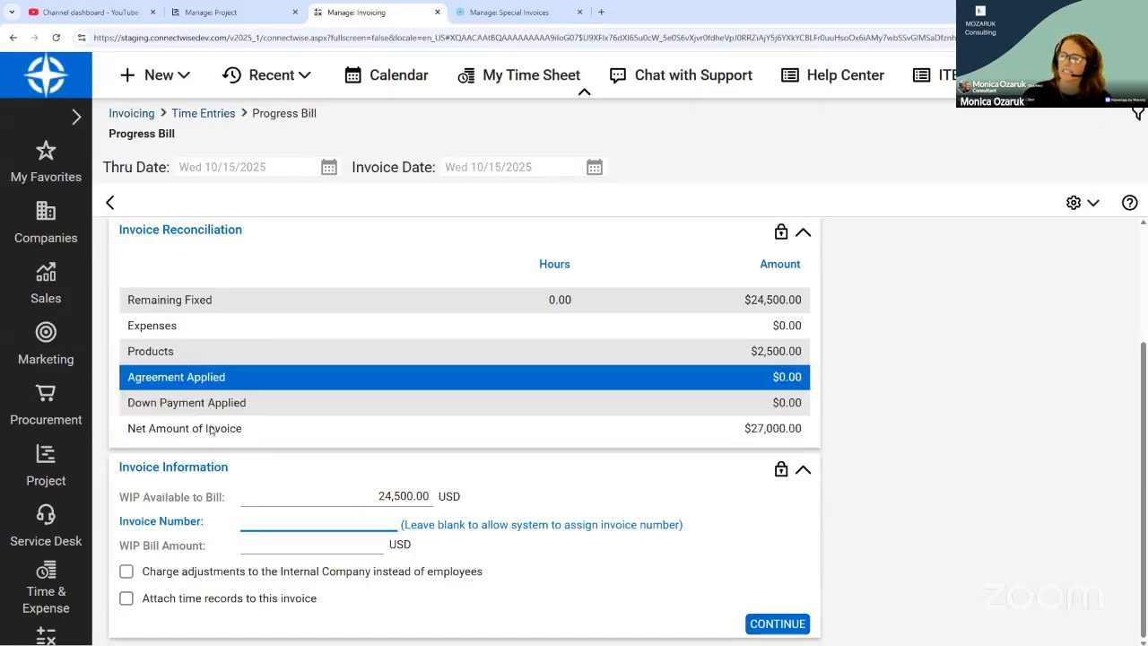
- Open the setup tables, search for the table "bill" and open the Tampa Office billing setup
key("ctrl+minus")
key("ctrl+minus")
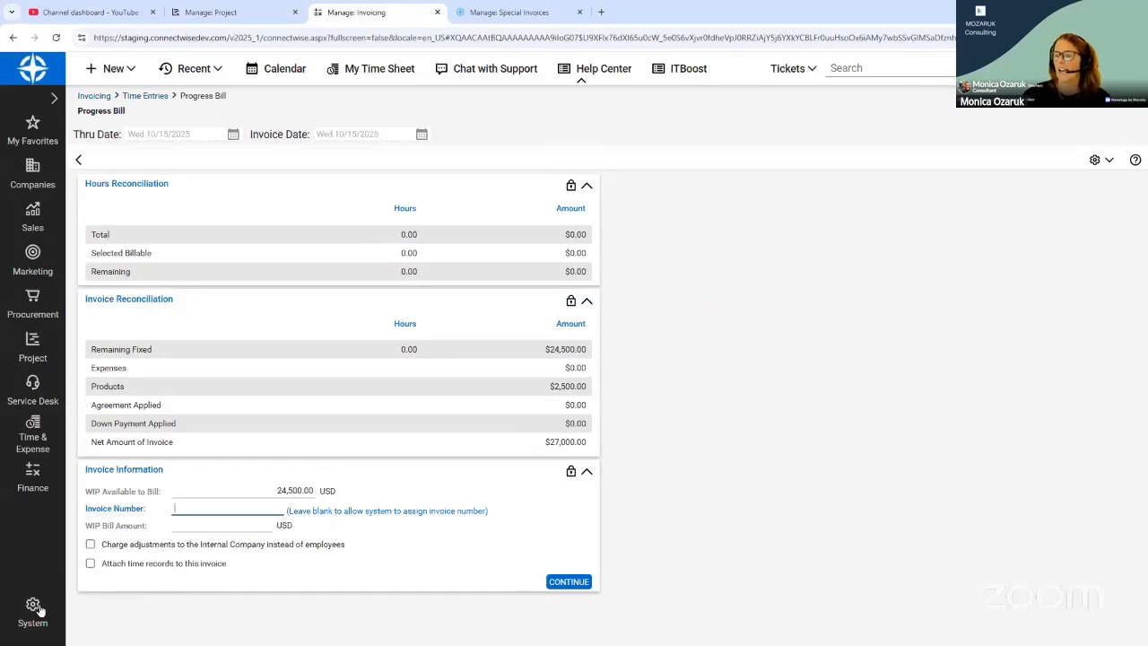
left_click(36, 609)
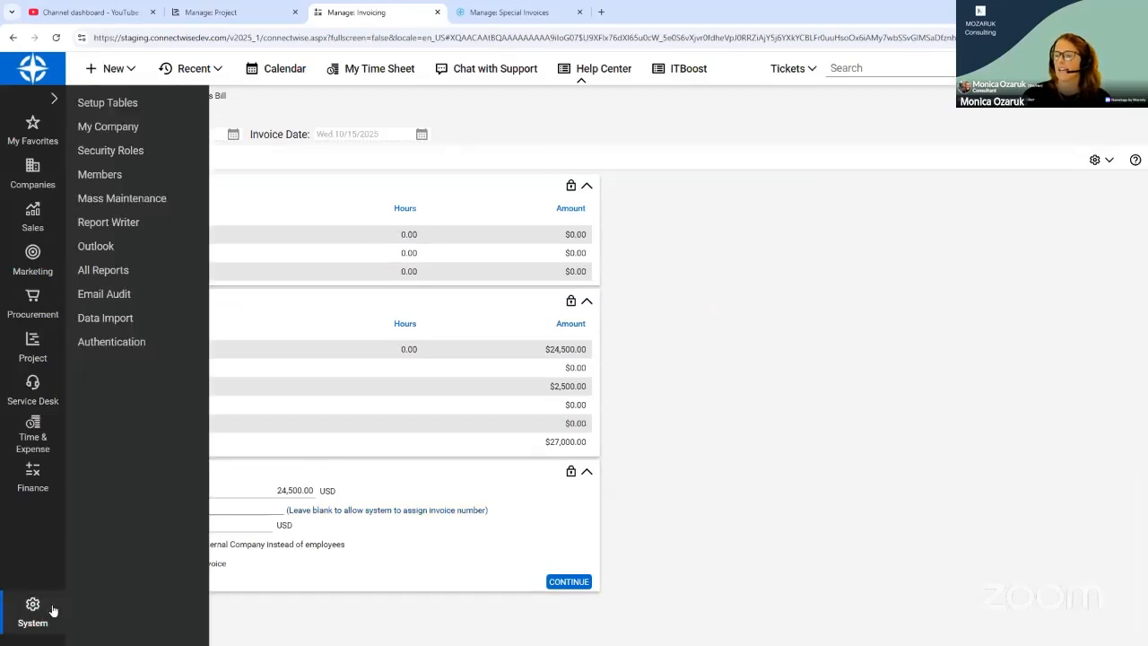
left_click(115, 106)
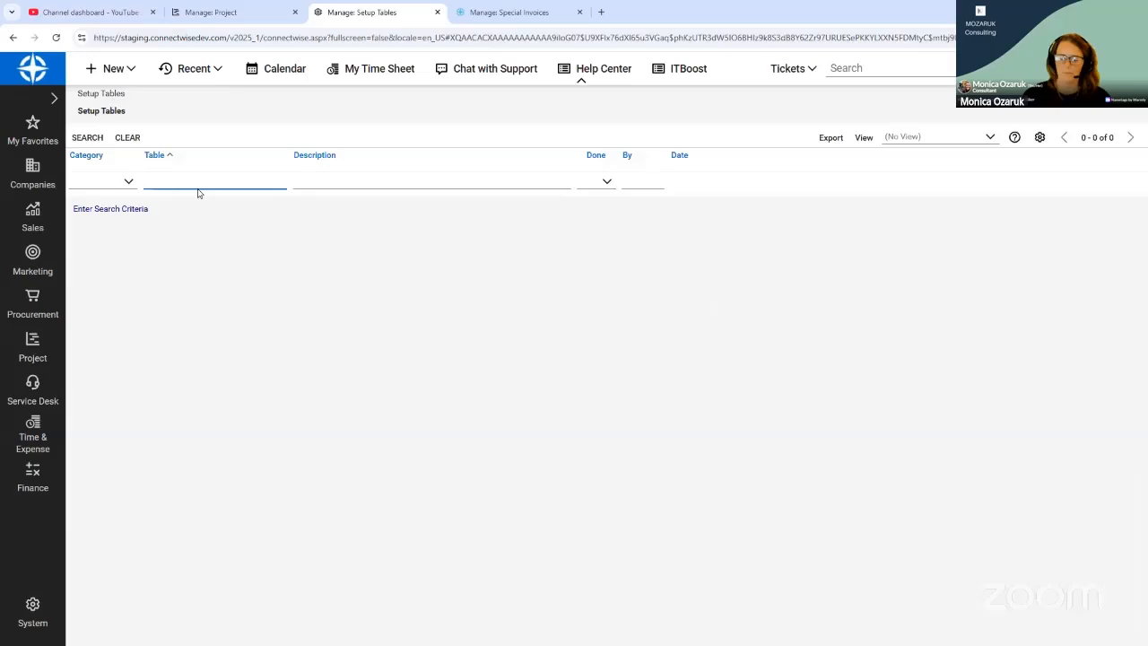
type("bill")
key("Return")
left_click(150, 208)
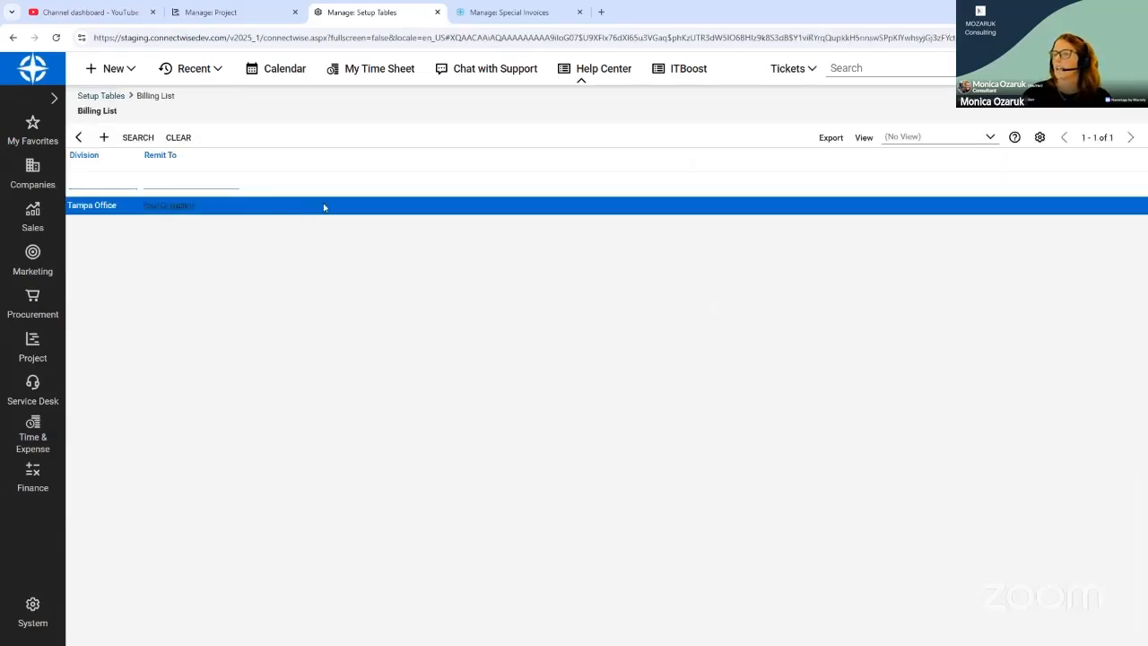
left_click(167, 206)
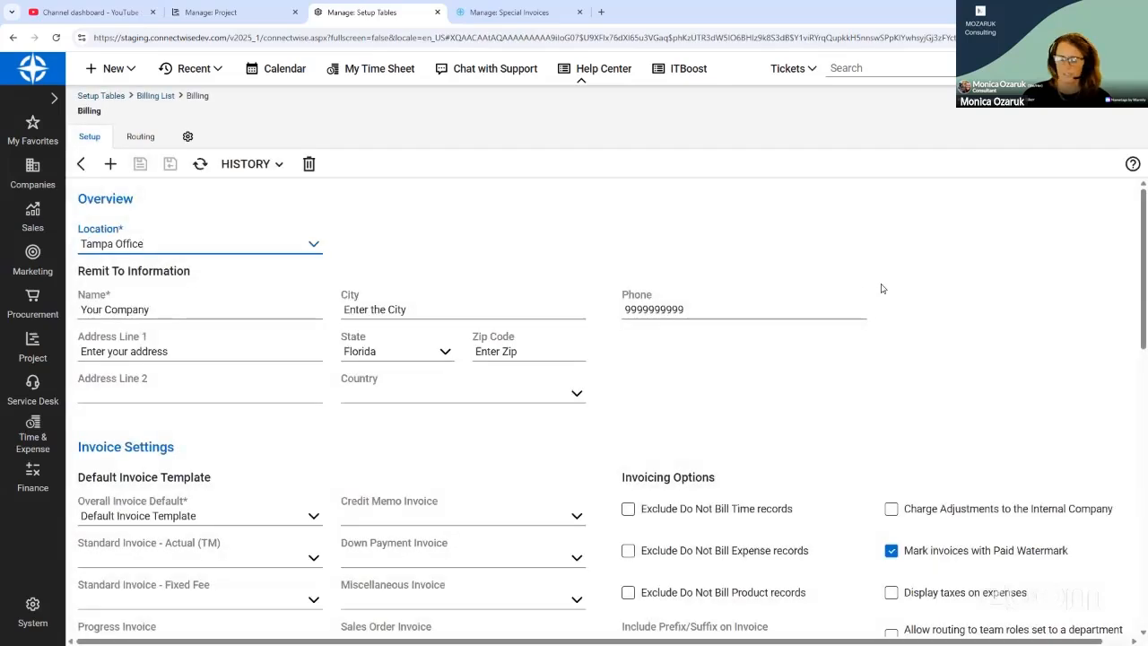
- For projects, enable attaching time to progress invoices, billing unapproved records and restricting down payments; disable billing projects only after they have been closed
key("ctrl+f")
type("atta")
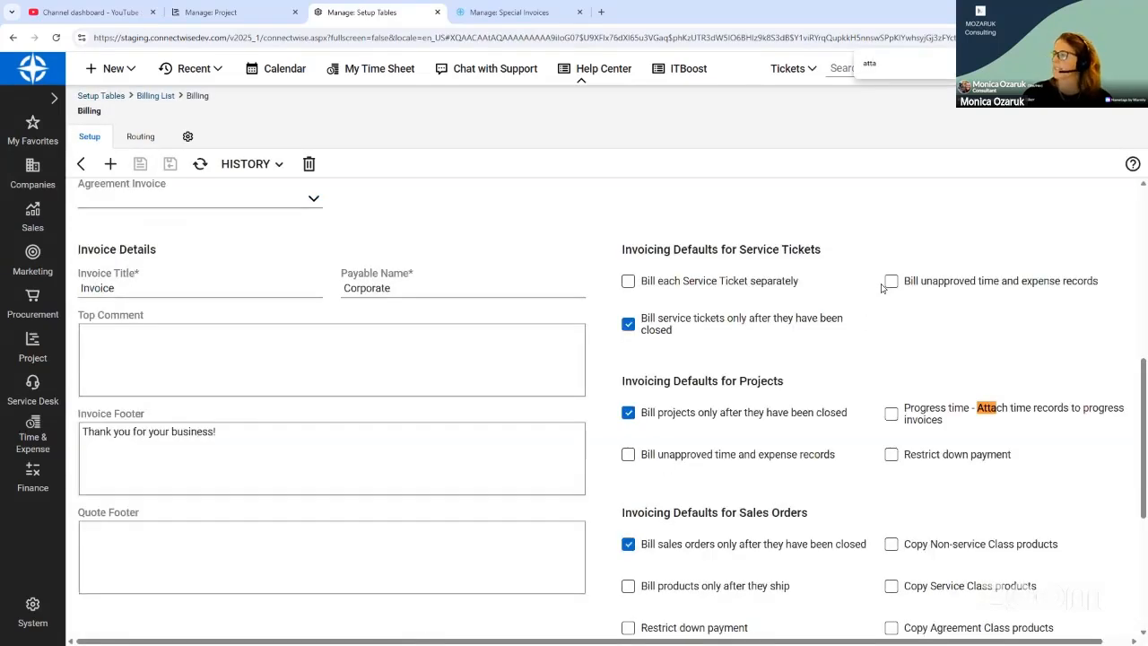
left_click(935, 413)
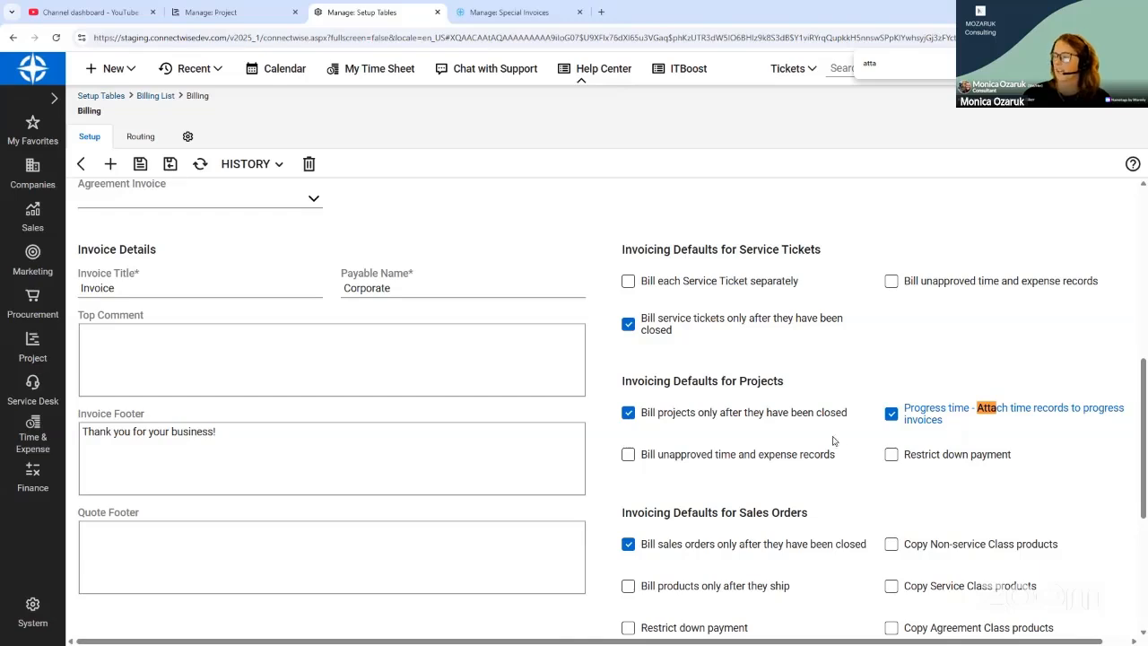
left_click(743, 417)
left_click(720, 460)
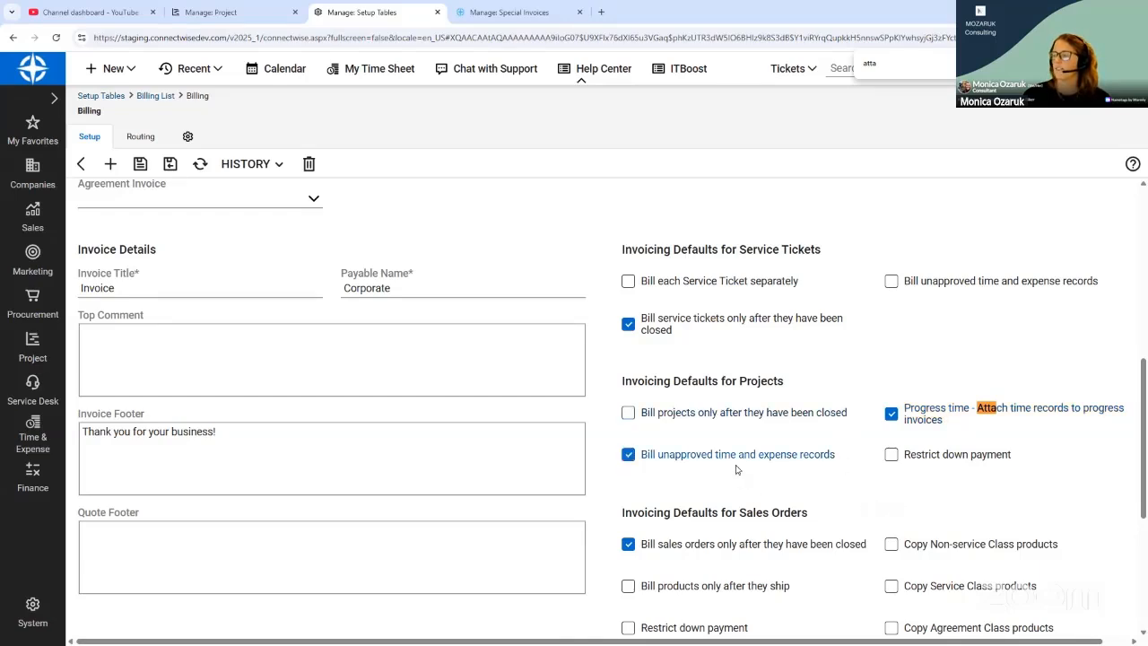
left_click(945, 458)
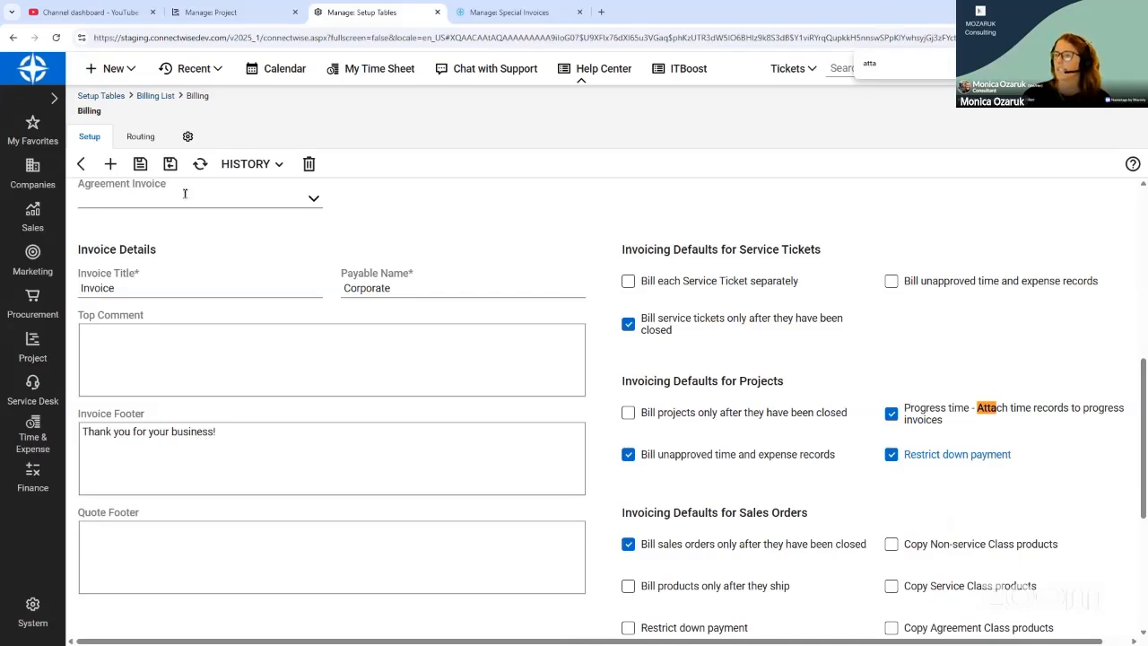
- Return to the setup tables, search for "proj" and open the Projects-2-10 board from the Project Board table
left_click(81, 163)
left_click(205, 176)
type("proj")
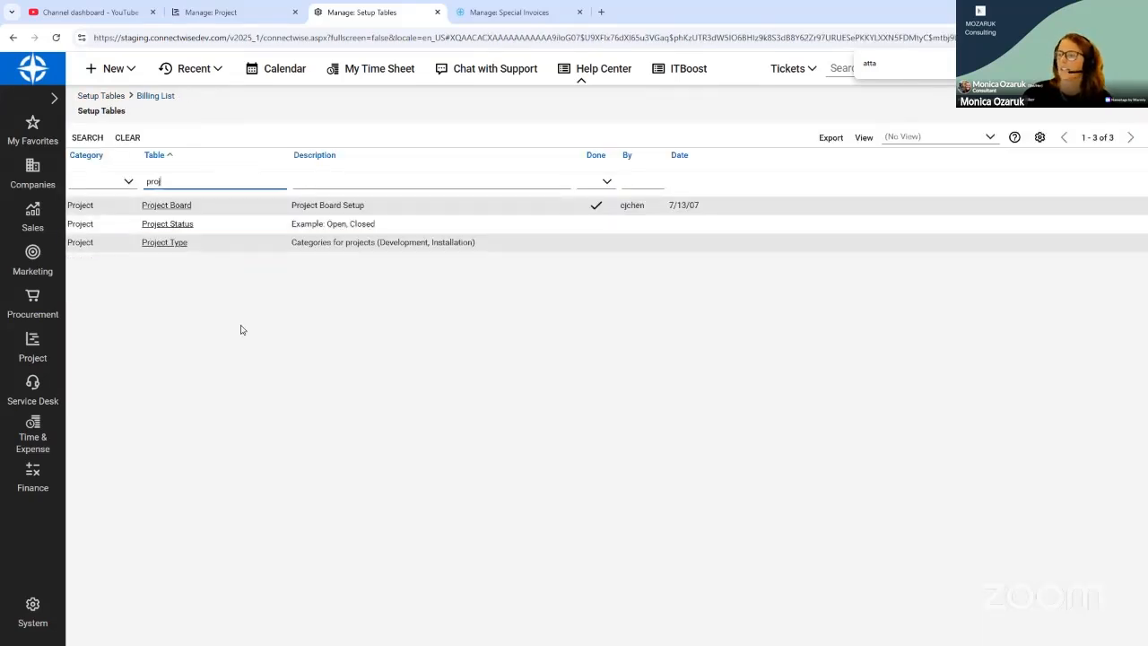
key("ctrl+plus")
key("ctrl+plus")
left_click(240, 267)
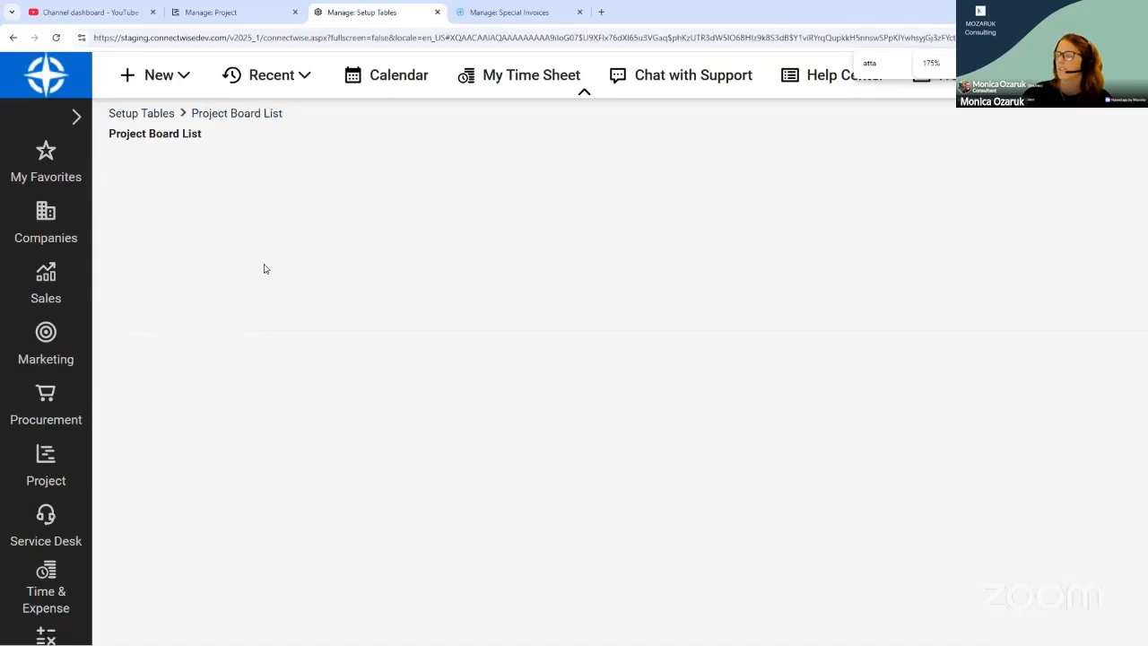
left_click(144, 273)
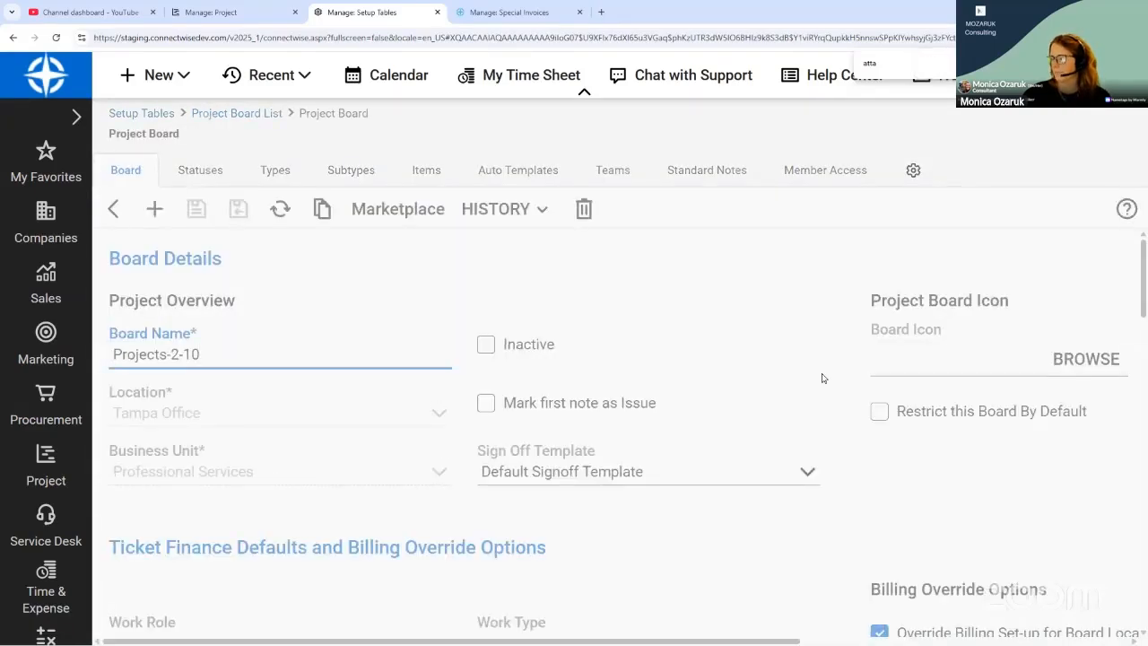
- Examine the Projects-2-10 board's billing override options, switching Override Billing Set-up for Board Location off and back on
scroll(822, 378, "down", 2)
scroll(822, 378, "right", 5)
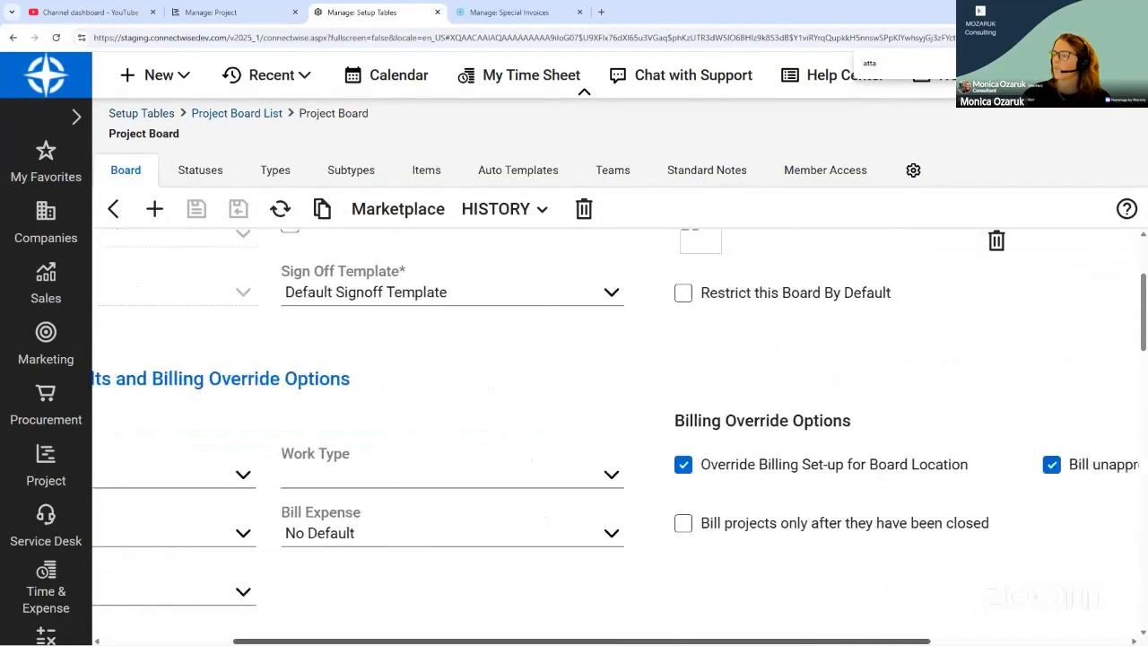
scroll(616, 478, "left", 1)
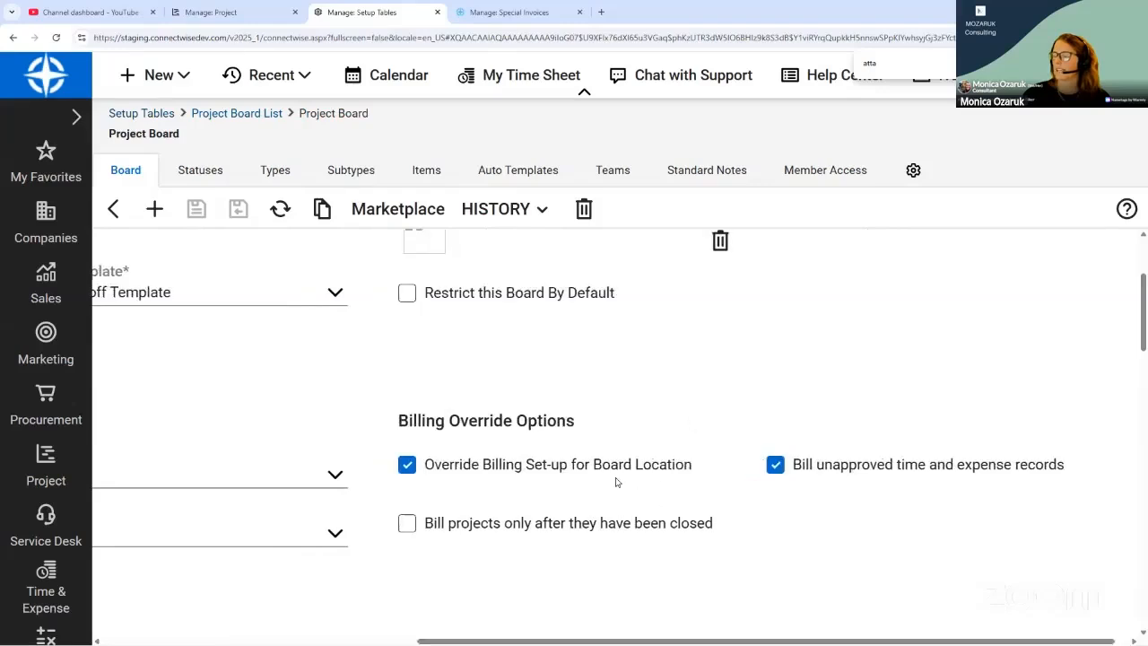
left_click(562, 469)
left_click(563, 469)
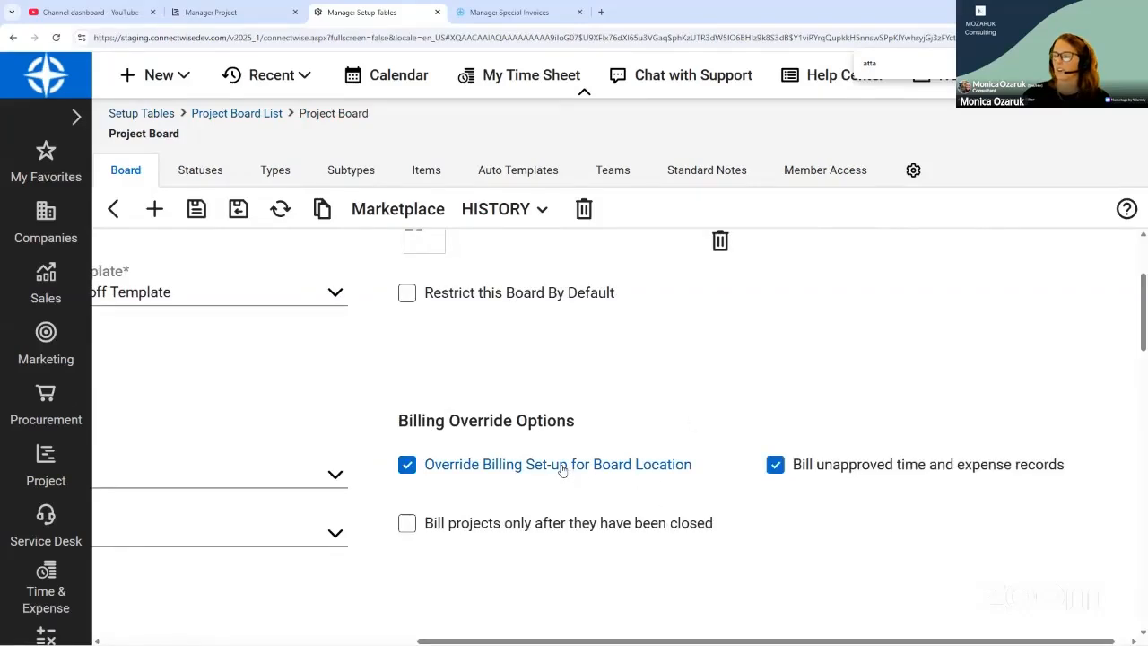
left_click(562, 469)
left_click(563, 469)
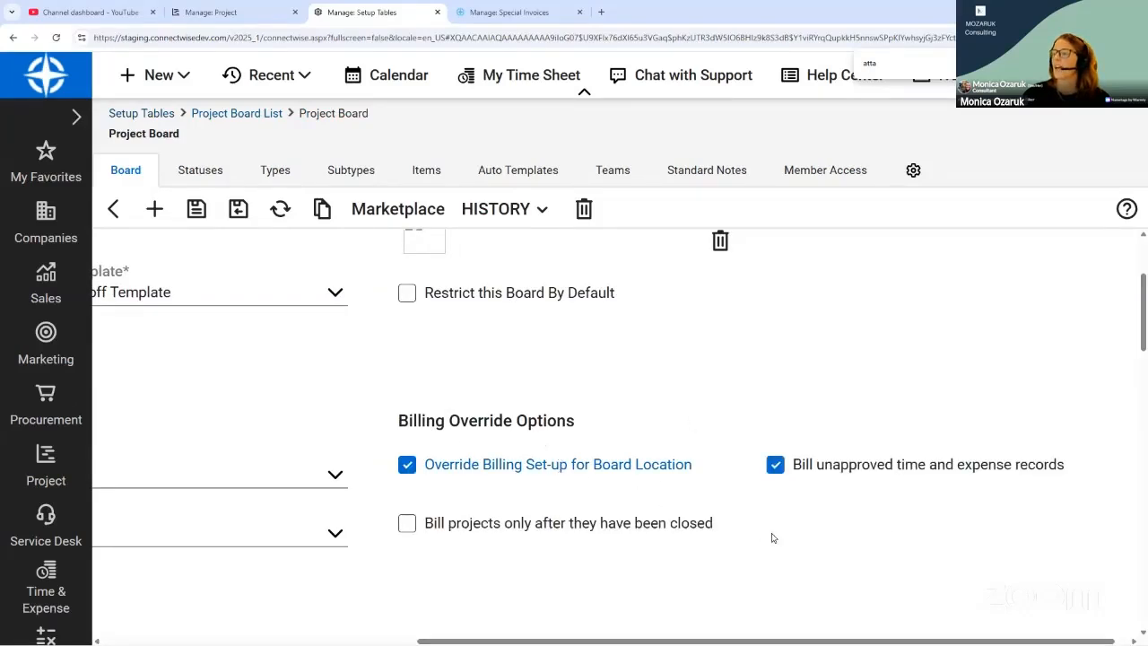
scroll(742, 498, "down", 1)
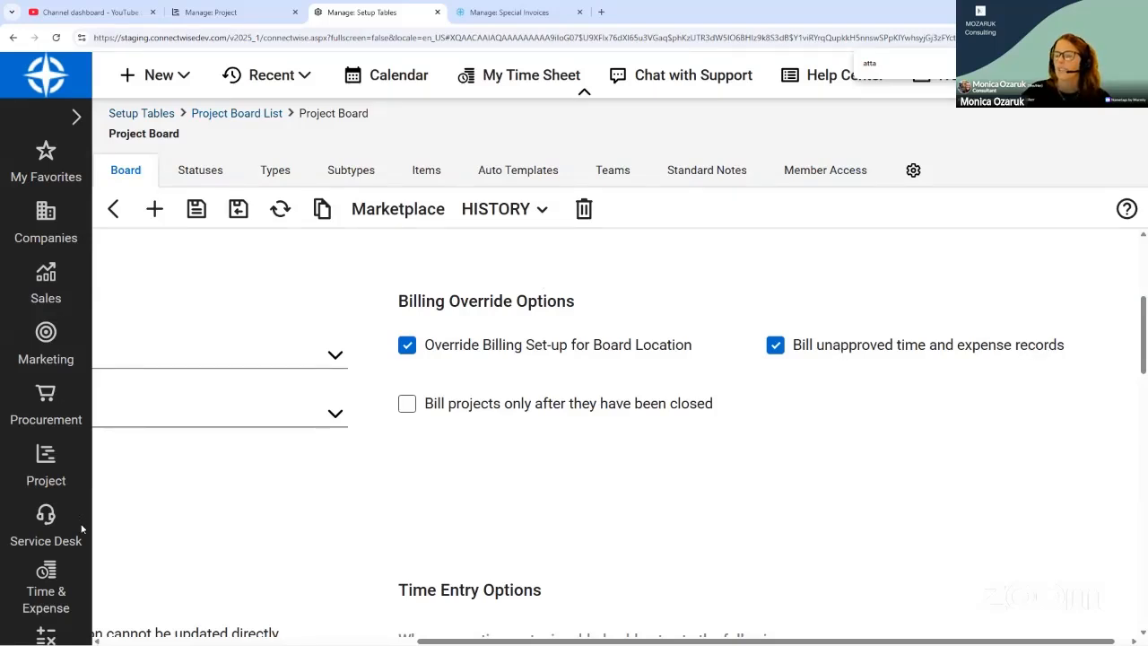
- Open My Approvals for time and expense without saving the board changes, and show all approvals
left_click(49, 574)
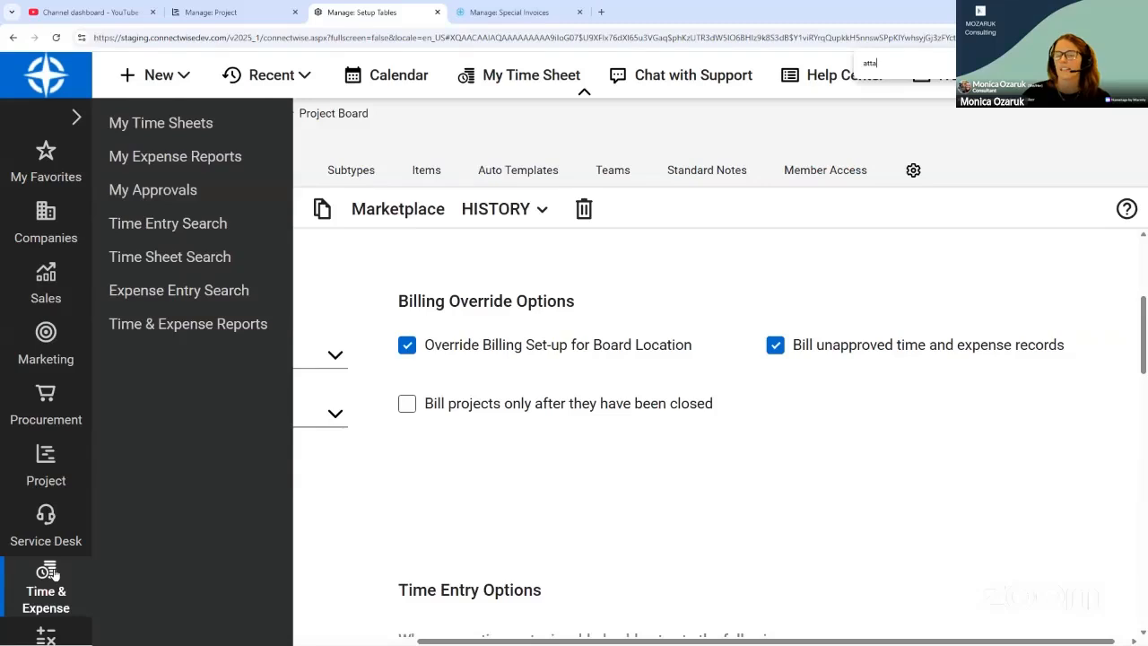
left_click(149, 191)
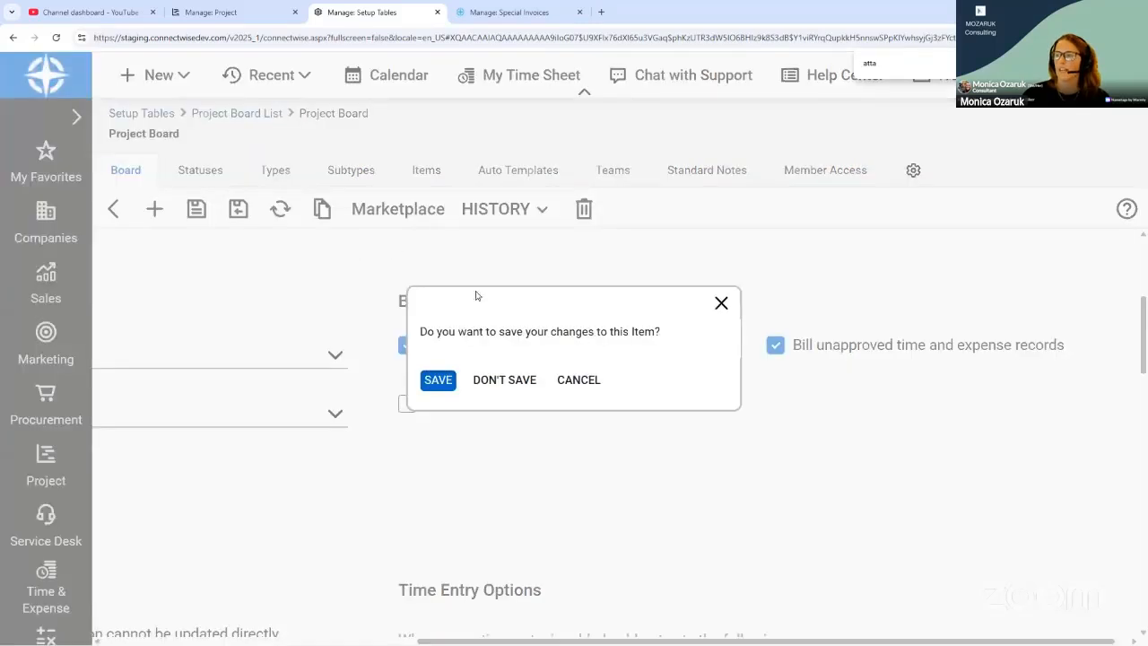
left_click(508, 381)
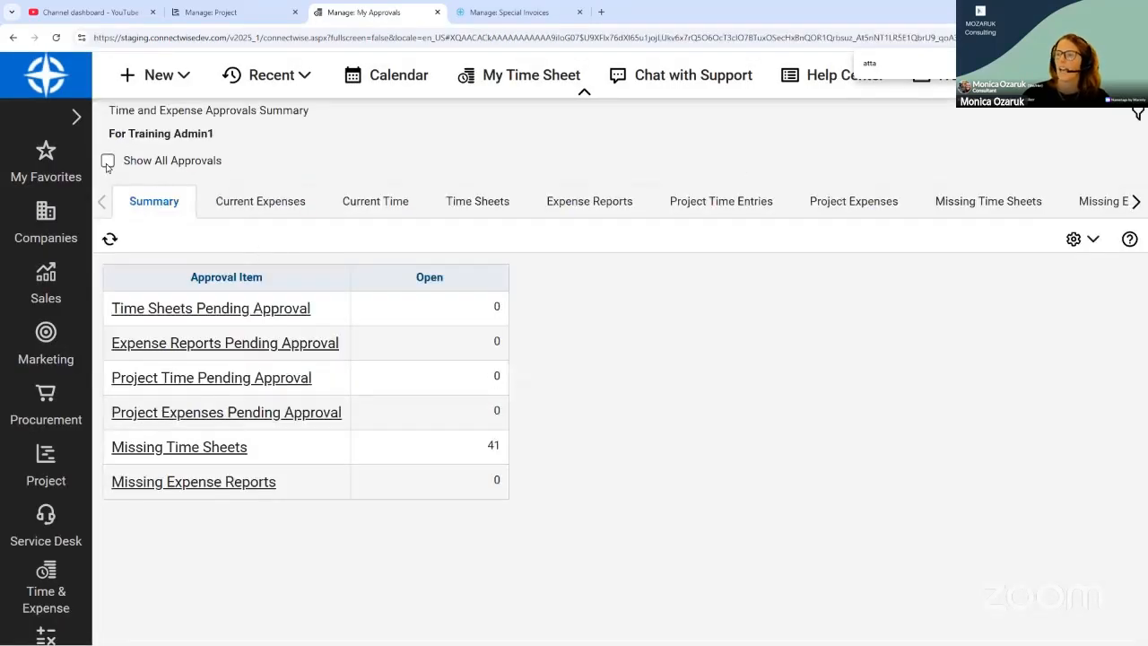
left_click(108, 160)
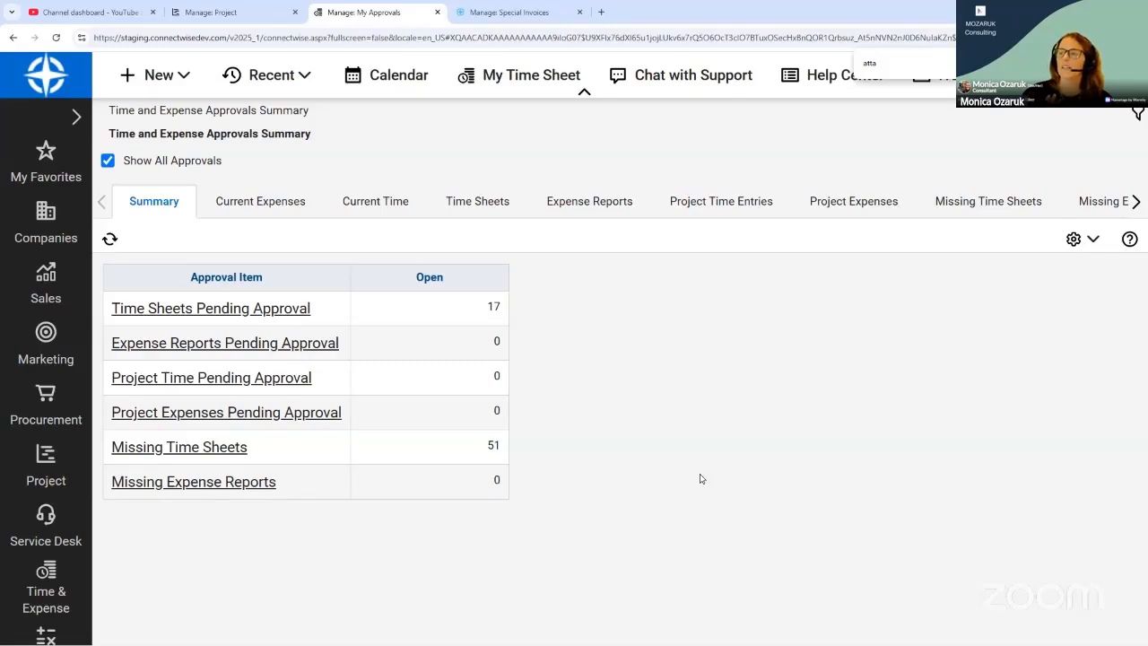
- Switch to the browser page with the open invoice, go to Invoicing from there and run an unfiltered search
key("ctrl+Tab")
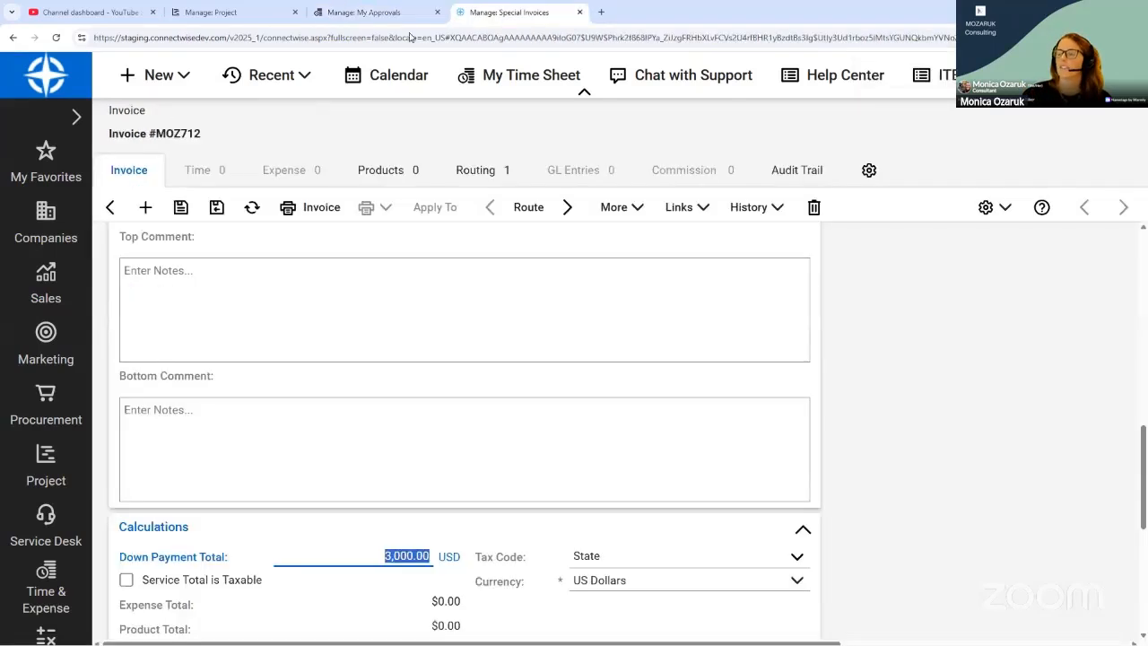
left_click(52, 574)
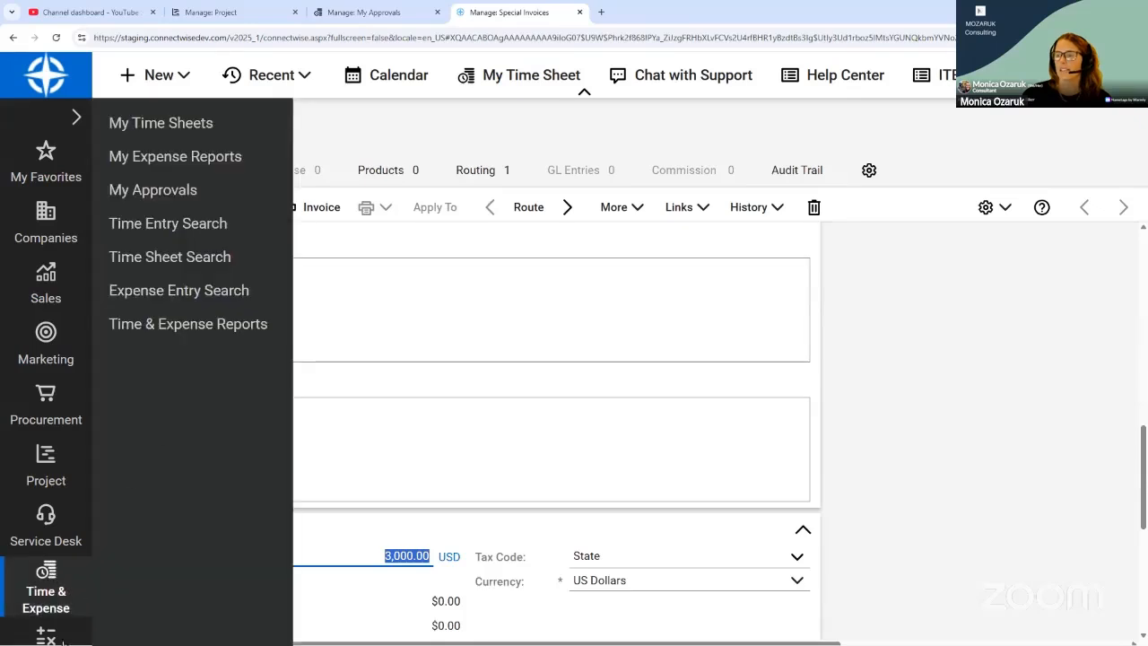
left_click(54, 637)
left_click(164, 235)
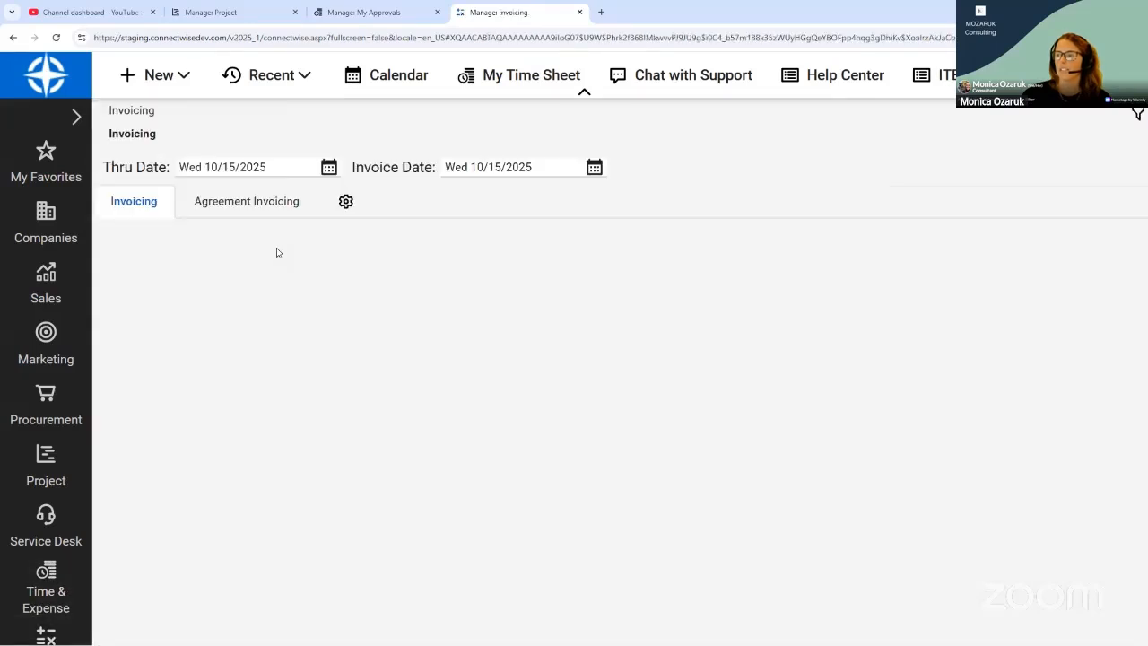
left_click(254, 239)
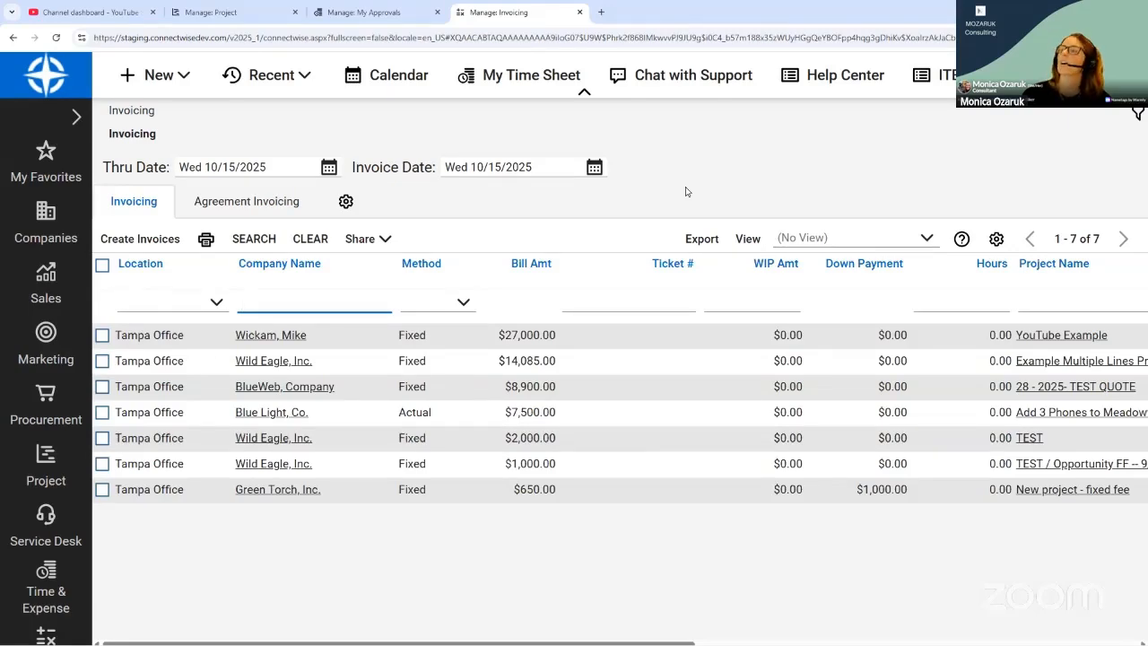
- Compare the time and expense approvals summary with the list of items ready for invoicing
left_click(382, 13)
left_click(451, 13)
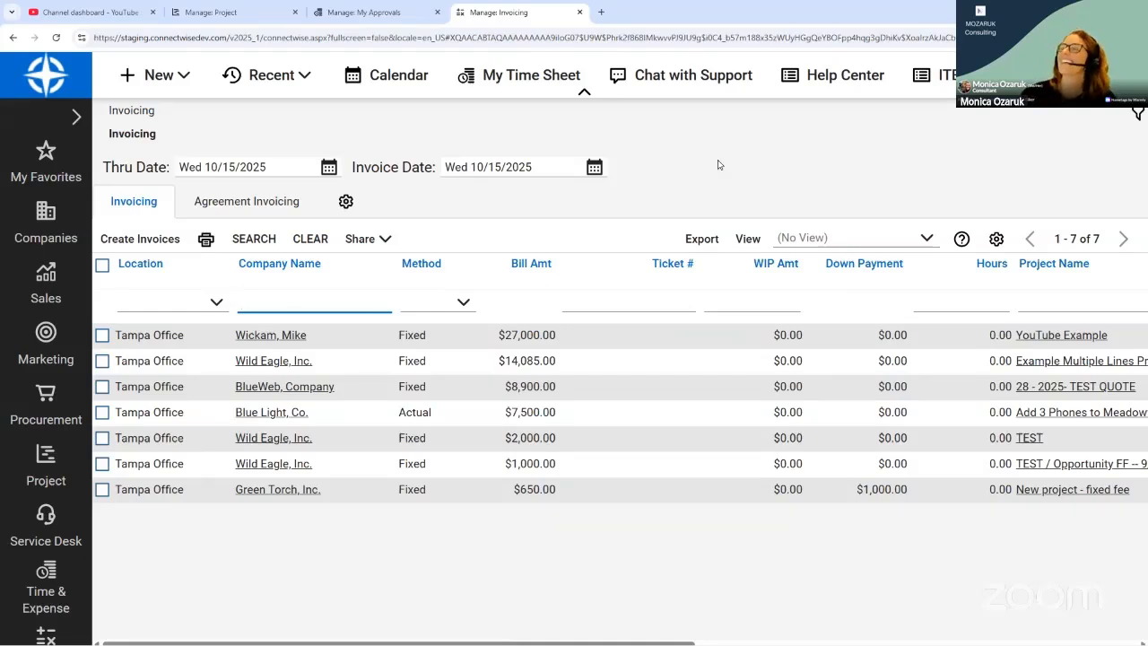
left_click(351, 14)
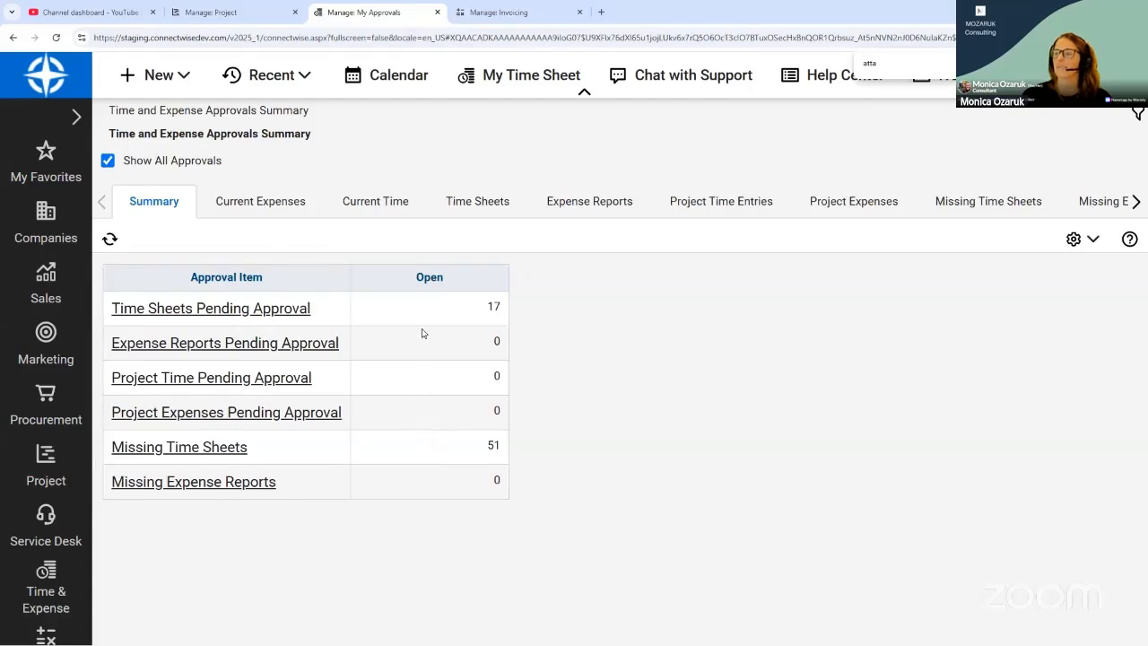
left_click(488, 12)
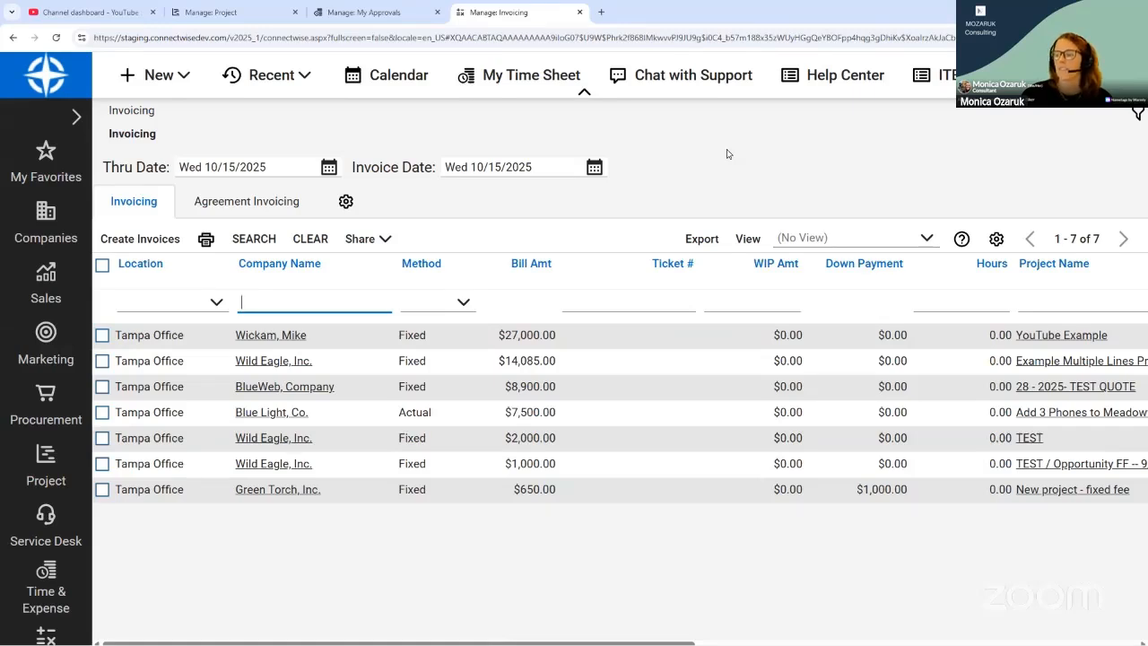
- Open the YouTube Example project, check the billing options in its finance information and return to the invoicing list
left_click(1048, 339)
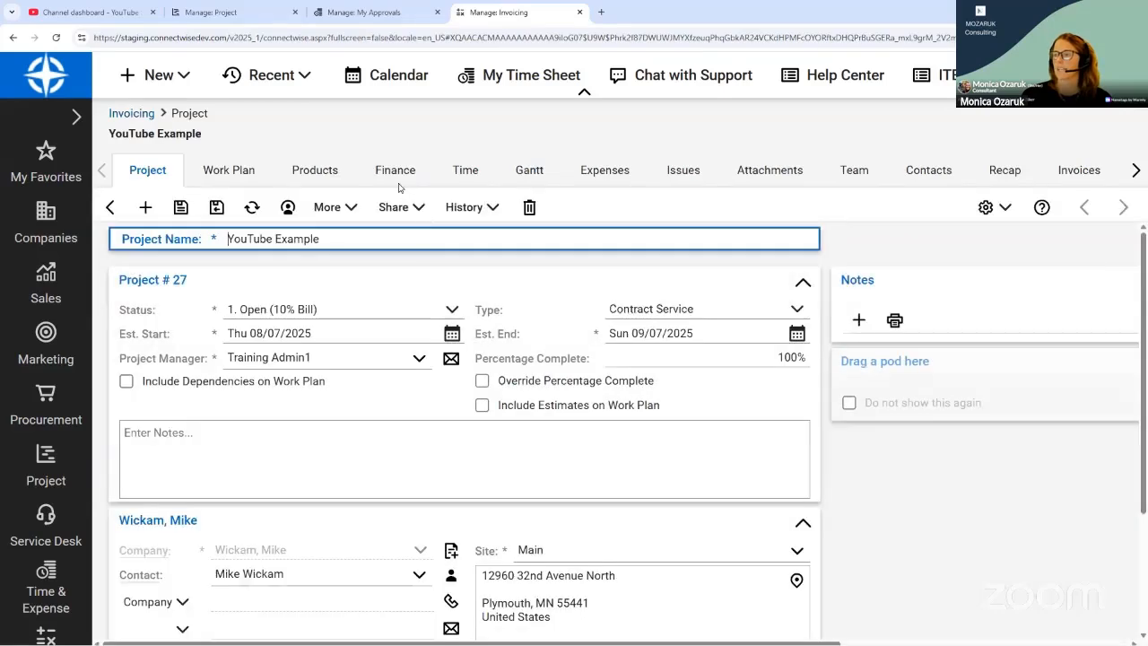
left_click(395, 176)
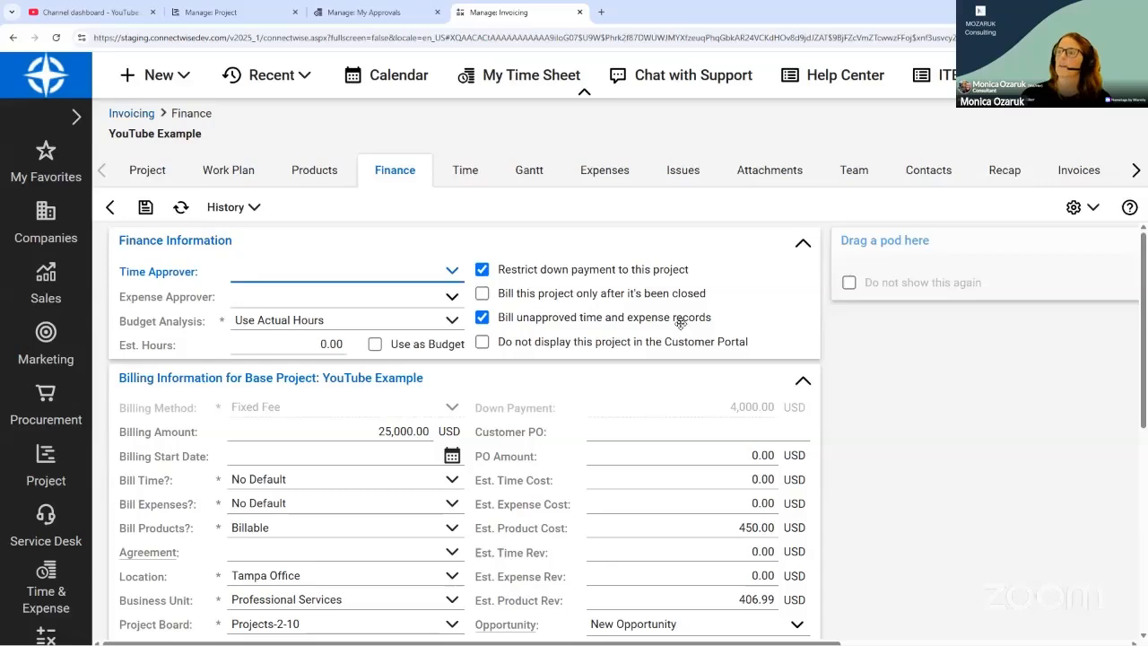
left_click(130, 113)
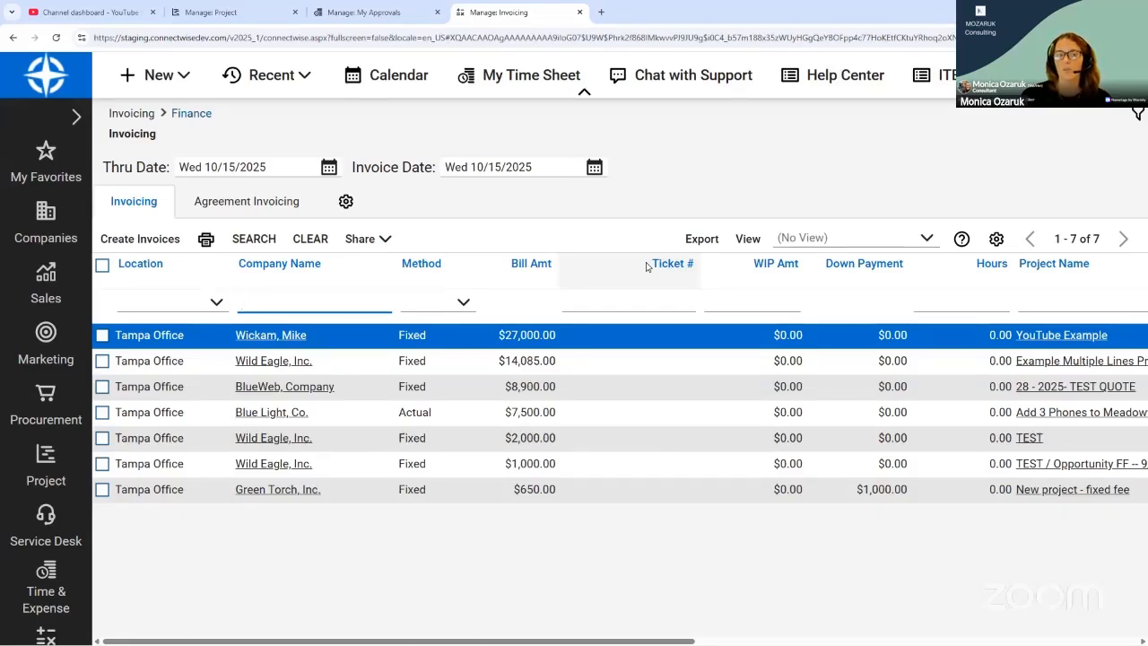
- Check the pending approvals summary again and go back to the invoicing list
left_click(373, 14)
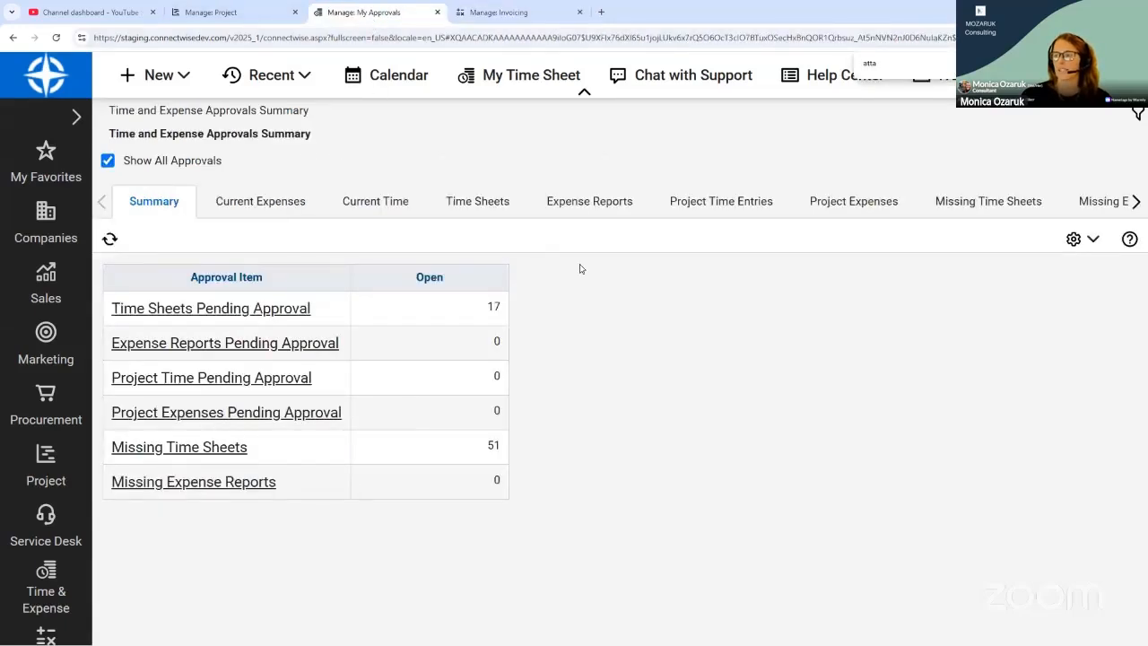
left_click(517, 12)
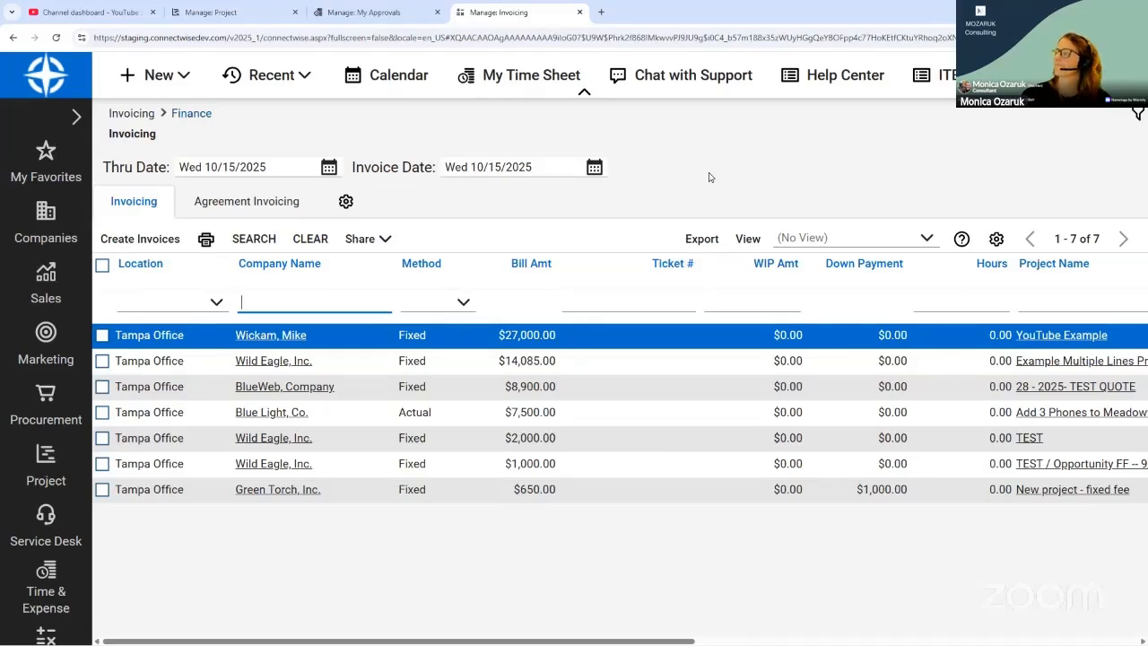
left_click(361, 16)
left_click(516, 14)
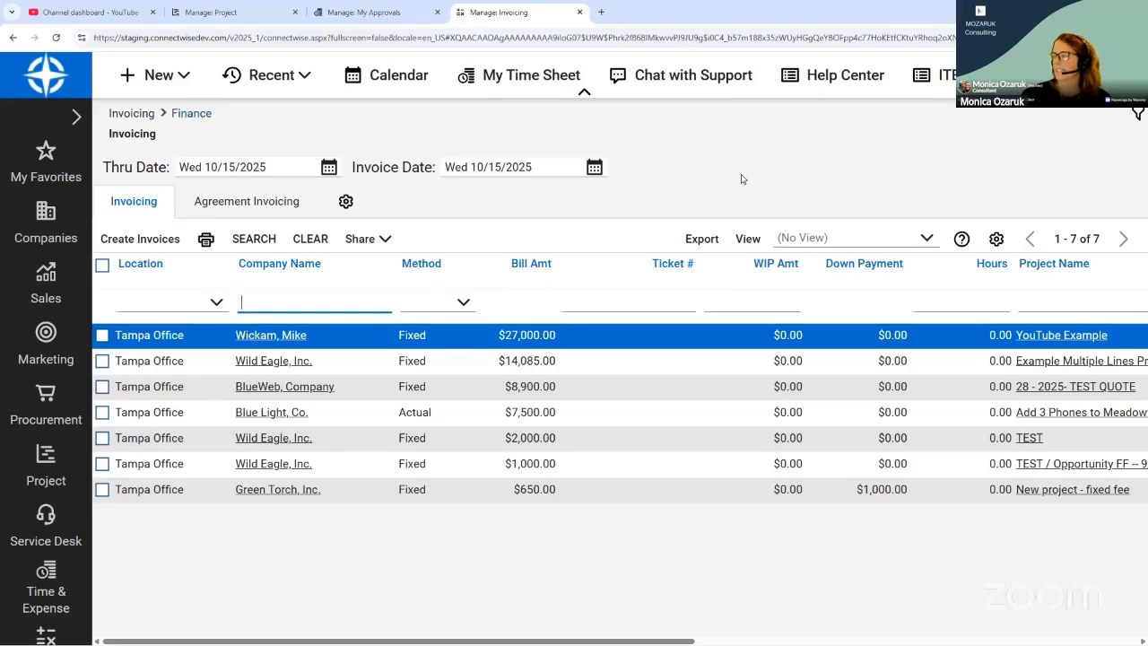
- Review the YouTube Example project's details, dashboard and available statuses, and return to the invoicing list
double_click(264, 342)
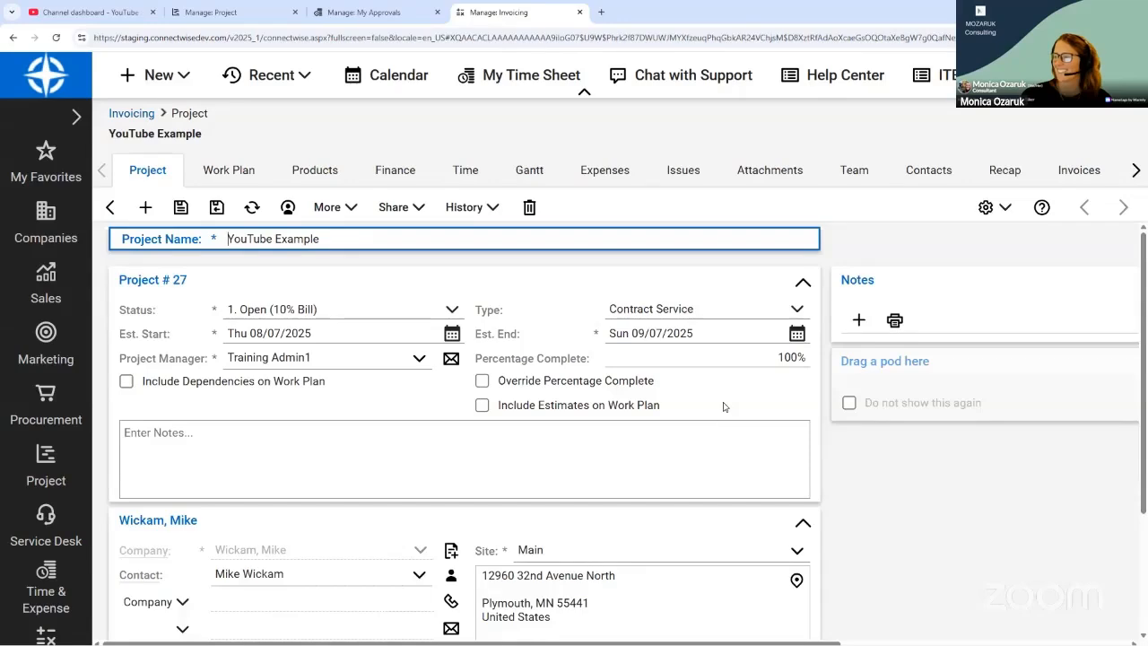
scroll(723, 406, "down", 2)
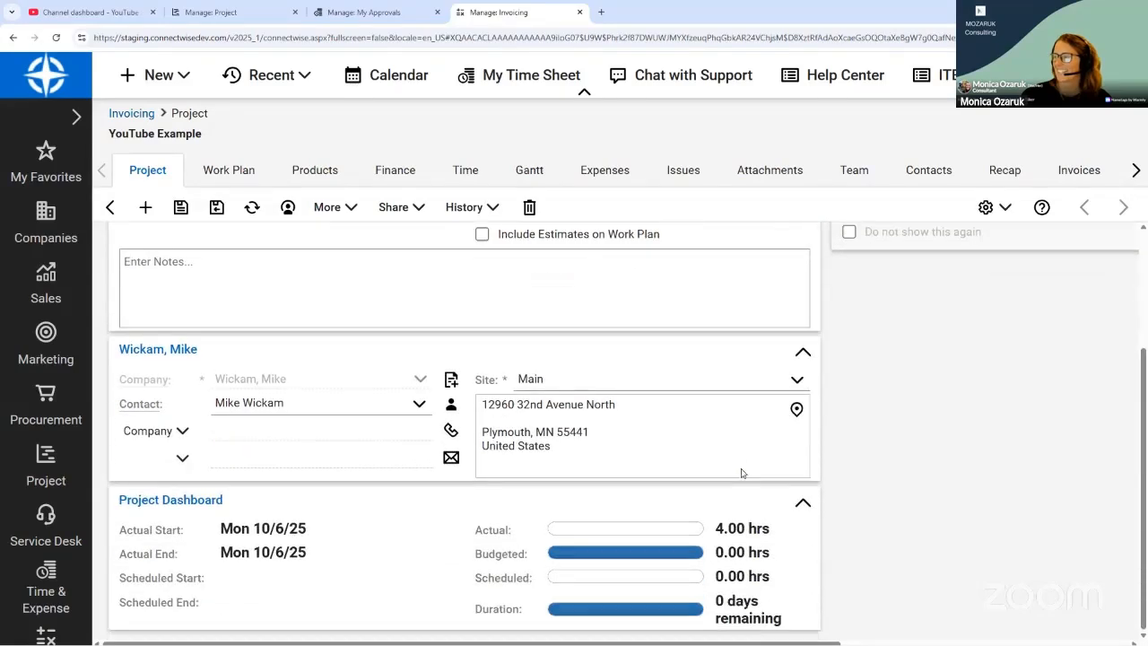
scroll(741, 472, "up", 2)
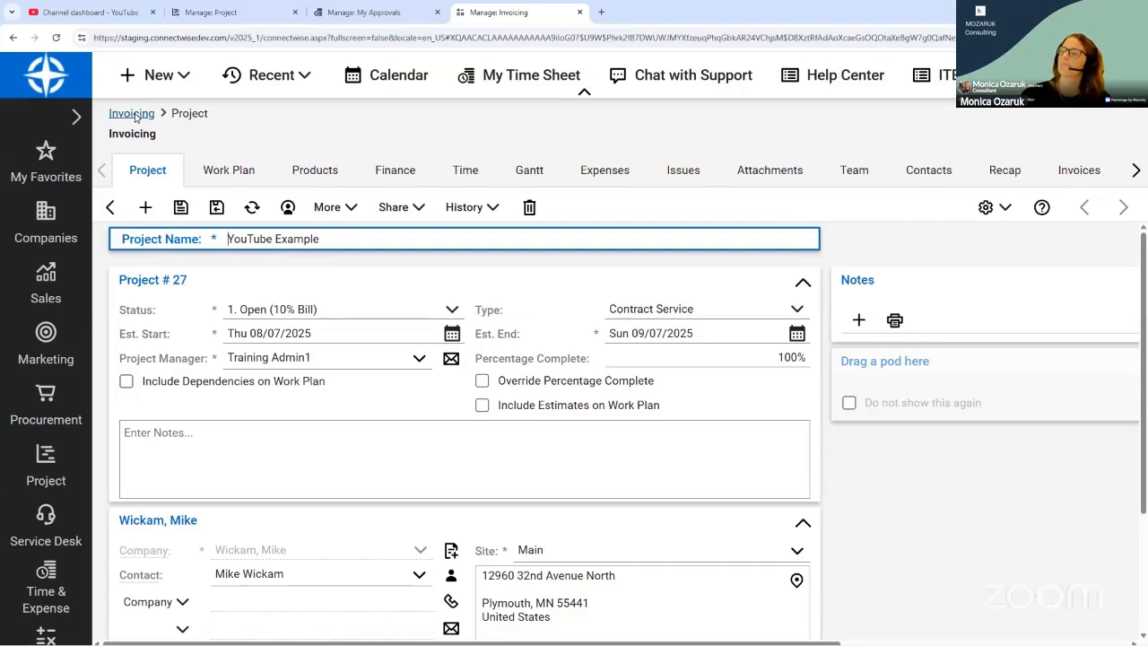
left_click(452, 309)
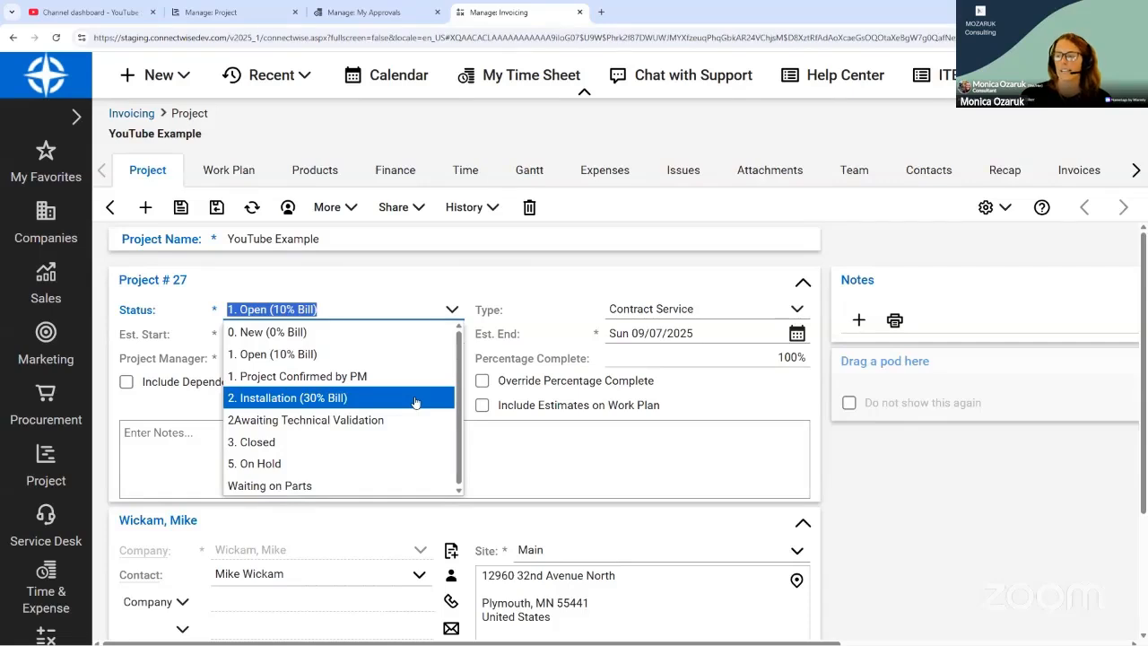
left_click(130, 114)
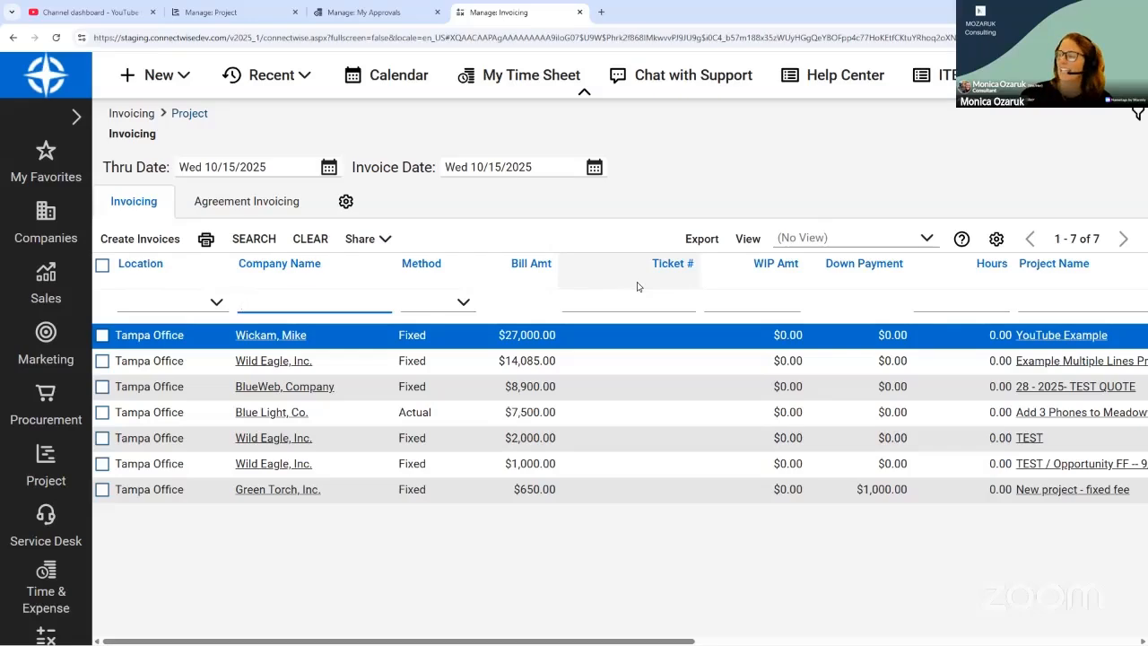
- Reopen the YouTube Example project and set its status to 2. Installation (30% Bill)
left_click(1064, 341)
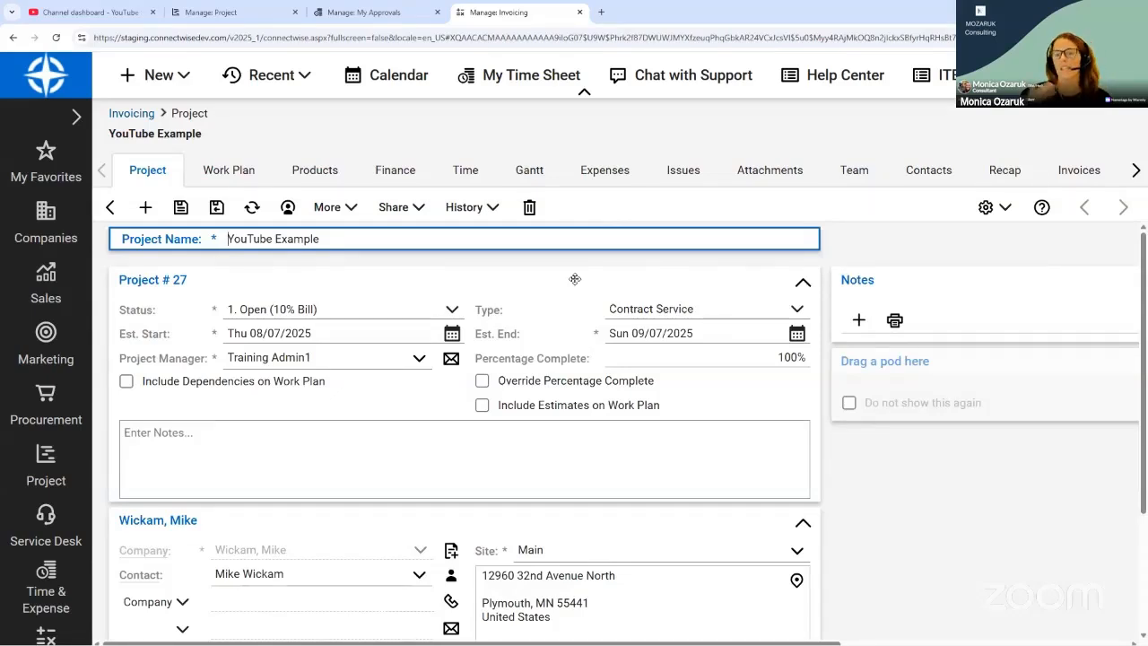
left_click(452, 310)
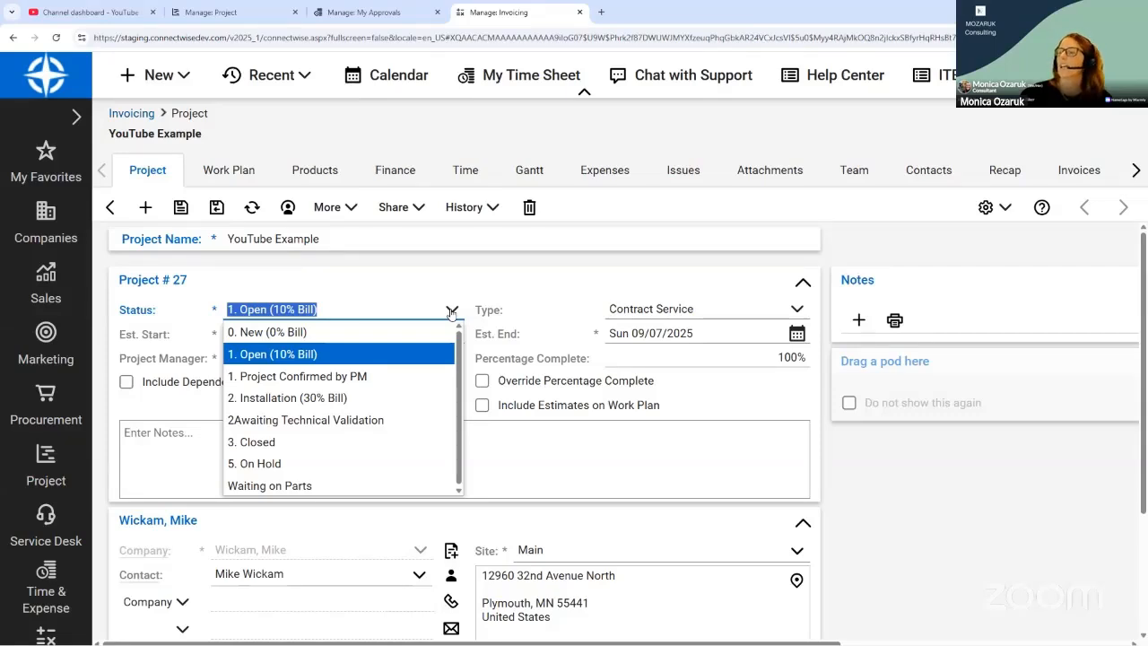
left_click(368, 401)
- Override the project's percentage complete and set it to 15%
left_click(711, 356)
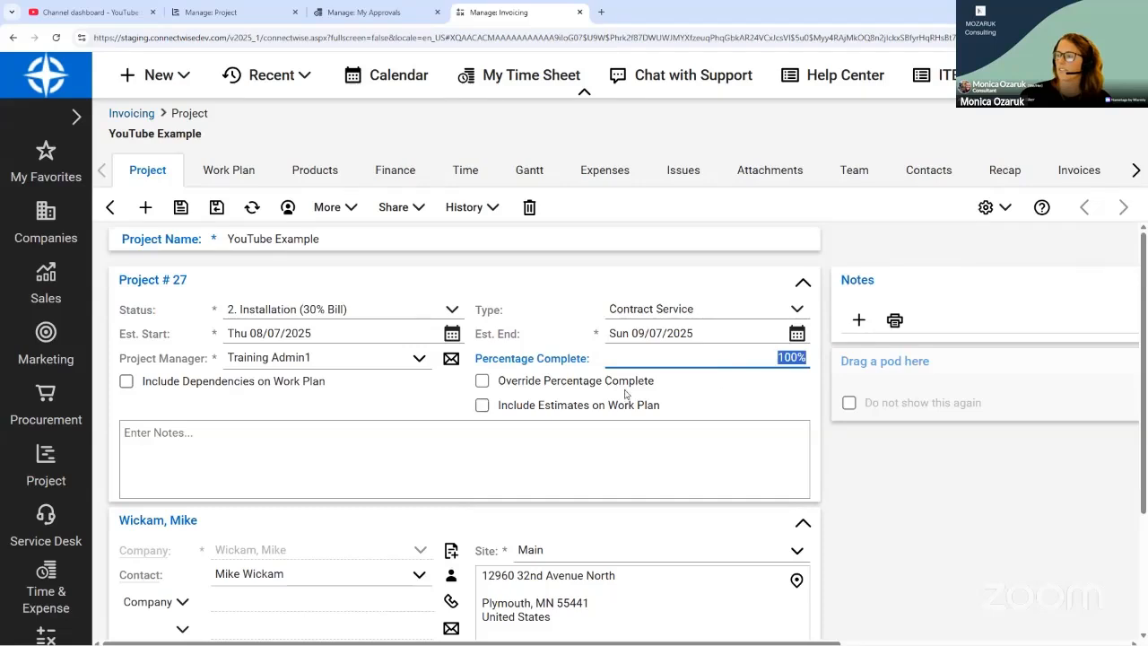
left_click(563, 383)
left_click(739, 357)
type("15")
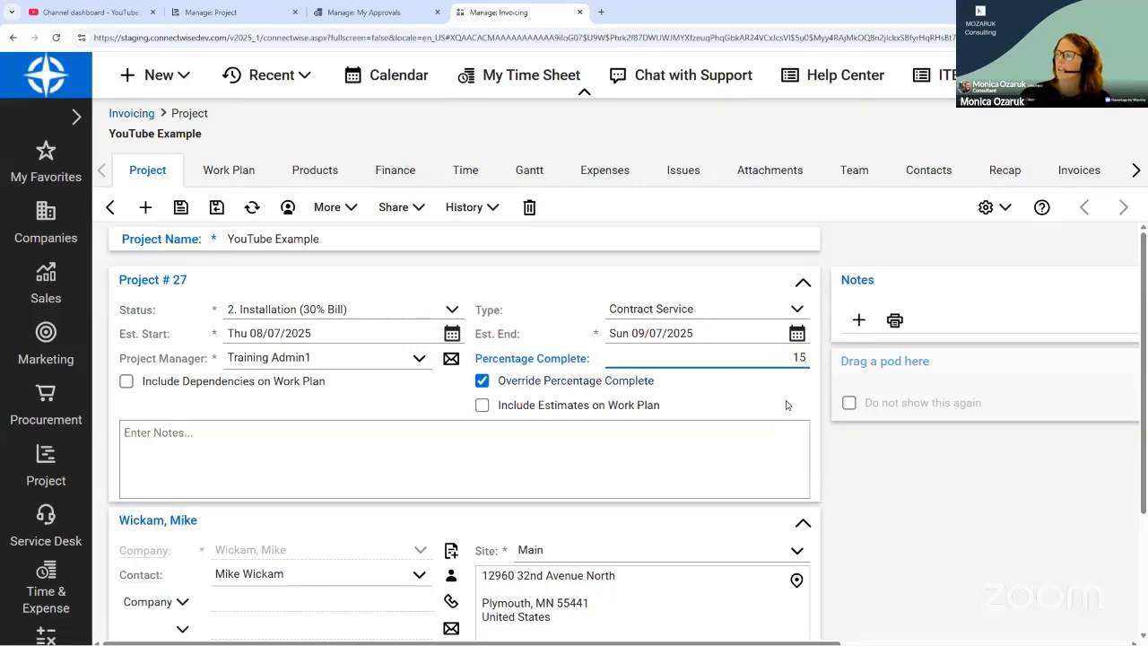
key("Tab")
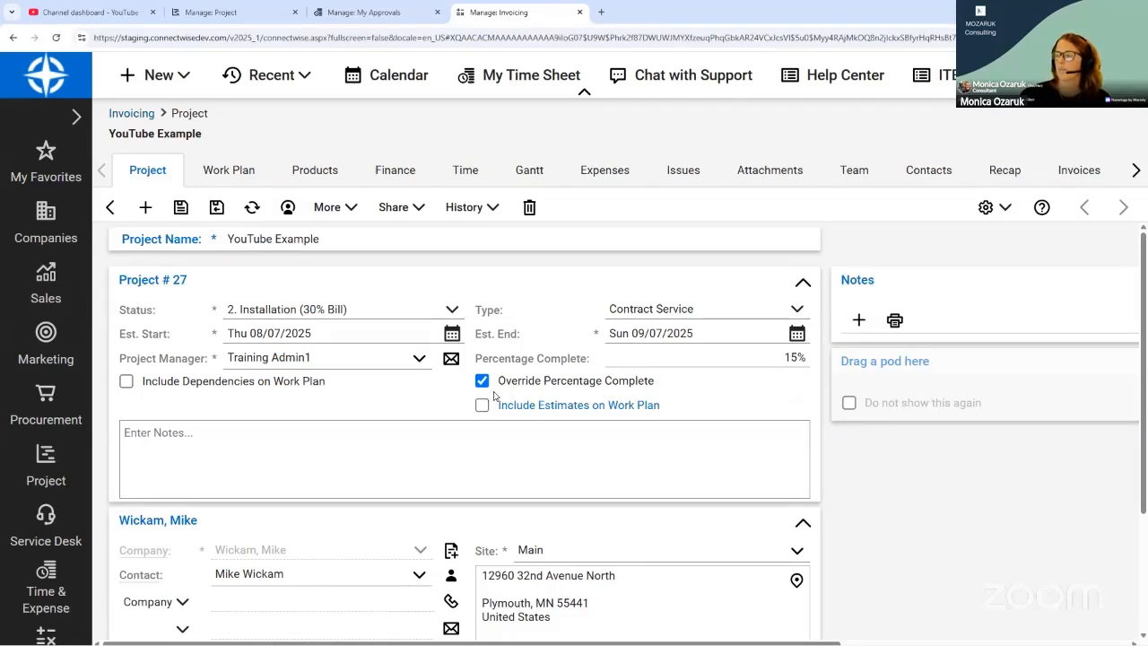
- Turn off the Override Percentage Complete option for the project
left_click(481, 380)
left_click(782, 357)
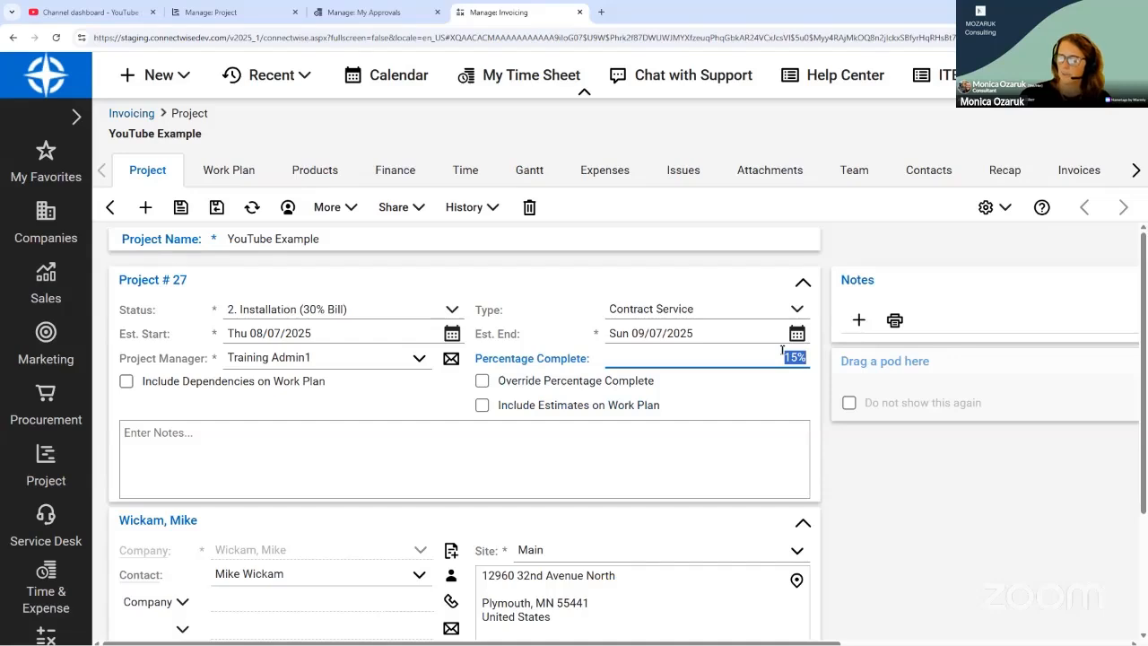
left_click(744, 392)
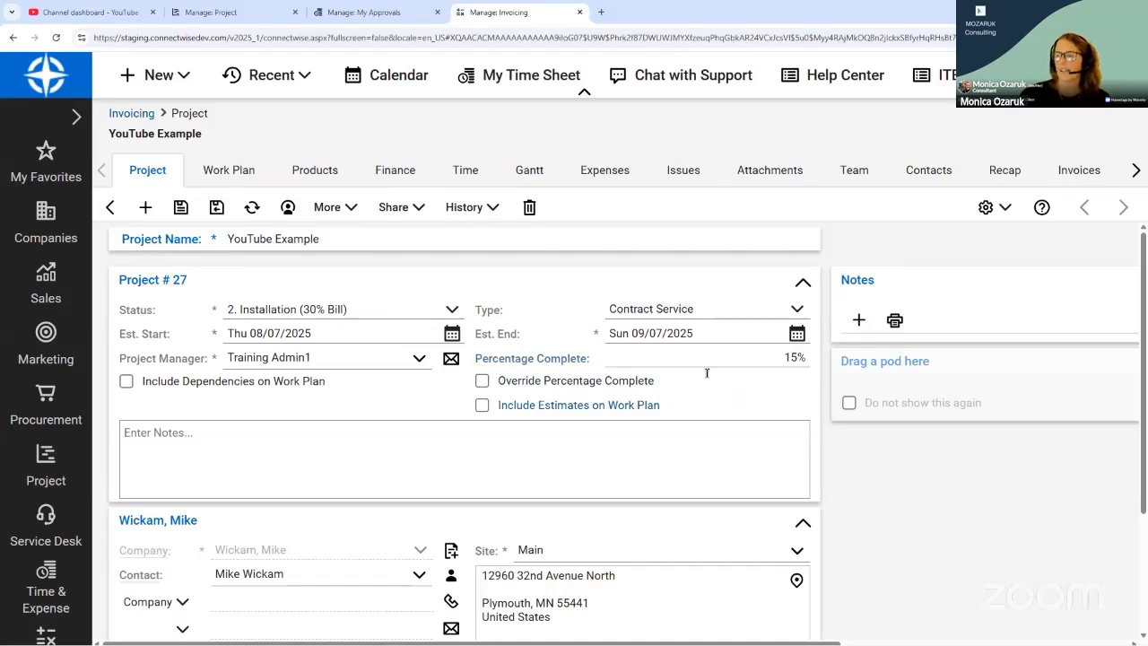
- Check the status options available for the YouTube Example project
left_click(449, 312)
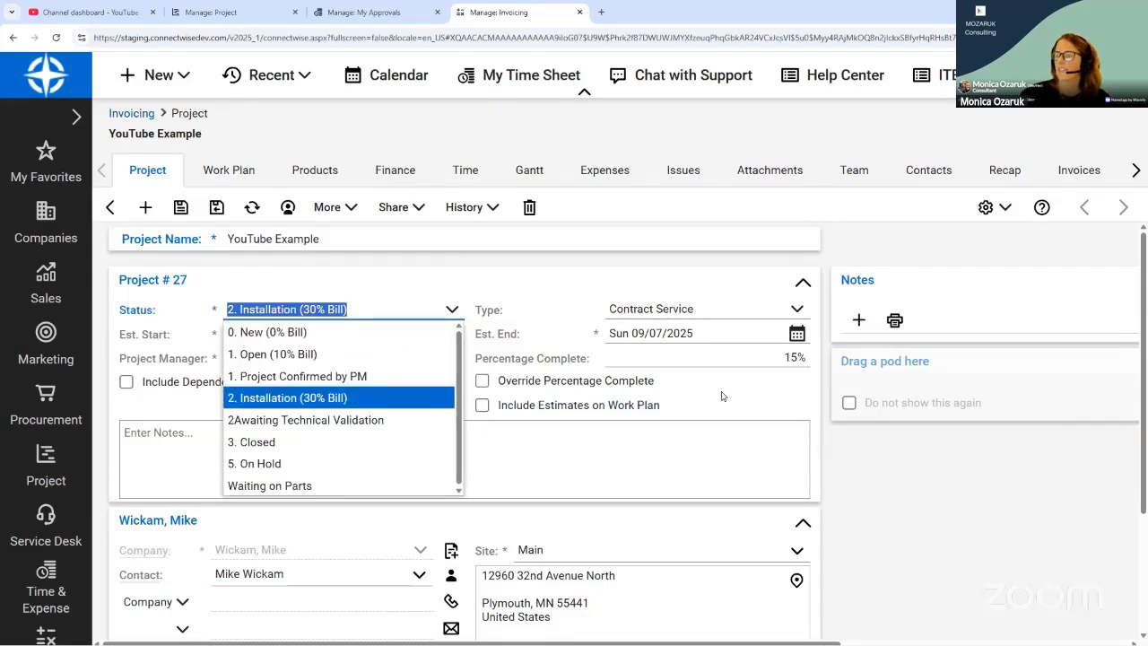
scroll(716, 349, "down", 2)
scroll(718, 350, "up", 2)
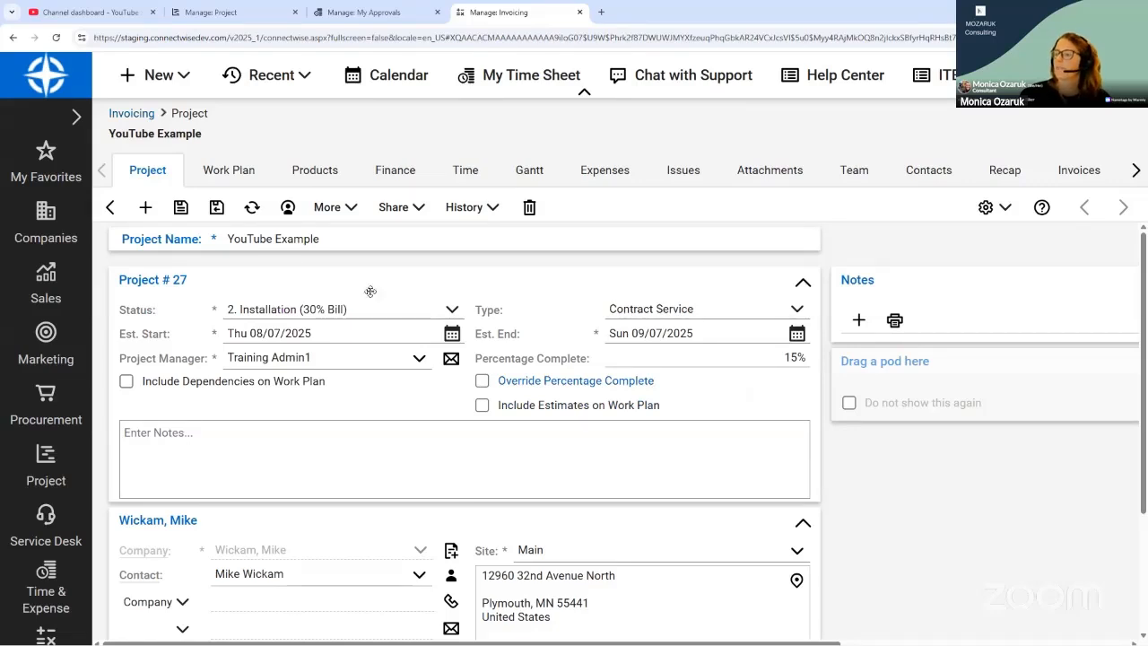
- Choose Use Actual Hours for Budget Analysis in the project's finance details, save, and open its time entries
left_click(383, 179)
left_click(428, 388)
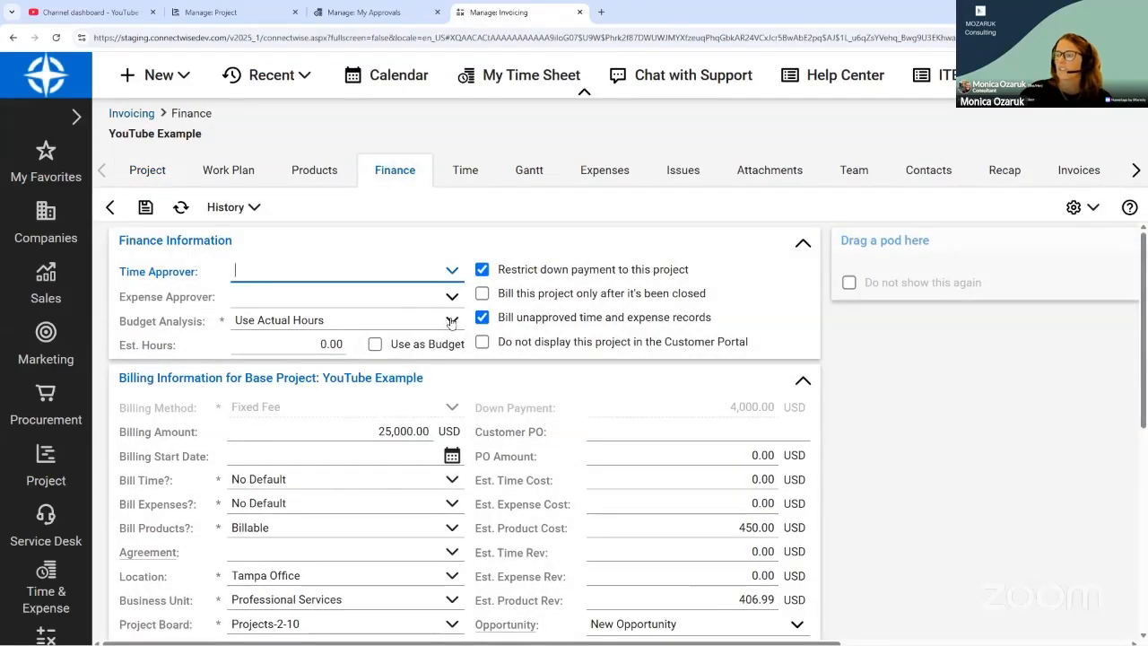
left_click(452, 319)
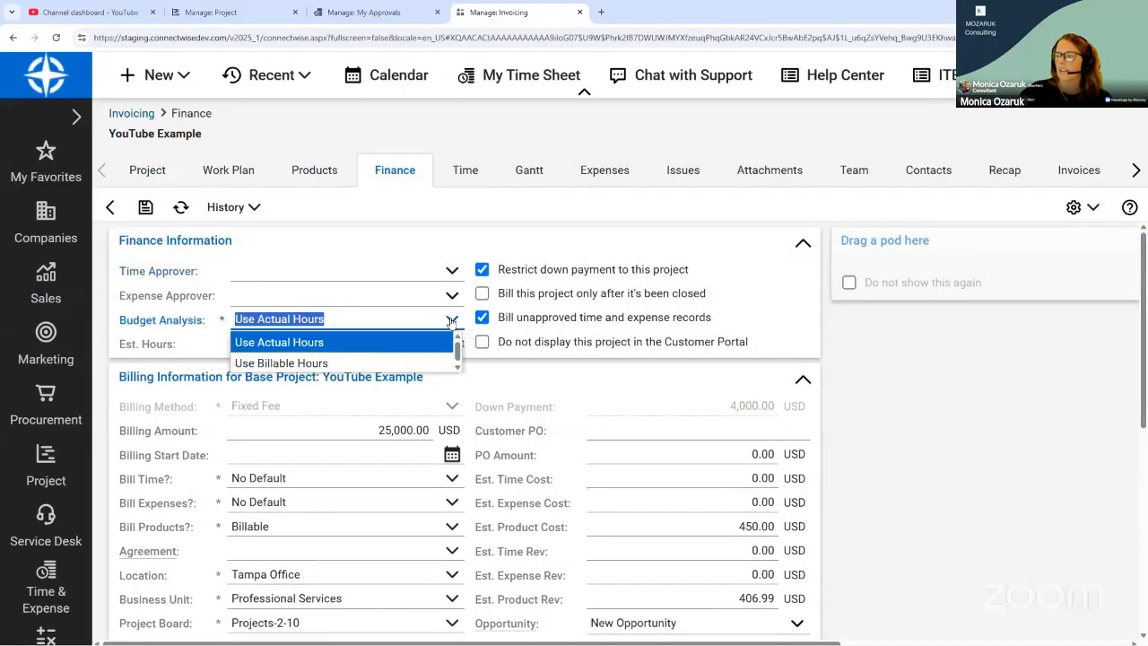
left_click(394, 342)
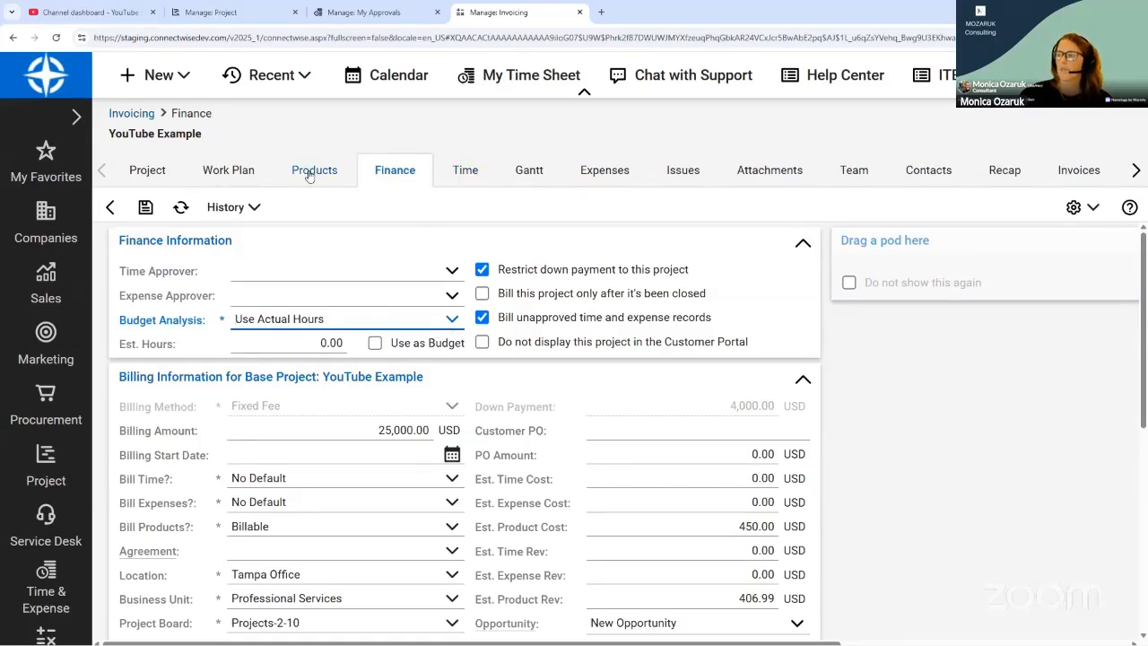
left_click(465, 171)
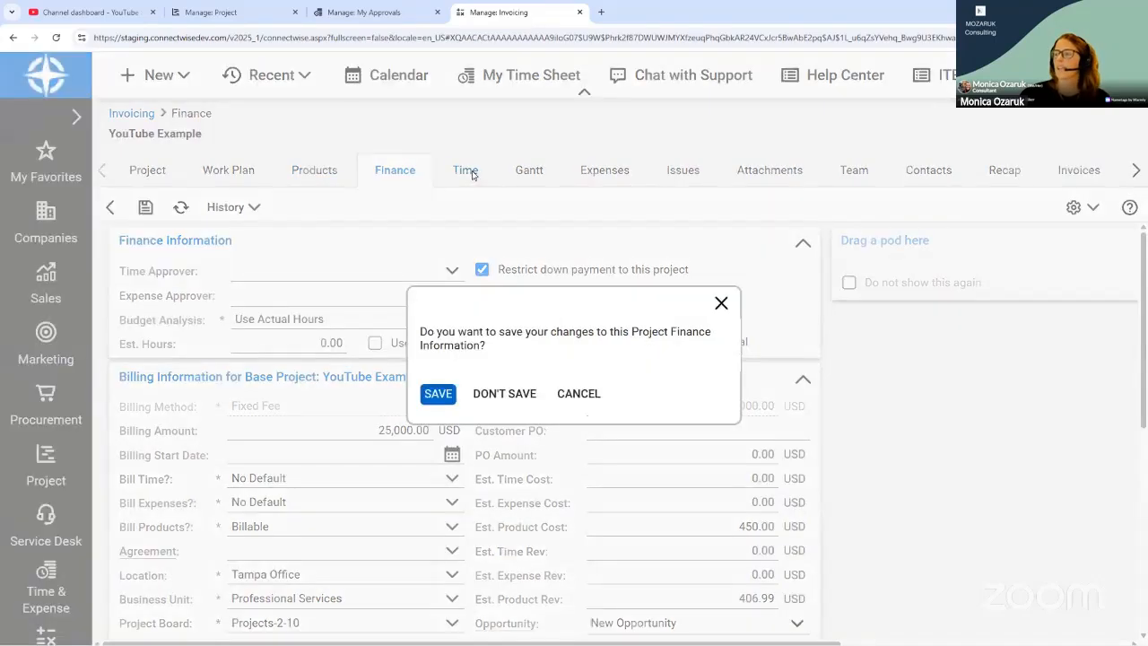
left_click(436, 392)
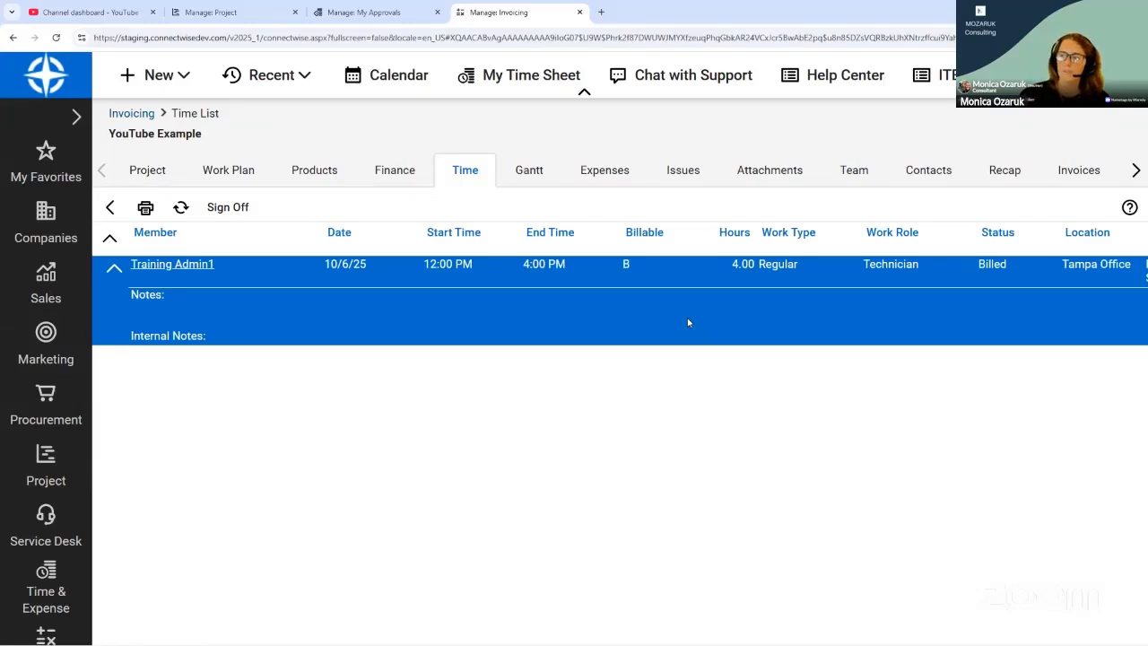
- Review the YouTube Example project's finance details and its 10/6/25 time entry, including the work type and billable settings
left_click(394, 172)
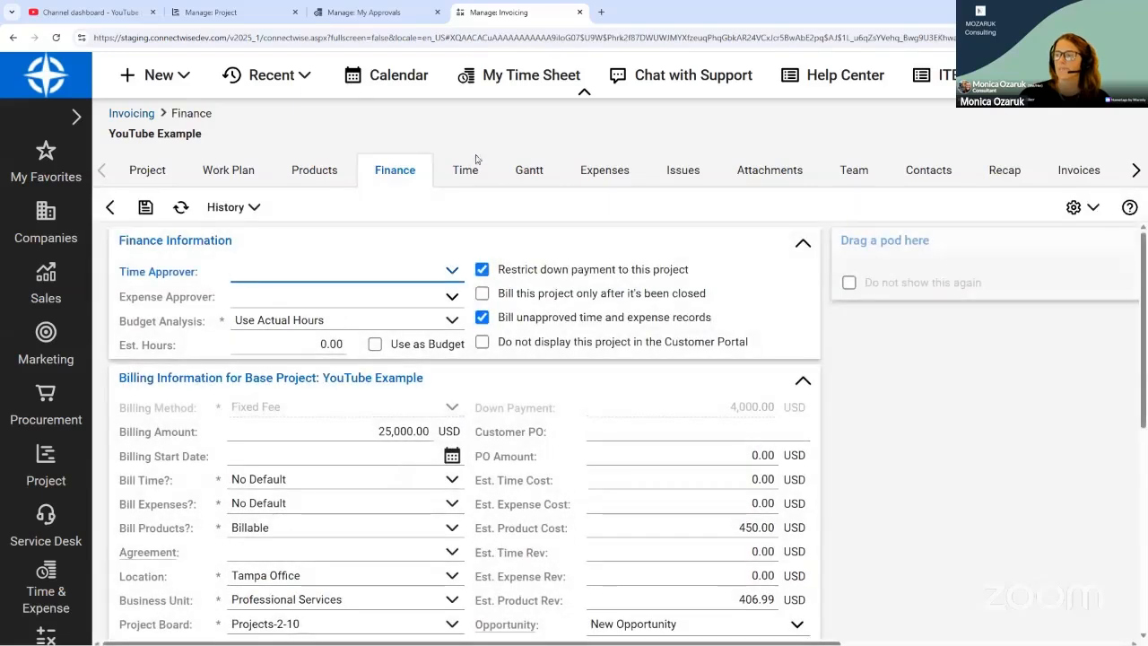
left_click(473, 172)
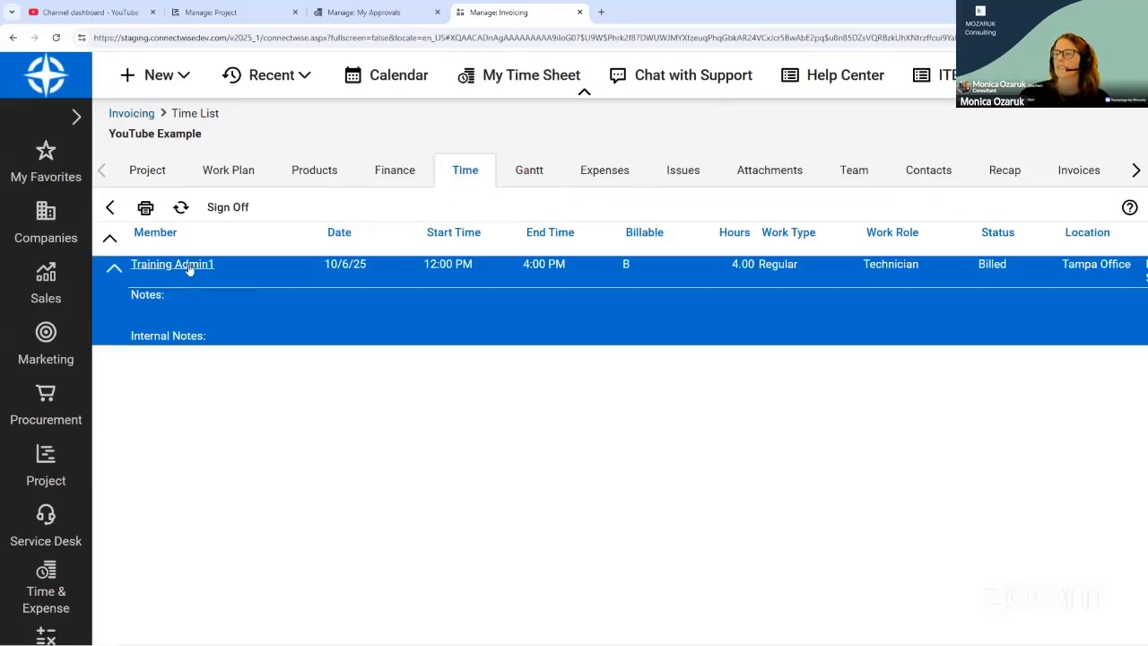
left_click(189, 266)
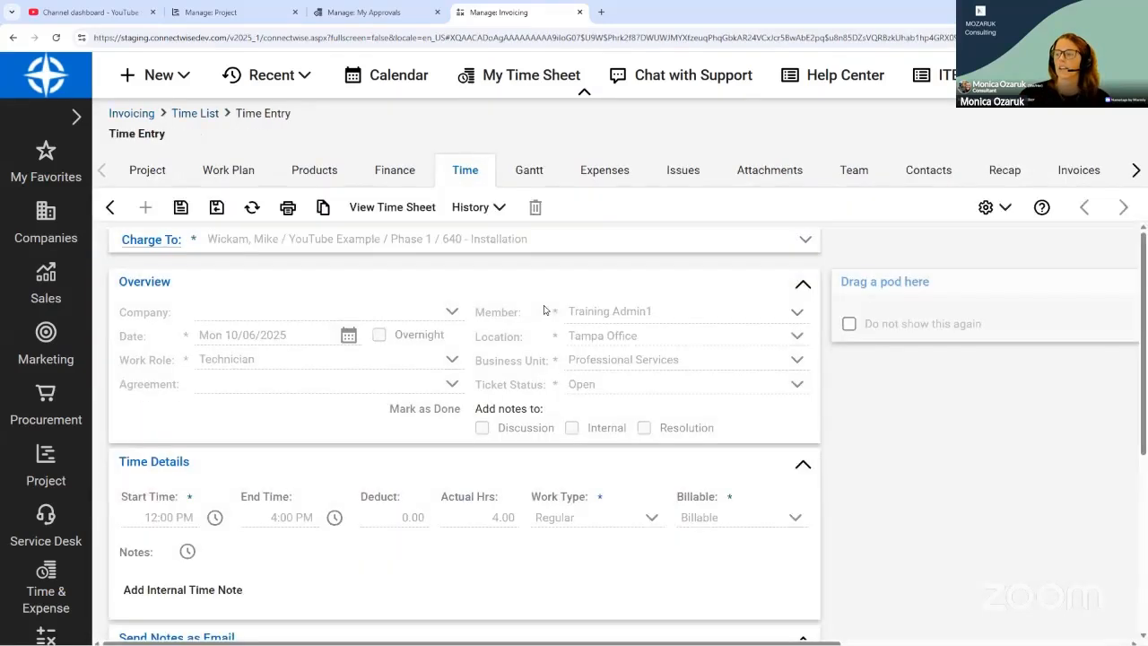
scroll(628, 515, "down", 1)
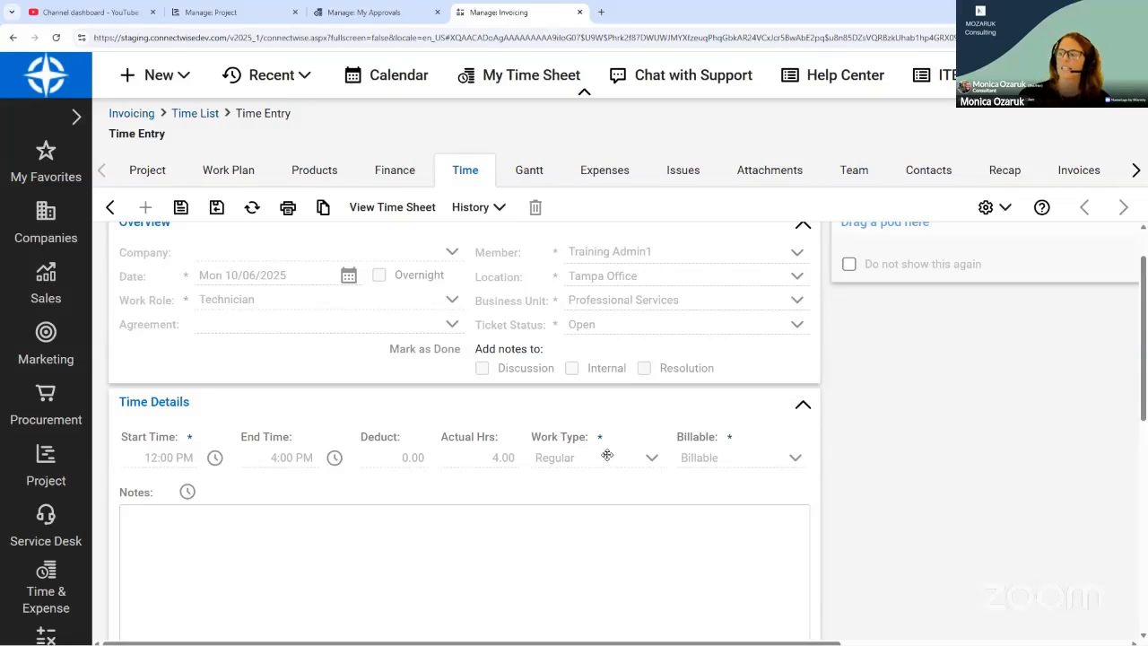
double_click(675, 457)
left_click(729, 459)
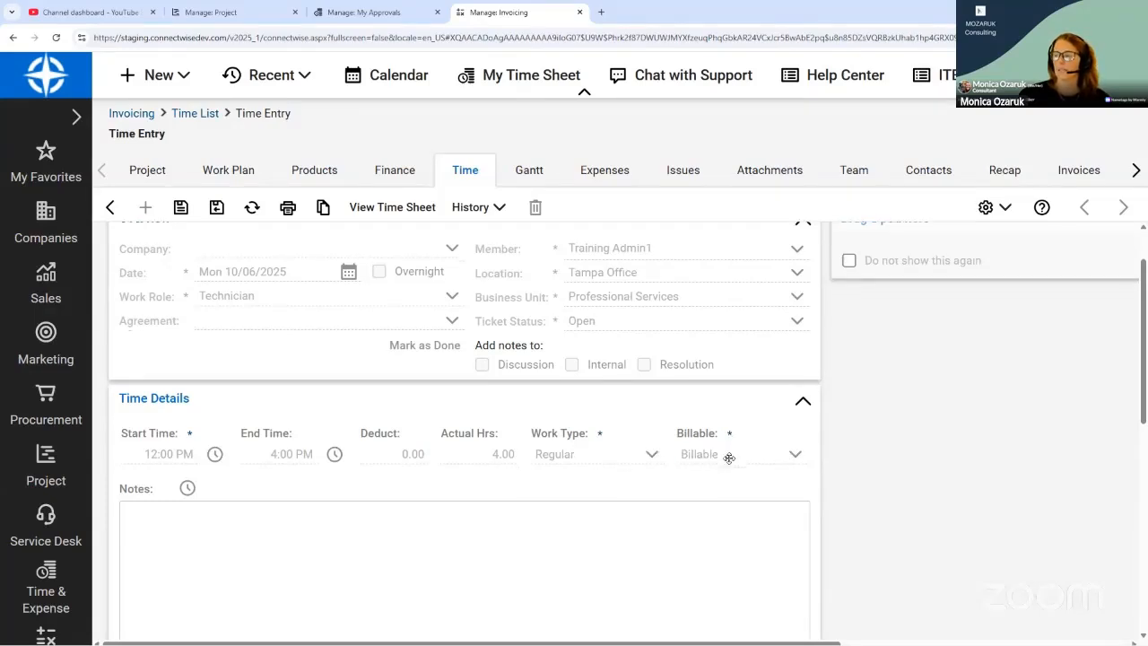
scroll(616, 341, "down", 1)
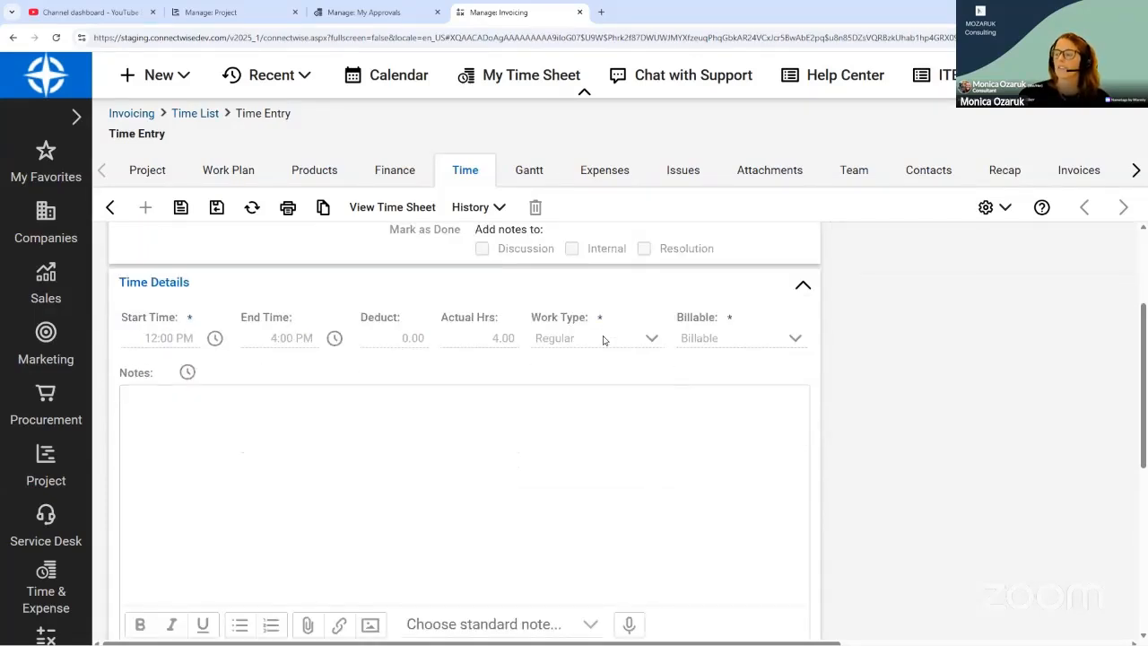
scroll(603, 340, "down", 1)
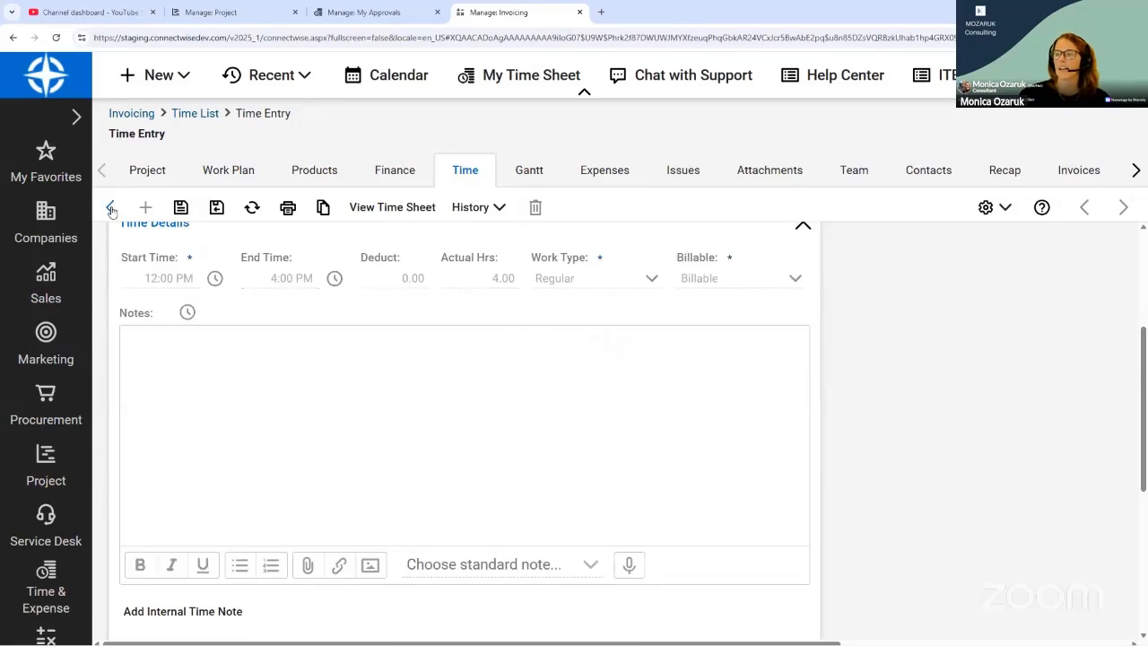
left_click(110, 208)
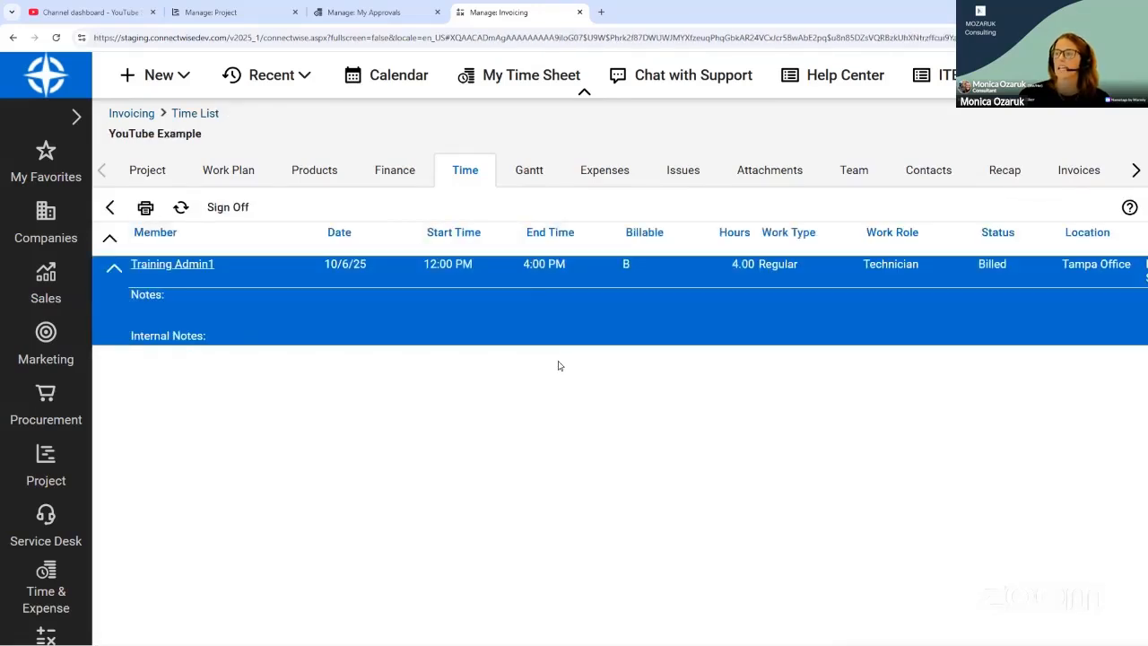
left_click(391, 178)
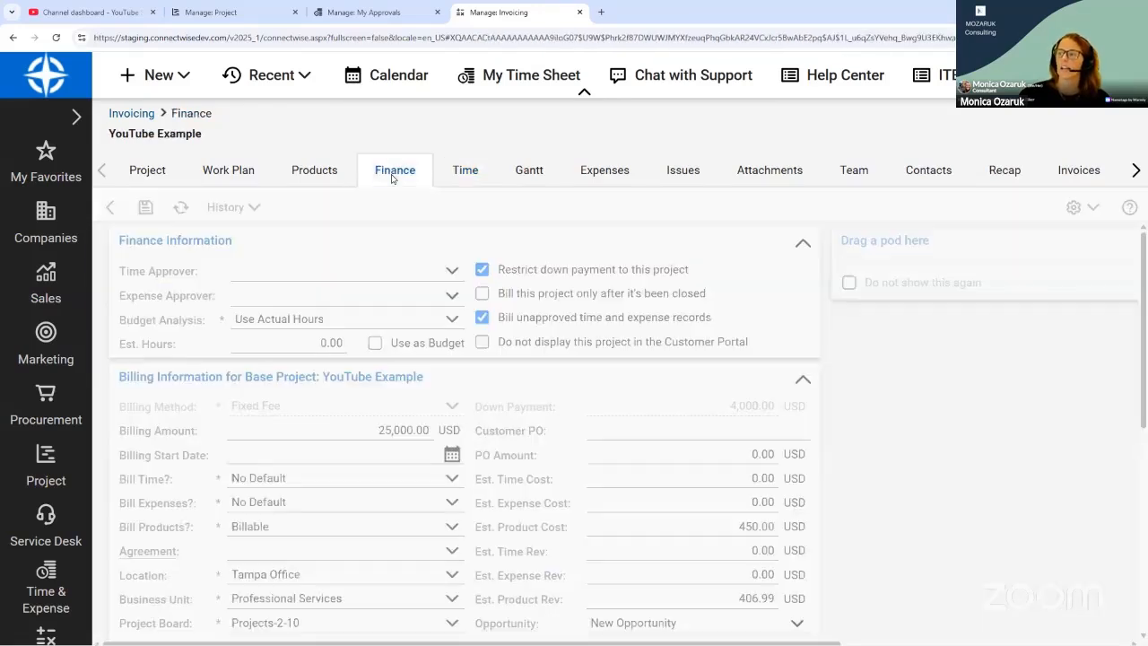
left_click(342, 429)
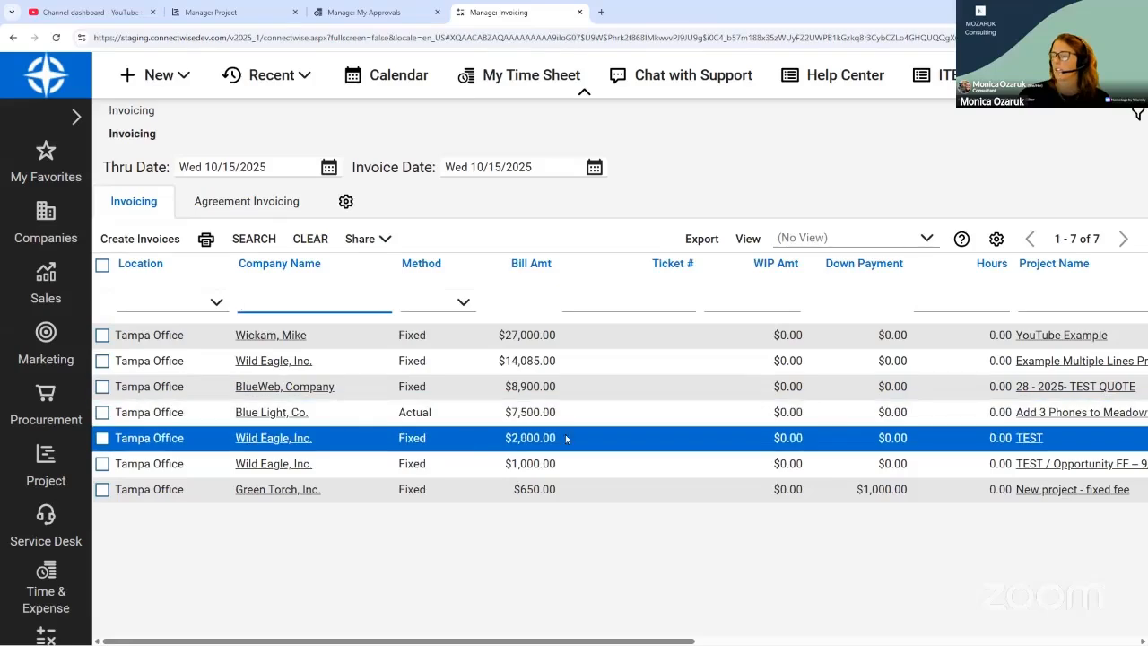
- Check Blue Light, Co.'s time entries for billing and open the work plan of the Add 3 Phones to Meadowvale location project
left_click(259, 415)
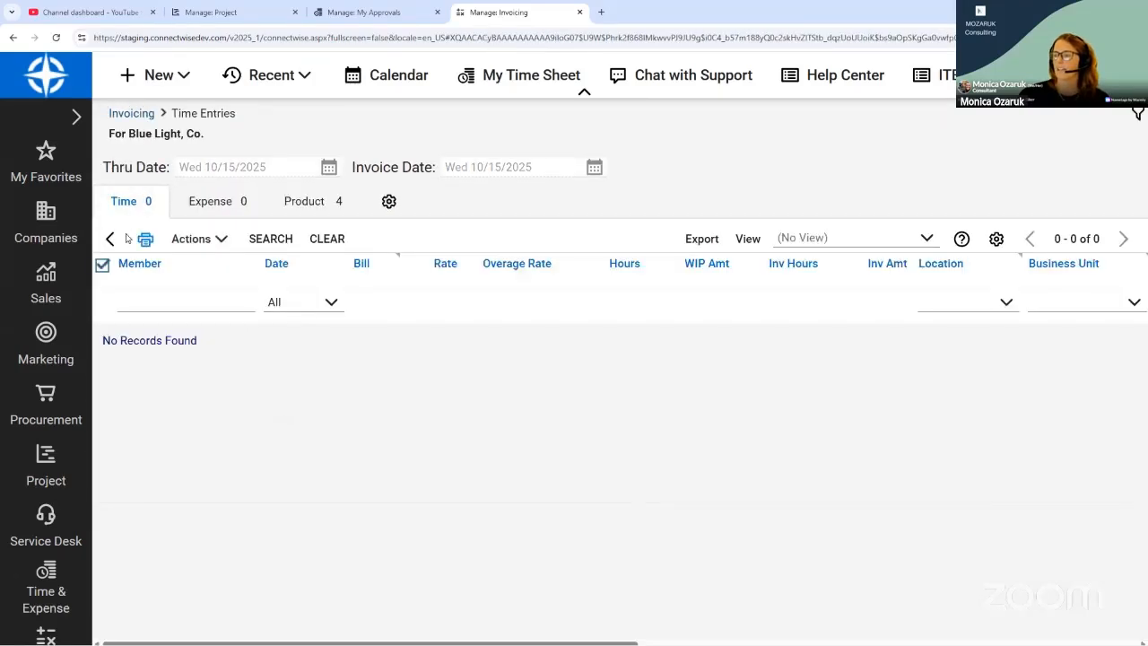
left_click(109, 239)
left_click(465, 170)
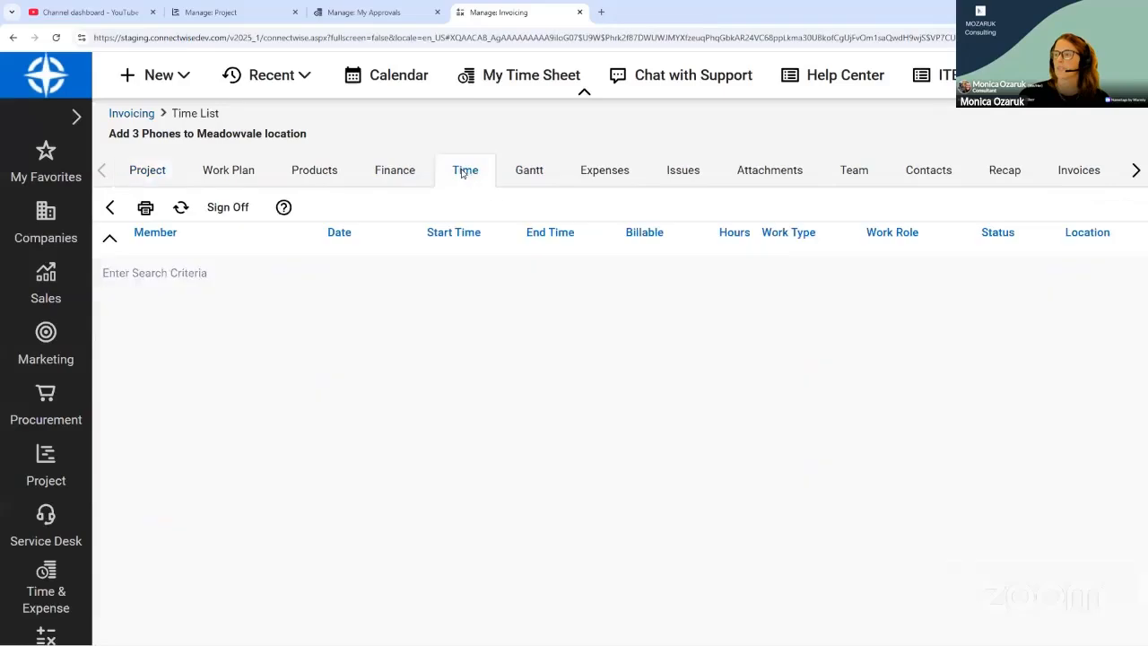
left_click(228, 170)
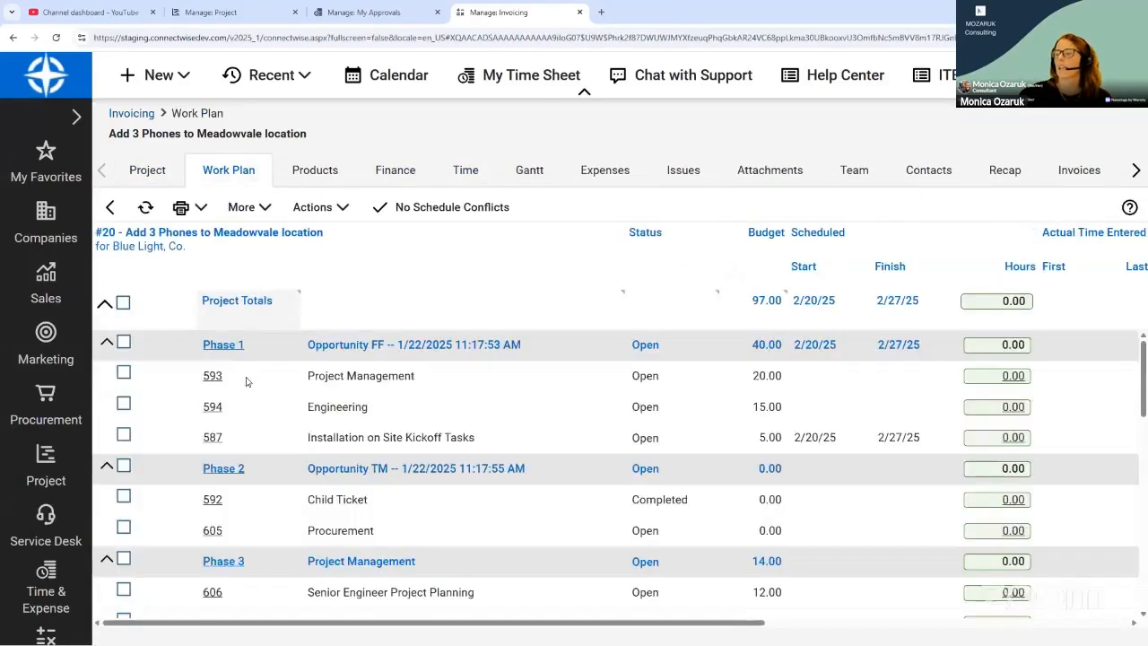
- Open the Phase 1 Project Management ticket #593 and show its time entries
left_click(253, 375)
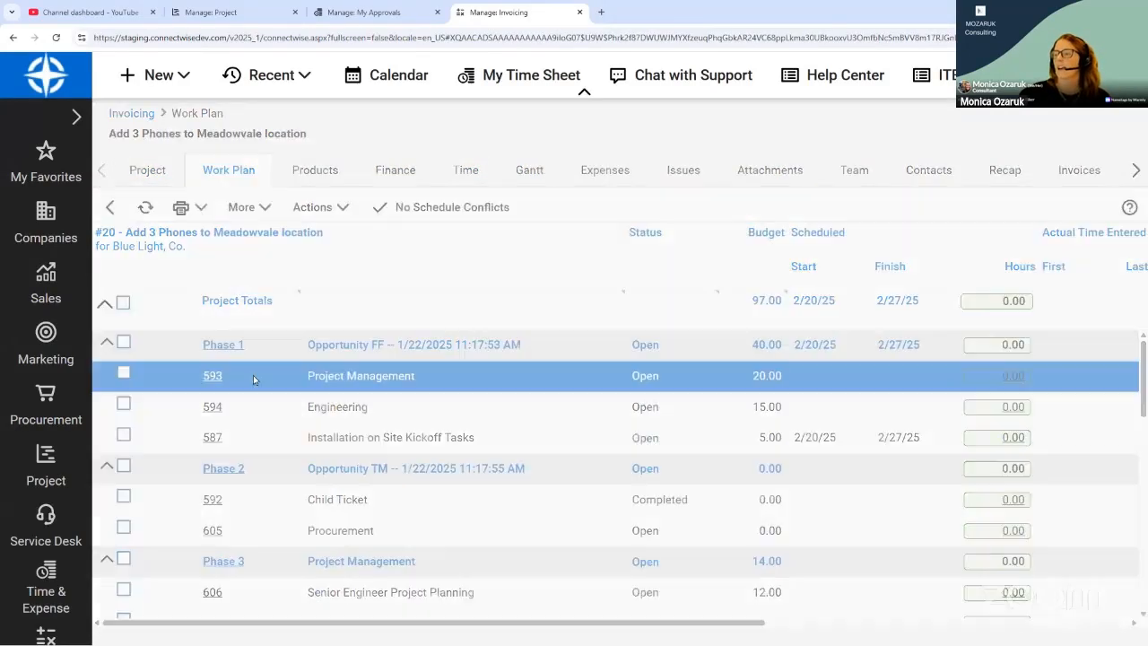
double_click(253, 375)
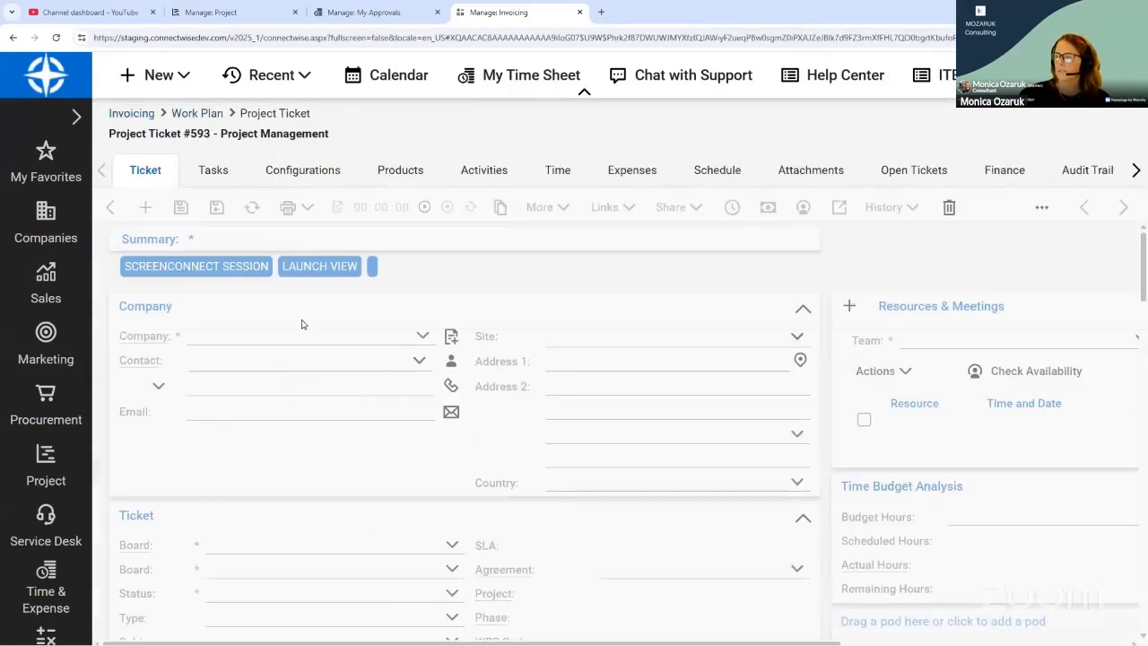
left_click(219, 172)
left_click(147, 173)
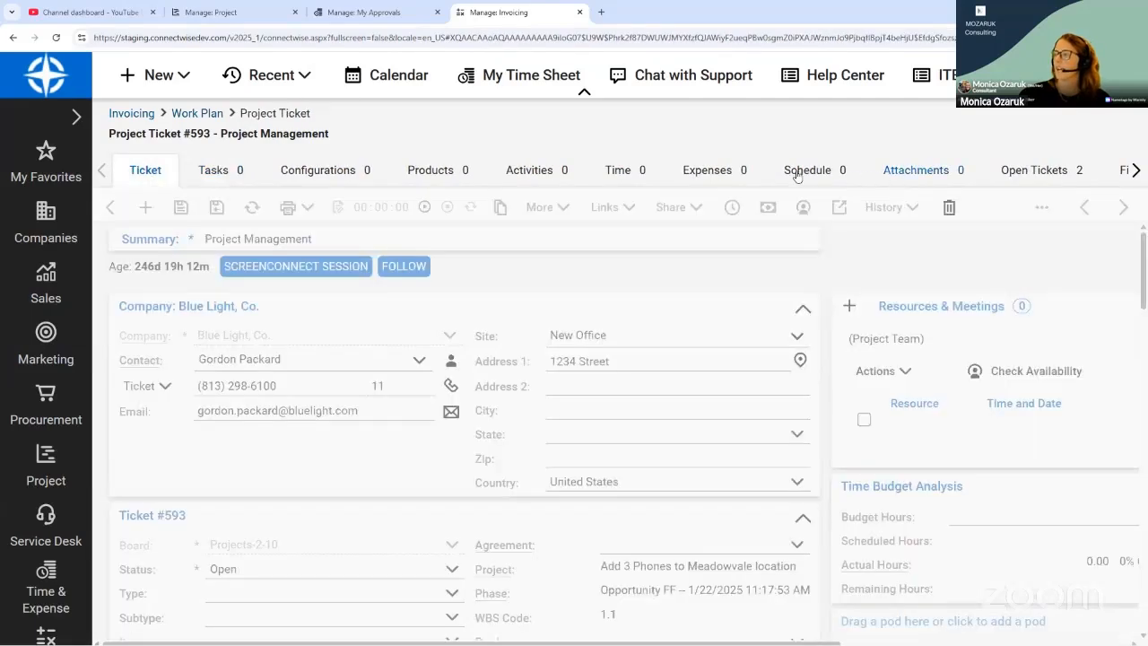
left_click(625, 173)
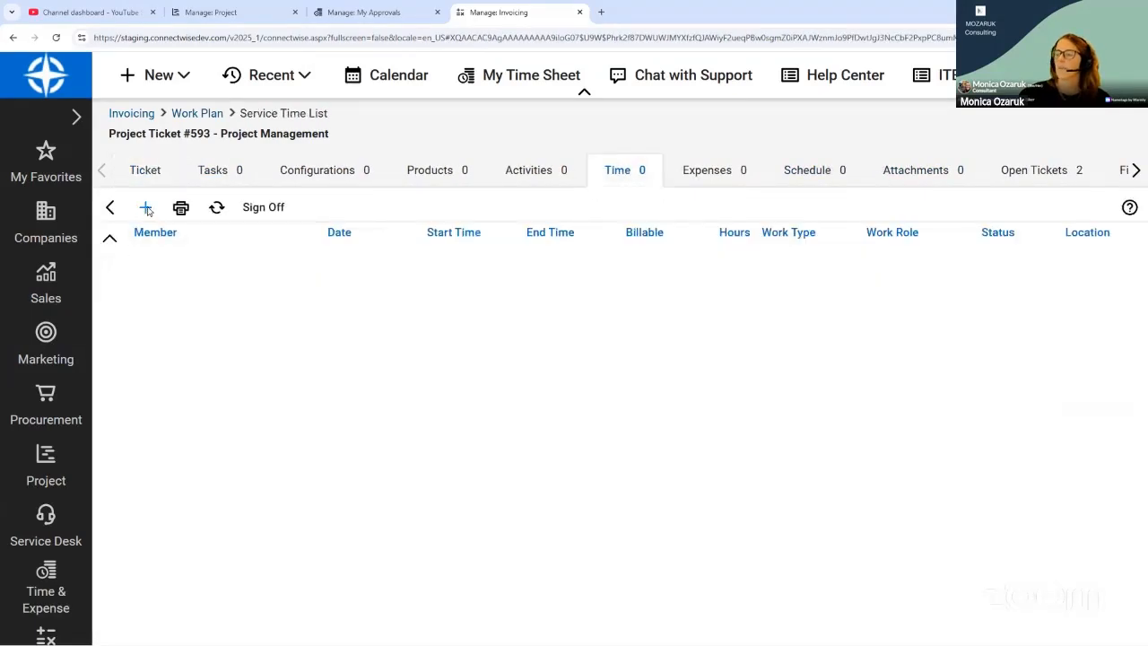
- Add a billable time entry from 9:00 AM to 5:00 PM to ticket #593 and save it
left_click(148, 209)
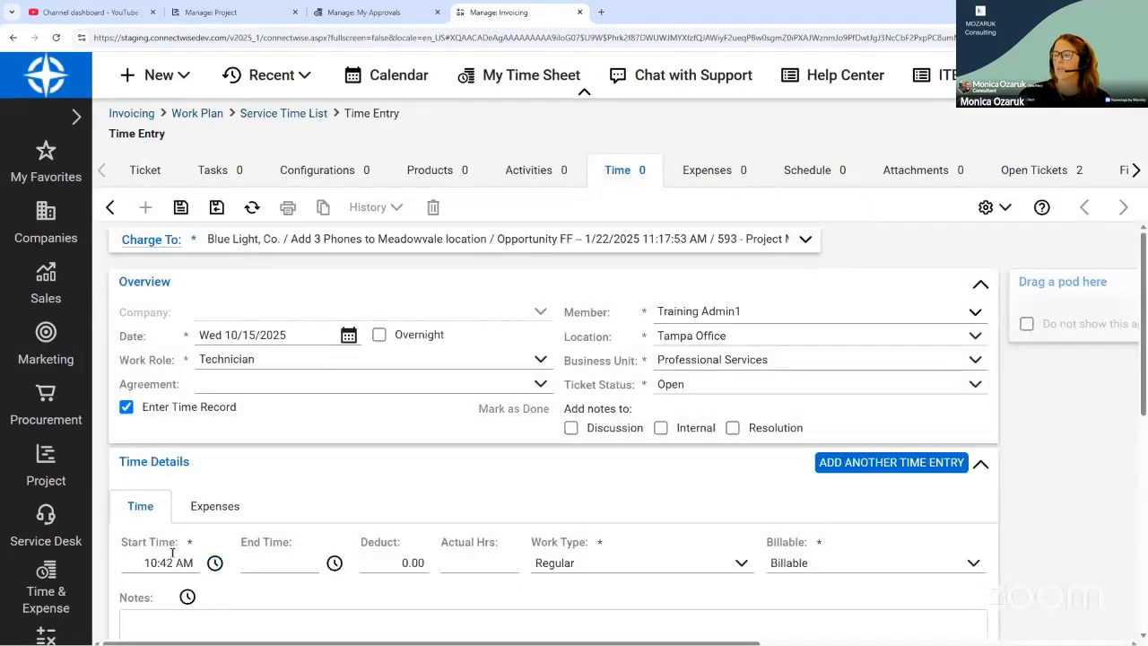
left_click(170, 557)
type("9")
key("Tab")
key("Tab")
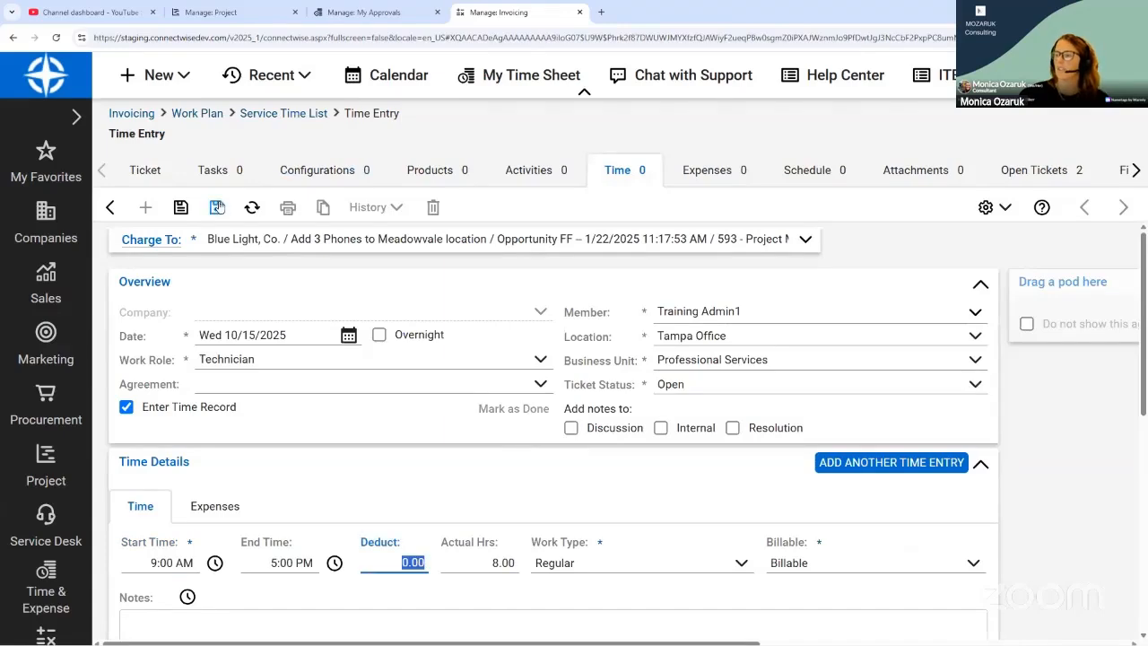
left_click(216, 207)
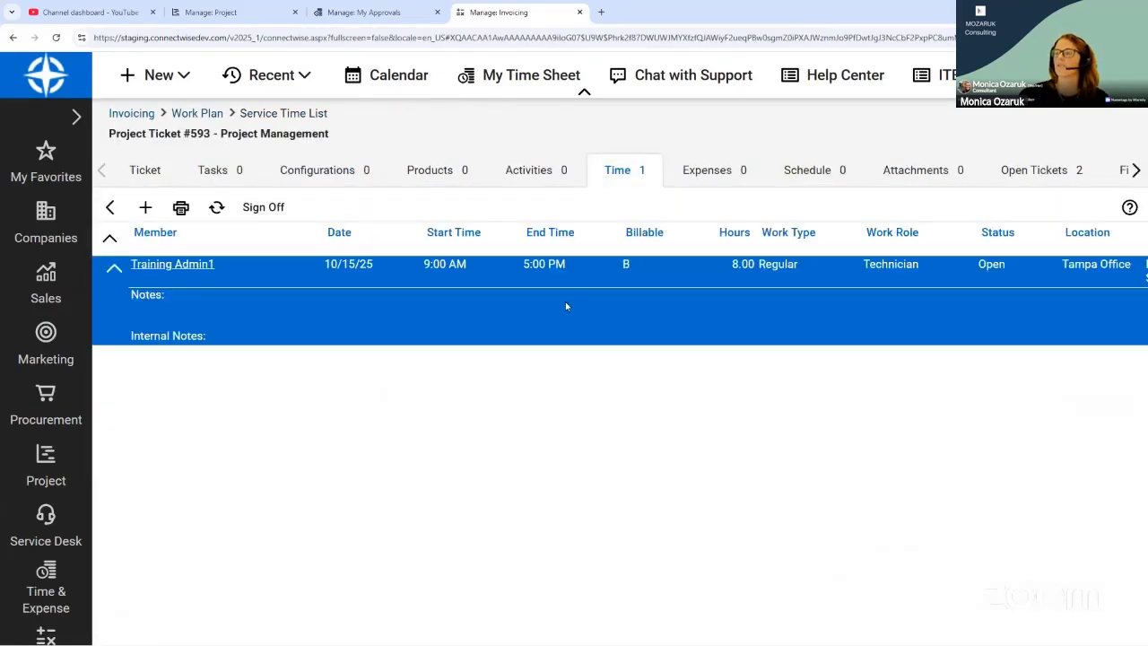
- Recheck Blue Light, Co.'s time entries in invoicing and review the finance details of its Add 3 Phones to Meadowvale location project
left_click(144, 116)
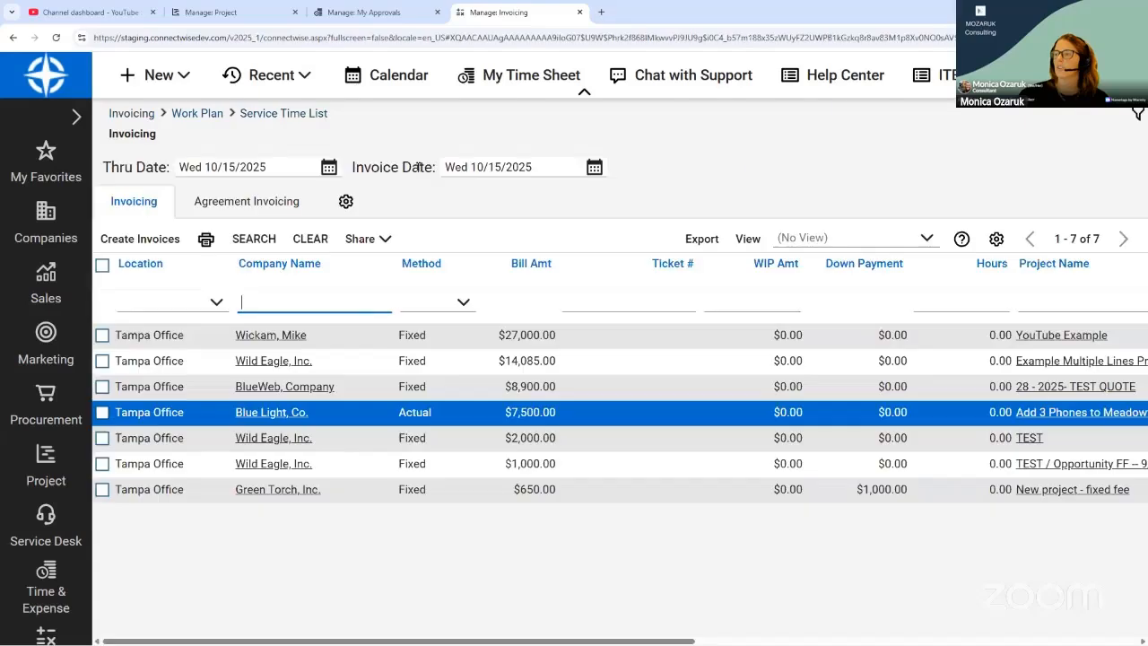
left_click(684, 405)
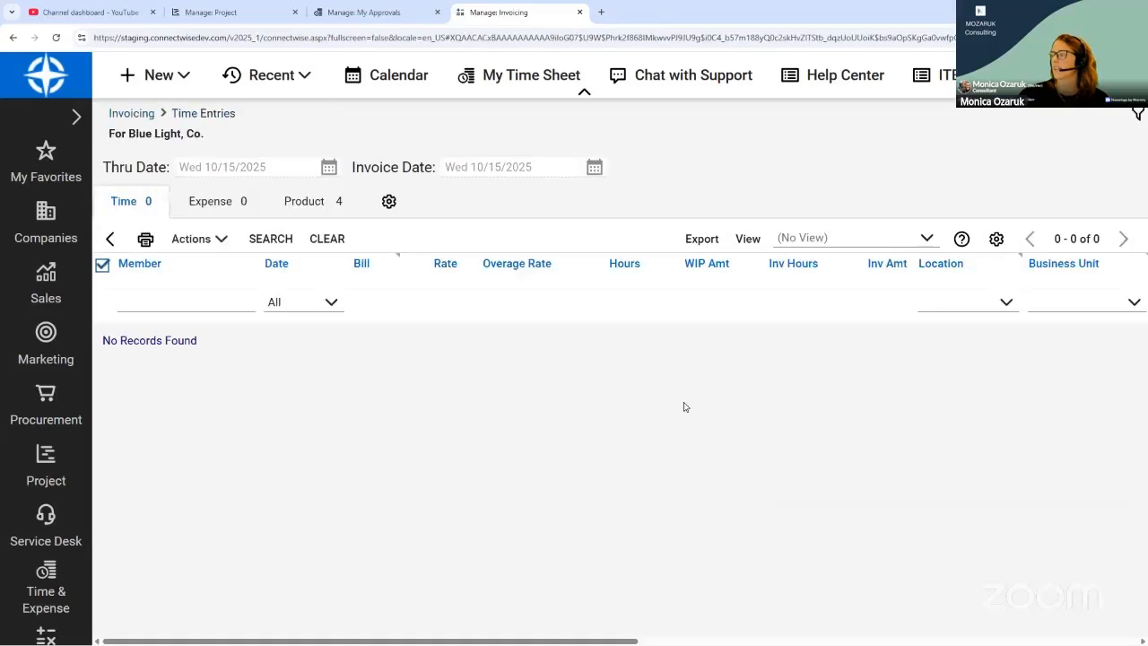
left_click(1069, 414)
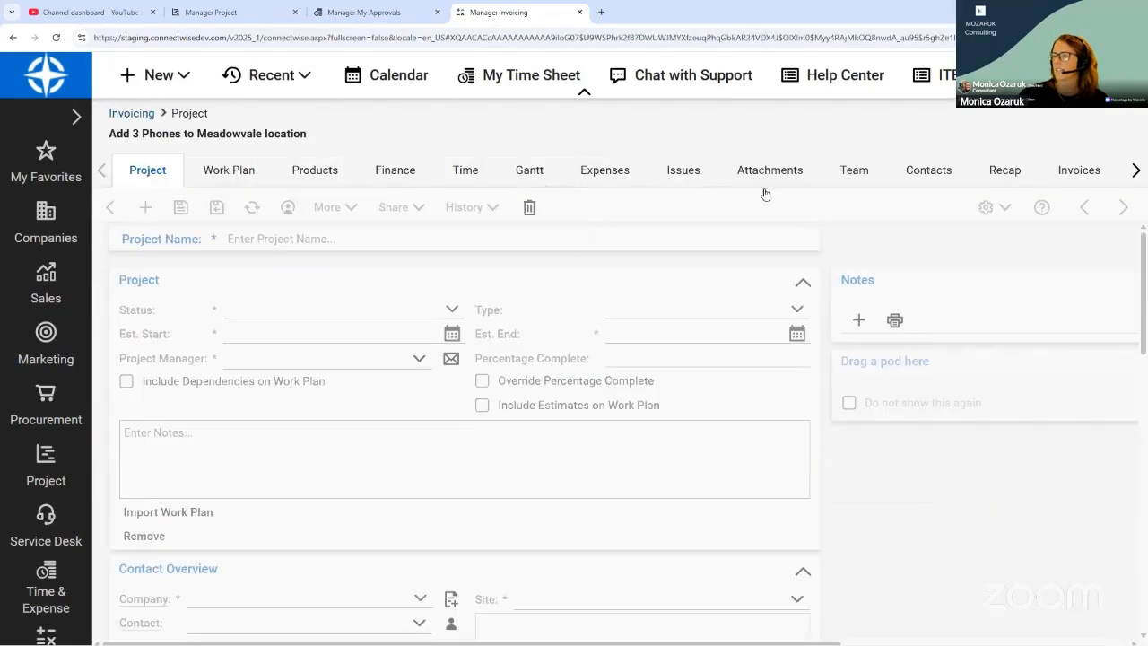
left_click(395, 172)
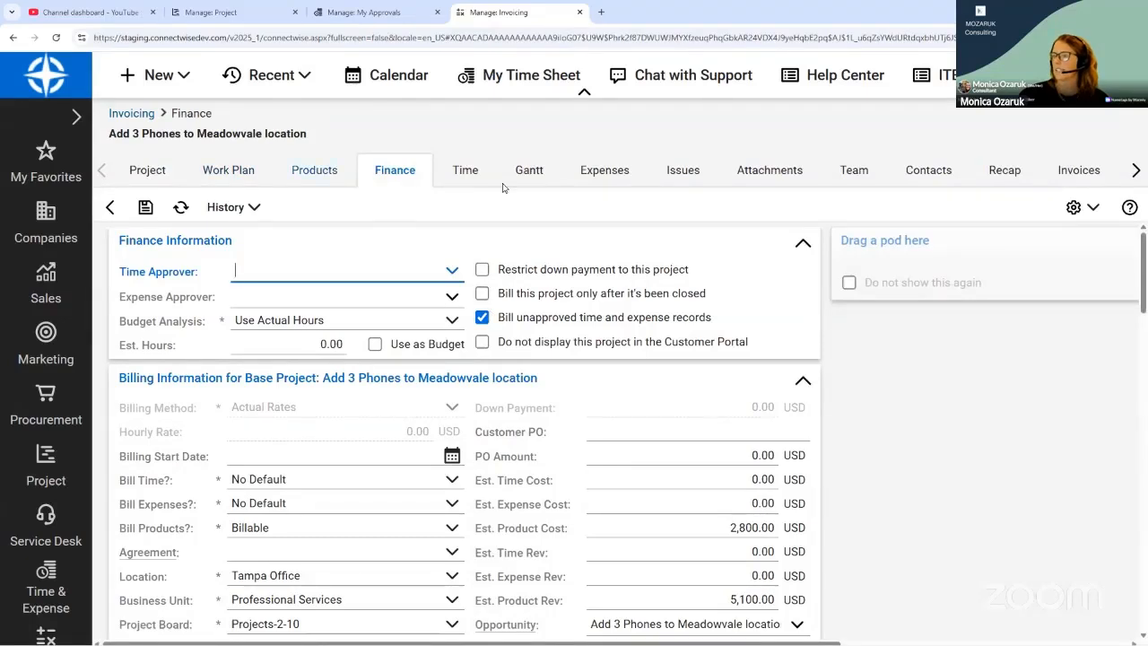
- Review the project's 10/15/25 time entry and return to the invoicing list
left_click(464, 171)
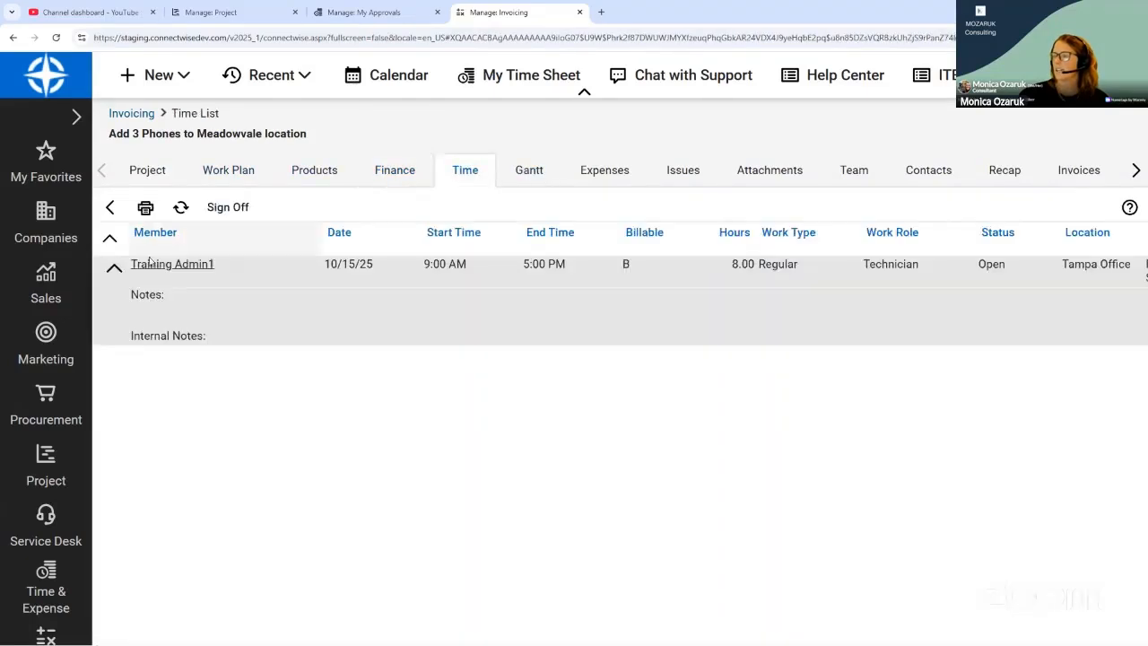
left_click(157, 265)
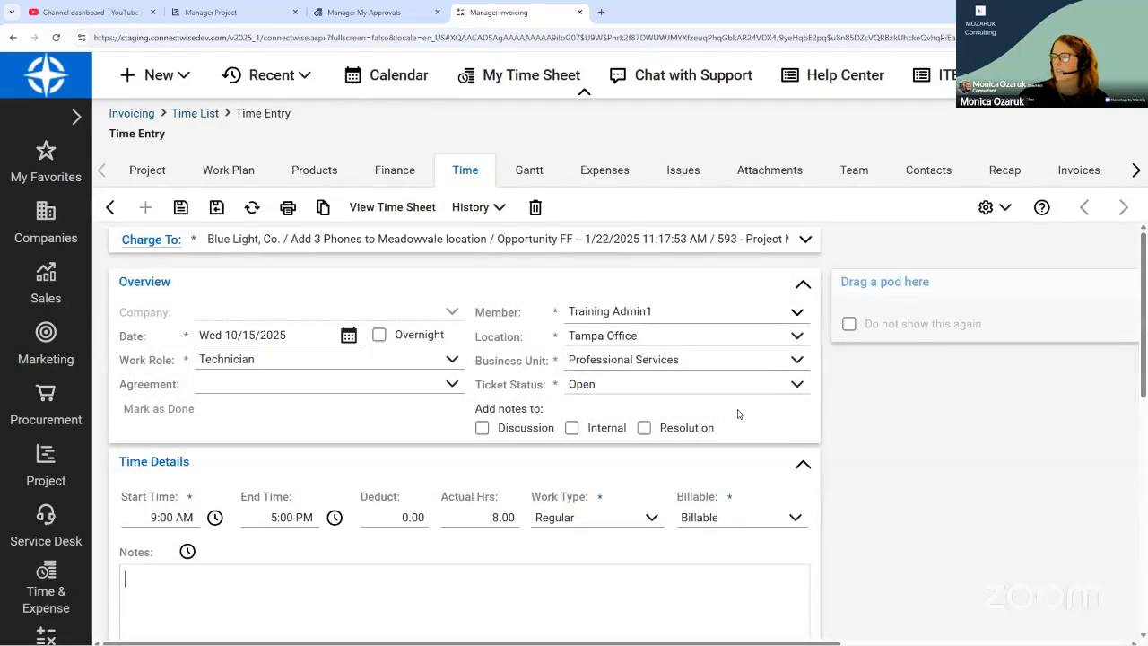
scroll(555, 457, "down", 8)
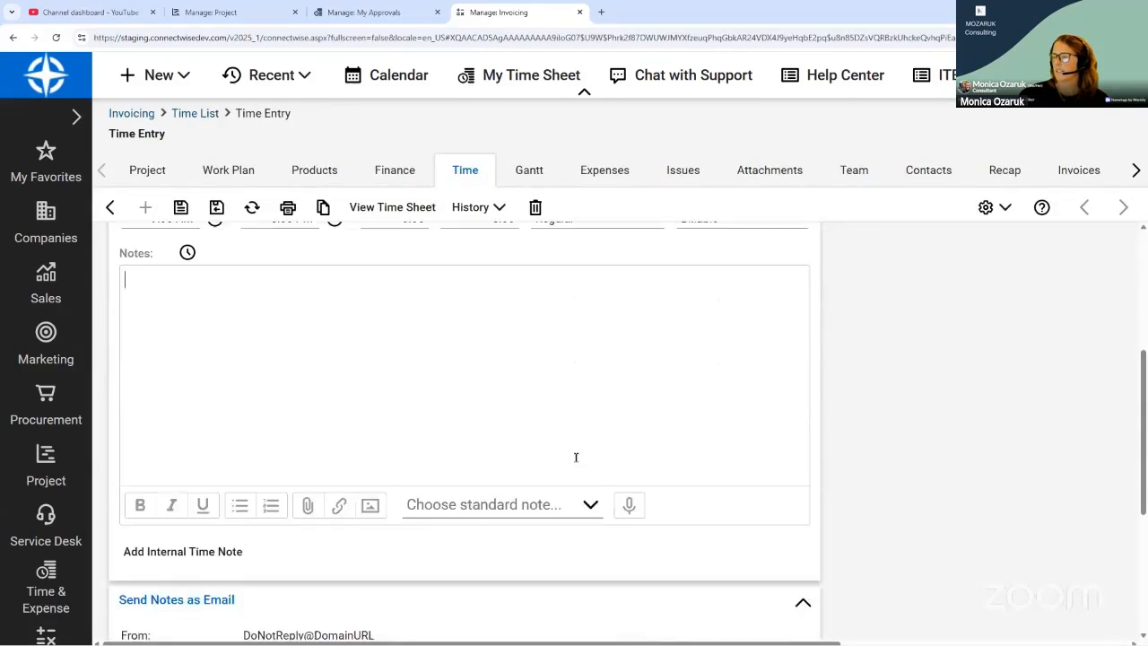
left_click(131, 114)
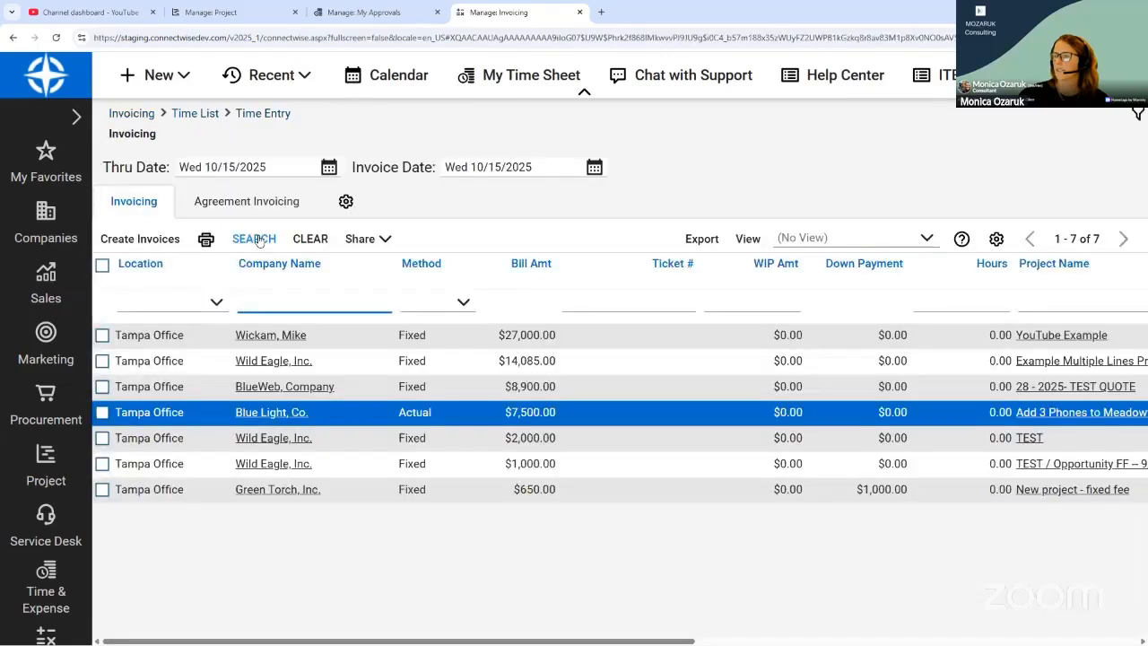
- Refresh the invoicing list, open Blue Light, Co.'s WIP time entries and move the Inv Hours and Hours columns ahead of Rate
left_click(256, 238)
left_click(264, 524)
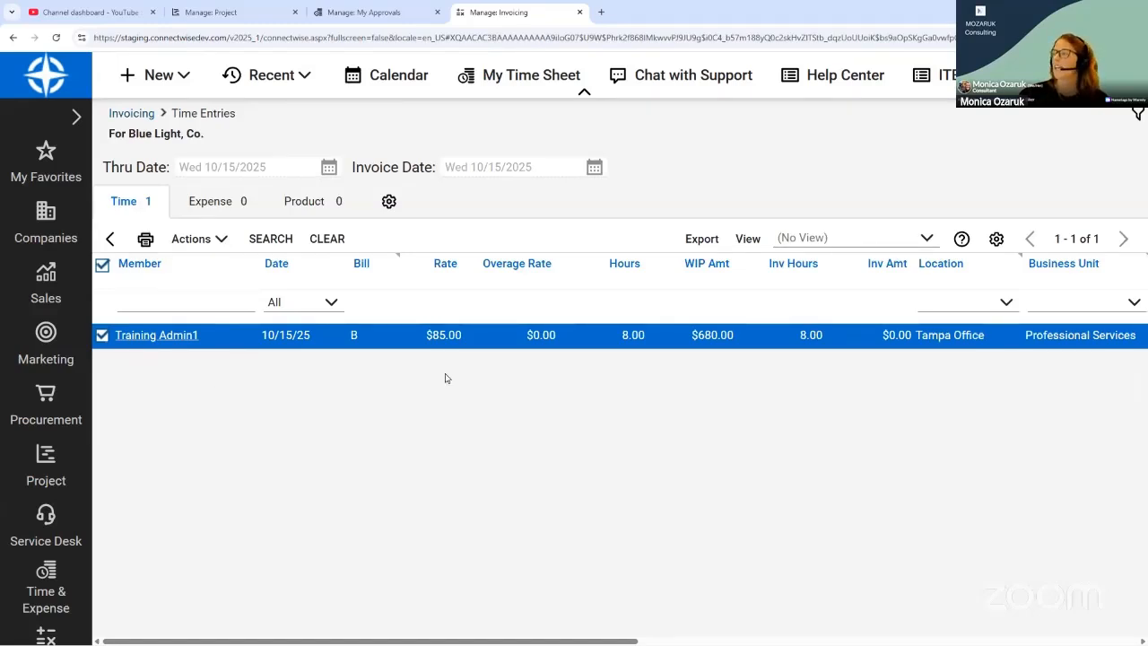
left_click_drag(795, 271, 435, 269)
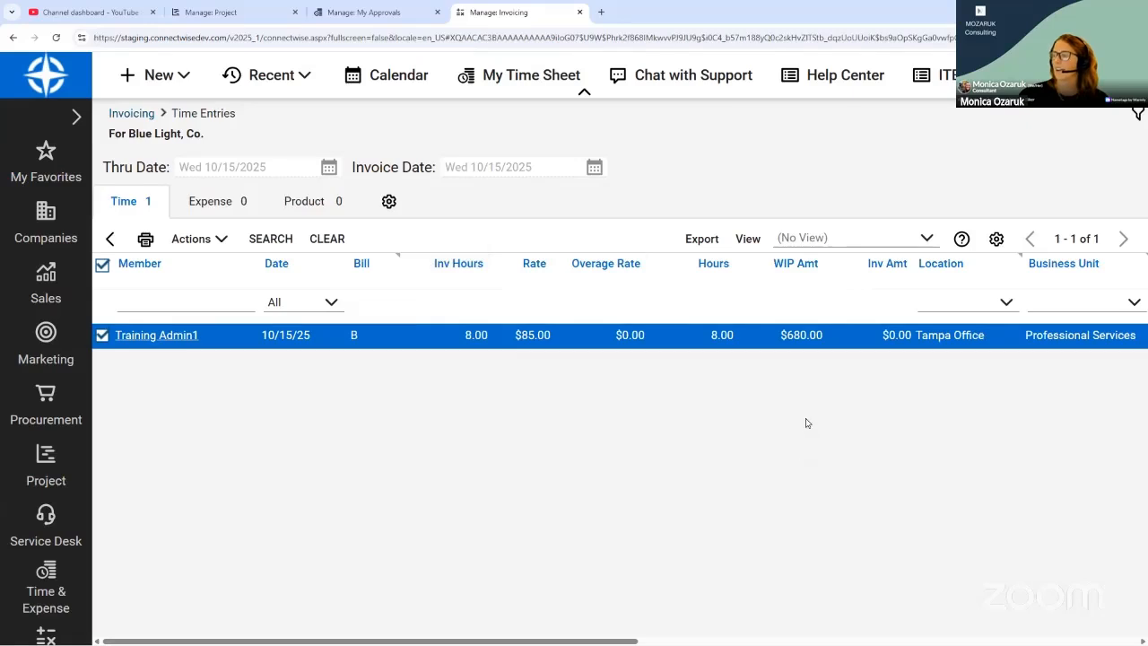
left_click_drag(718, 269, 466, 269)
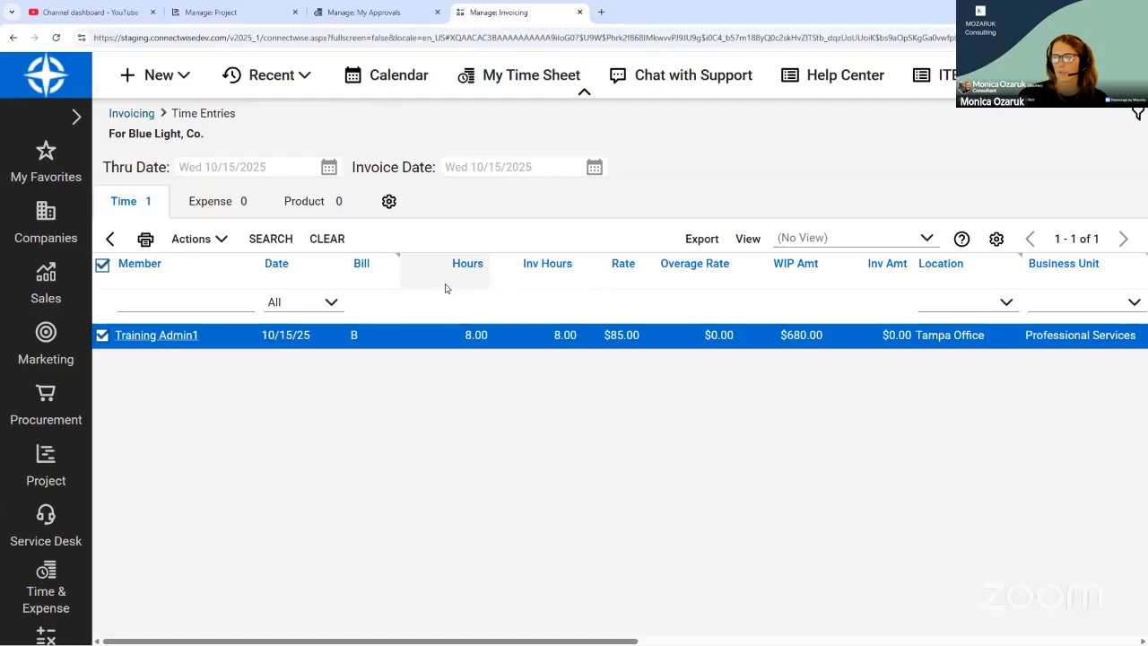
- Set the invoice hours of Blue Light, Co.'s 10/15/25 time entry to 4.00 and save the entry
left_click(161, 338)
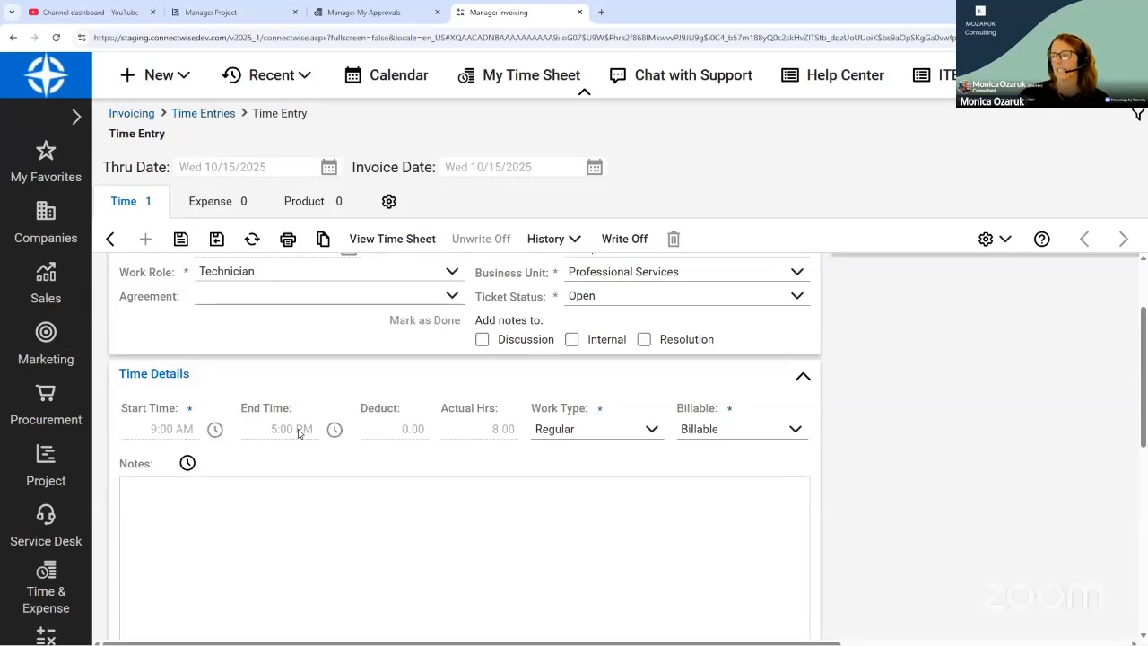
scroll(308, 338, "down", 4)
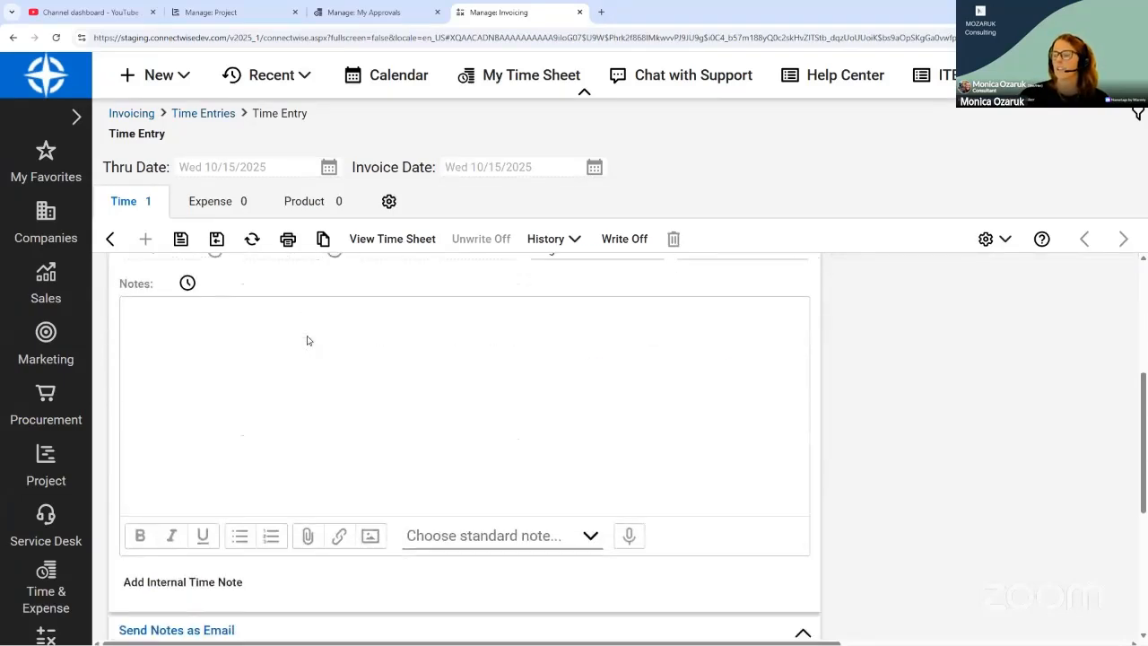
scroll(309, 348, "down", 3)
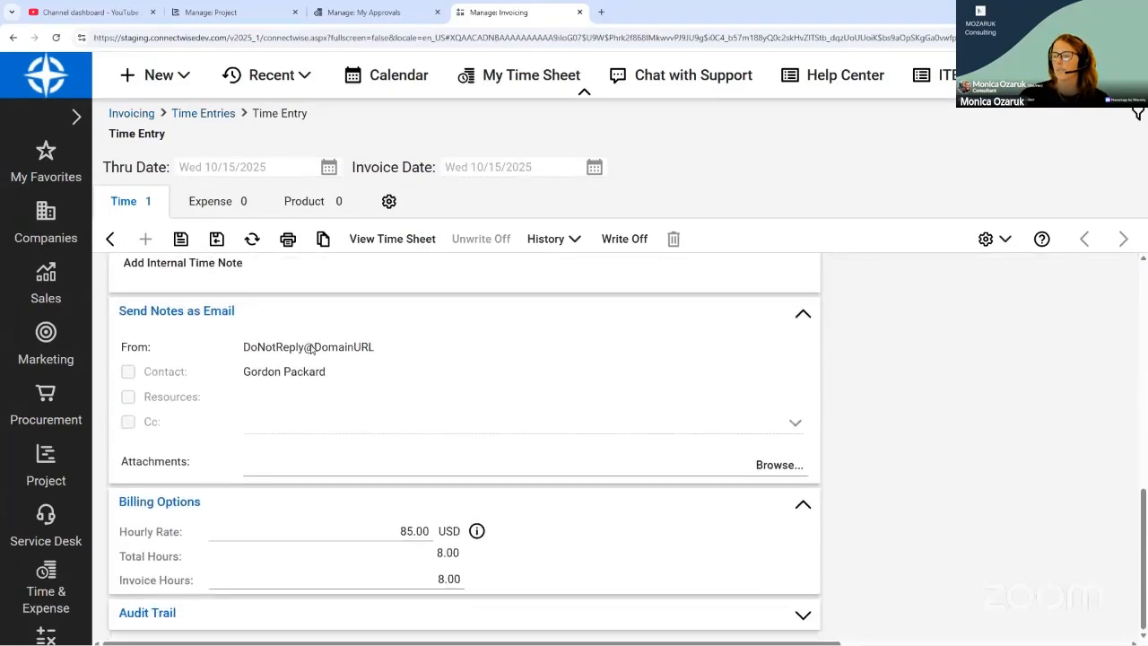
left_click(419, 582)
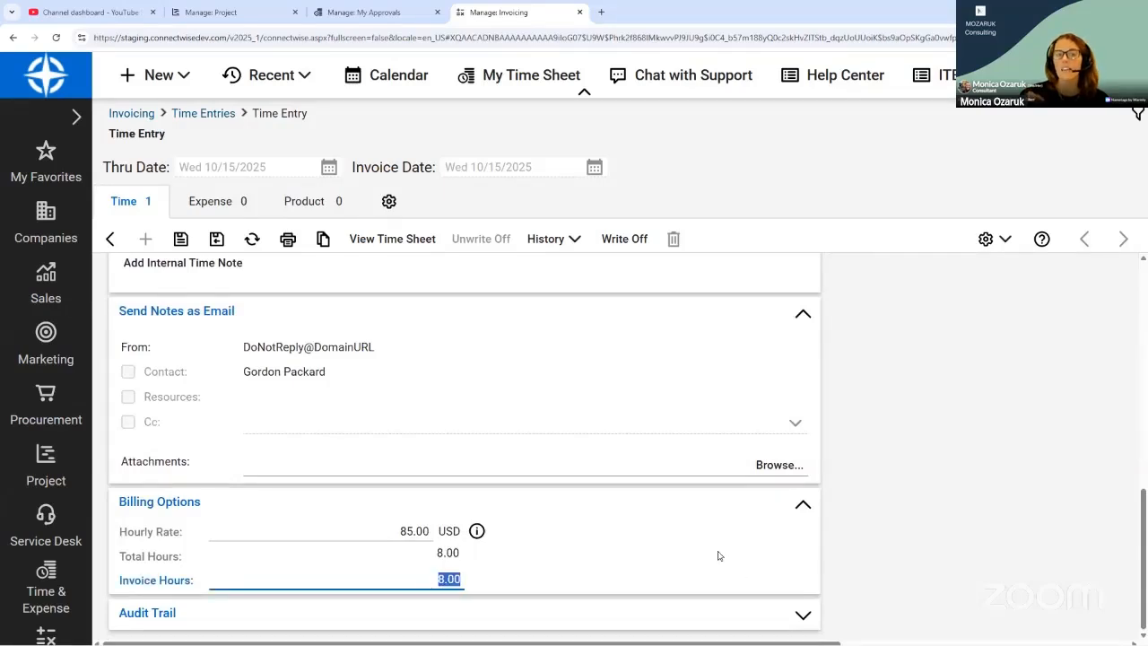
type("4")
left_click(642, 538)
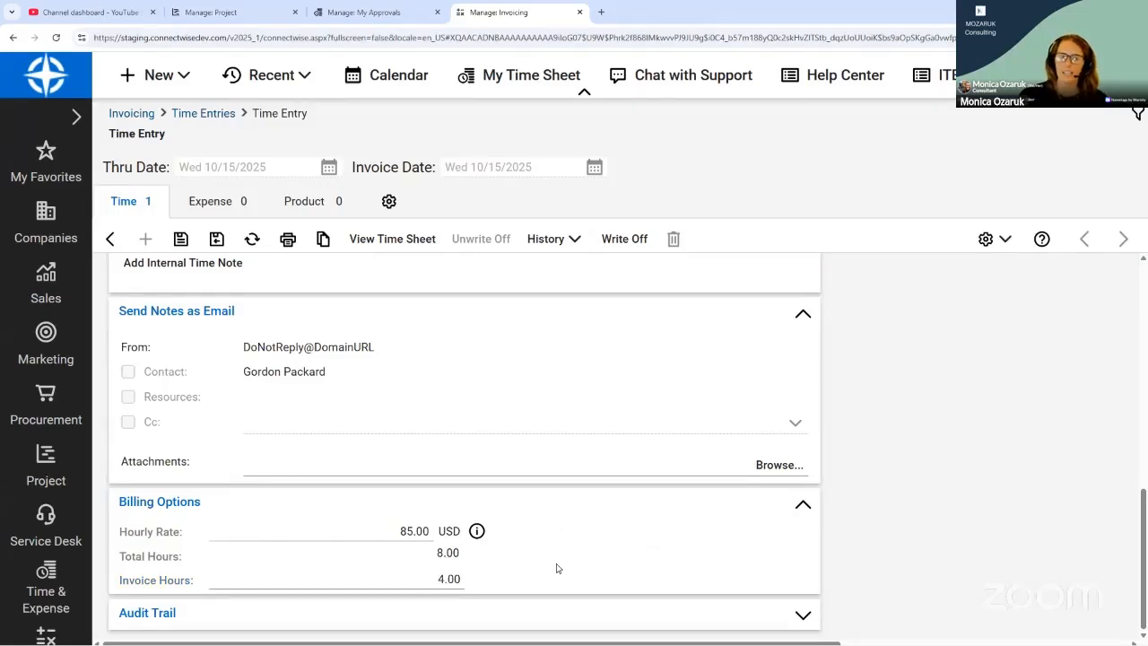
scroll(556, 568, "up", 10)
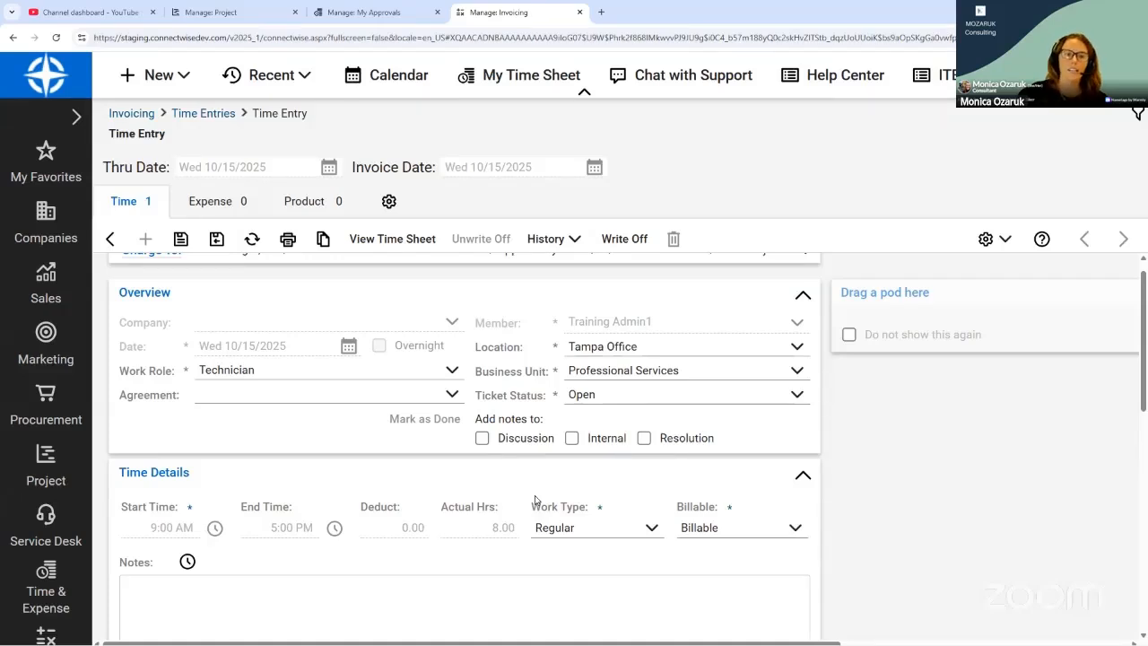
left_click(181, 238)
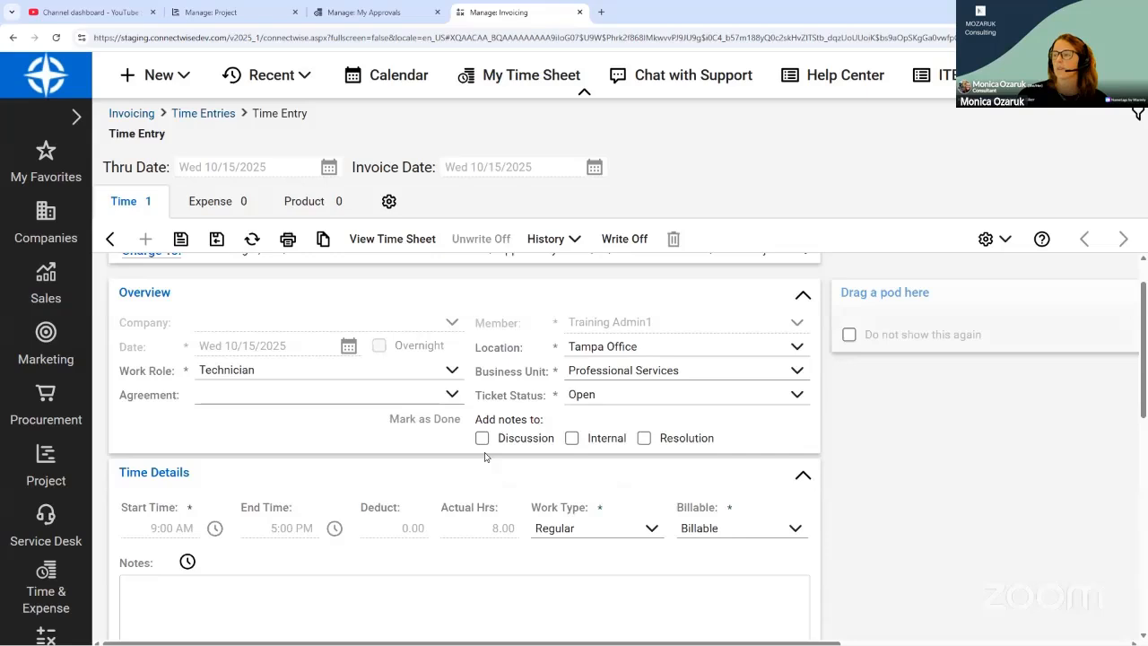
- Check the invoice hours in the saved time entry's billing options and return to the refreshed invoicing list
scroll(484, 458, "down", 7)
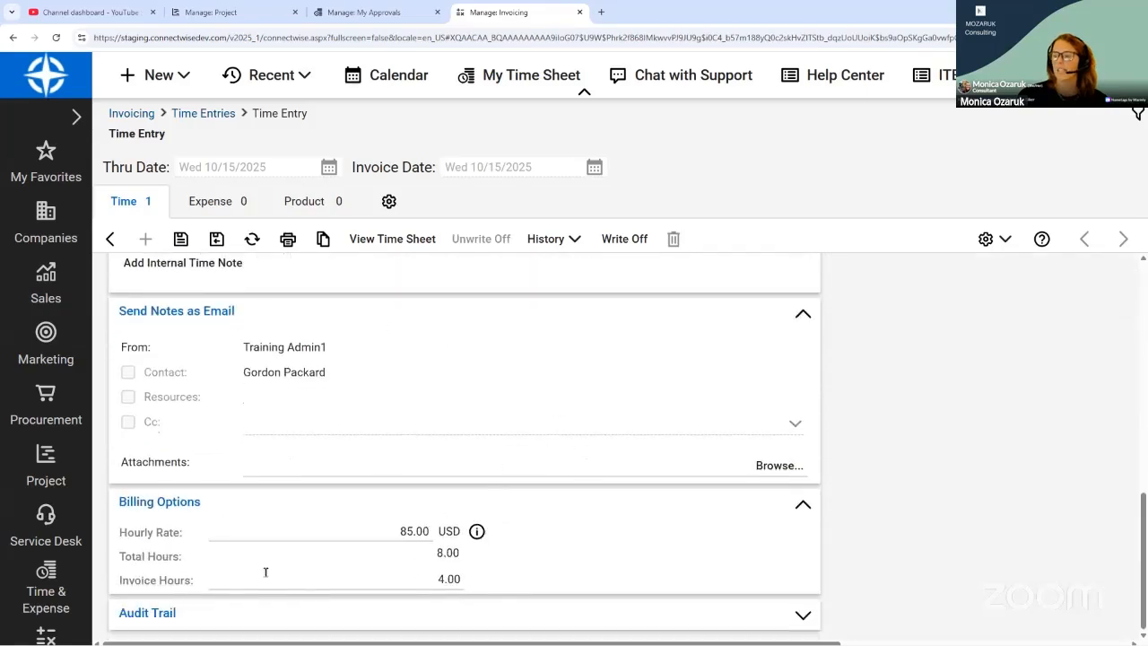
left_click(403, 583)
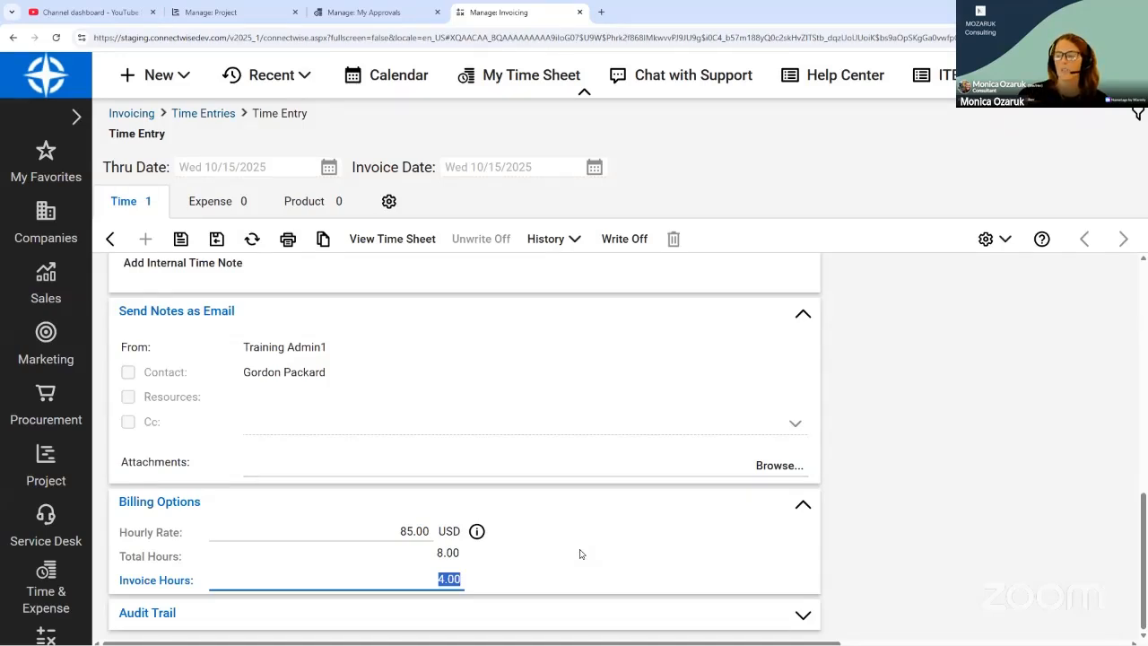
left_click(109, 238)
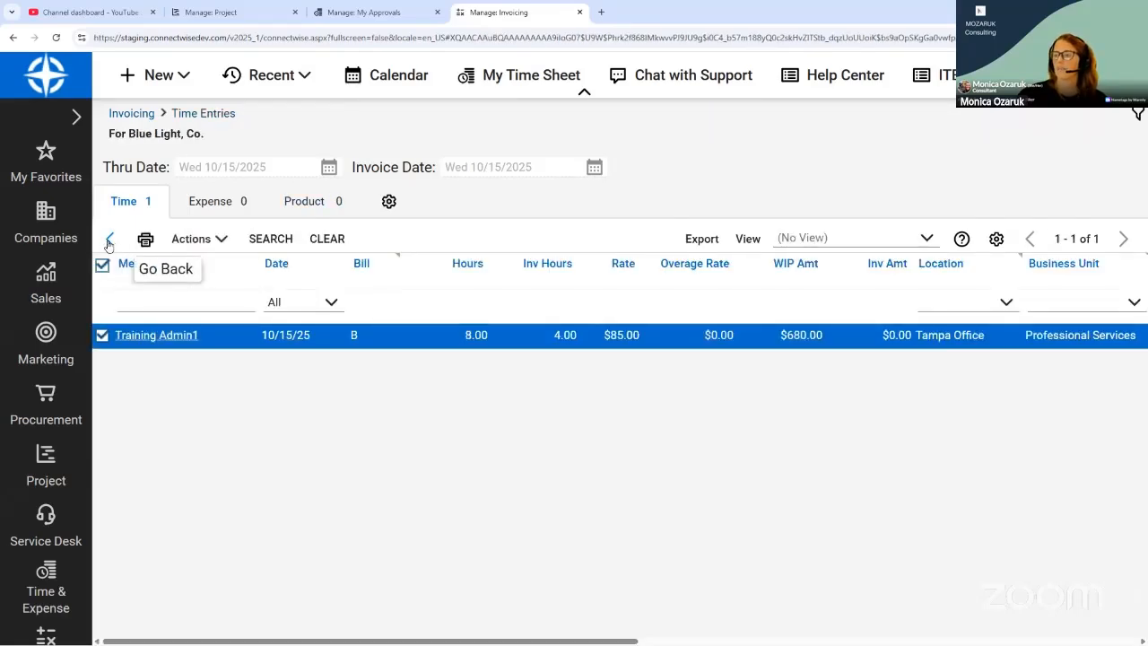
left_click(109, 239)
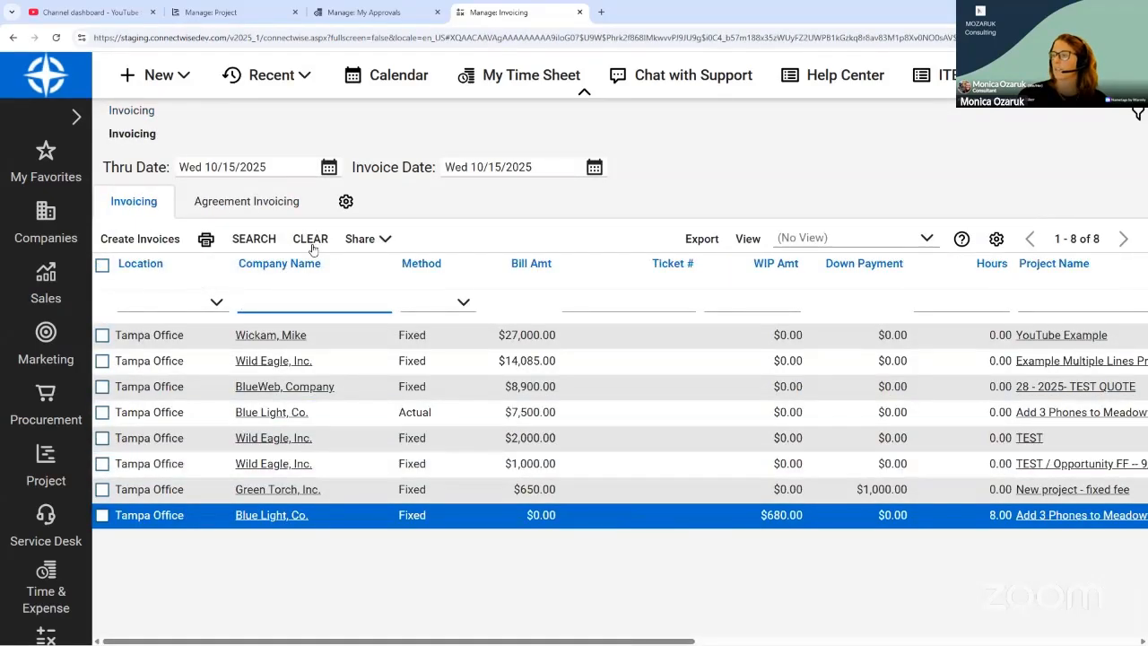
left_click(238, 239)
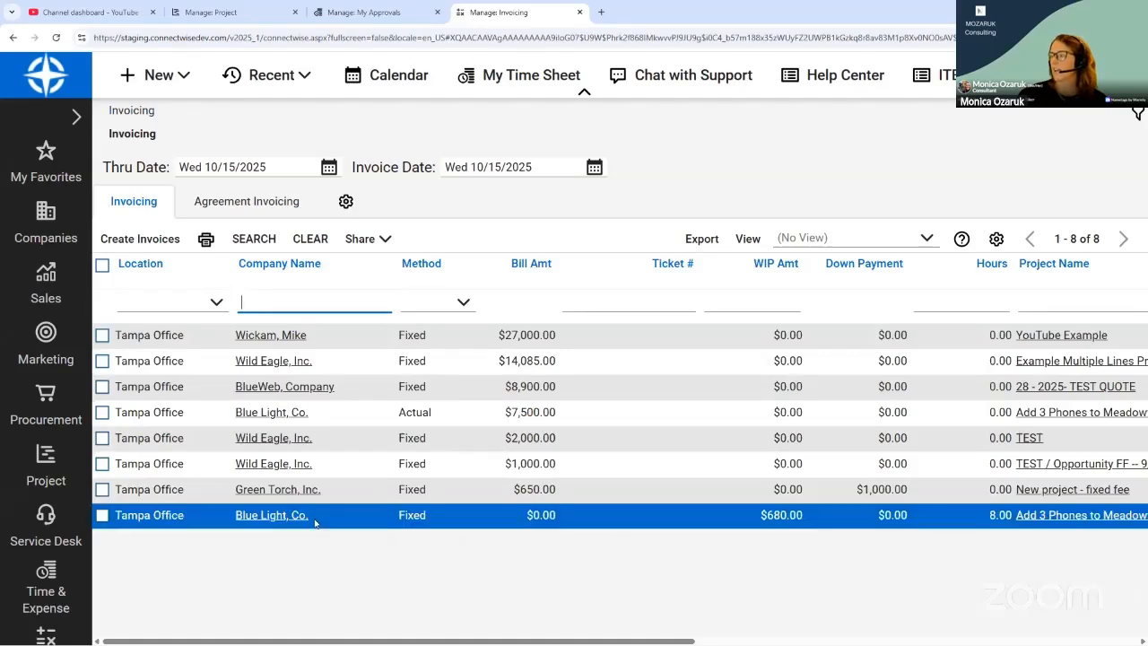
- Reopen Blue Light, Co.'s time entry, examine the work role and work type behind its hourly rate, and return to the invoicing list
left_click(278, 516)
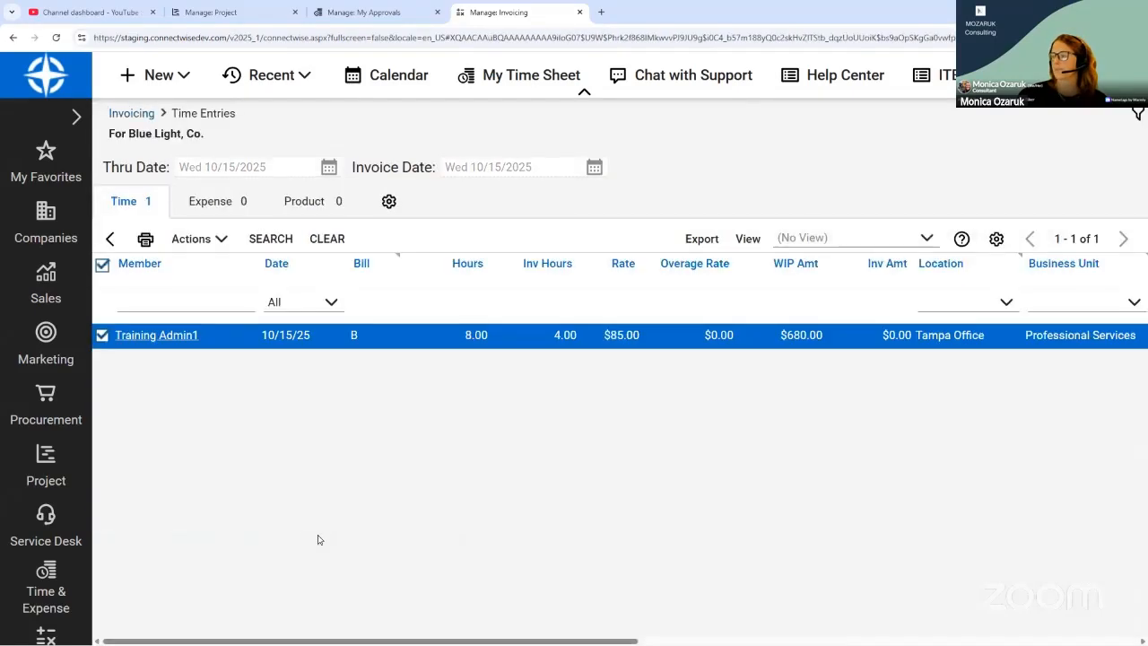
left_click(156, 335)
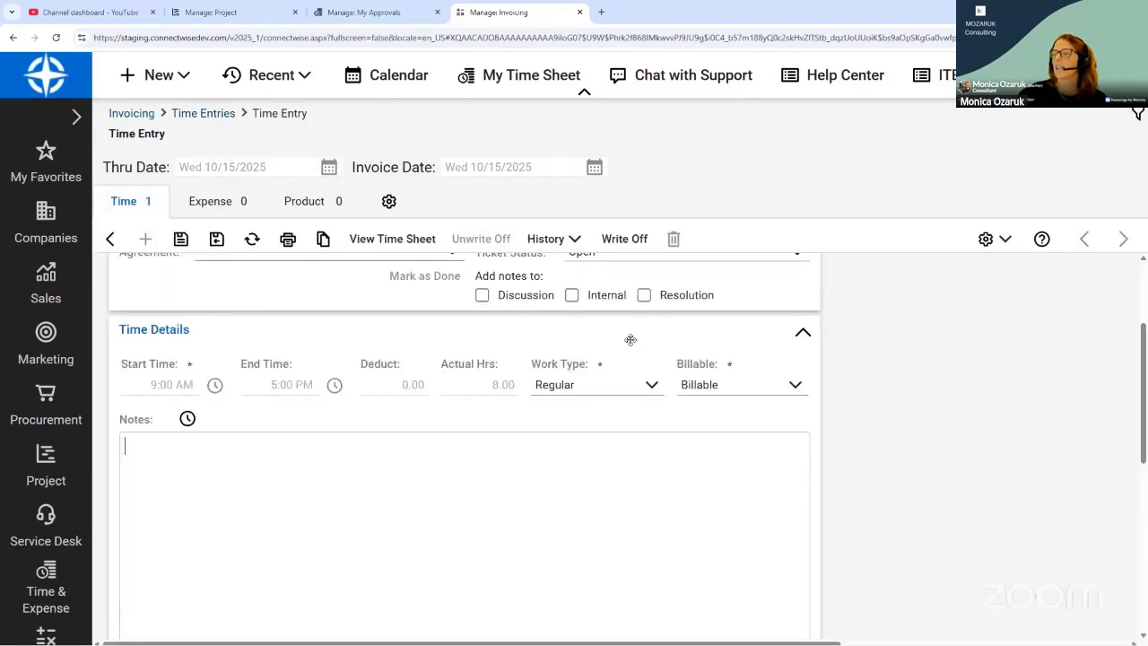
scroll(587, 341, "down", 6)
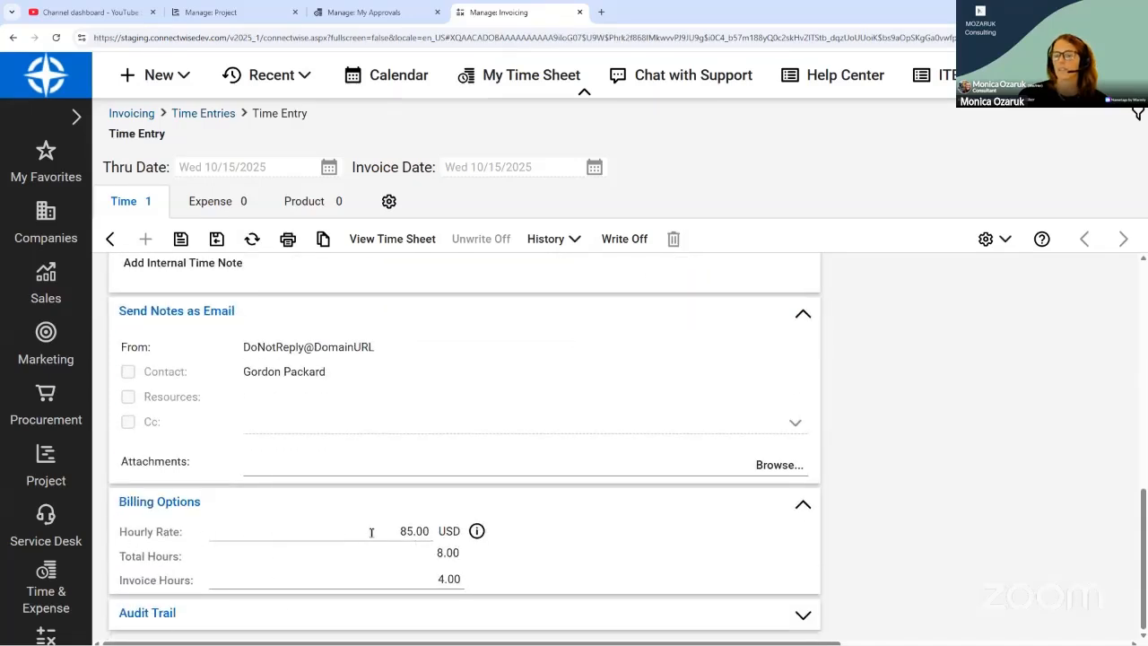
left_click(477, 532)
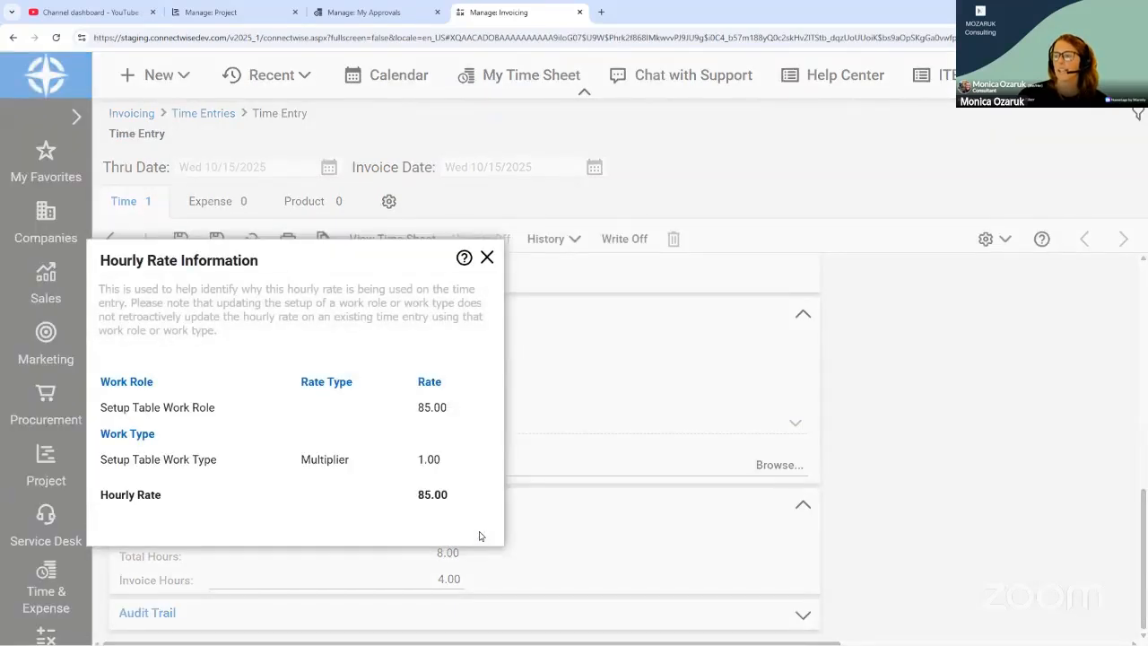
left_click(487, 258)
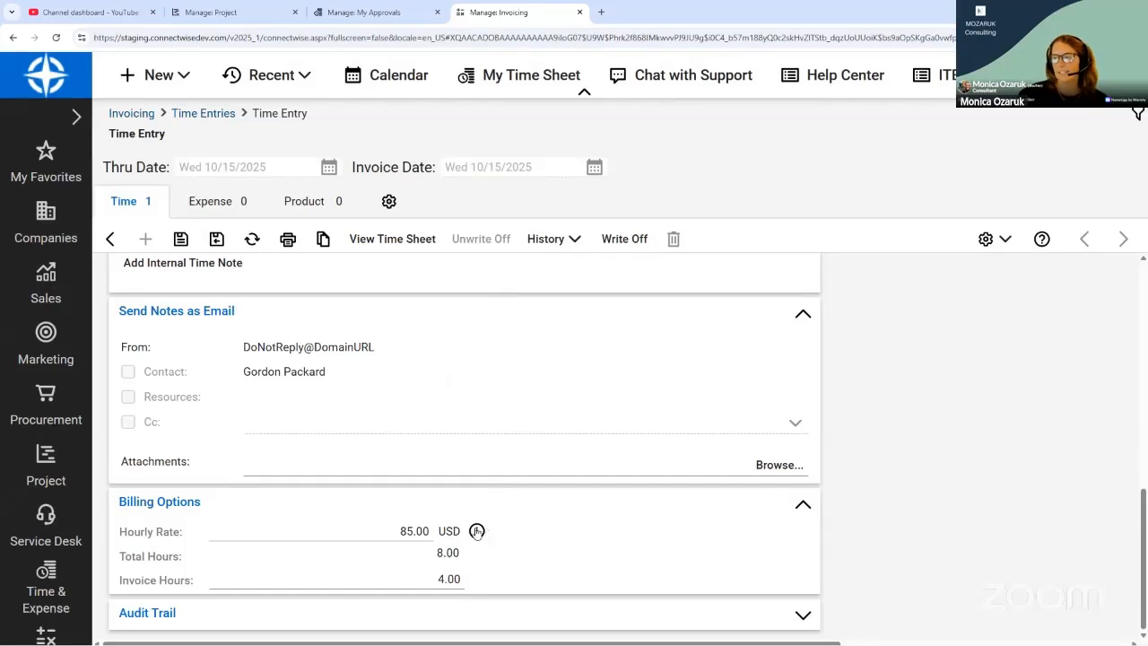
left_click(477, 531)
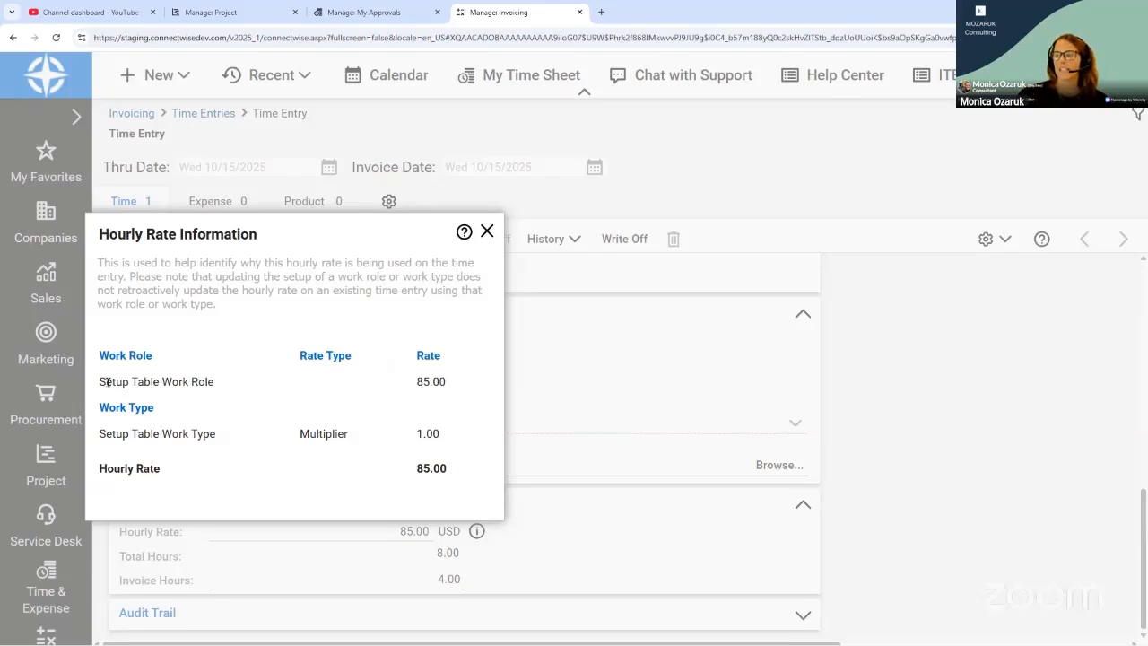
left_click_drag(104, 381, 254, 390)
left_click_drag(418, 381, 451, 386)
left_click_drag(97, 433, 204, 434)
left_click_drag(419, 433, 441, 435)
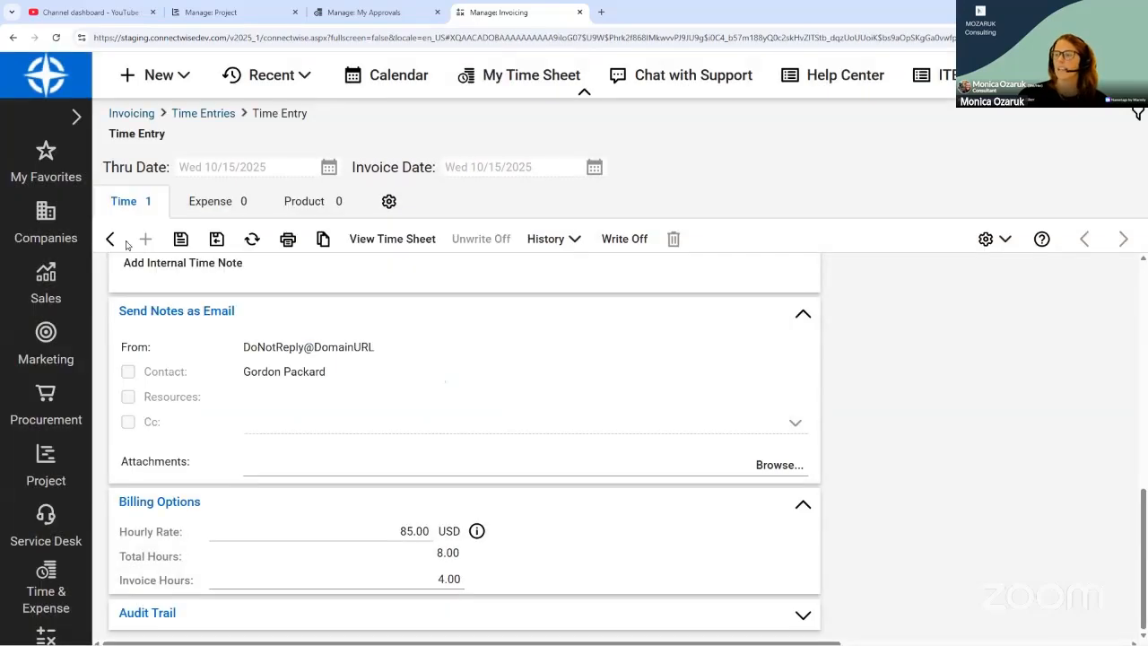
key("Escape")
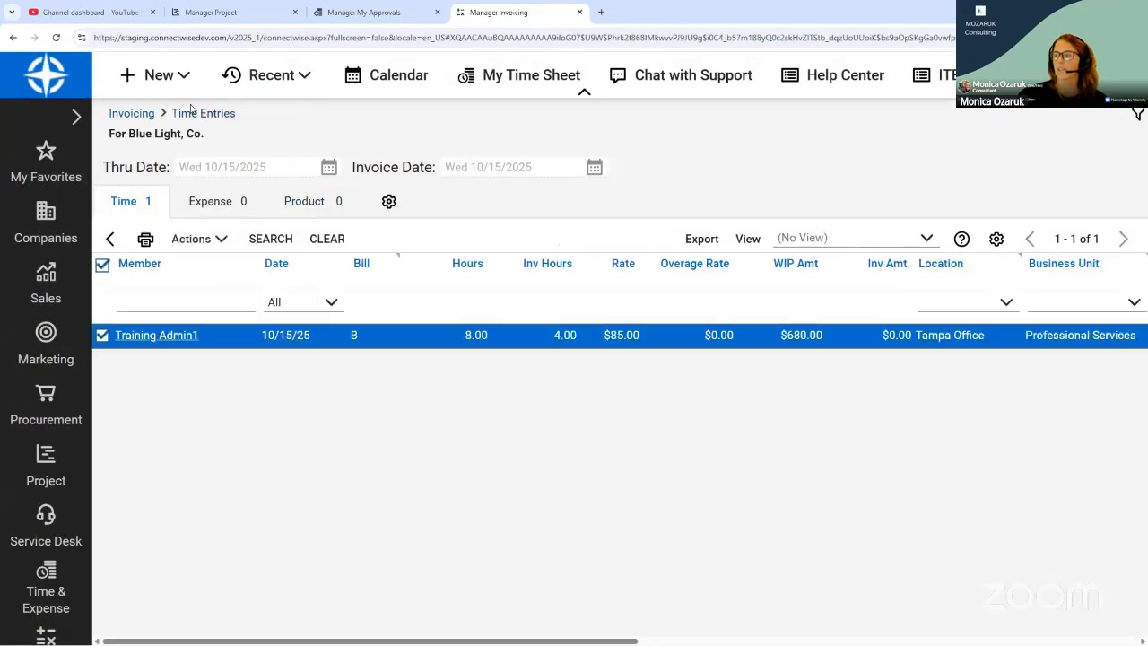
left_click(137, 114)
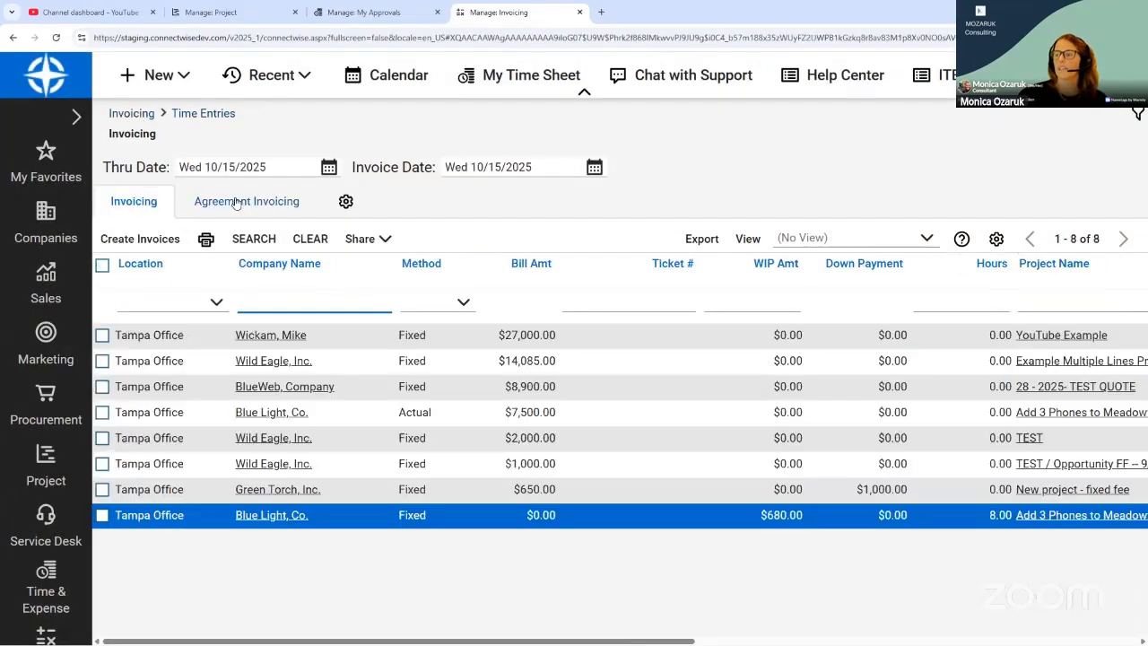
- Create an invoice for DigitalTorch, Inc.'s Monthly Maintenance agreement from agreement invoicing
left_click(240, 202)
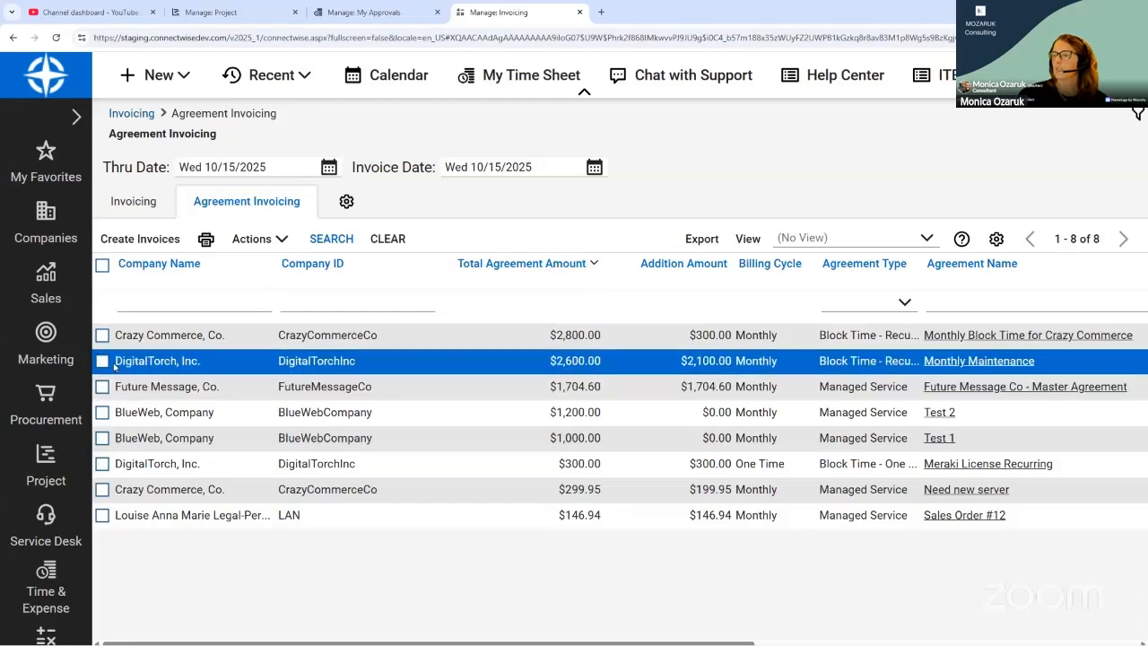
left_click(101, 360)
left_click(161, 239)
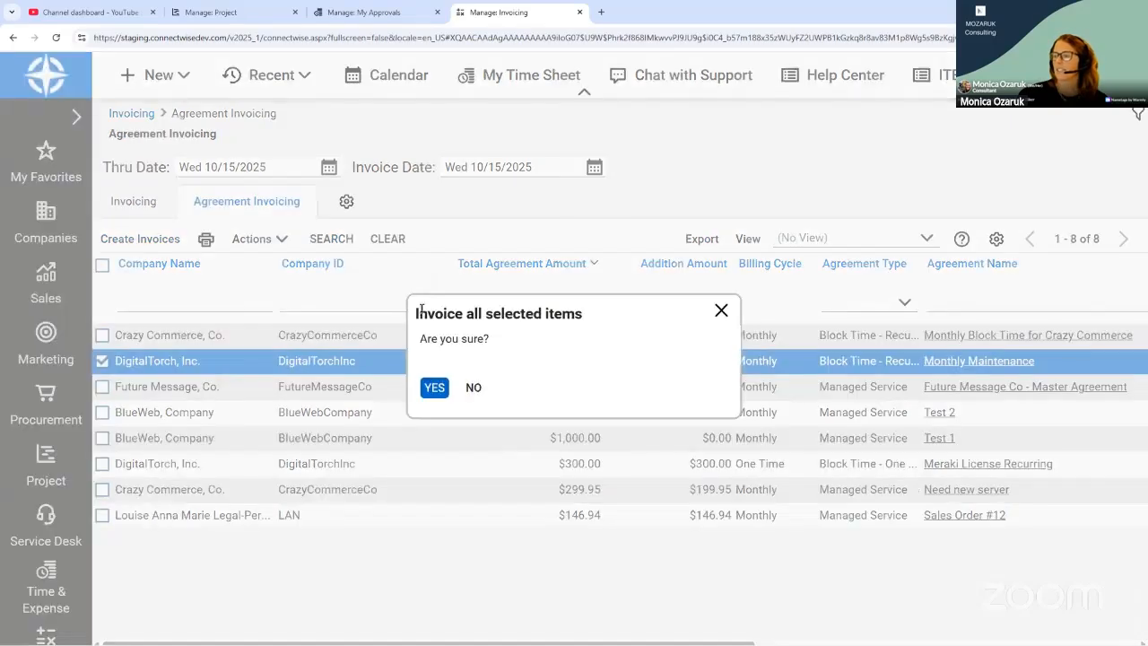
left_click(434, 388)
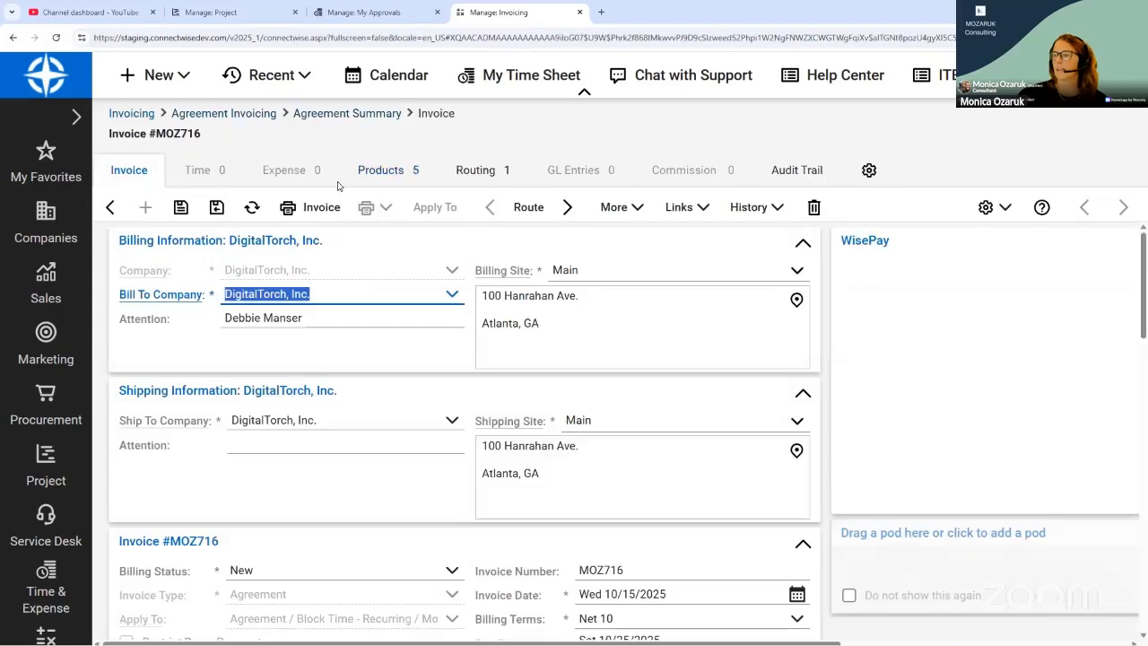
- Review the DigitalTorch, Inc. agreement invoice details and return to the main invoicing list
scroll(384, 272, "down", 1)
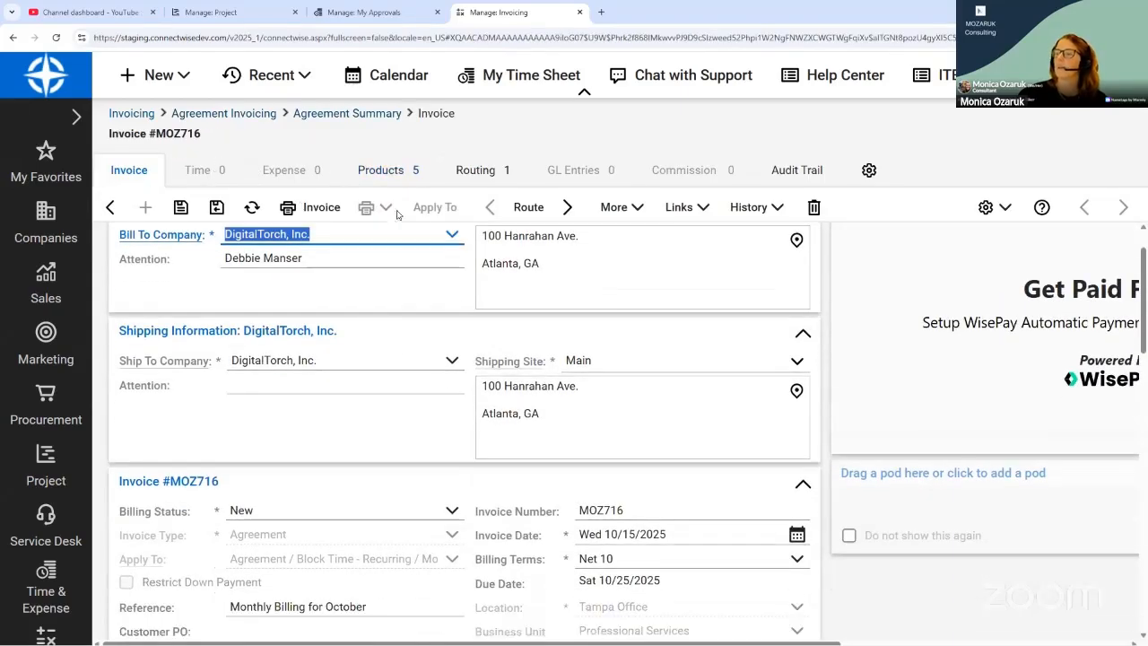
scroll(380, 442, "down", 4)
scroll(380, 443, "up", 5)
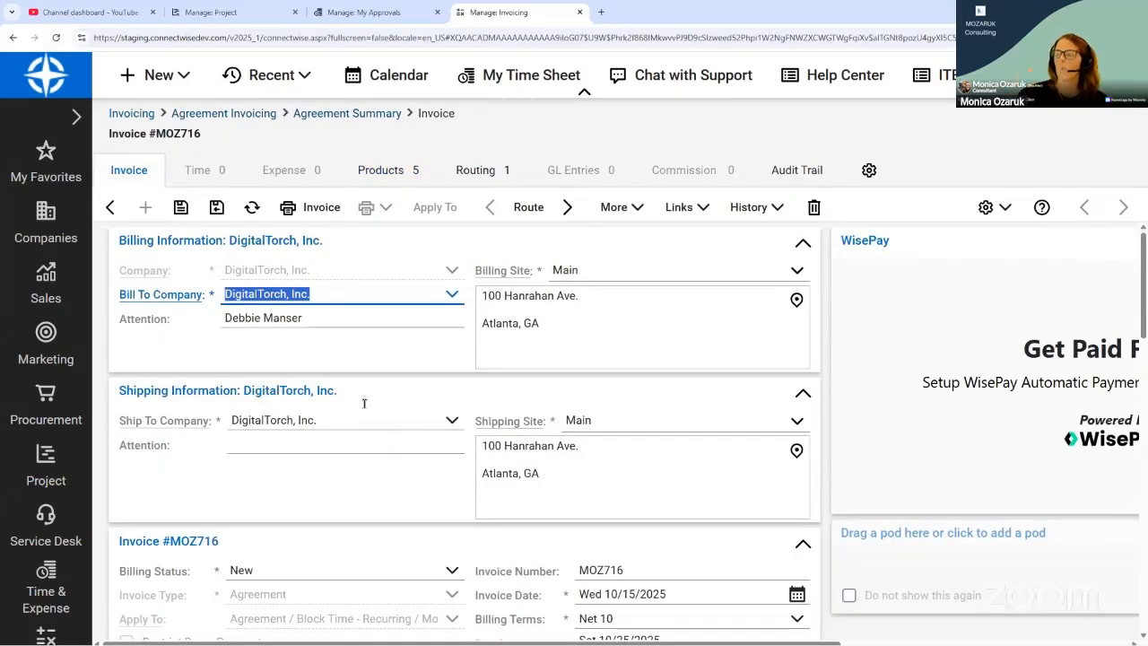
left_click(132, 113)
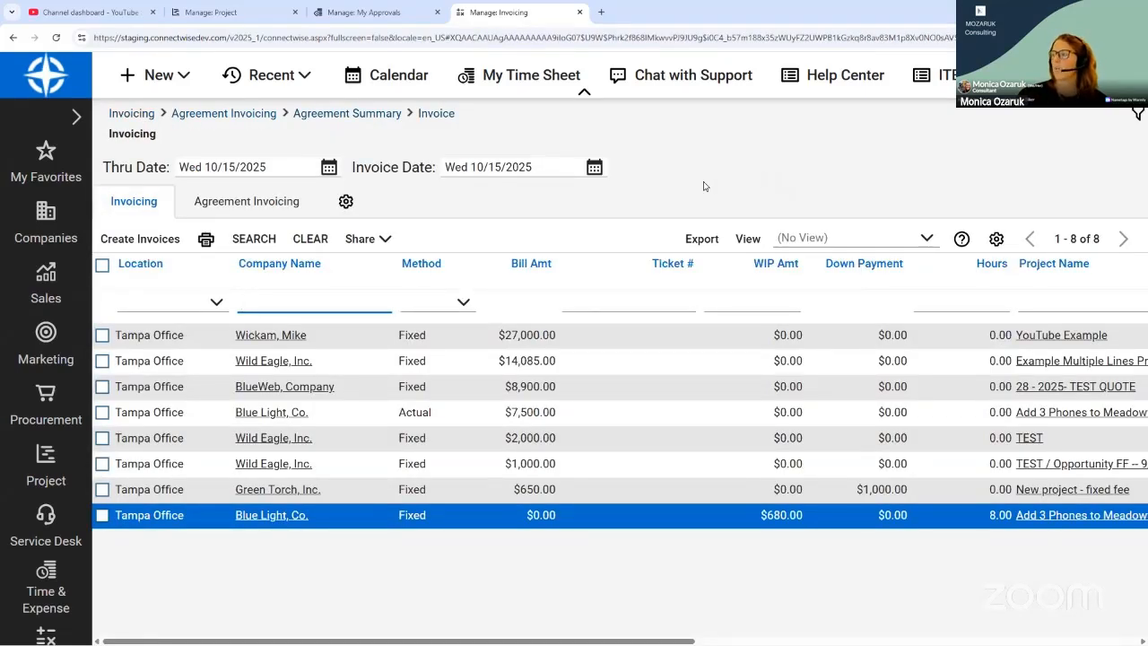
- Reopen Blue Light, Co.'s time entry and consult the help documentation for its hourly rate information
left_click(285, 518)
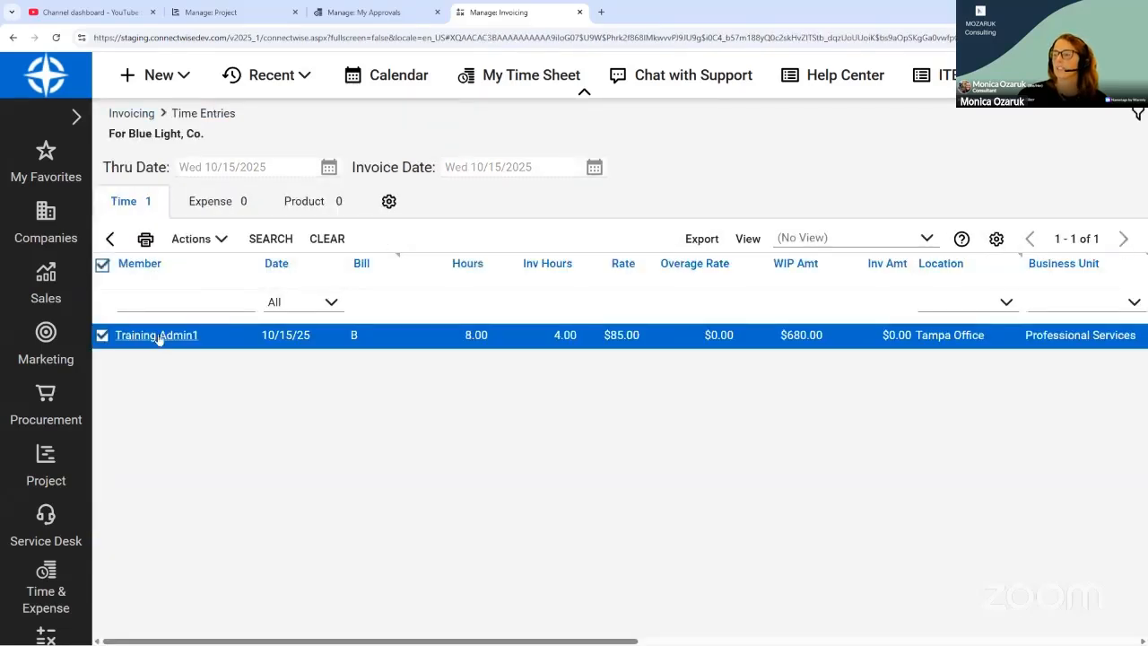
left_click(156, 336)
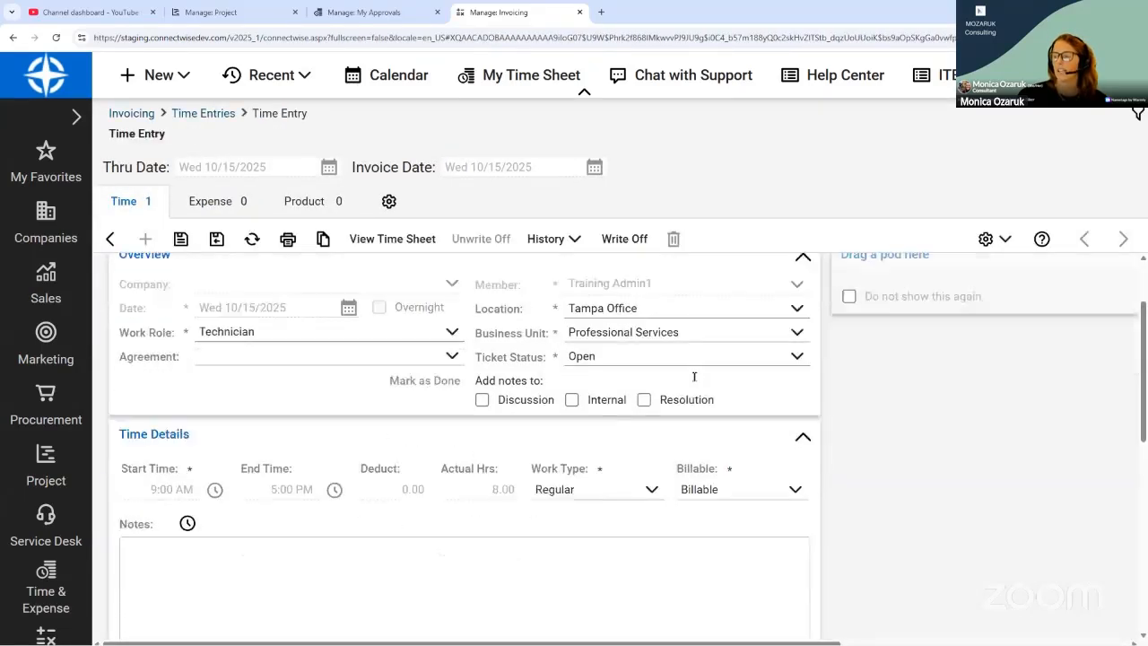
scroll(640, 388, "down", 10)
left_click(384, 533)
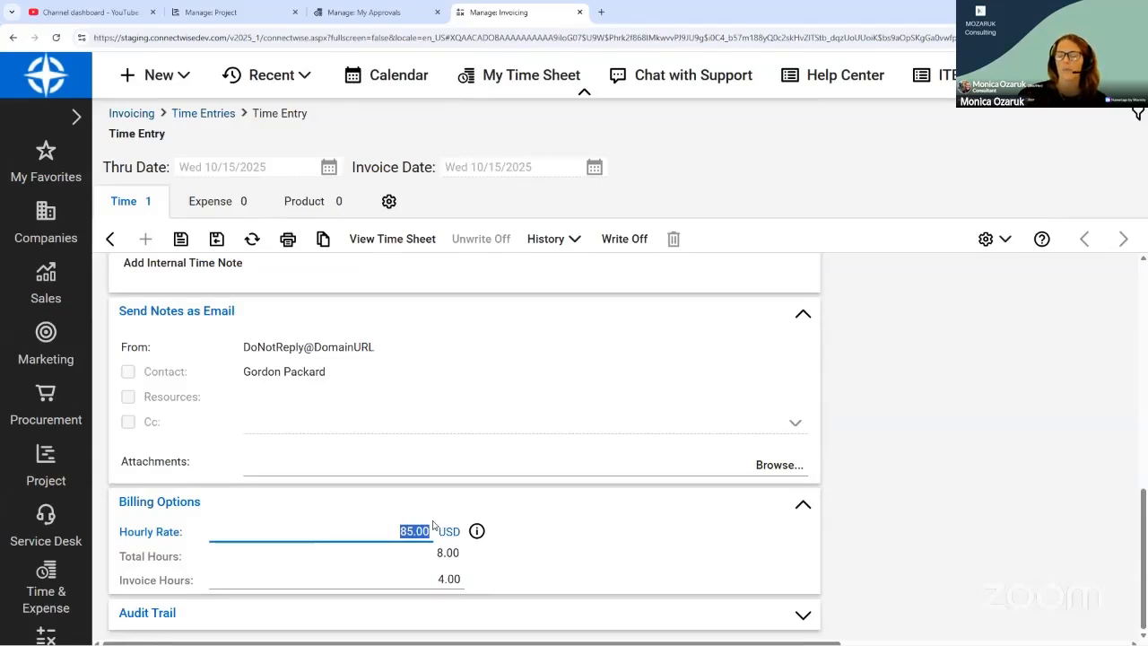
left_click(477, 533)
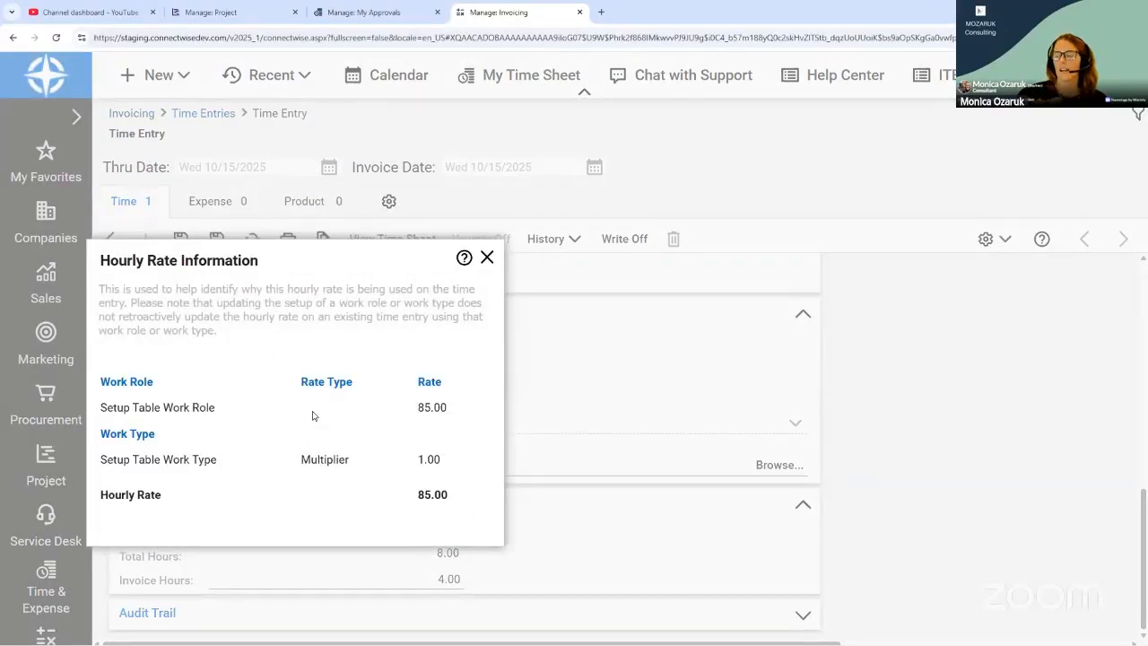
left_click(464, 260)
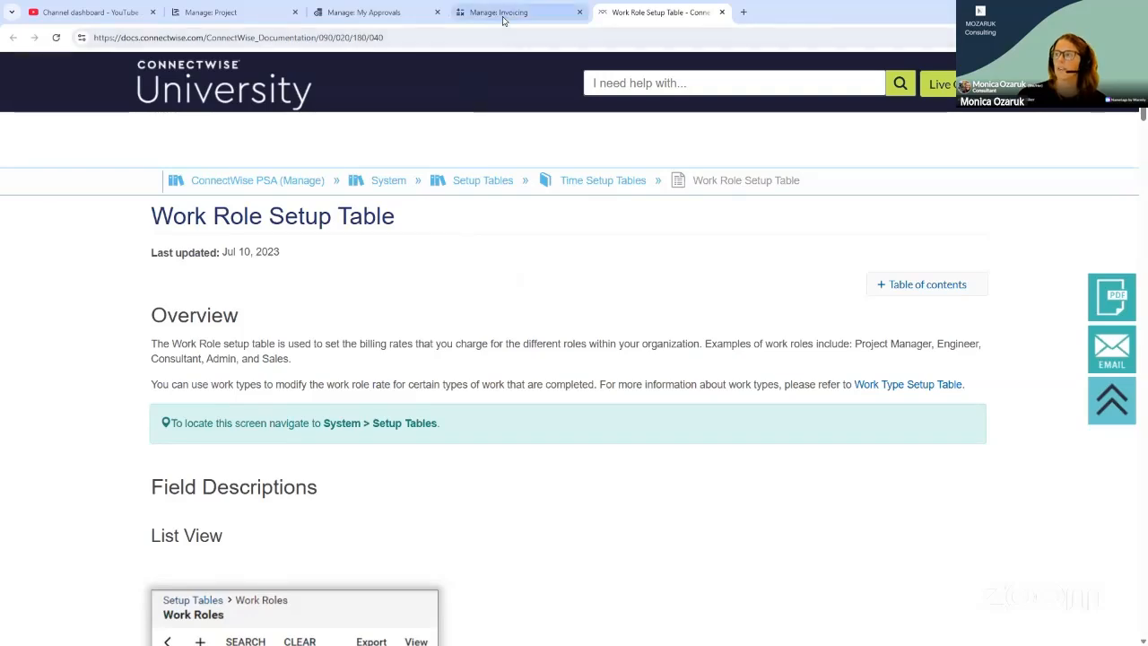
- Consult the help documentation for the open time entry, review its overview and billing details, and return to the main invoicing list
left_click(498, 11)
left_click(486, 258)
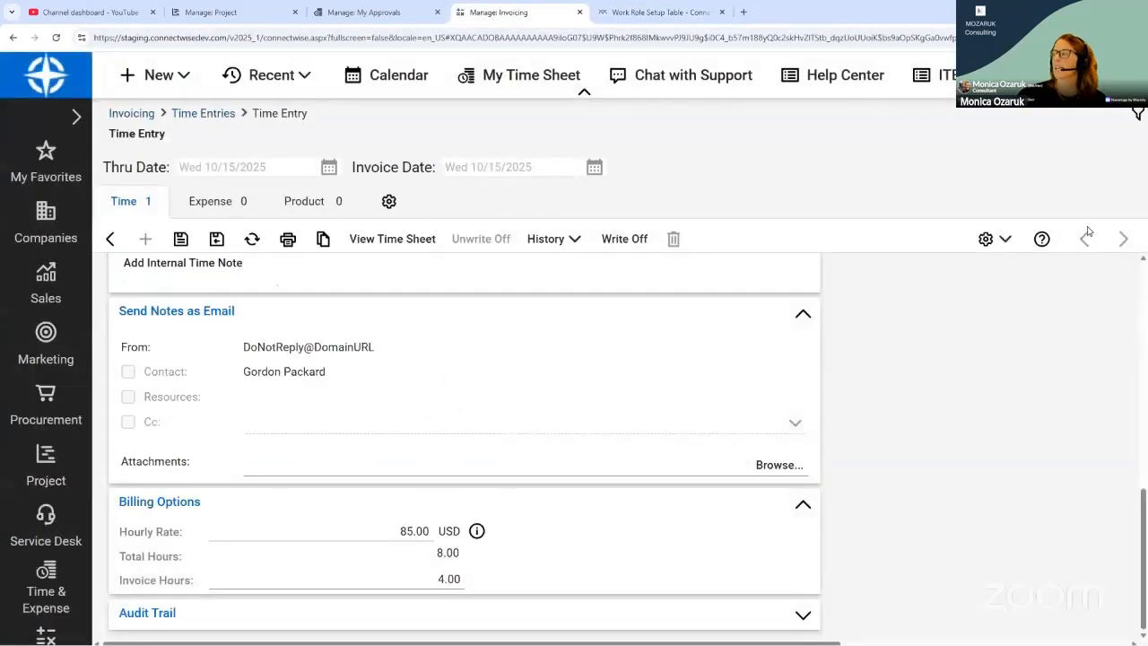
left_click(1042, 239)
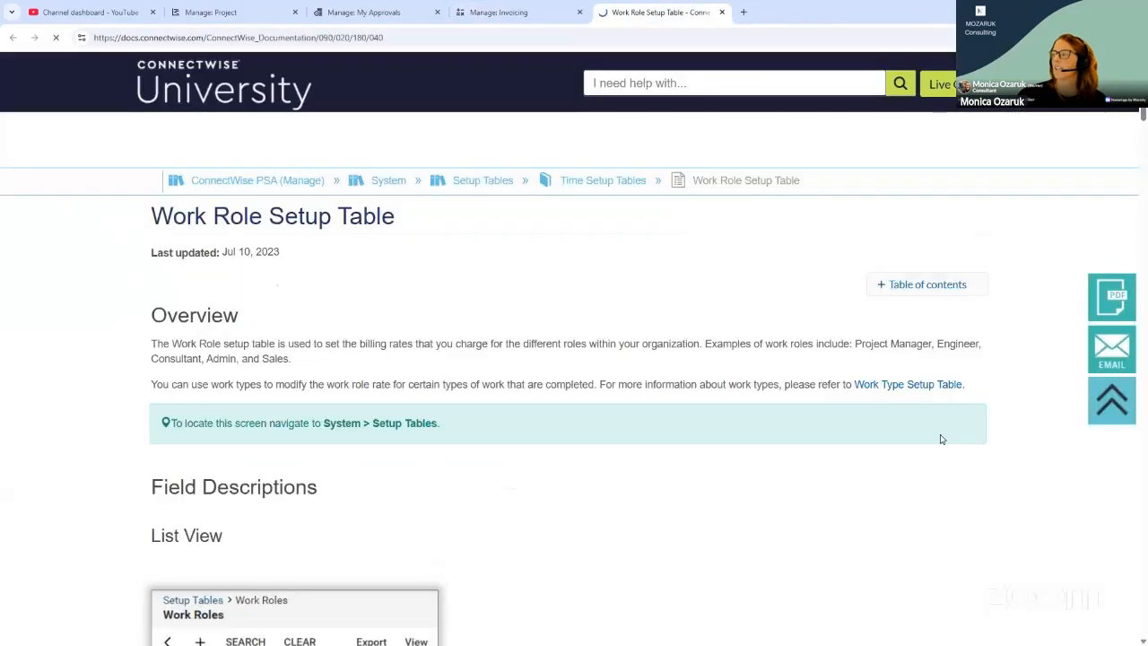
left_click(516, 13)
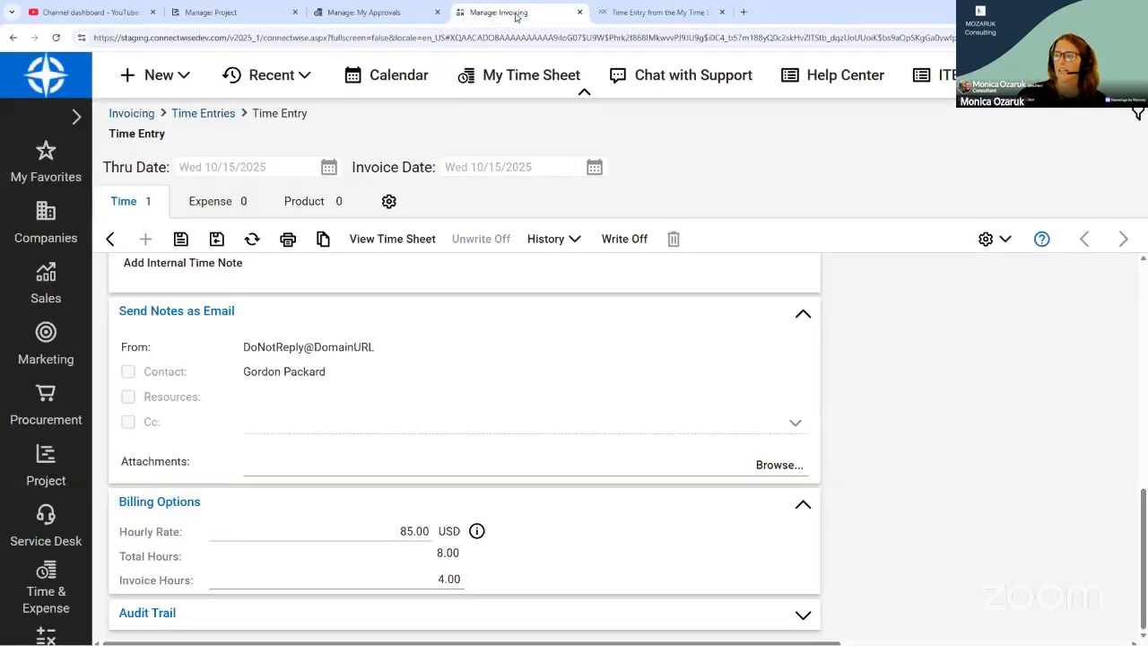
scroll(609, 425, "up", 4)
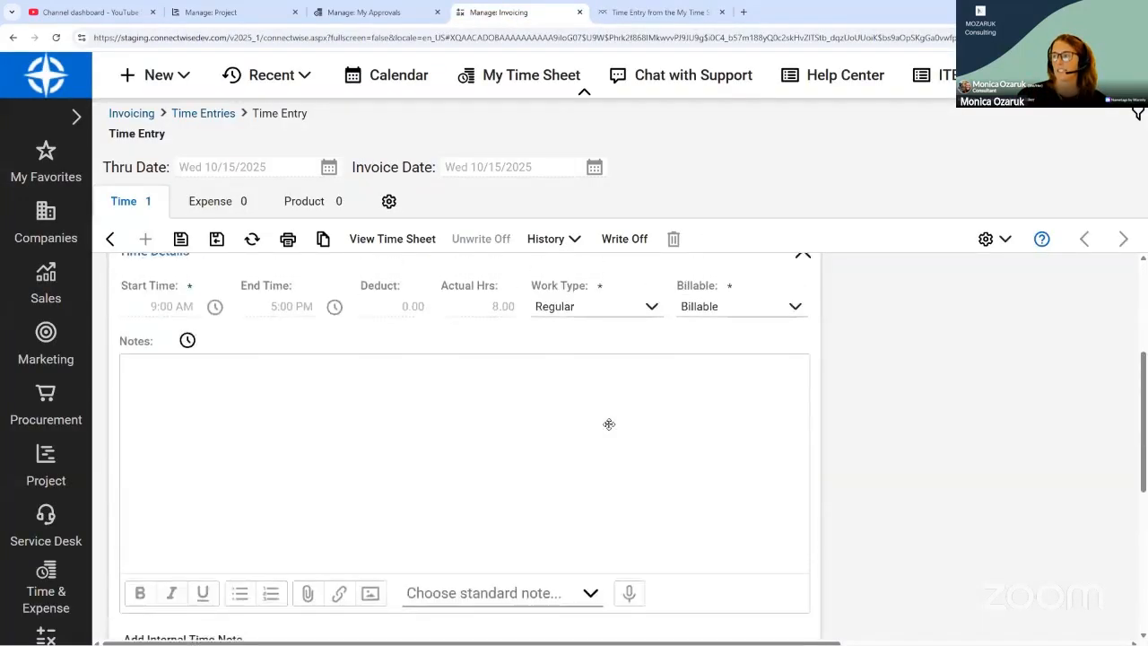
scroll(609, 425, "up", 3)
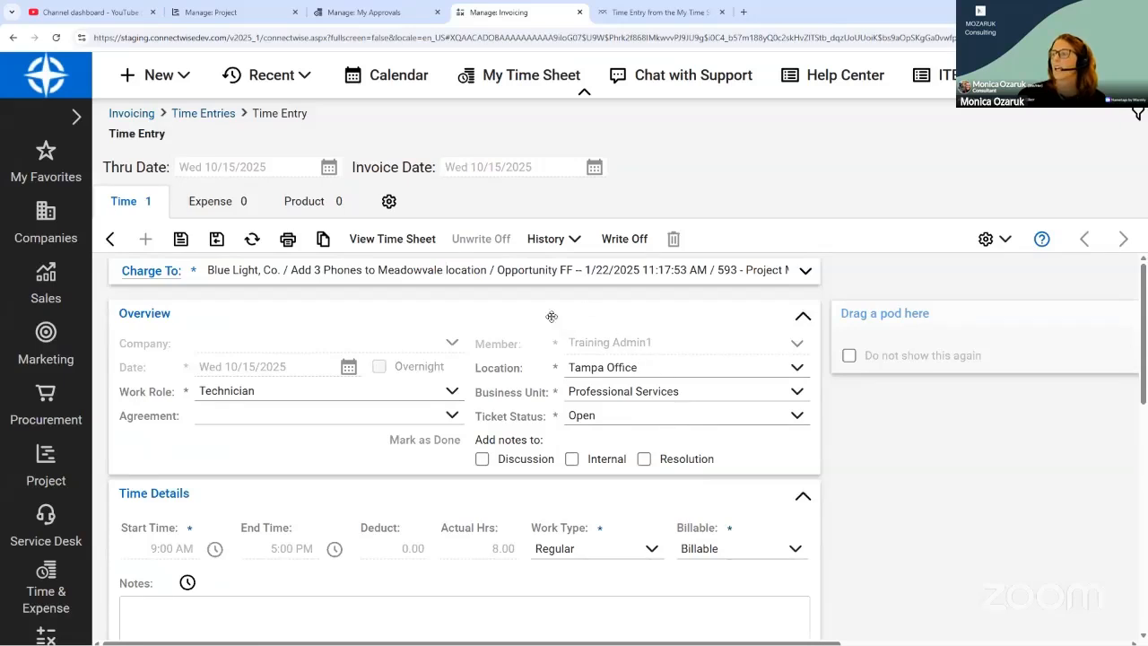
left_click(109, 238)
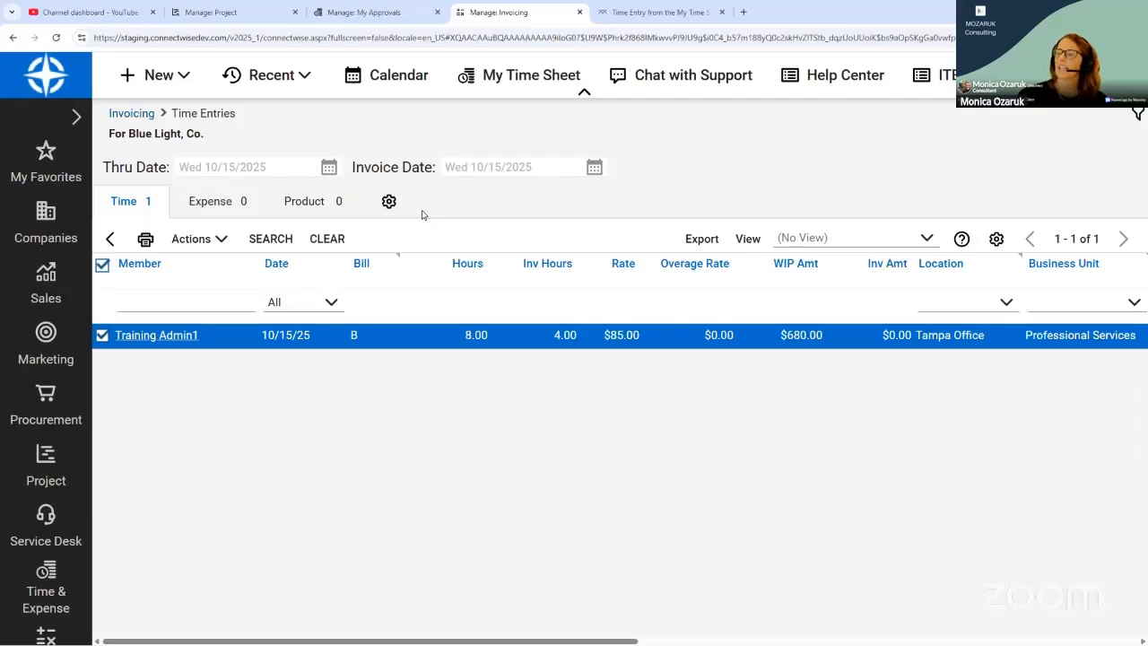
left_click(131, 113)
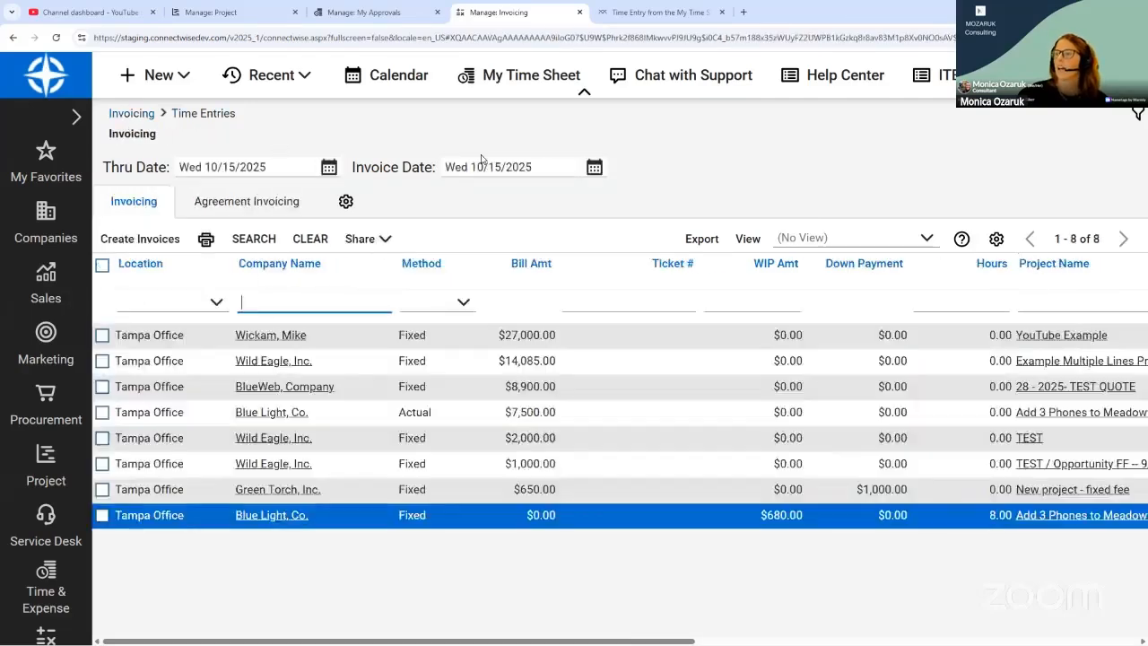
- Create a progress bill for the YouTube Example project that covers its products and part of the available WIP
left_click(439, 436)
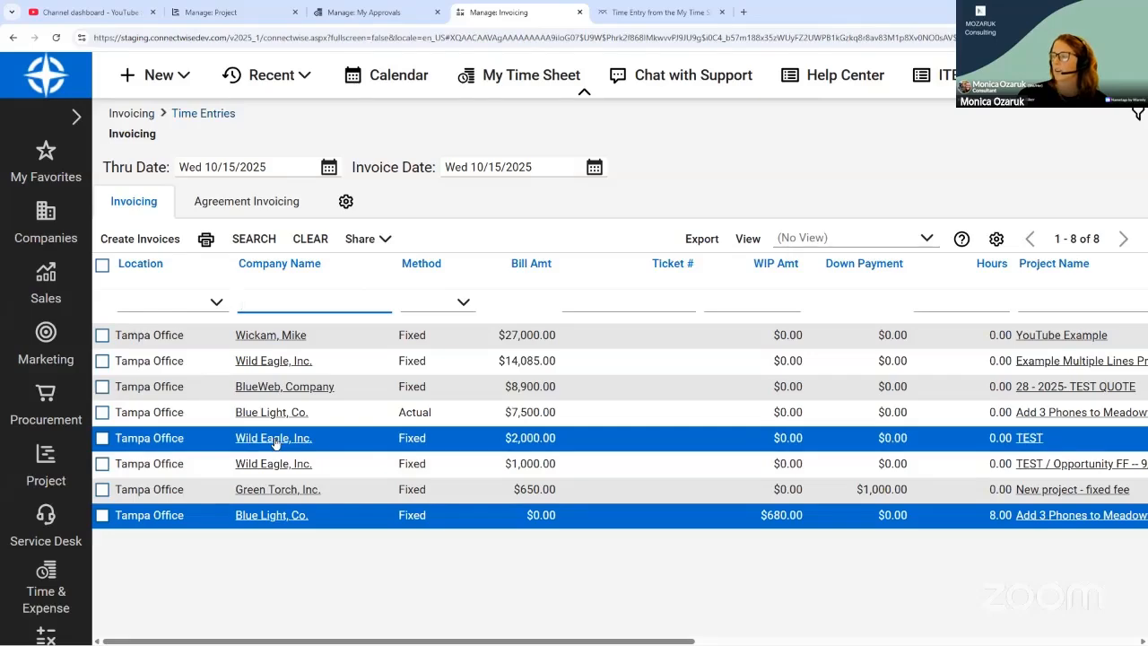
left_click(282, 344)
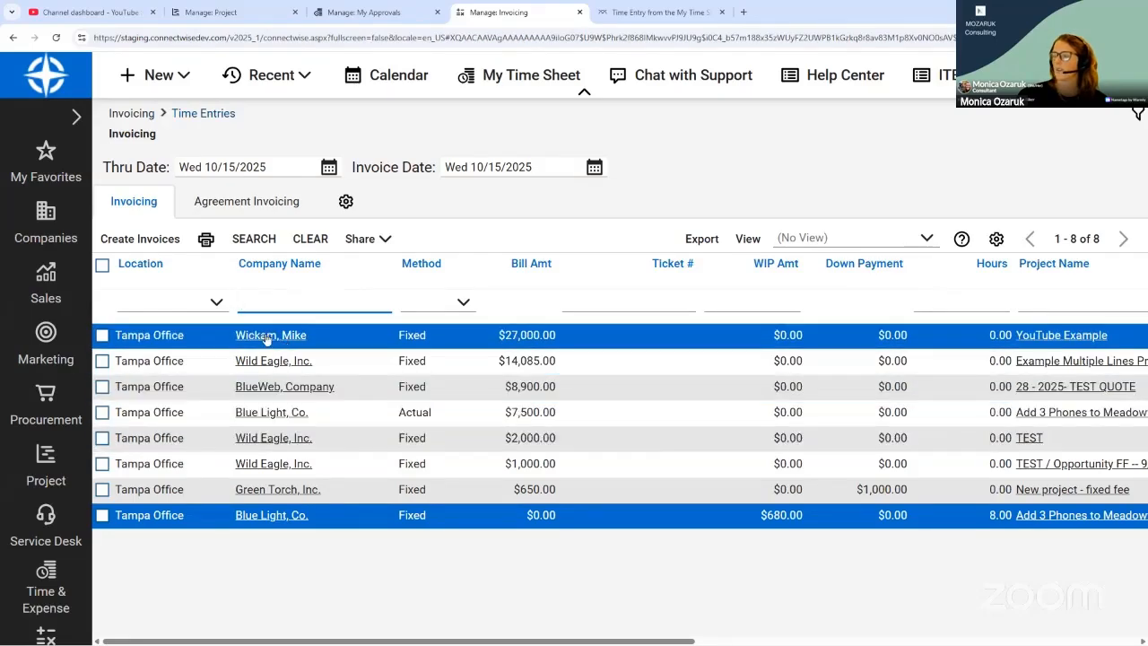
left_click(272, 337)
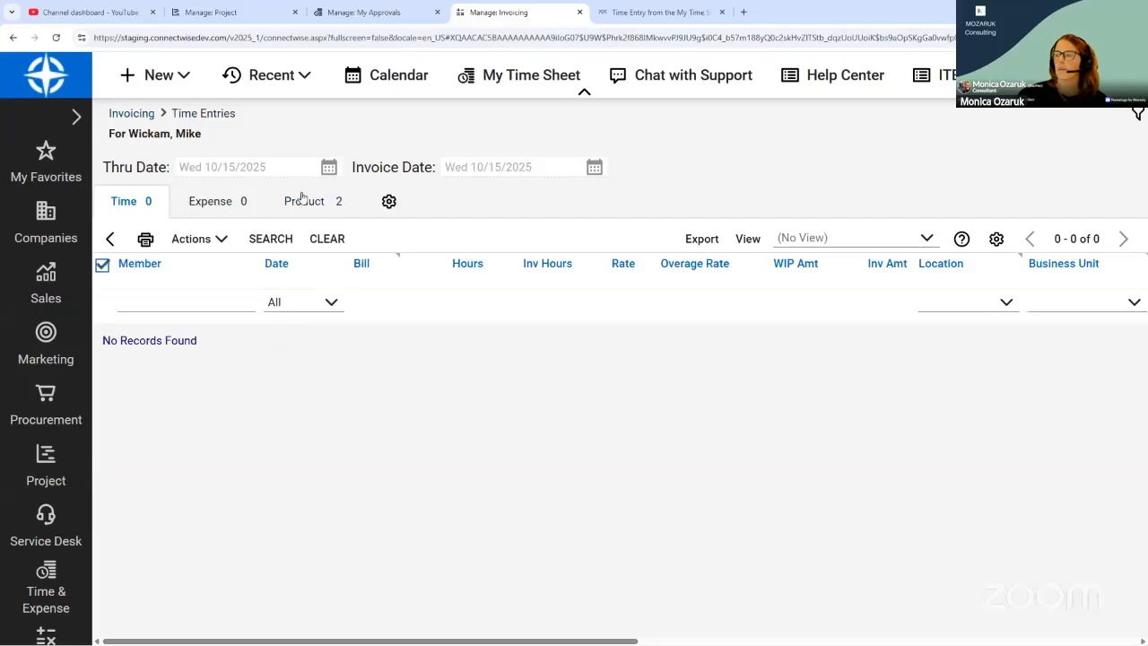
left_click(216, 239)
left_click(215, 317)
left_click(395, 400)
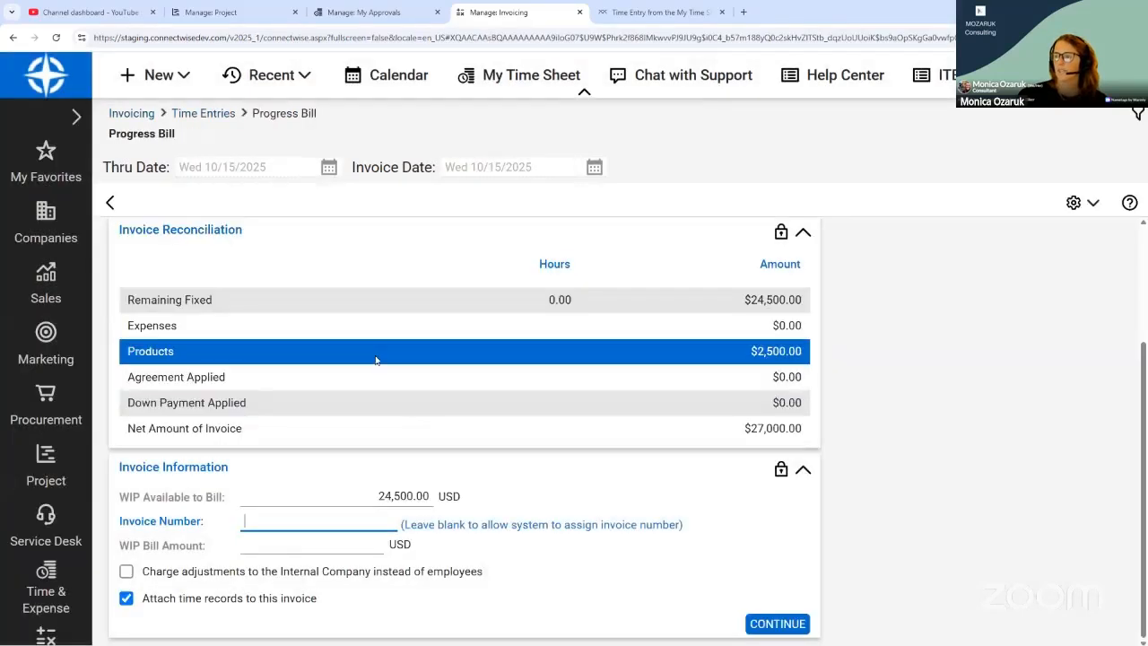
left_click(316, 543)
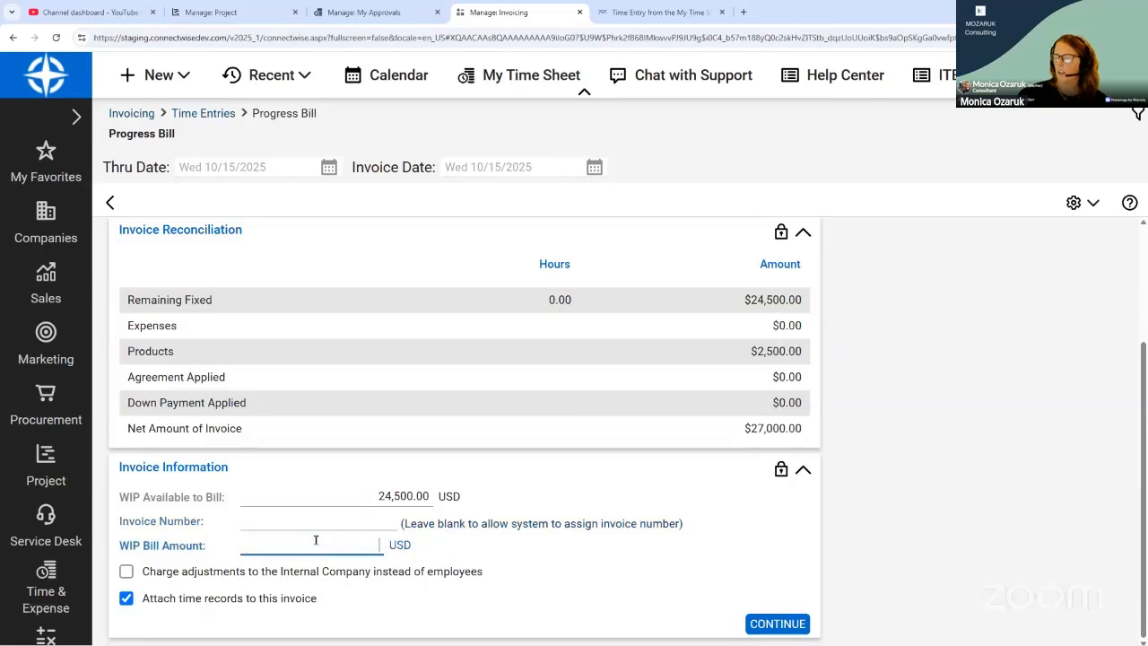
left_click(109, 202)
- Create a second progress bill for the YouTube Example project with a WIP bill amount of 14,500 USD, and save and close the invoice
left_click(191, 238)
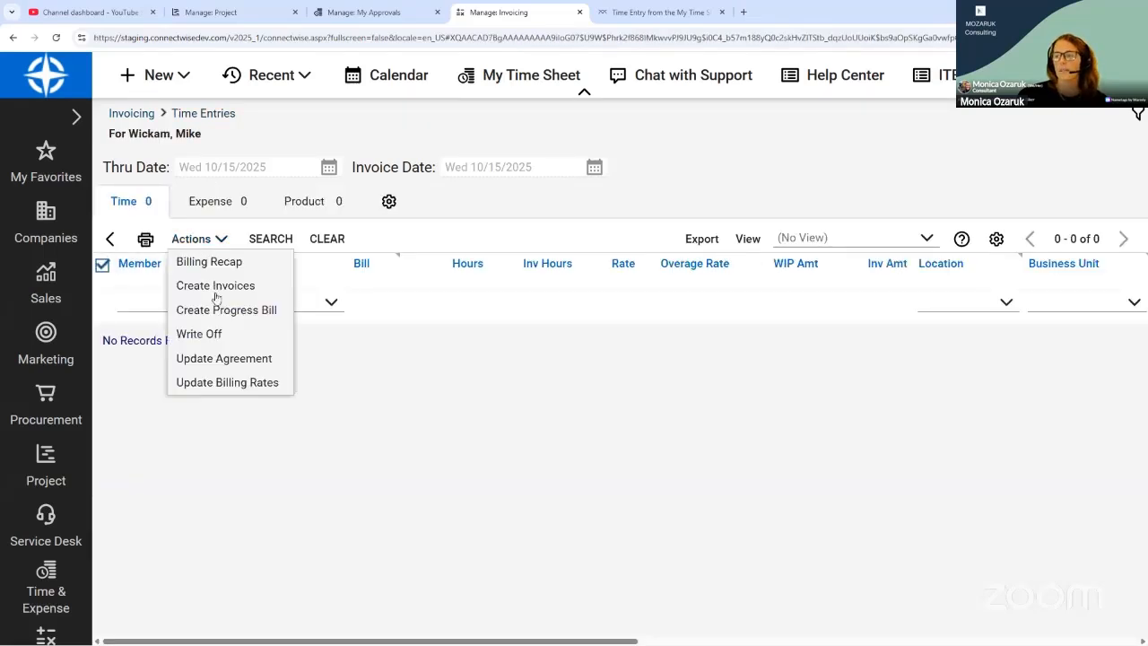
left_click(221, 311)
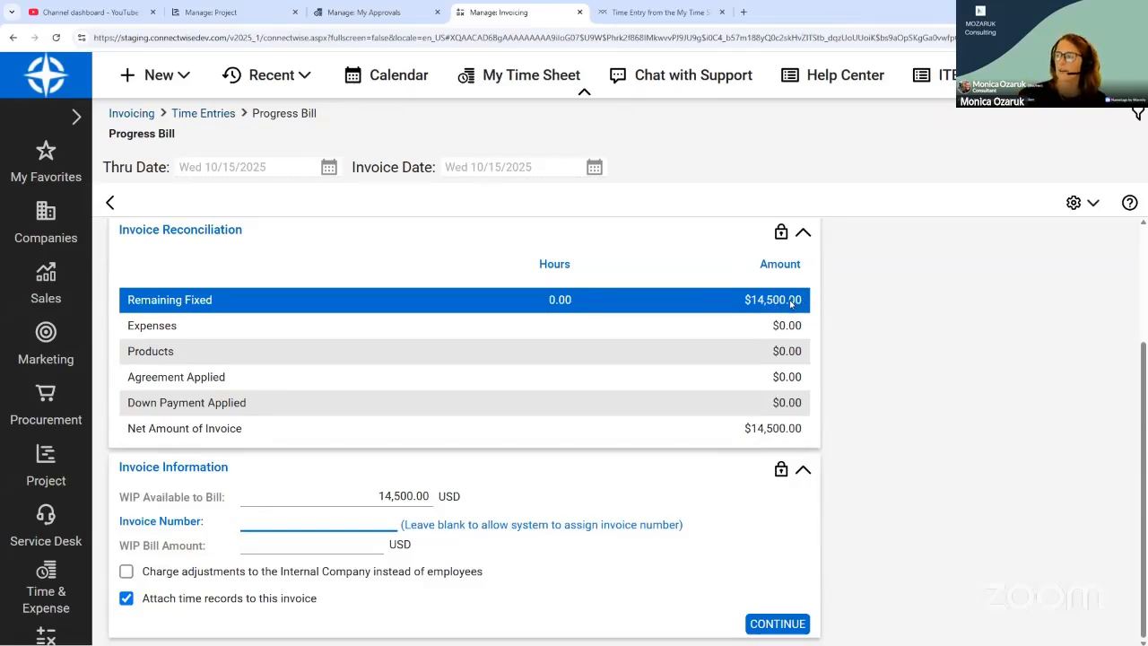
left_click(350, 544)
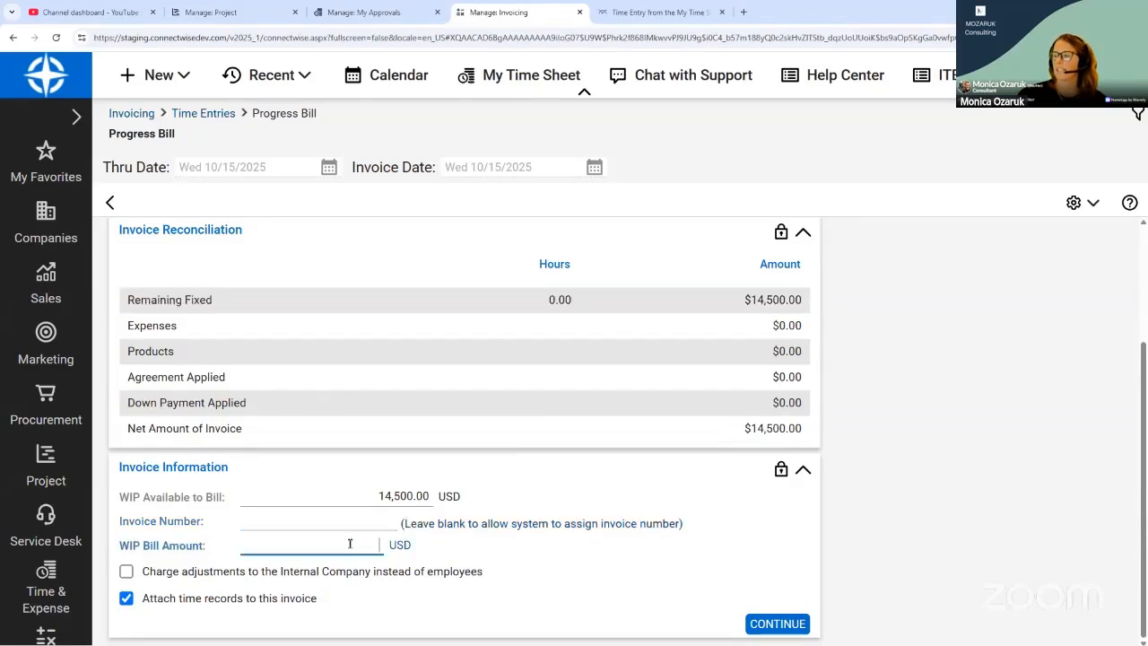
type("14500")
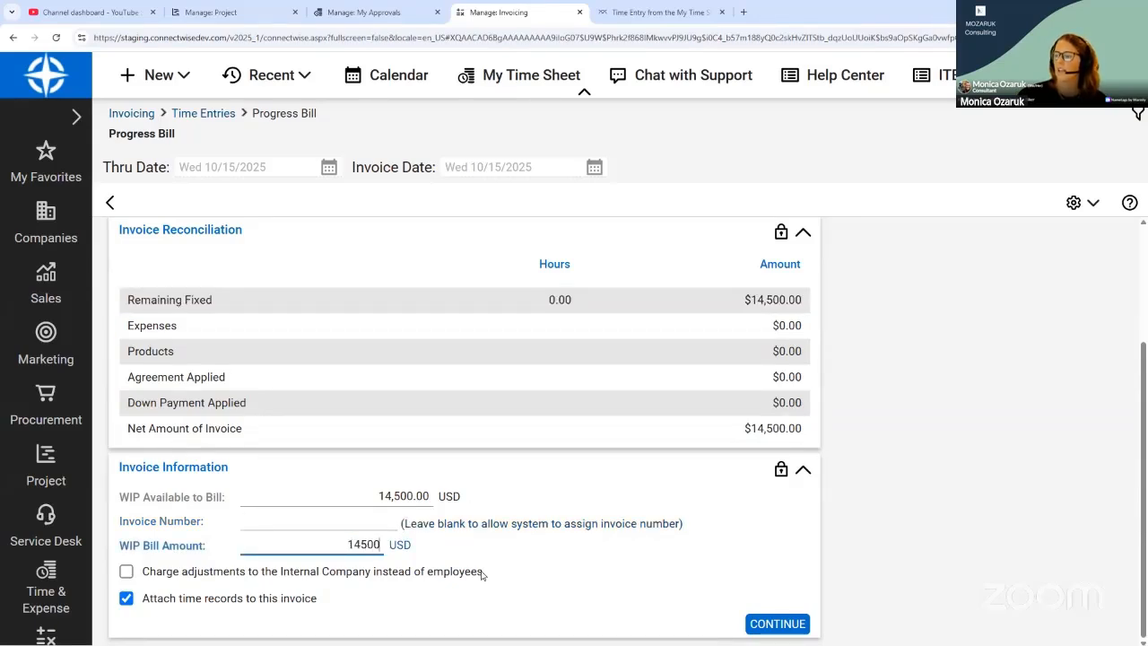
key("Tab")
left_click(773, 625)
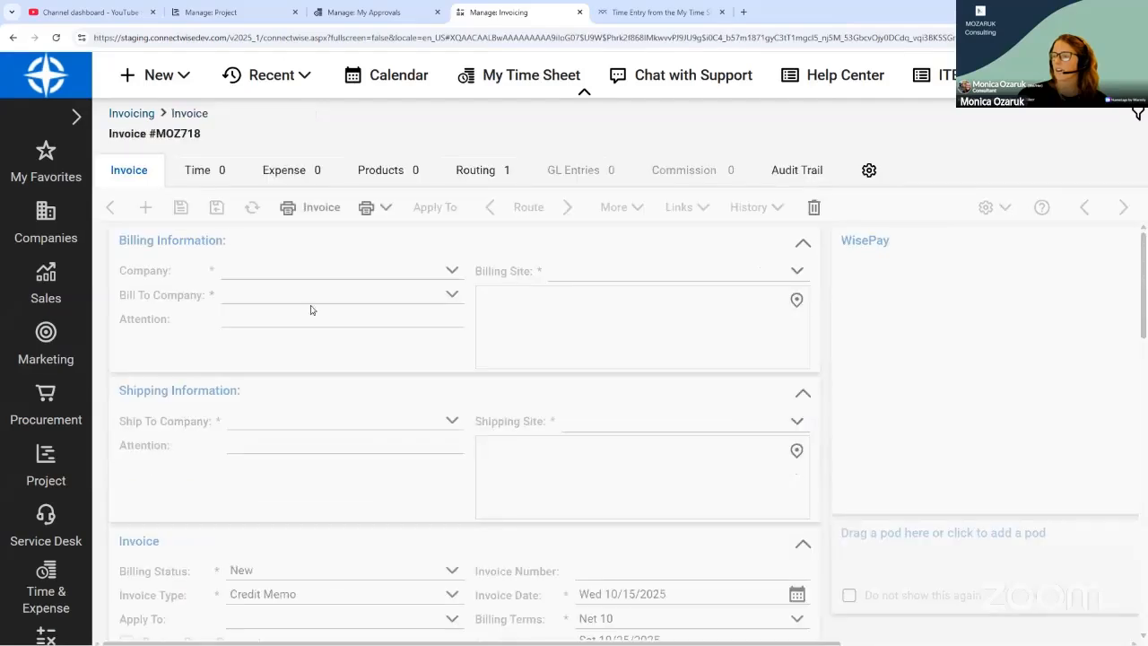
left_click(216, 208)
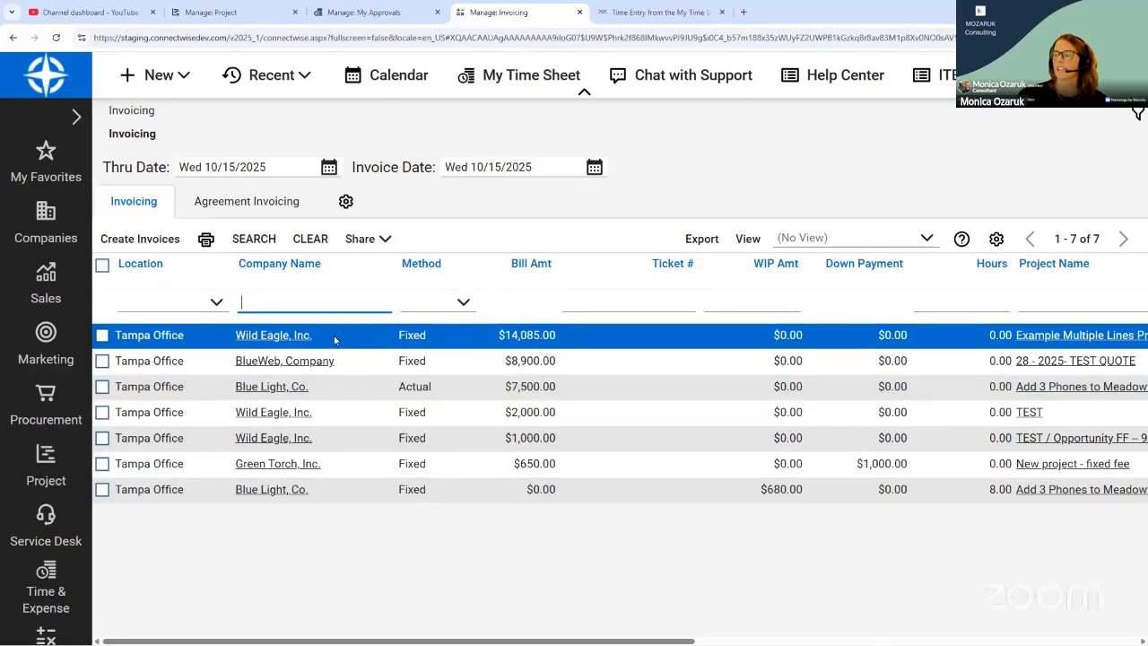
- Open the YouTube Example project's invoice list and reposition the Invoices section directly after Products
left_click(398, 13)
left_click(215, 13)
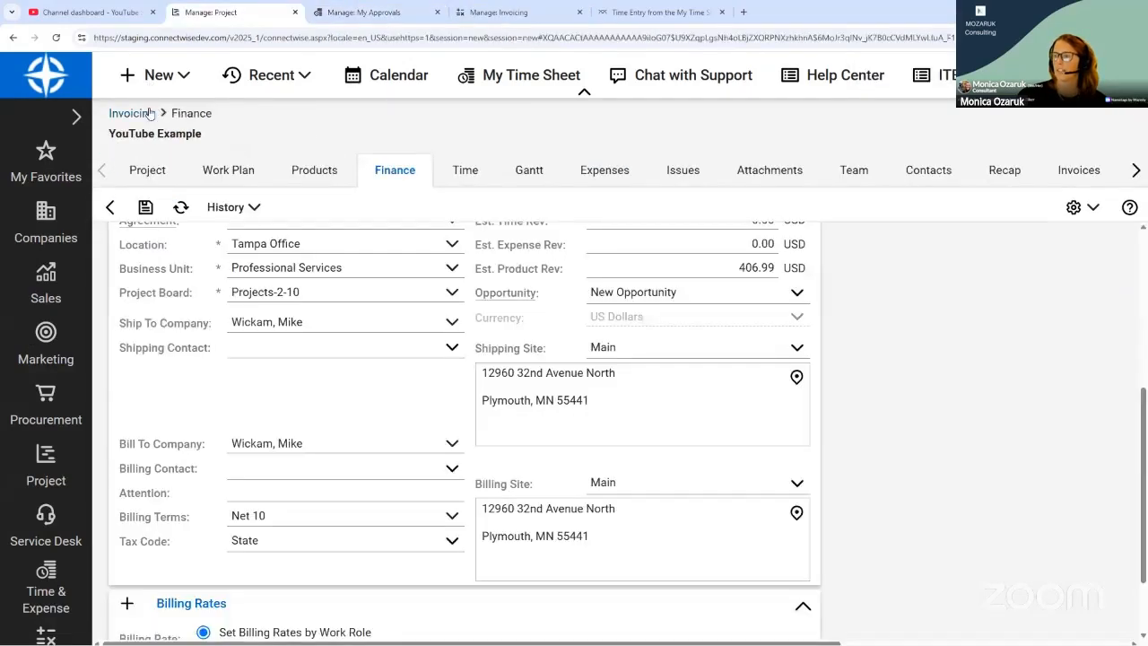
scroll(358, 269, "up", 4)
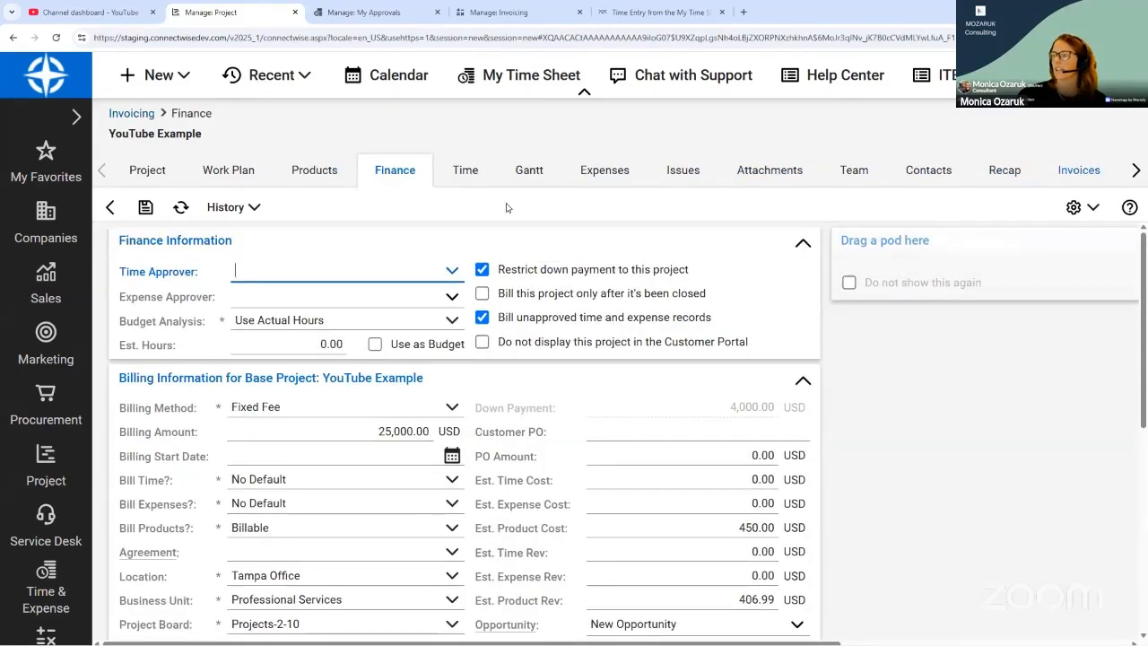
left_click(1076, 174)
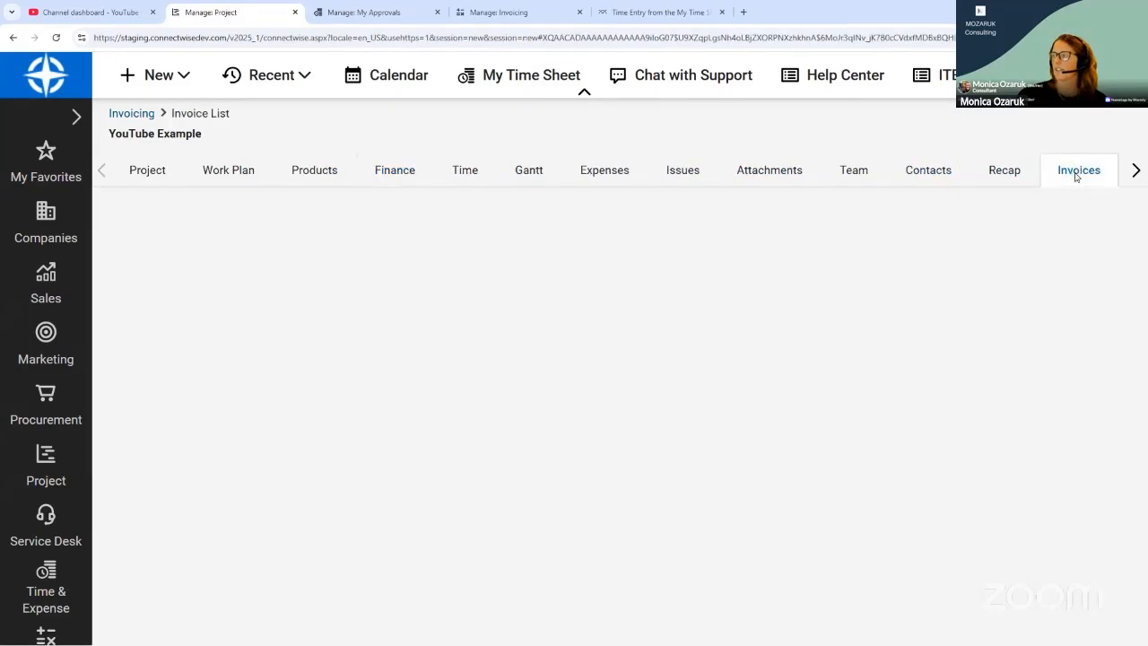
left_click_drag(822, 172, 390, 170)
- Set the invoice date filter to All and search for the YouTube Example project's invoices
left_click(763, 271)
scroll(742, 296, "up", 1)
left_click(739, 296)
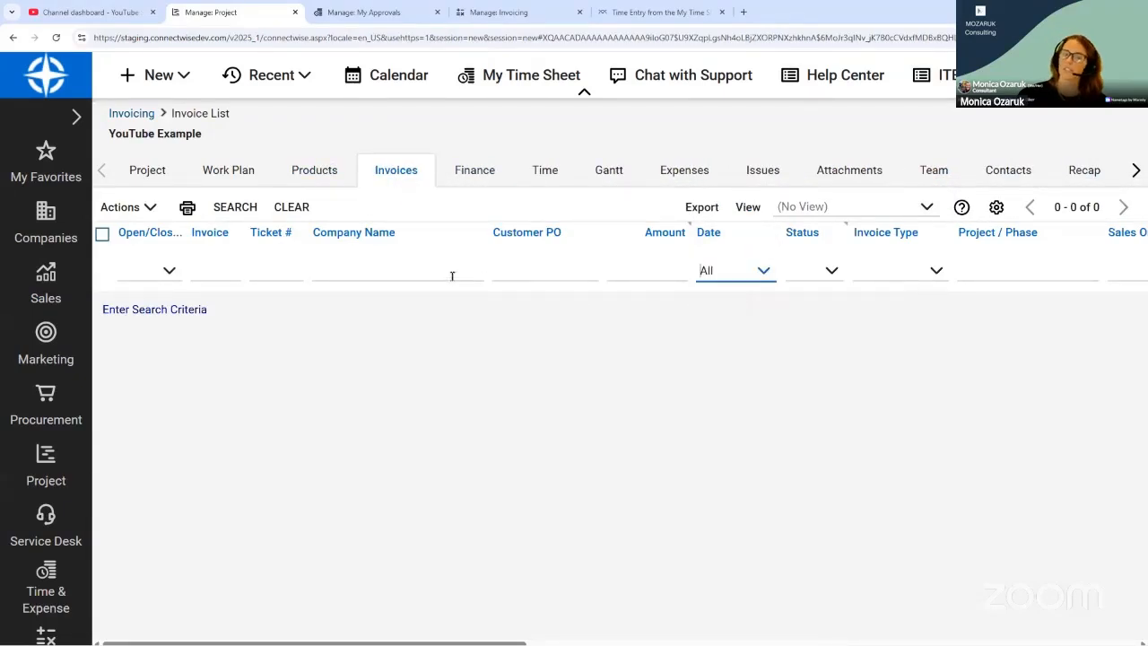
left_click(223, 208)
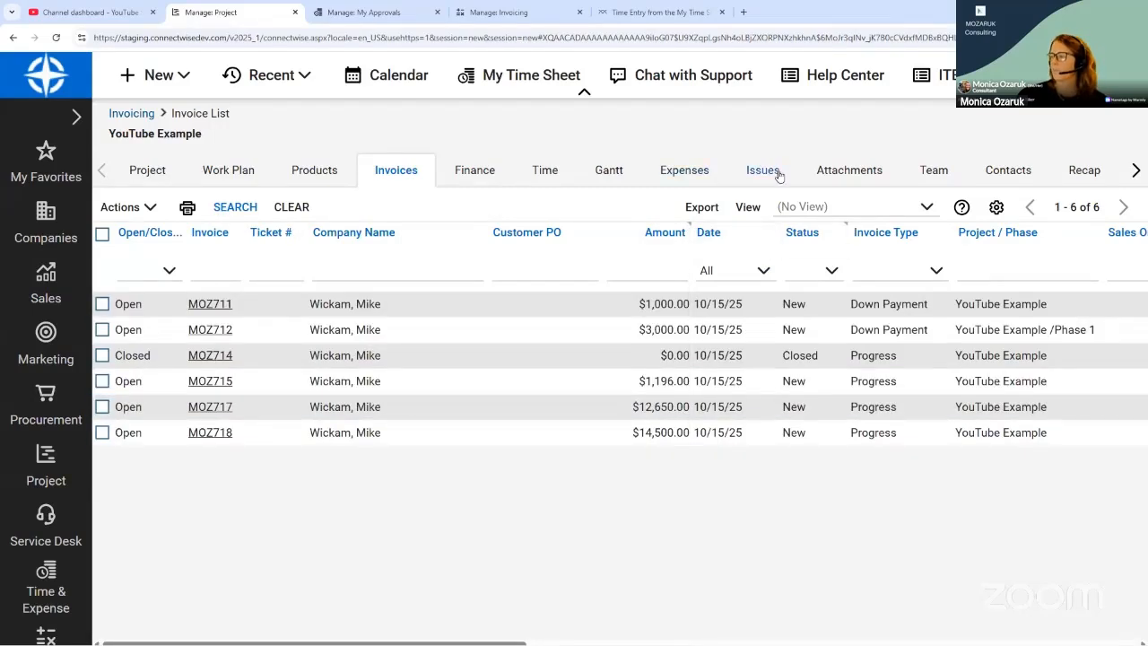
- Compare the project's down payment and progress invoices, then place the Invoicing page beside the project page and refresh its list
left_click(870, 357)
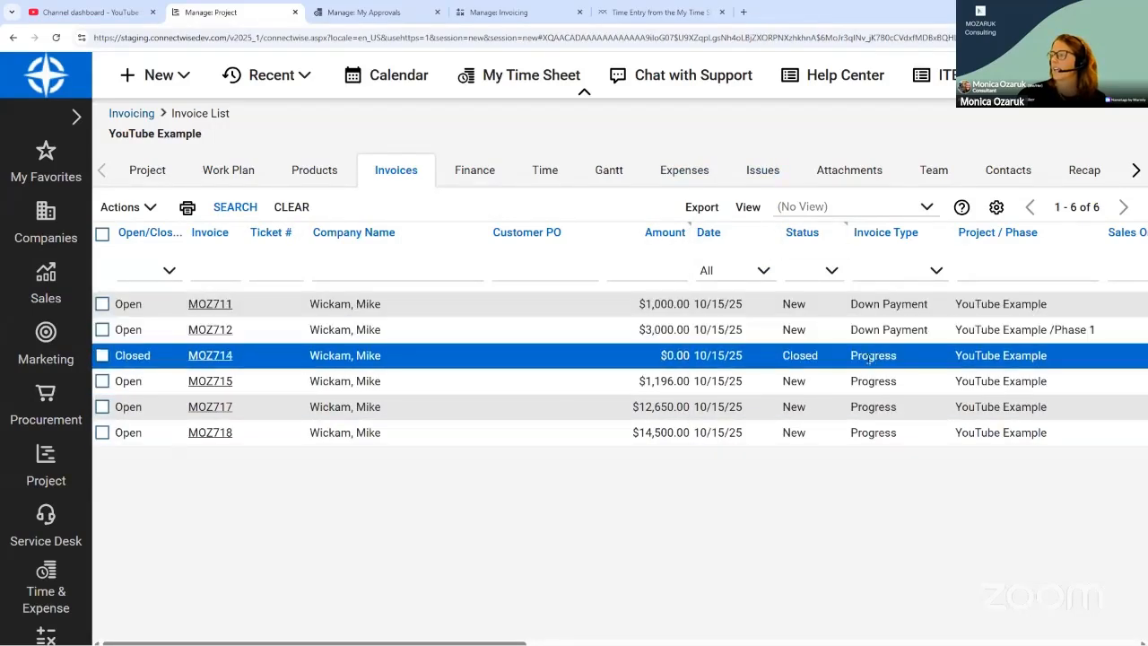
left_click(910, 310)
left_click(908, 324)
left_click(907, 329)
left_click(908, 334)
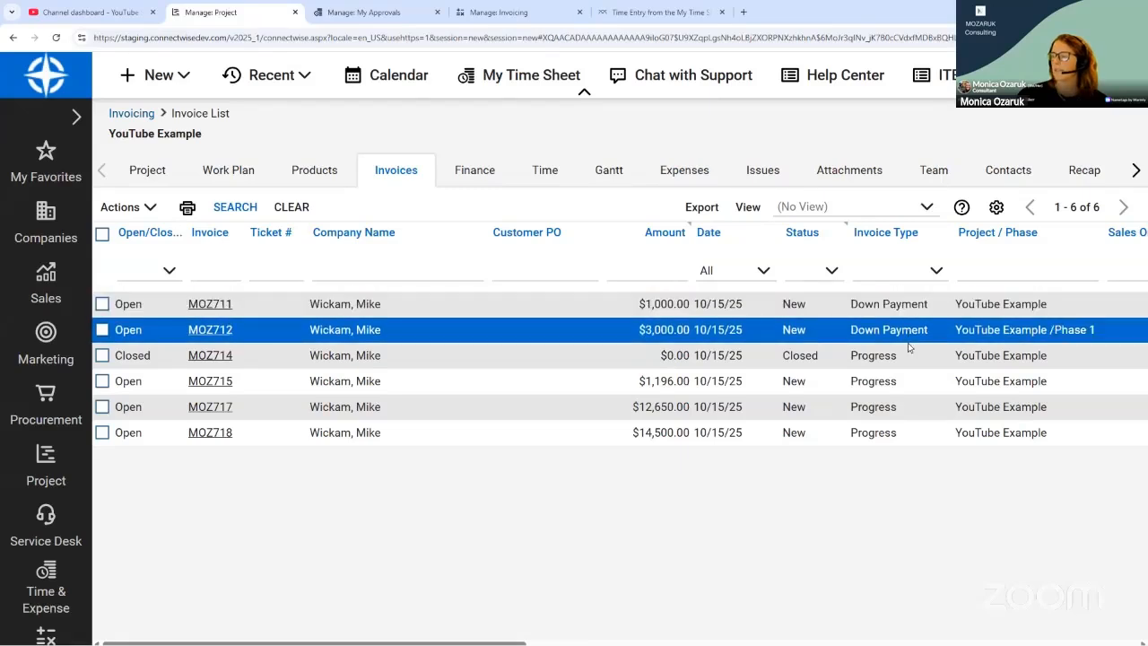
left_click(910, 357)
left_click(910, 380)
left_click(882, 435)
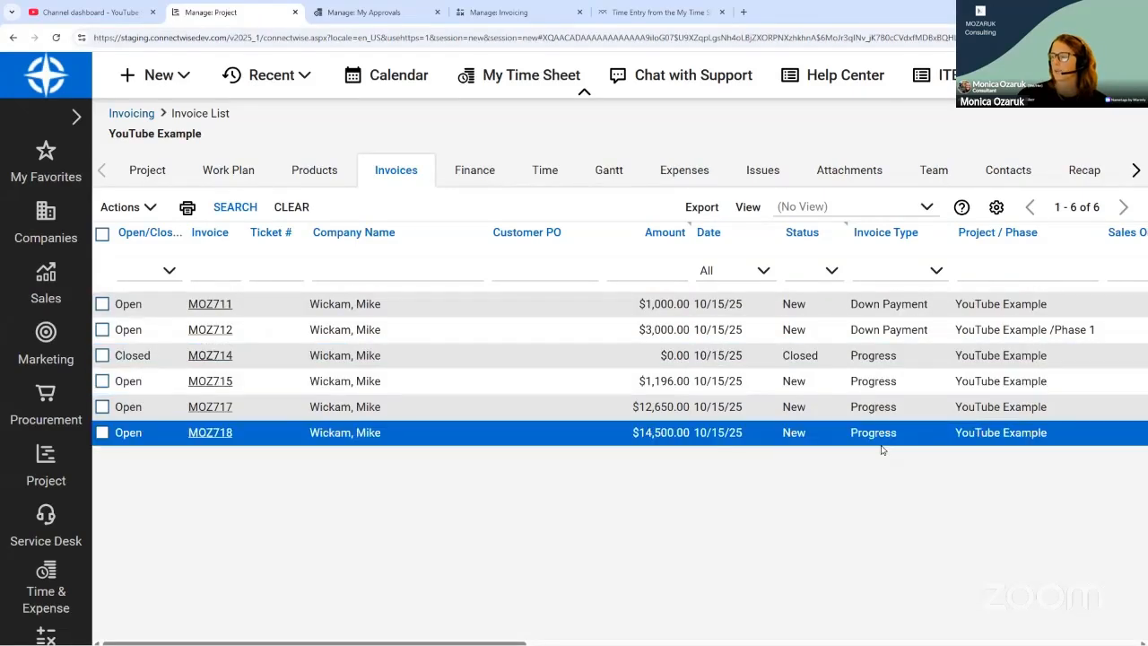
left_click(886, 437)
left_click_drag(502, 12, 360, 12)
left_click(254, 239)
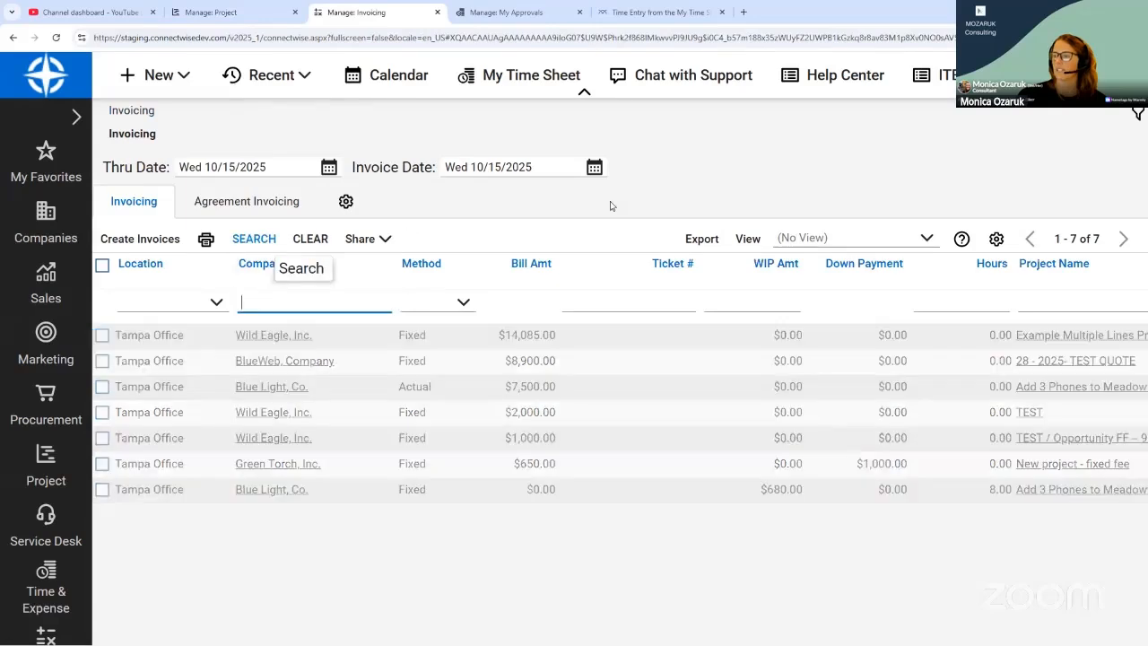
- Log one hour of time on the Installation ticket in Phase 1 of the YouTube Example project
left_click(226, 15)
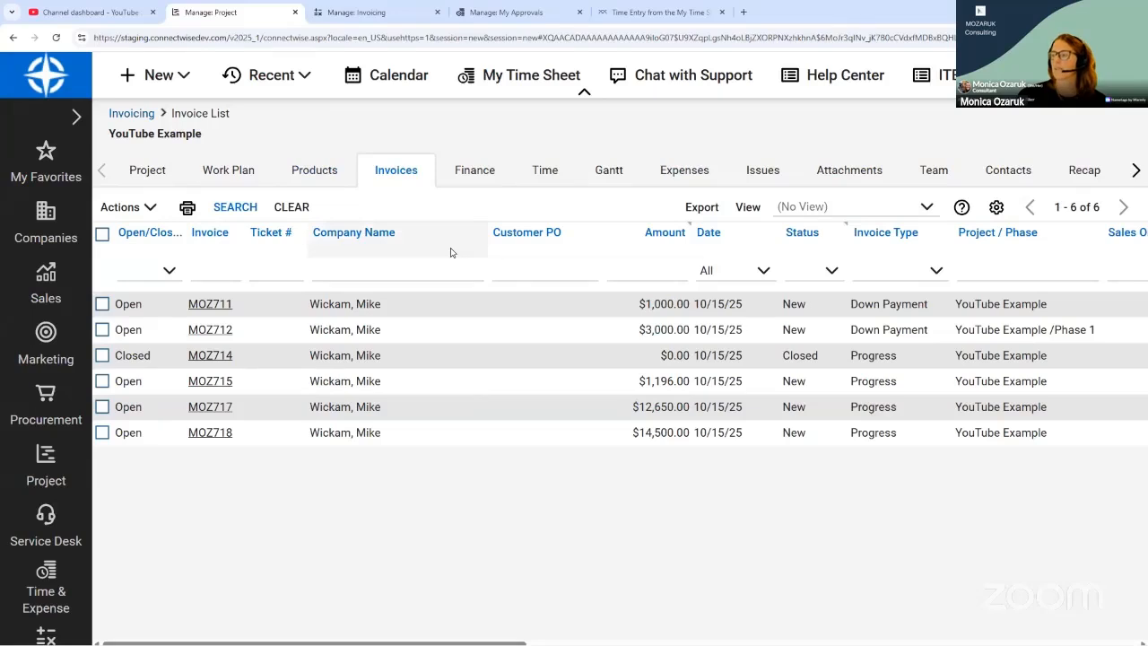
left_click(543, 170)
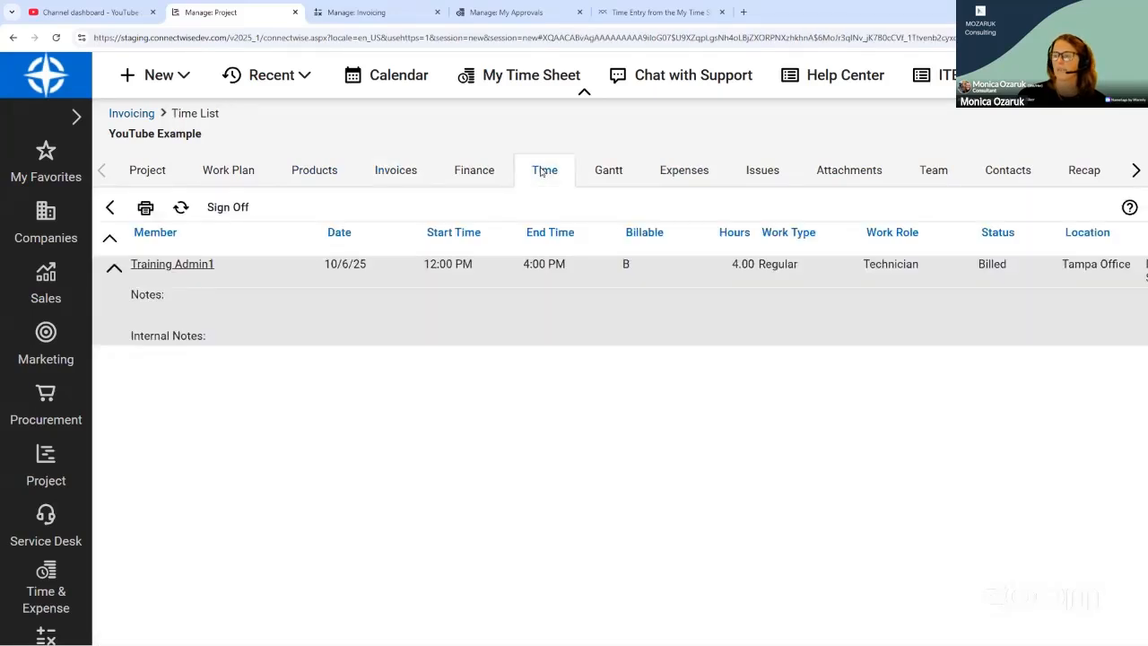
left_click(231, 178)
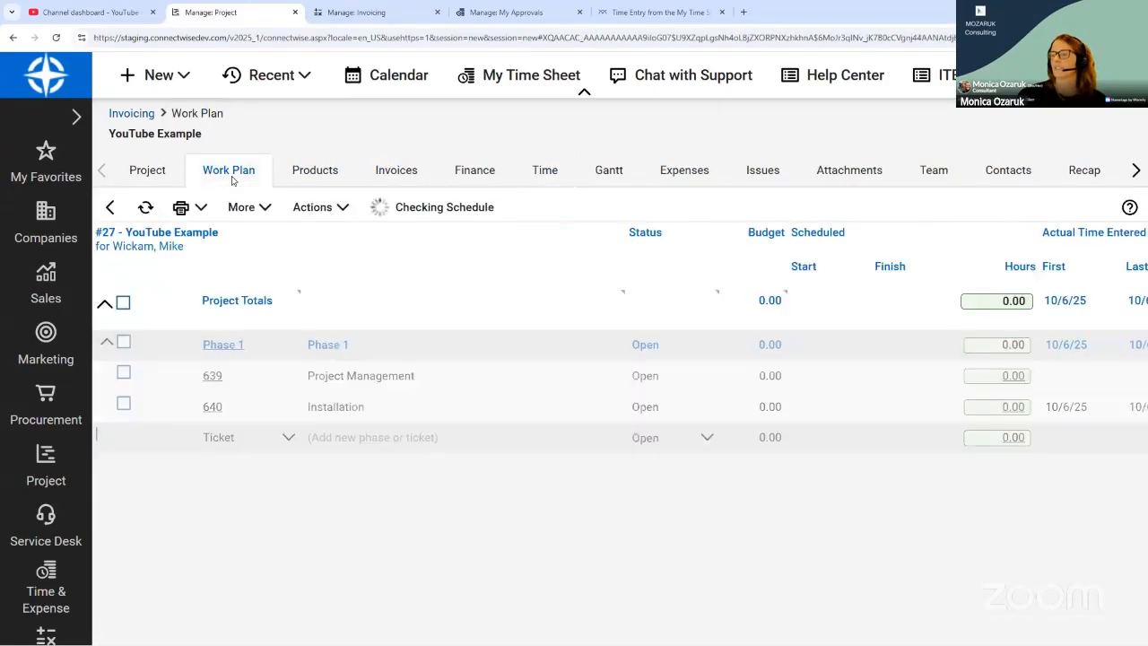
left_click(215, 407)
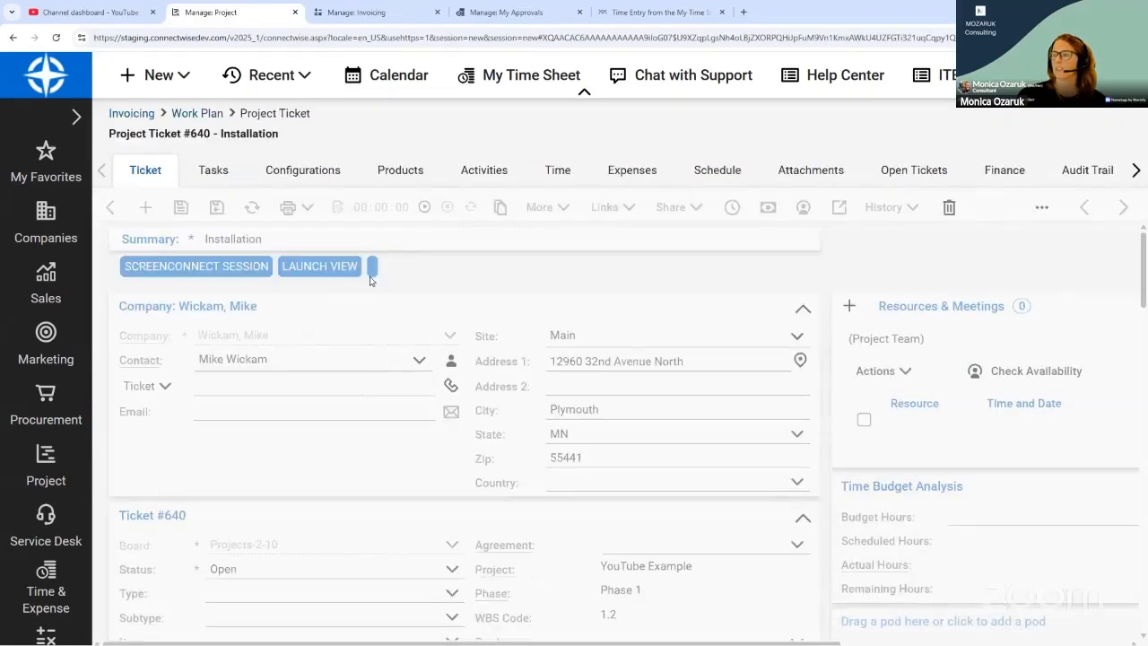
left_click(617, 170)
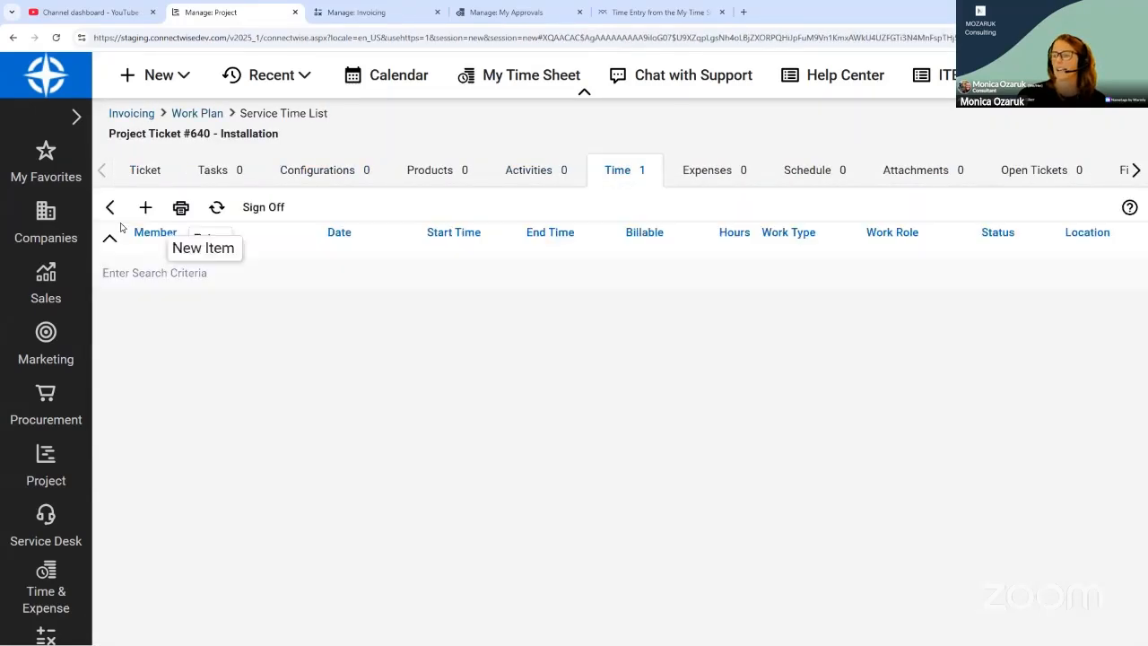
- Create an invoice for the YouTube Example project's remaining time entry from the Invoicing list
key("ctrl+Tab")
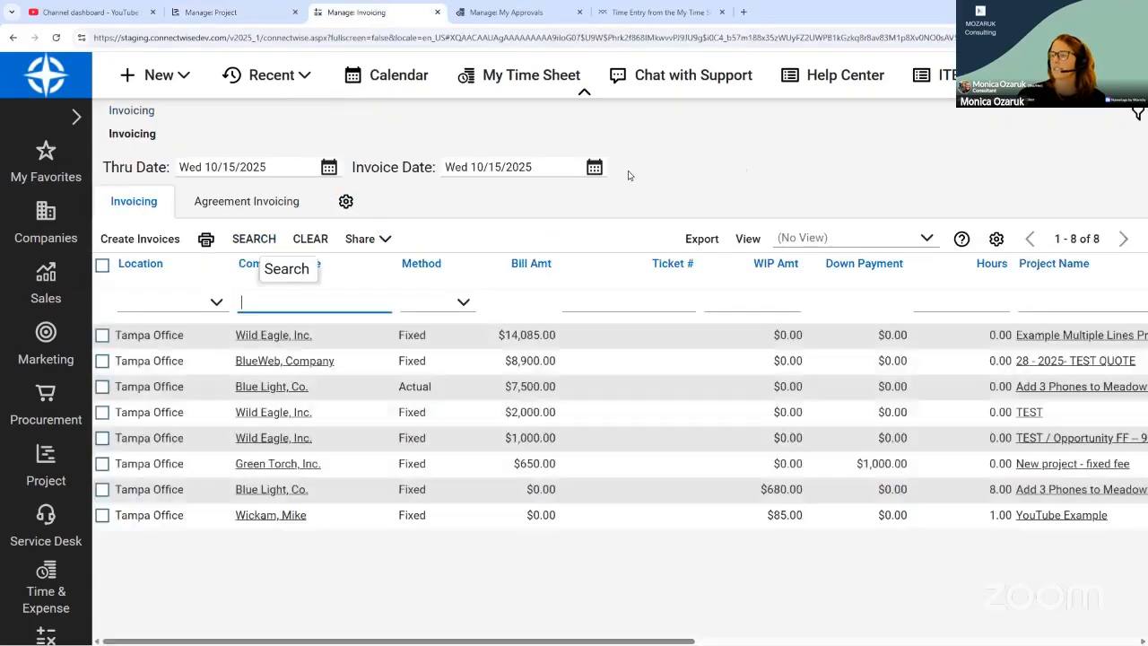
left_click(278, 521)
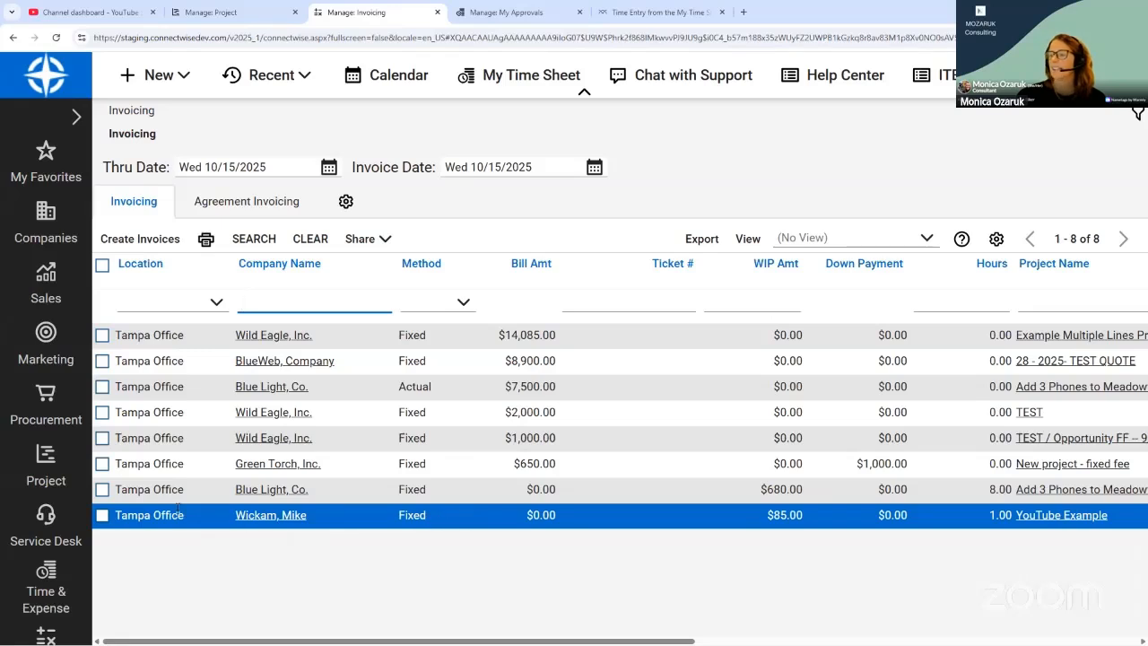
left_click(102, 516)
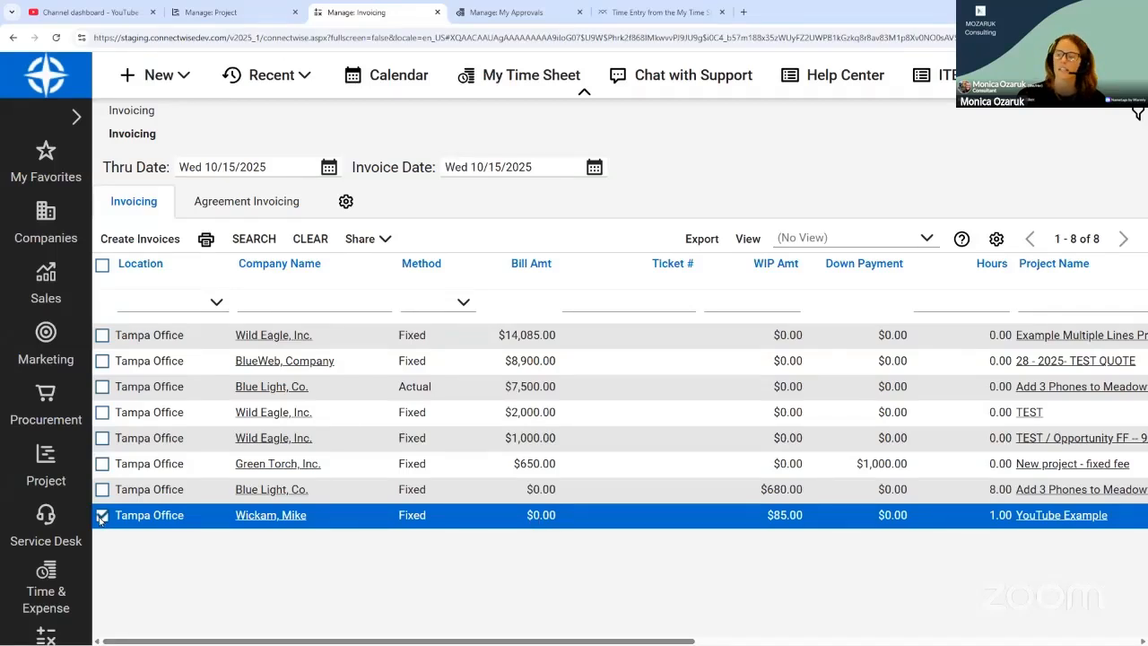
left_click(141, 238)
left_click(438, 387)
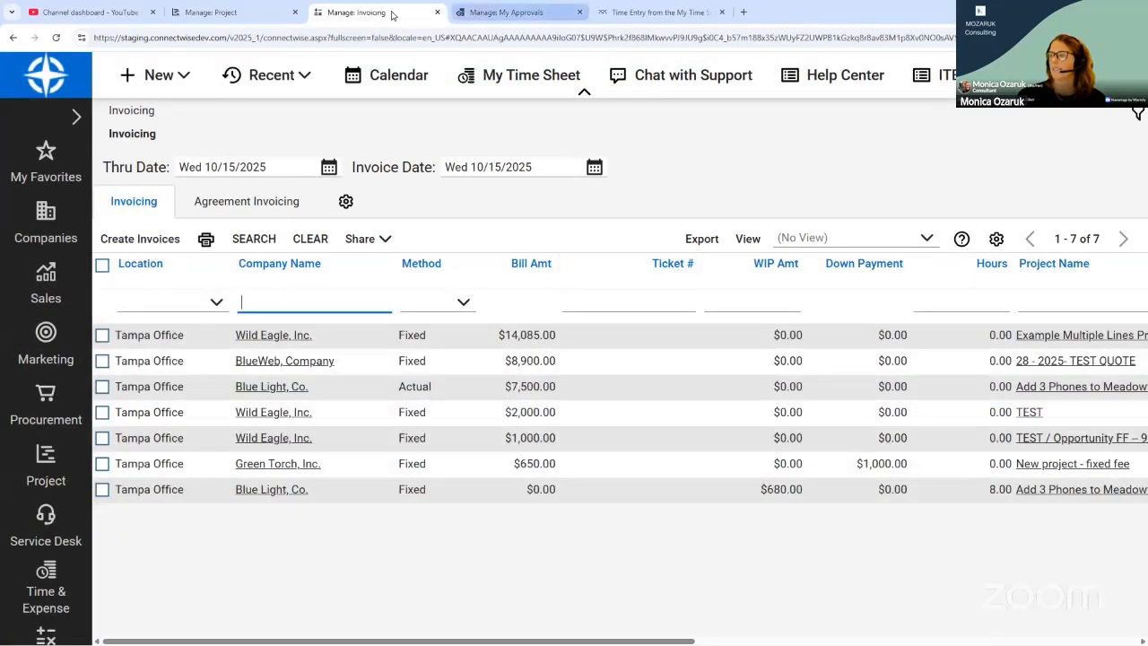
- Return to the YouTube Example project and run a search in its invoice list
left_click(224, 11)
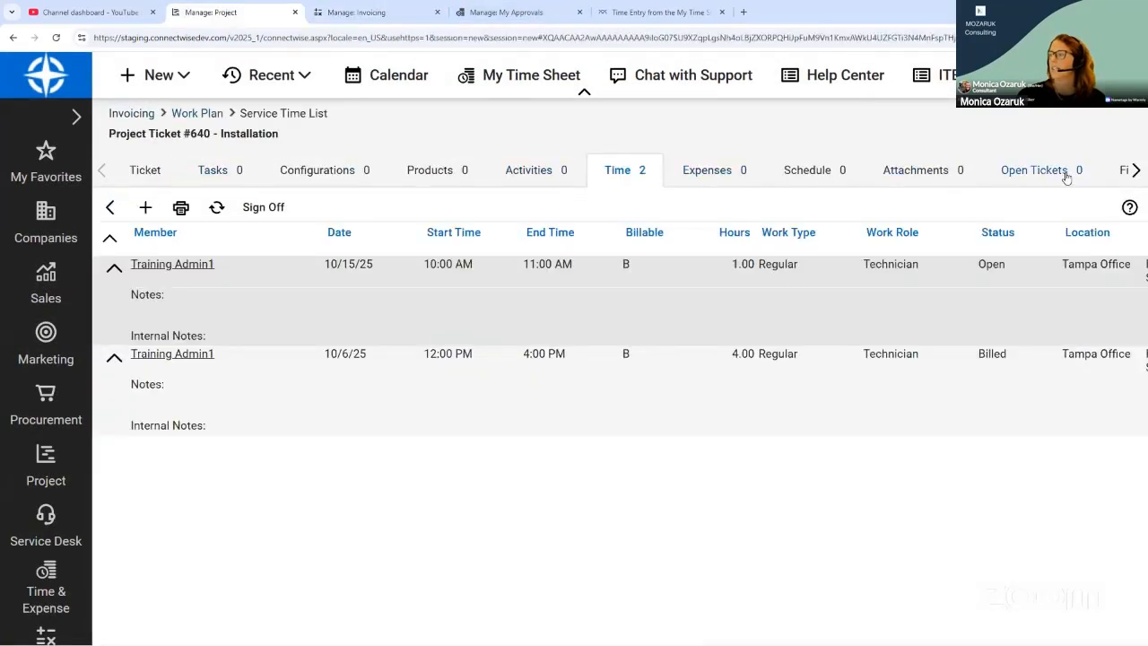
left_click(197, 115)
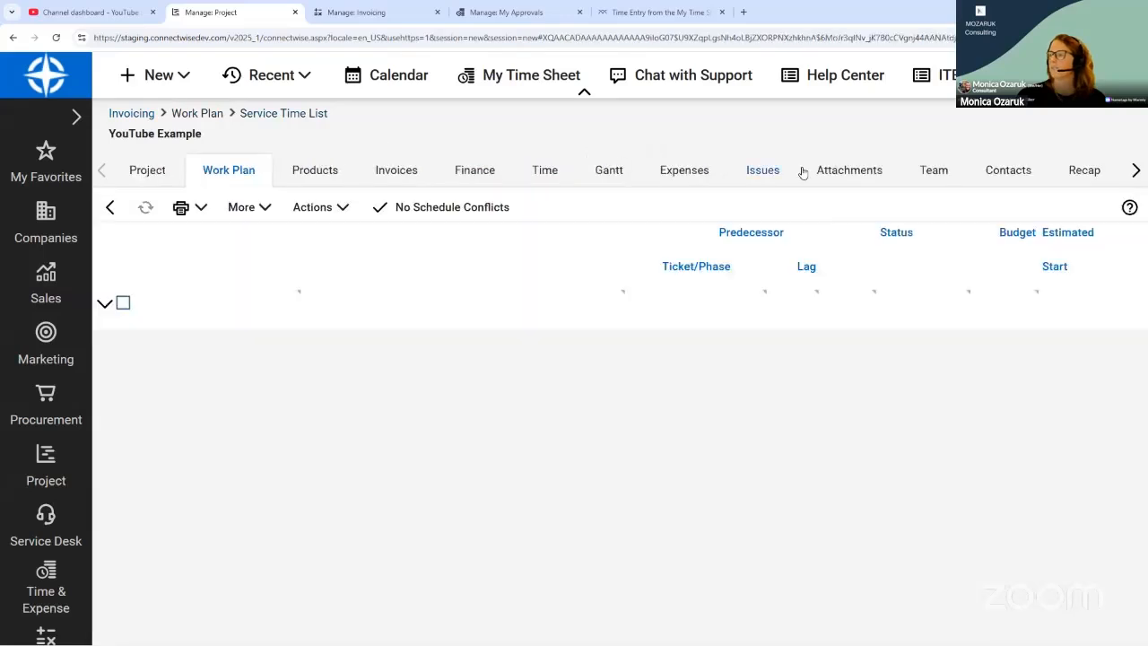
left_click(403, 172)
left_click(231, 207)
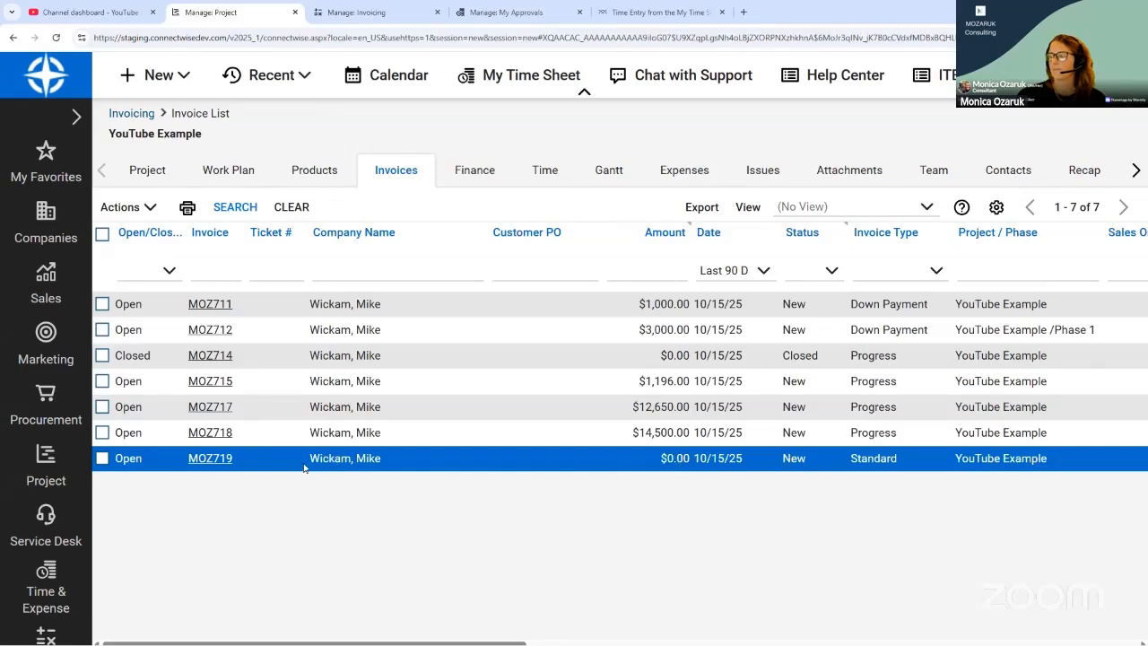
- Open the project's Standard invoice, set its Billing Status to Closed and save it
left_click(219, 461)
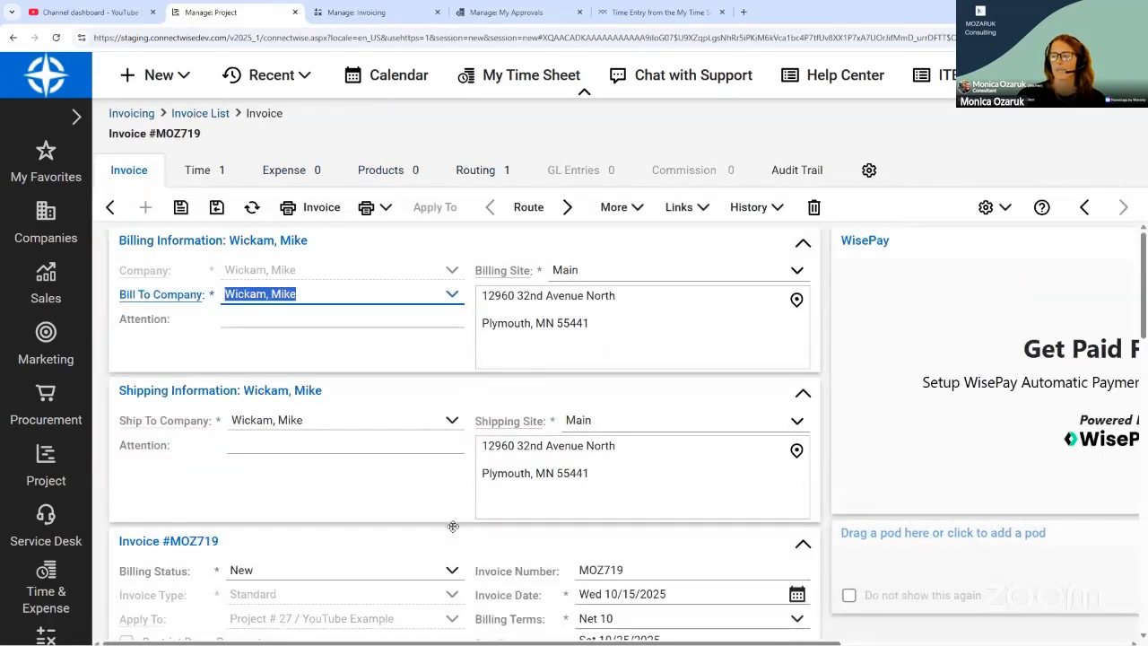
left_click(452, 571)
left_click(319, 447)
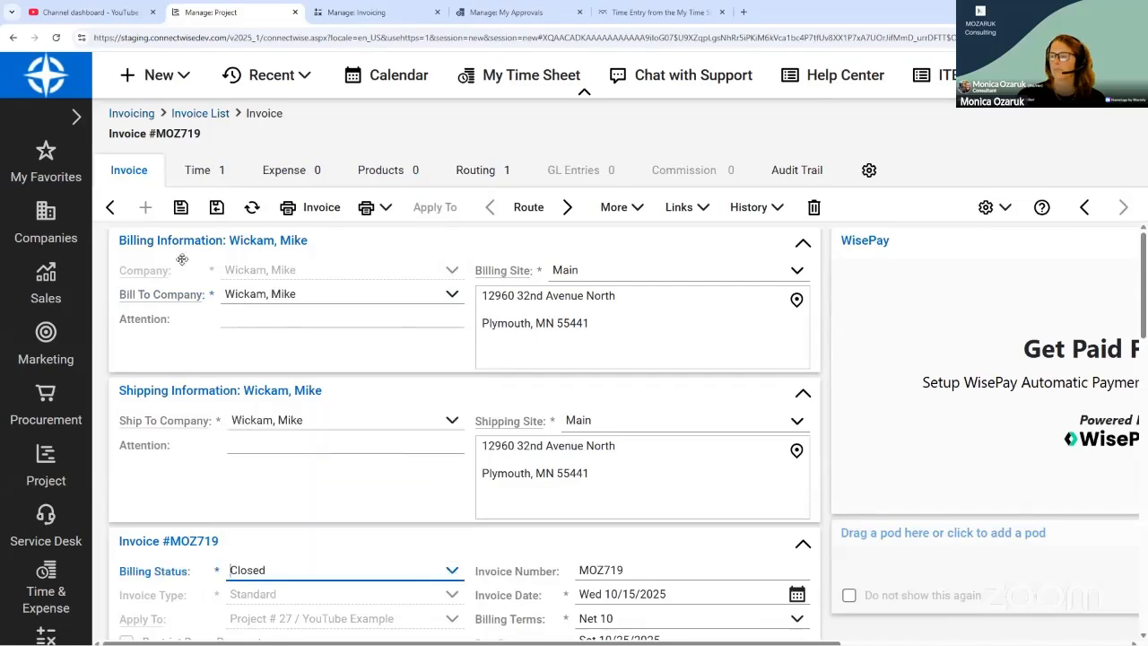
left_click(180, 207)
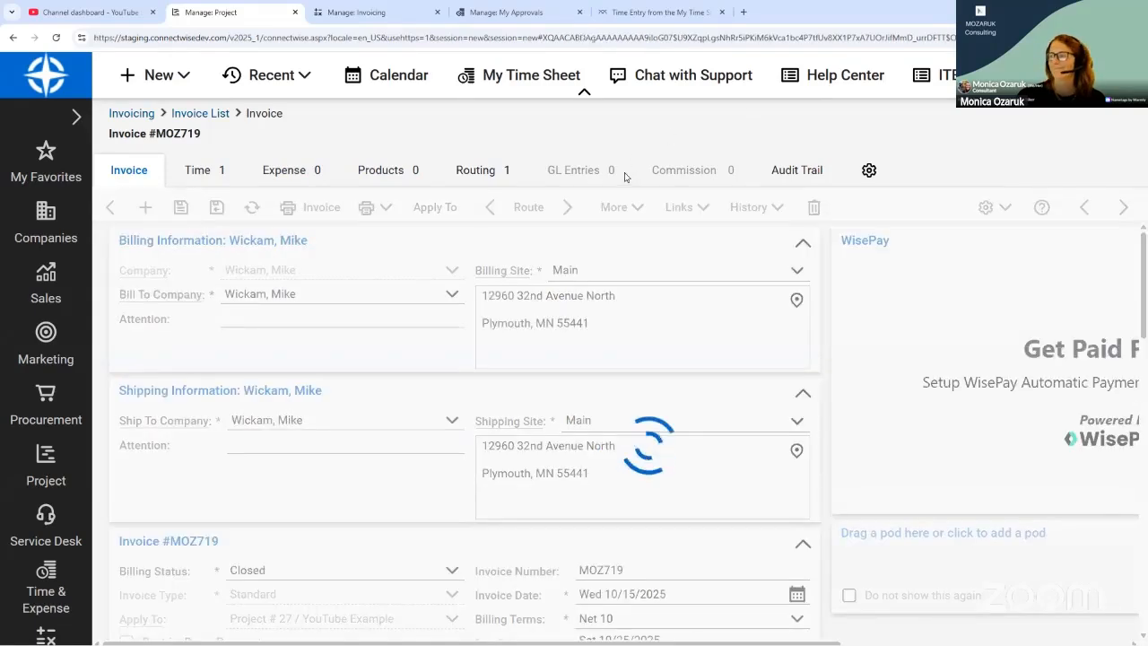
left_click(578, 170)
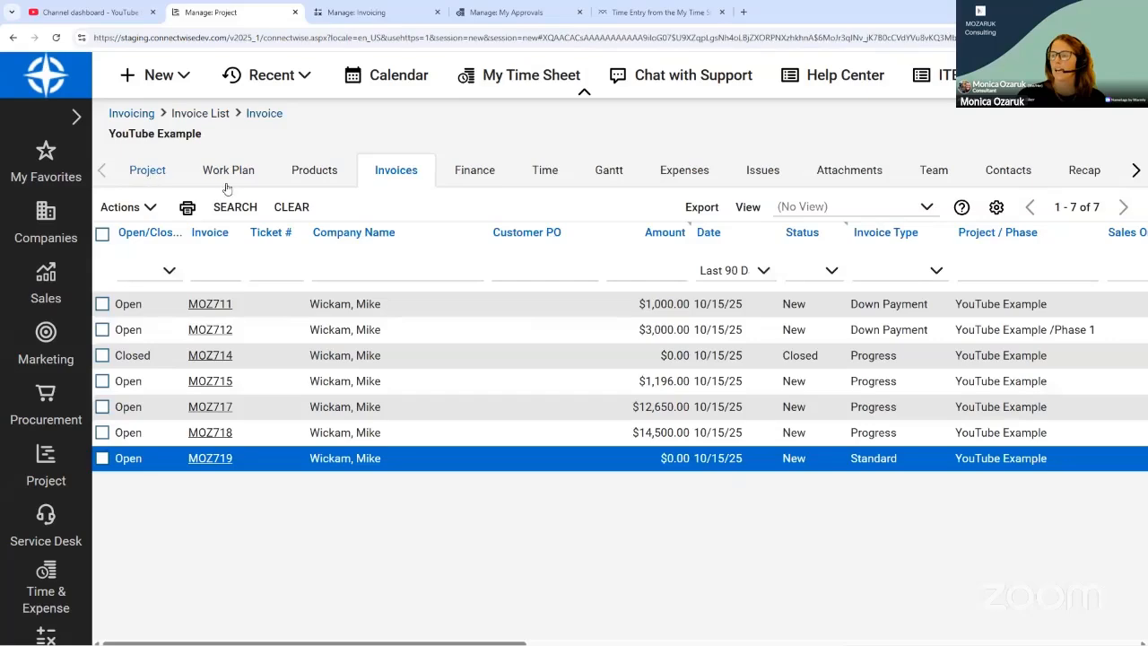
- Set the YouTube Example project's status to 3. Closed, updating all phase statuses to Closed, and save the changes
left_click(149, 172)
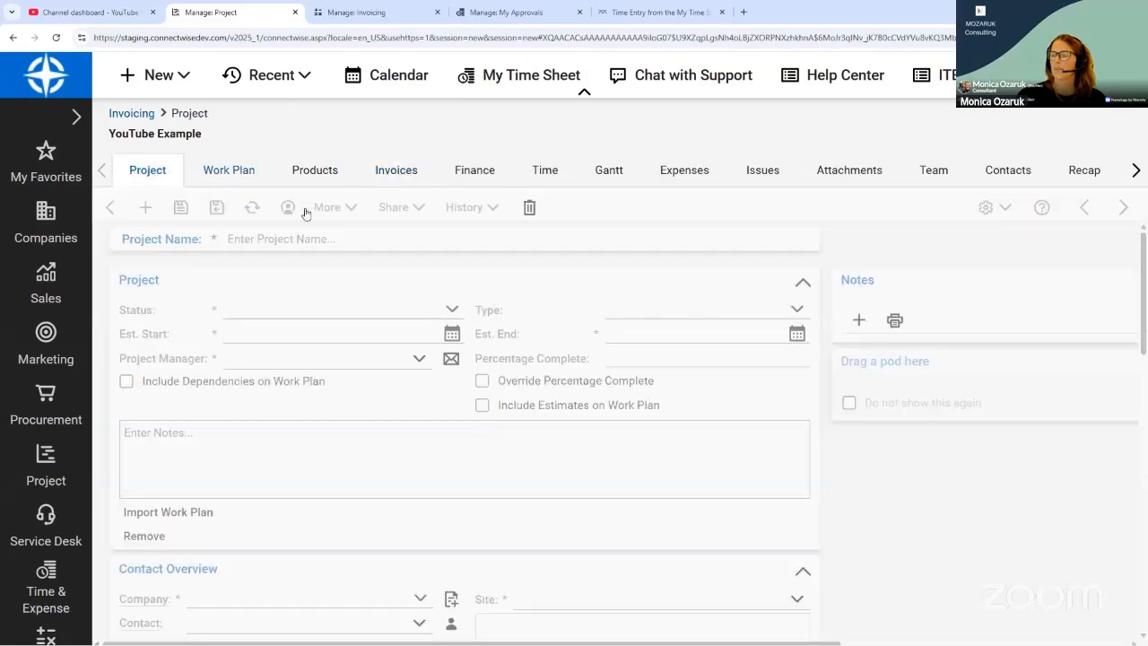
left_click(451, 308)
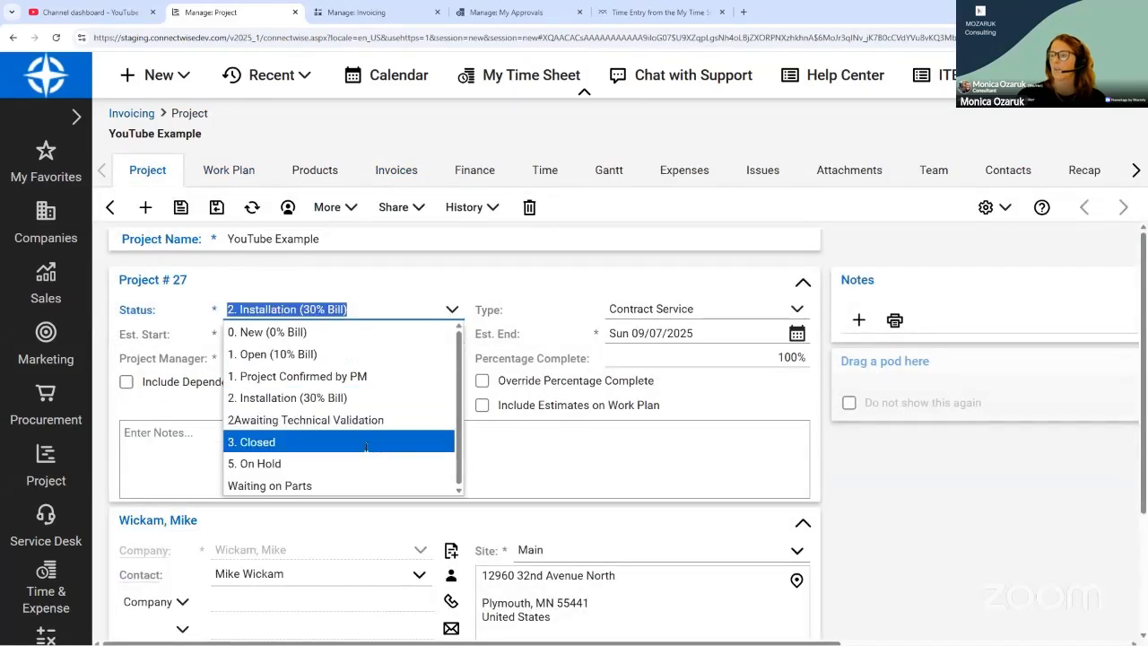
left_click(365, 442)
left_click(180, 207)
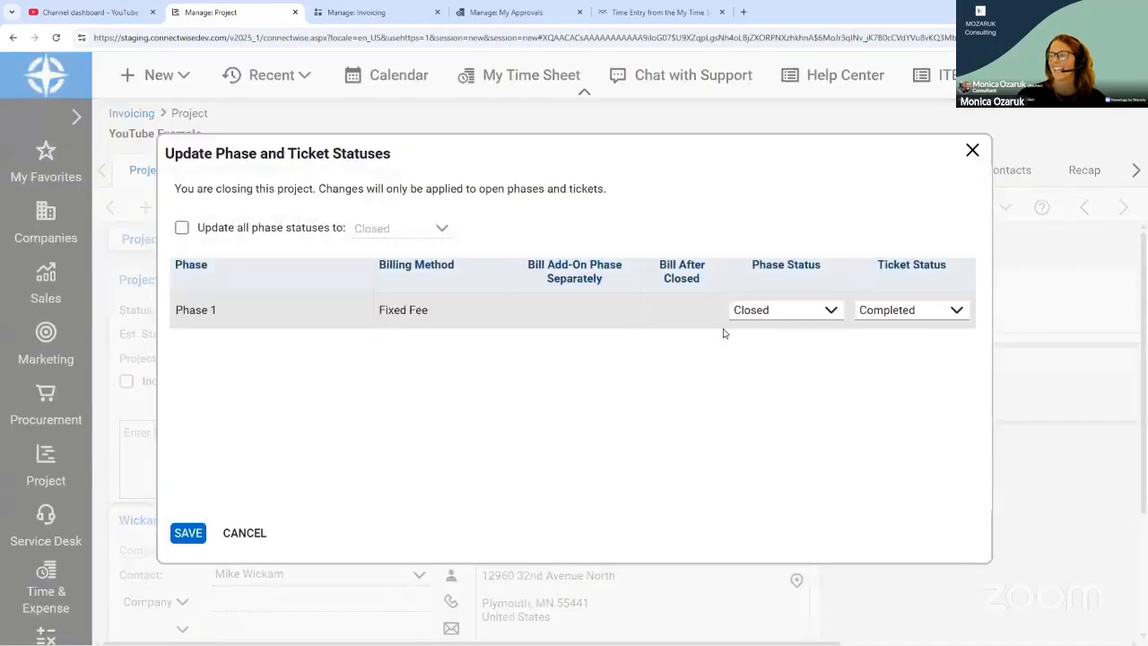
left_click(182, 228)
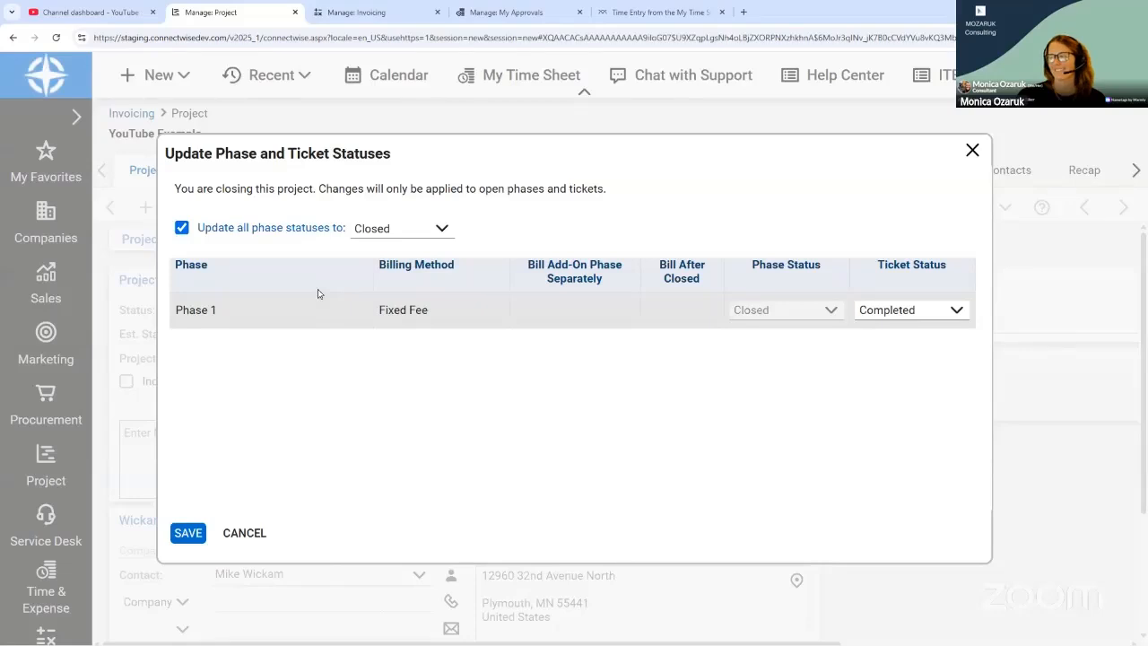
left_click(190, 531)
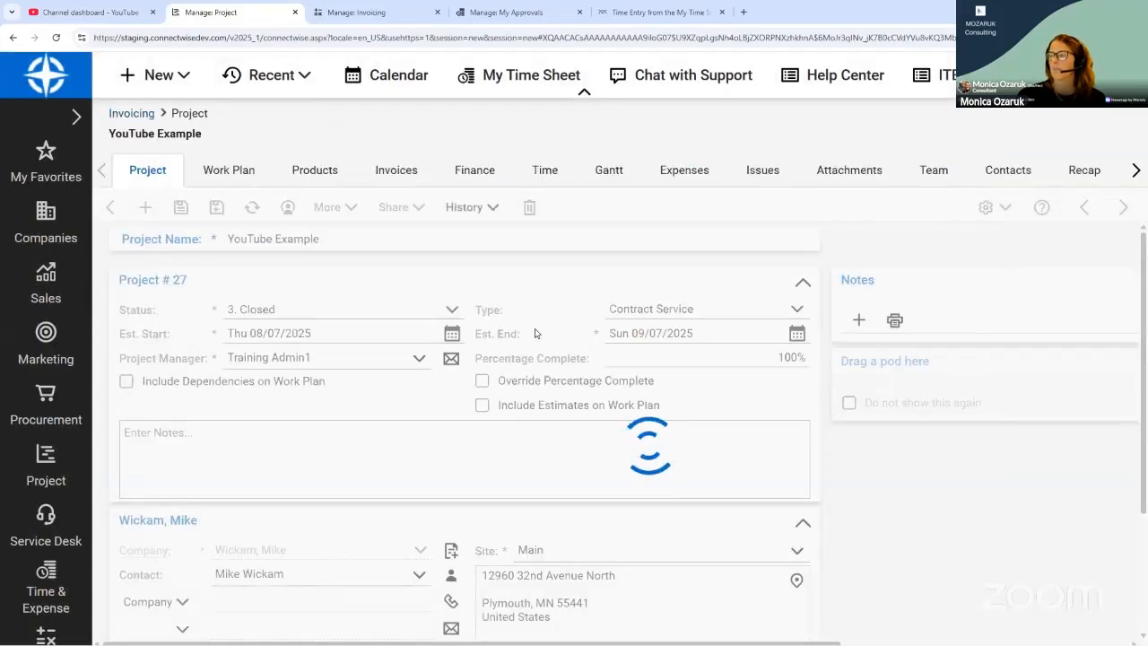
- Check the Invoicing list for the YouTube Example project, and review the project's finance and billing information
left_click(380, 14)
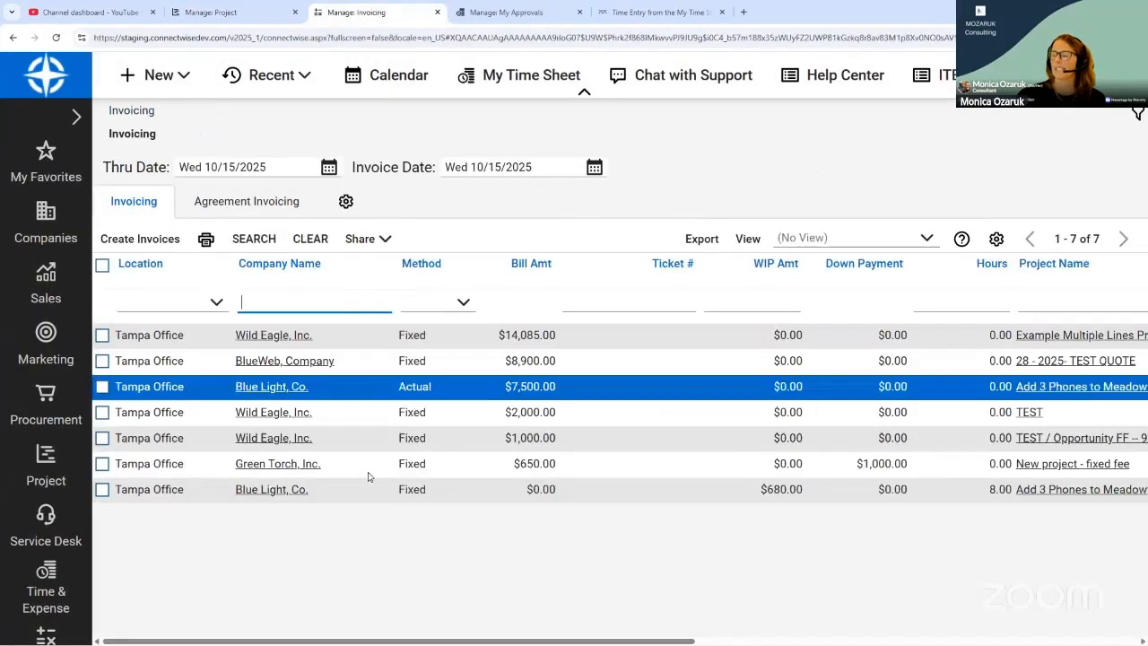
left_click(238, 14)
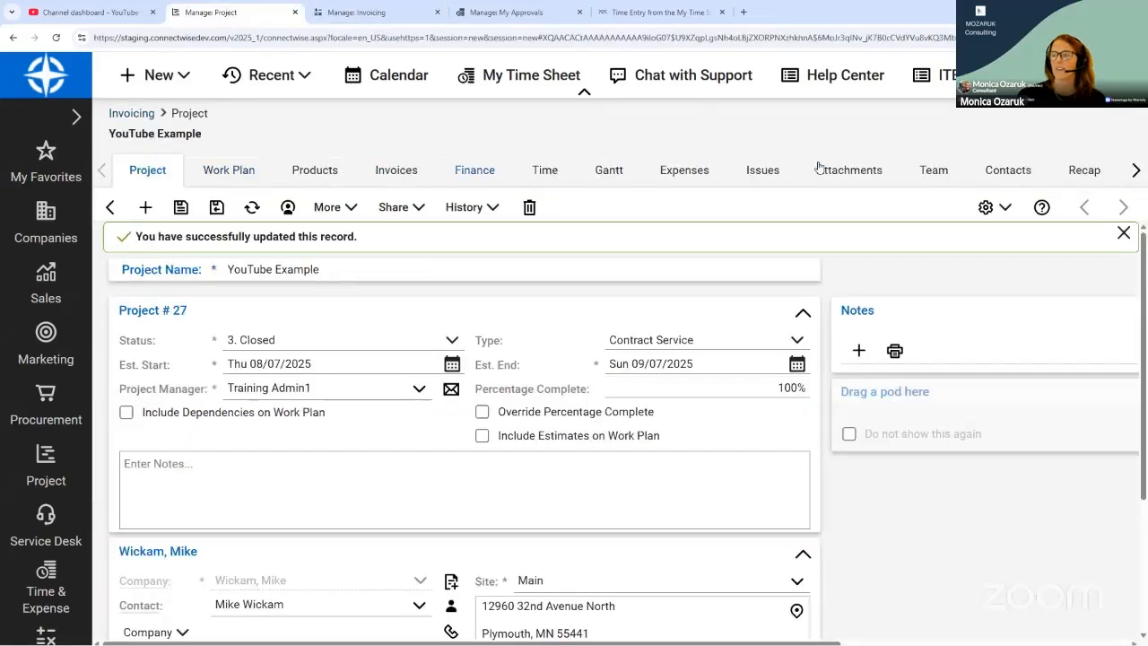
left_click(474, 170)
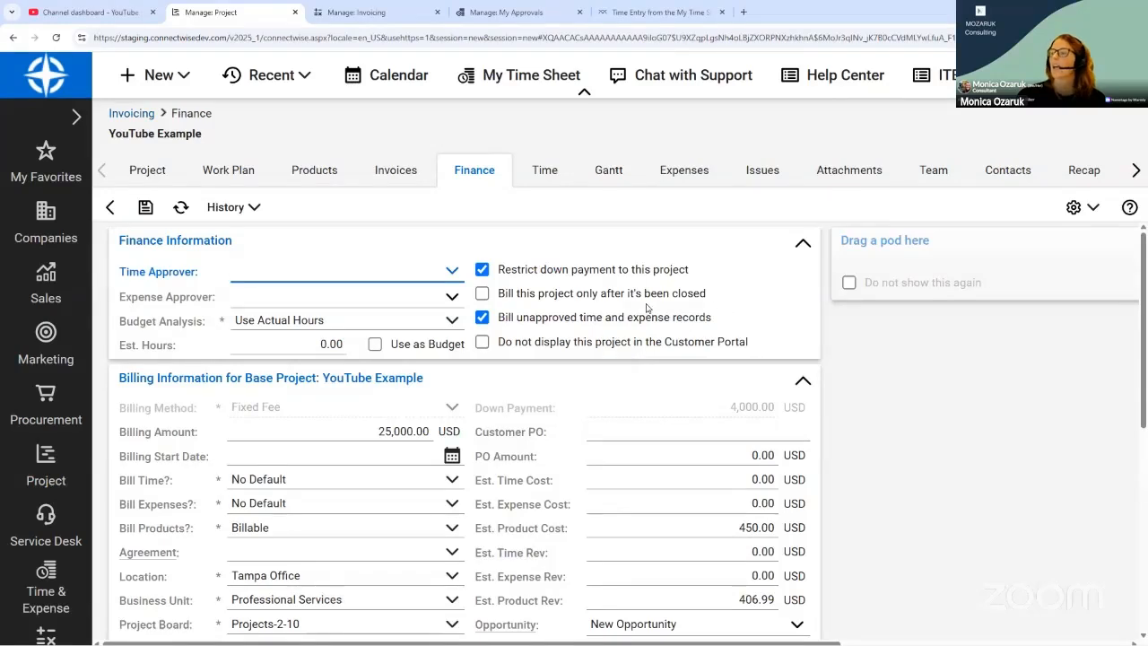
scroll(645, 309, "down", 1)
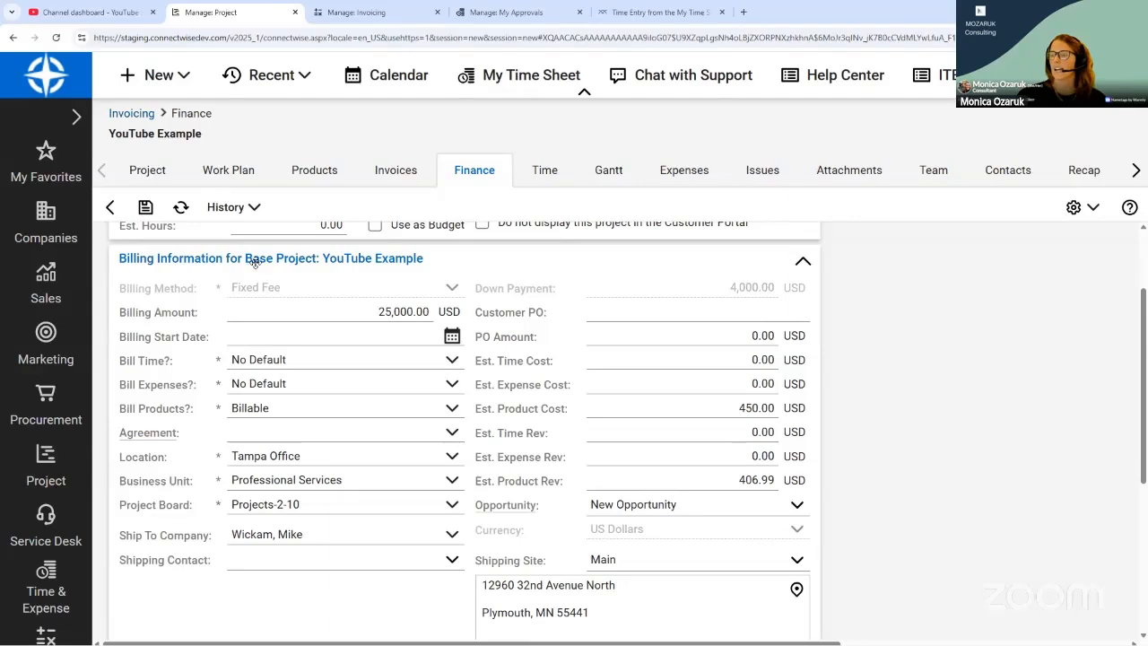
- Open the Project Board and examine the revenue, amount billed, WIP, unapproved, remaining and hours columns across the projects
left_click(41, 458)
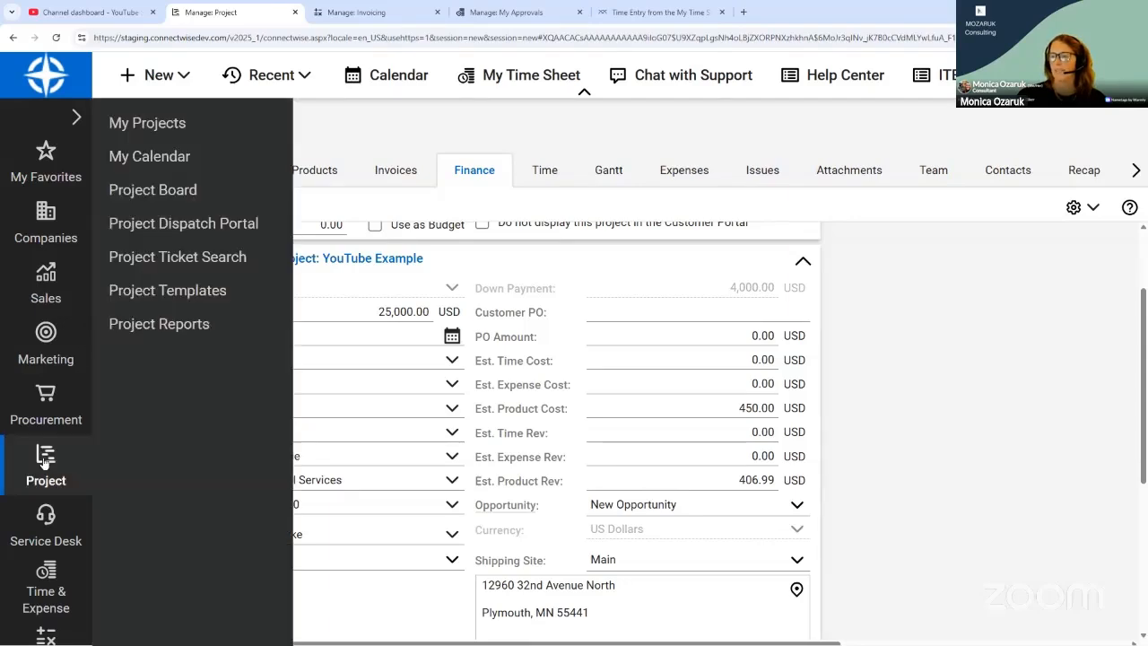
left_click(168, 190)
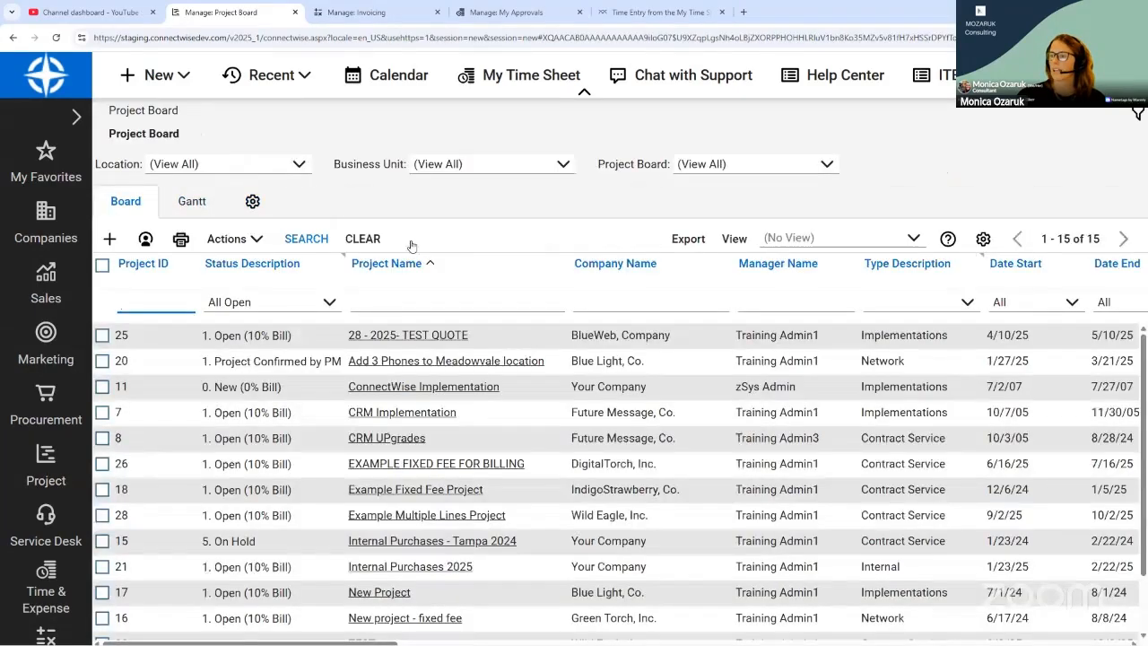
scroll(618, 466, "right", 10)
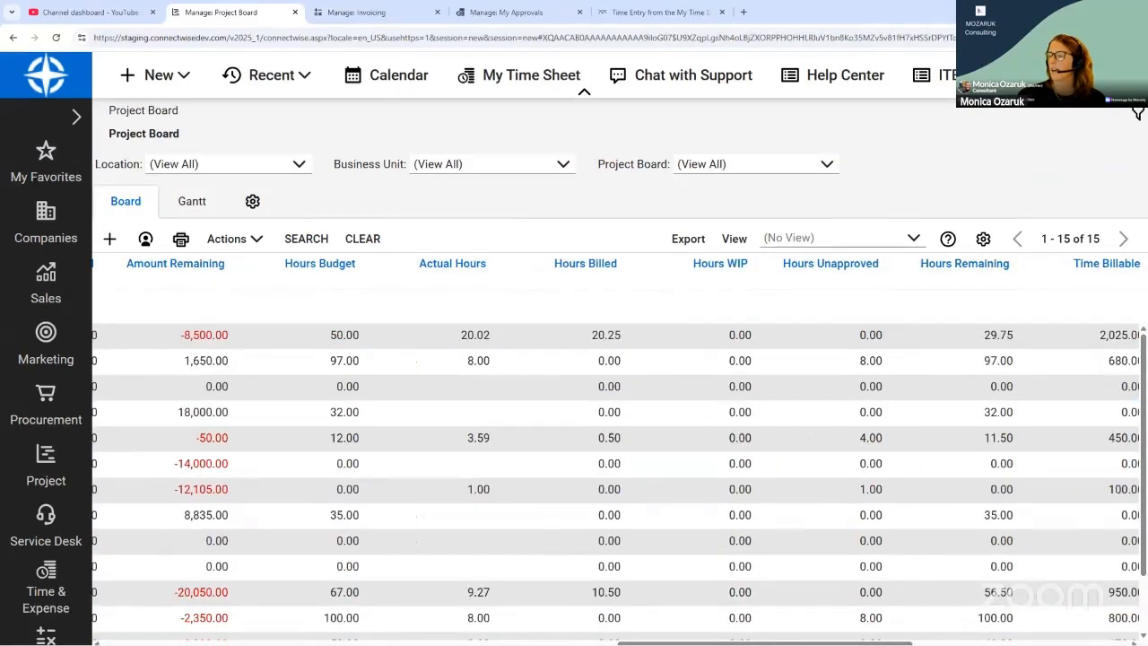
scroll(697, 275, "left", 6)
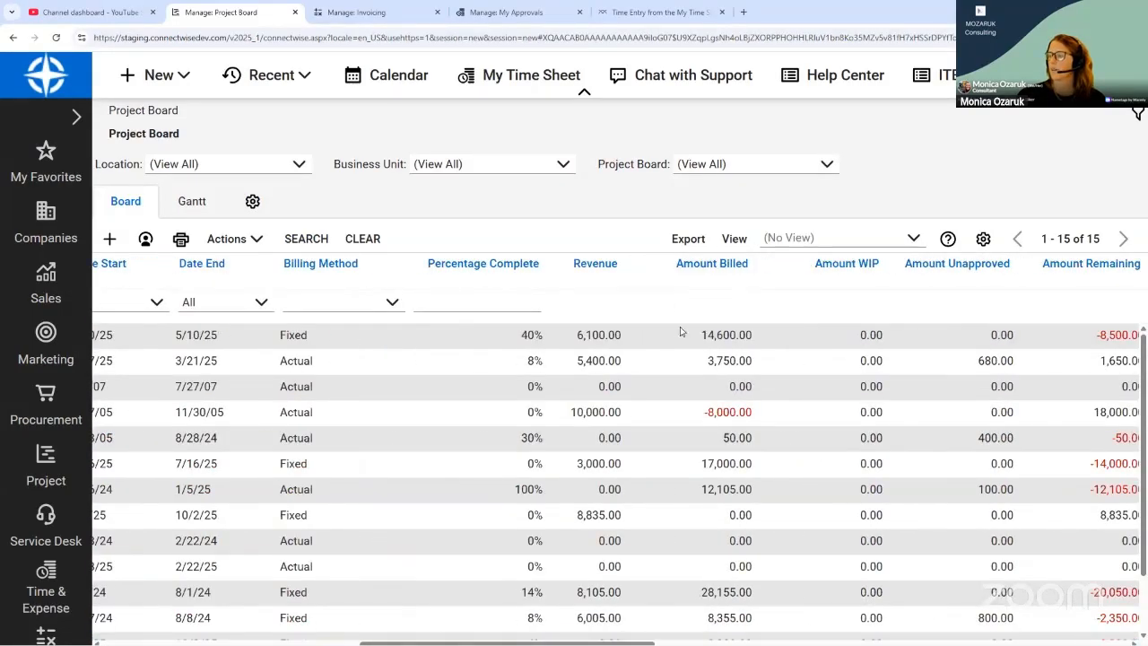
scroll(619, 385, "right", 4)
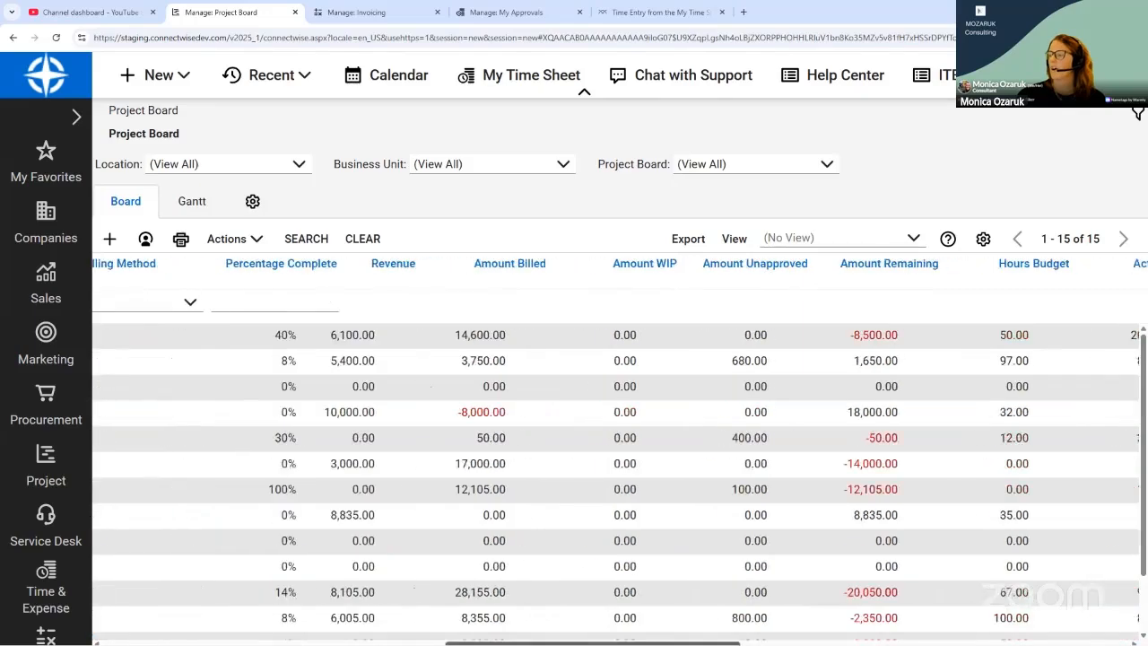
scroll(619, 448, "right", 8)
scroll(619, 448, "right", 6)
scroll(619, 448, "left", 8)
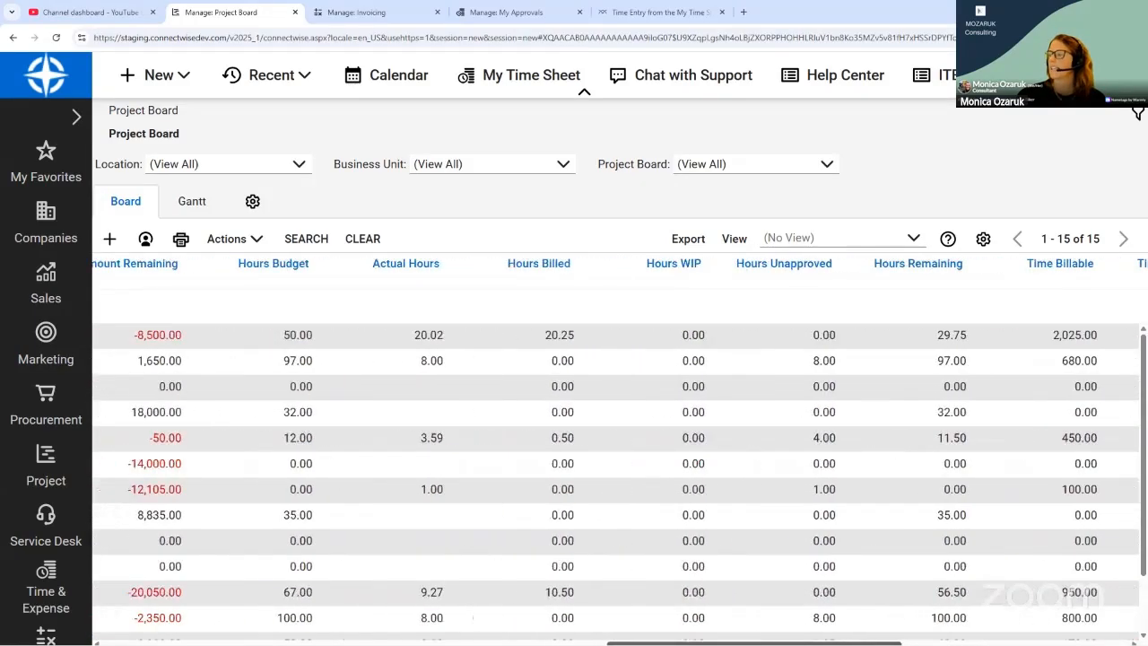
scroll(564, 313, "left", 2)
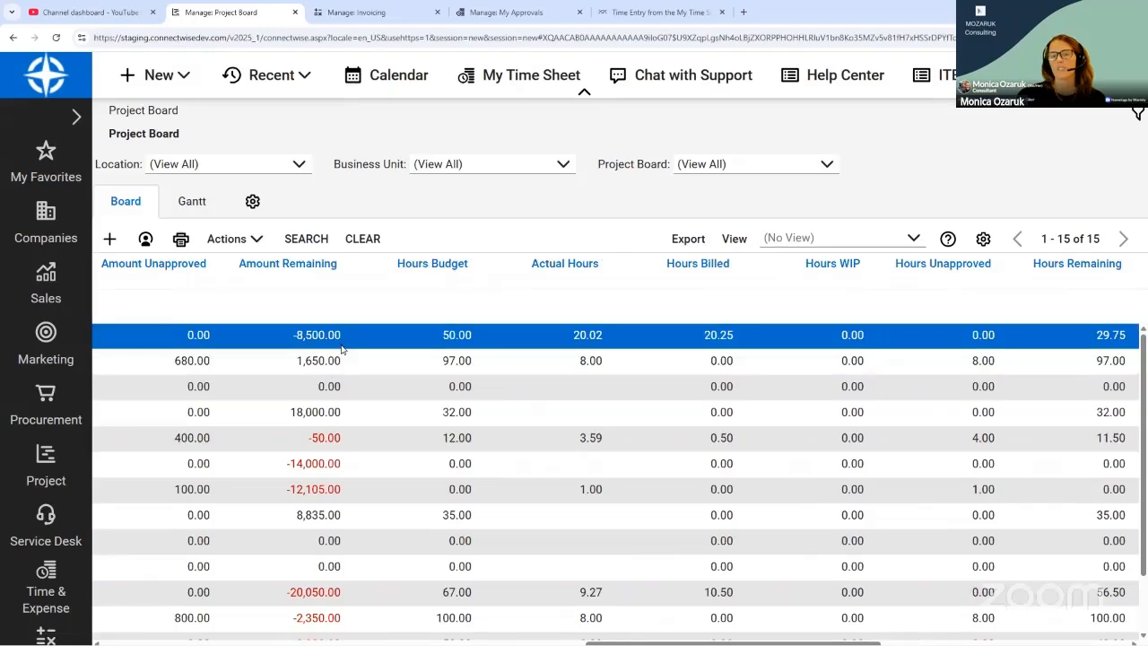
scroll(341, 341, "left", 6)
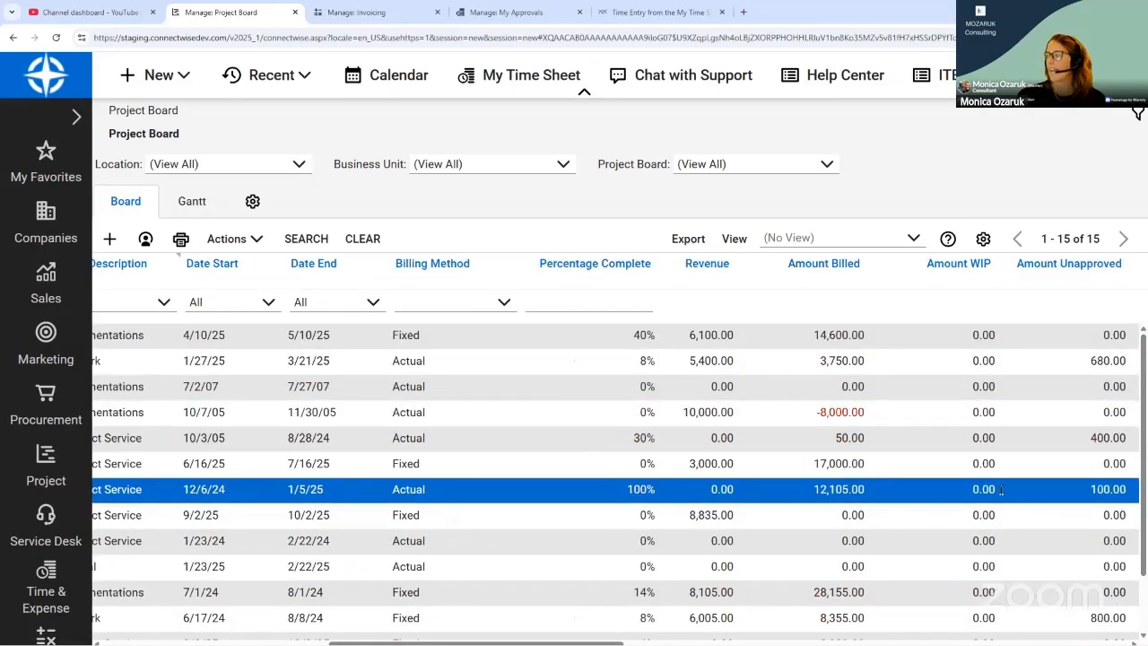
scroll(897, 574, "right", 4)
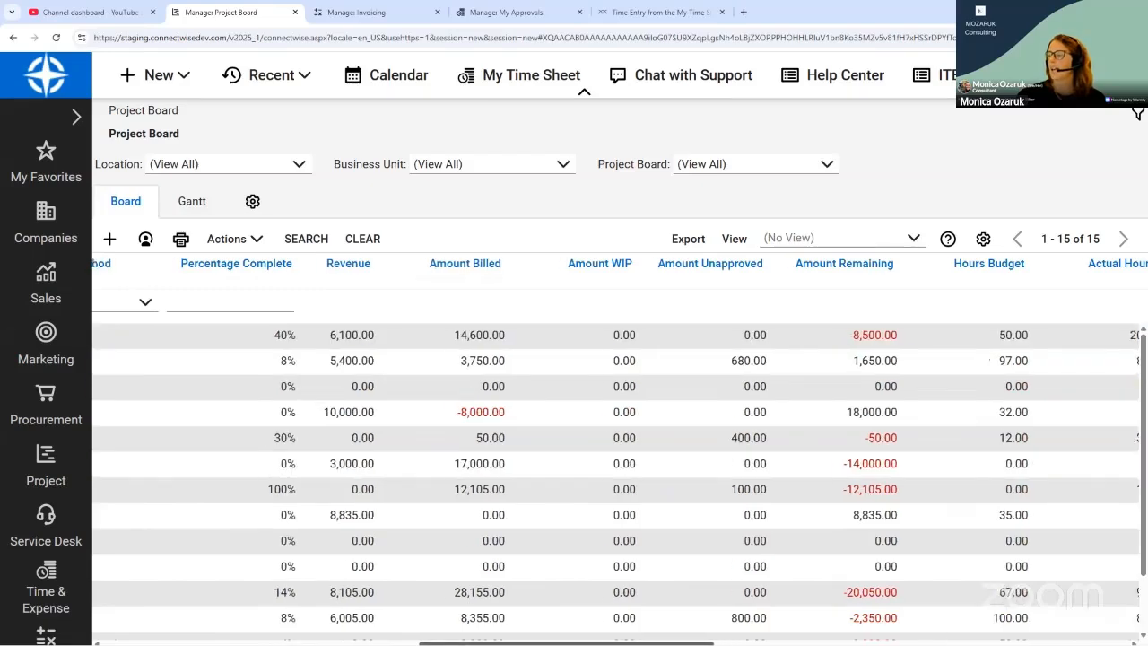
- Open the finance details of the 28 - 2025- TEST QUOTE project and review its estimated time and product revenue
scroll(619, 475, "left", 12)
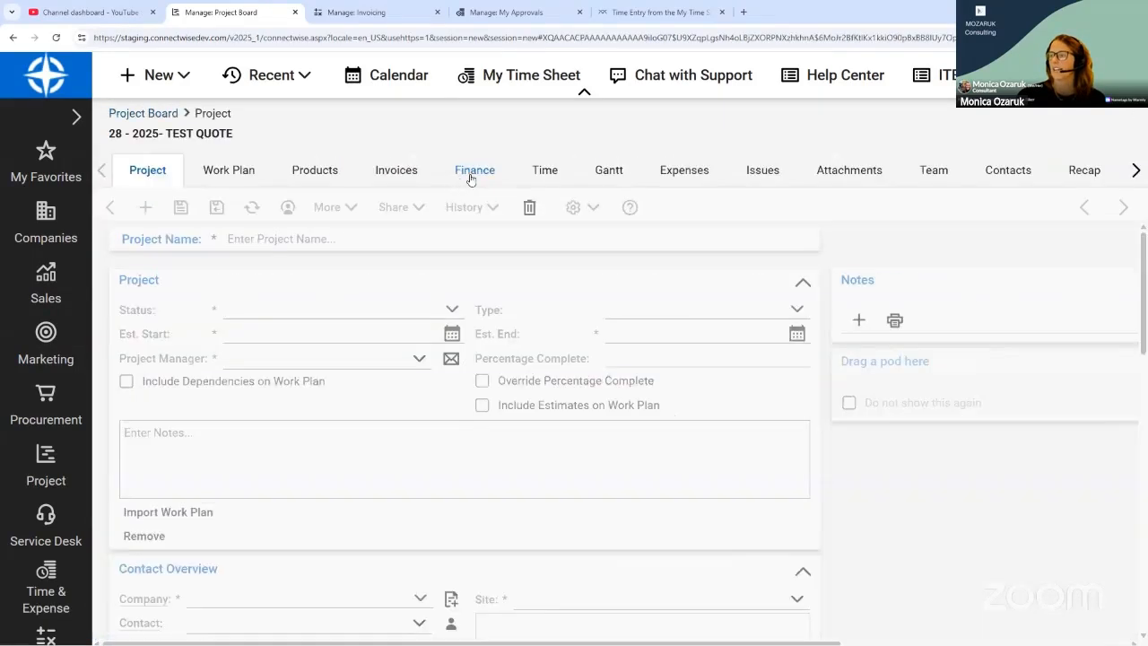
left_click(475, 170)
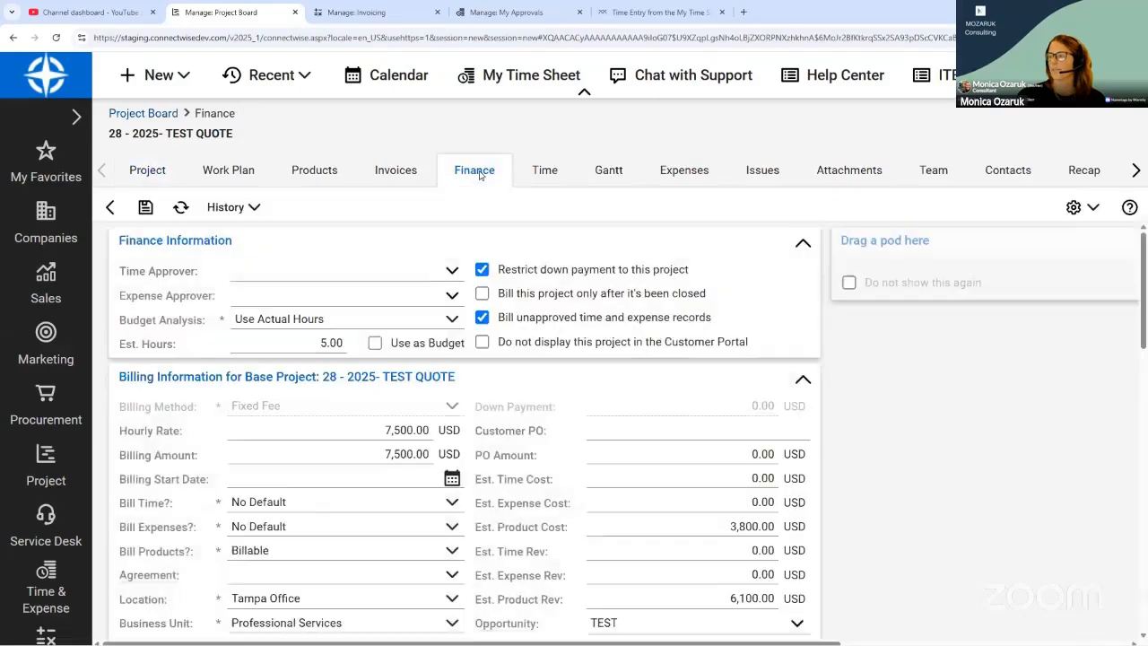
scroll(885, 554, "down", 1)
left_click(685, 534)
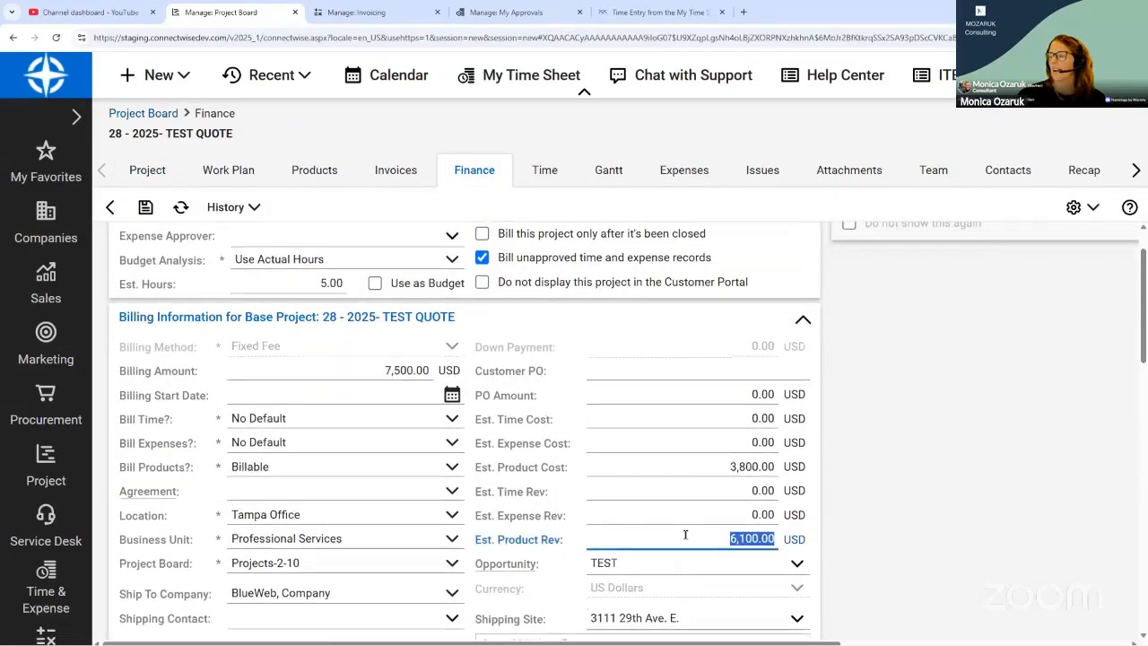
left_click(680, 487)
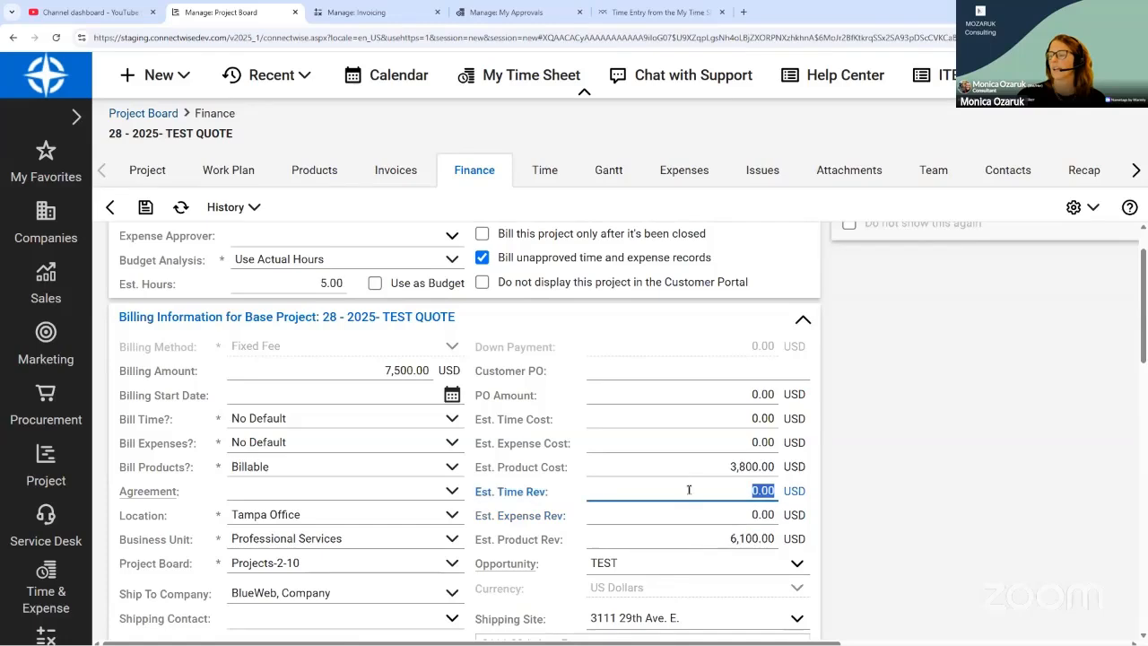
left_click(697, 536)
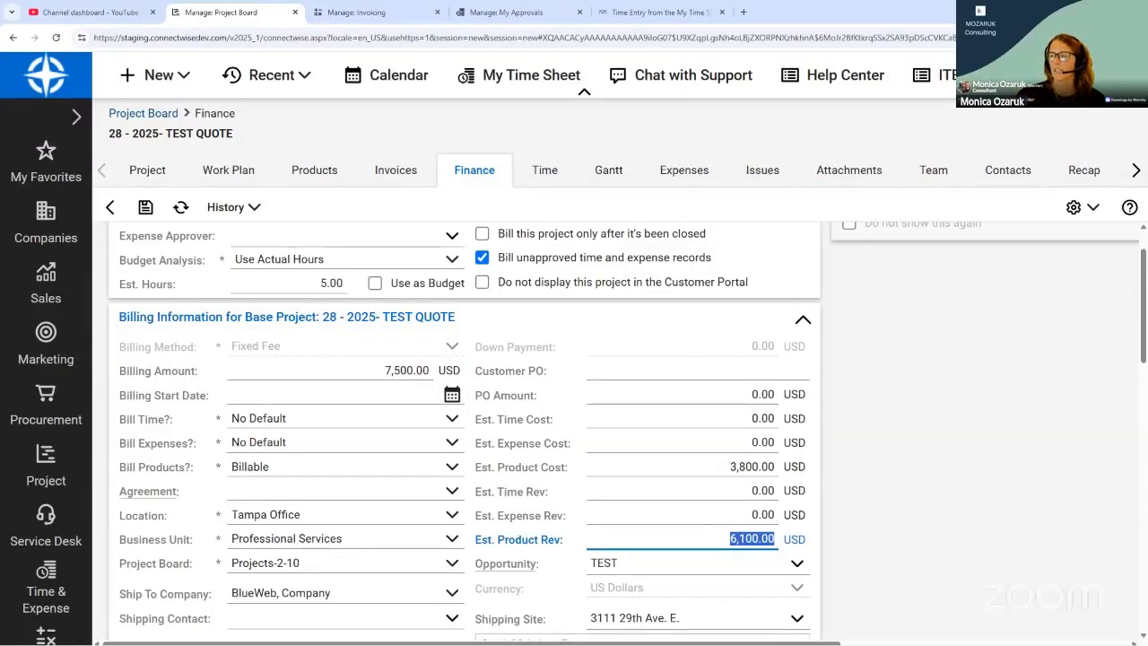
- Copy the Billing Amount of 7,500.00 into the project's Est. Time Rev field
left_click(351, 368)
key("ctrl+c")
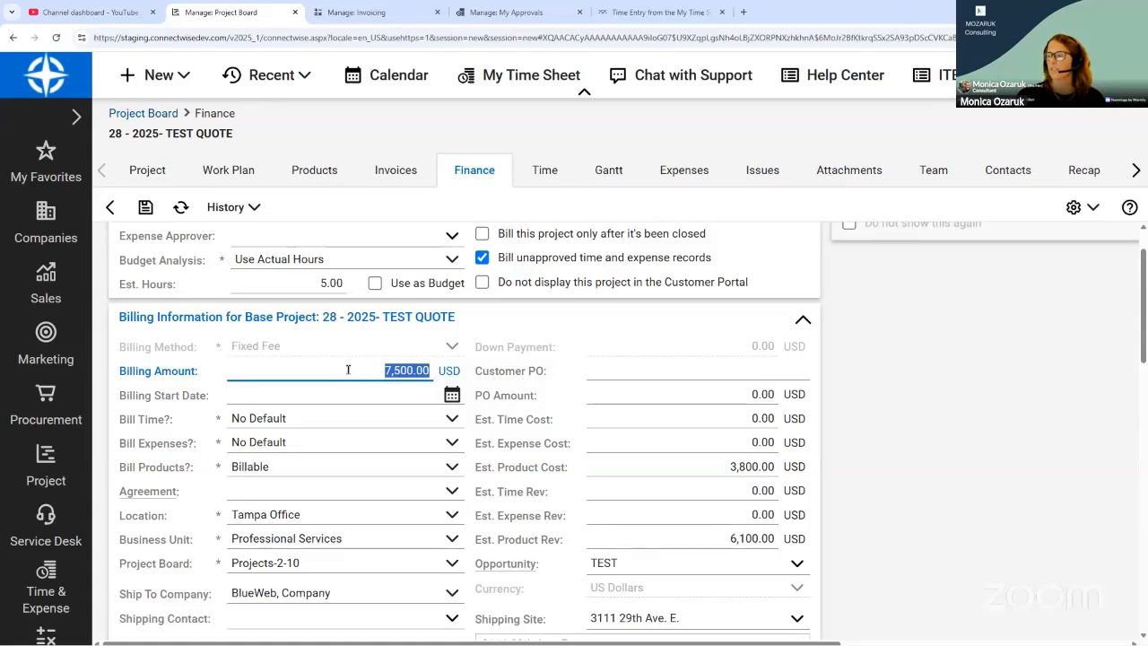
left_click(737, 495)
key("ctrl+v")
left_click(912, 458)
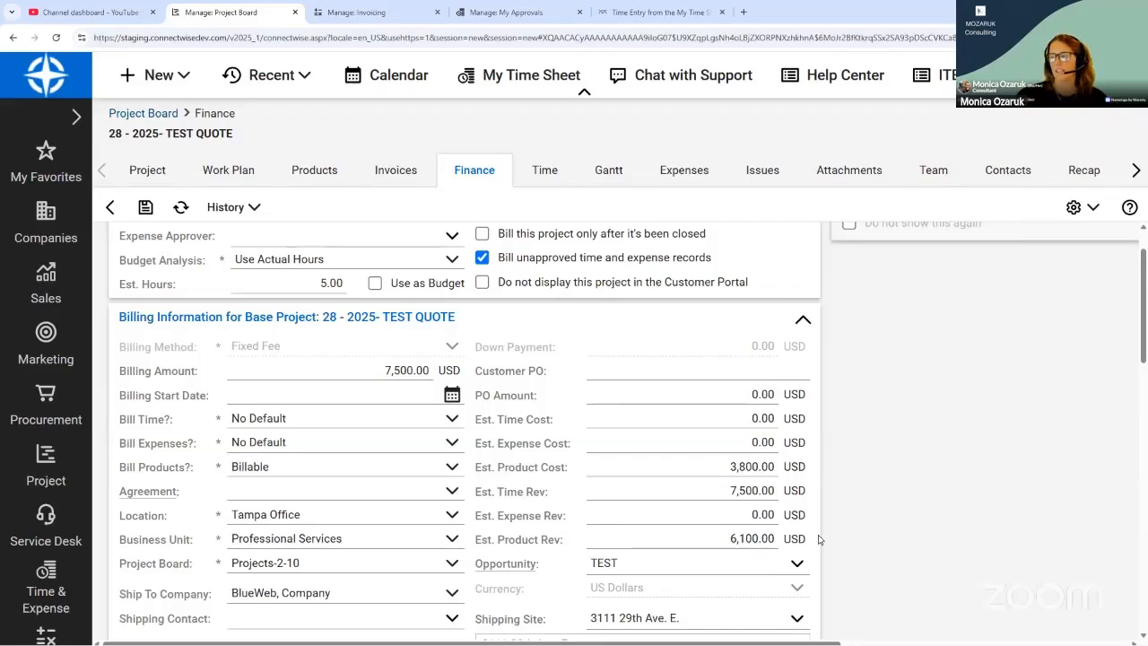
- Review the estimated time, expense and product revenue fields, and save the project's finance changes
left_click(699, 490)
left_click(700, 517)
left_click(700, 537)
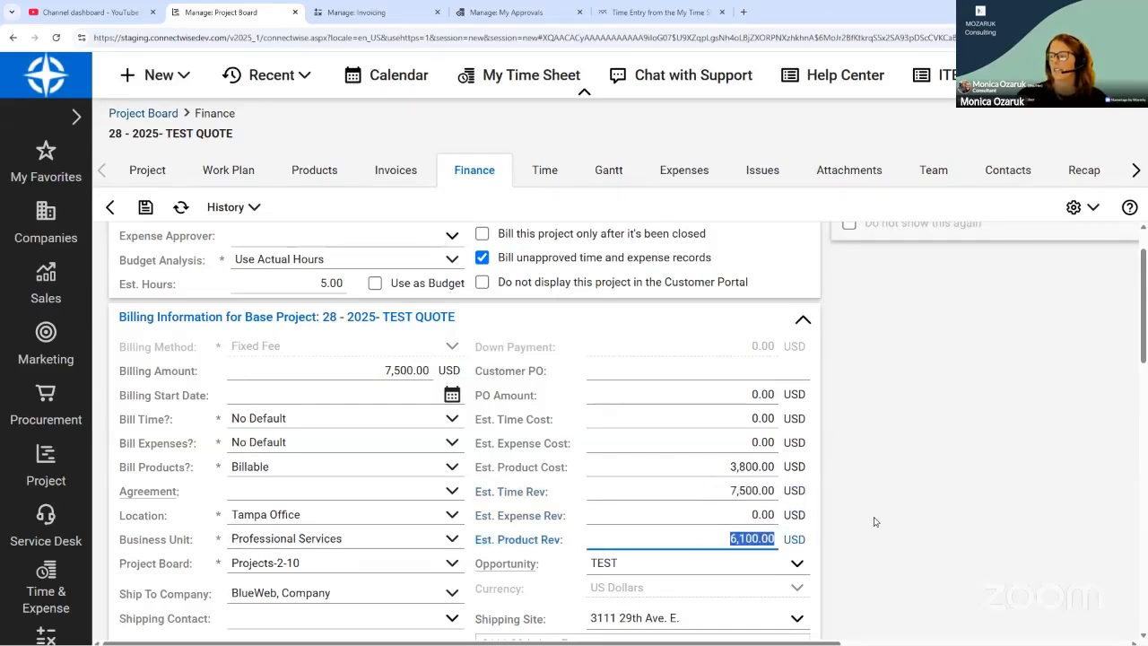
left_click(708, 484)
left_click(712, 514)
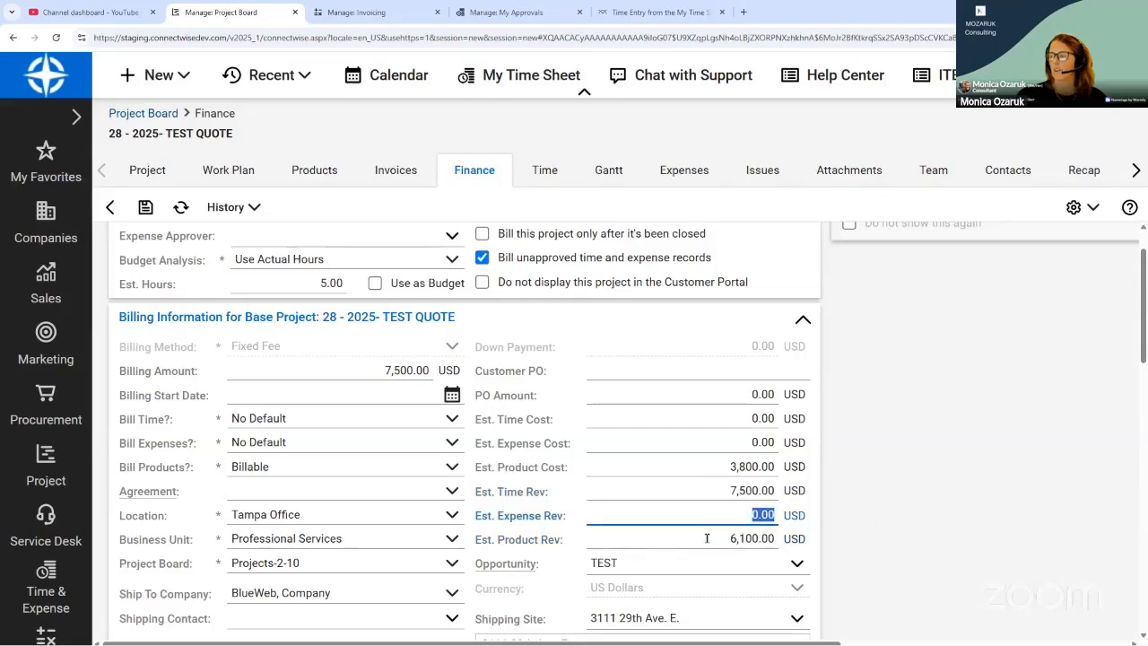
left_click(706, 538)
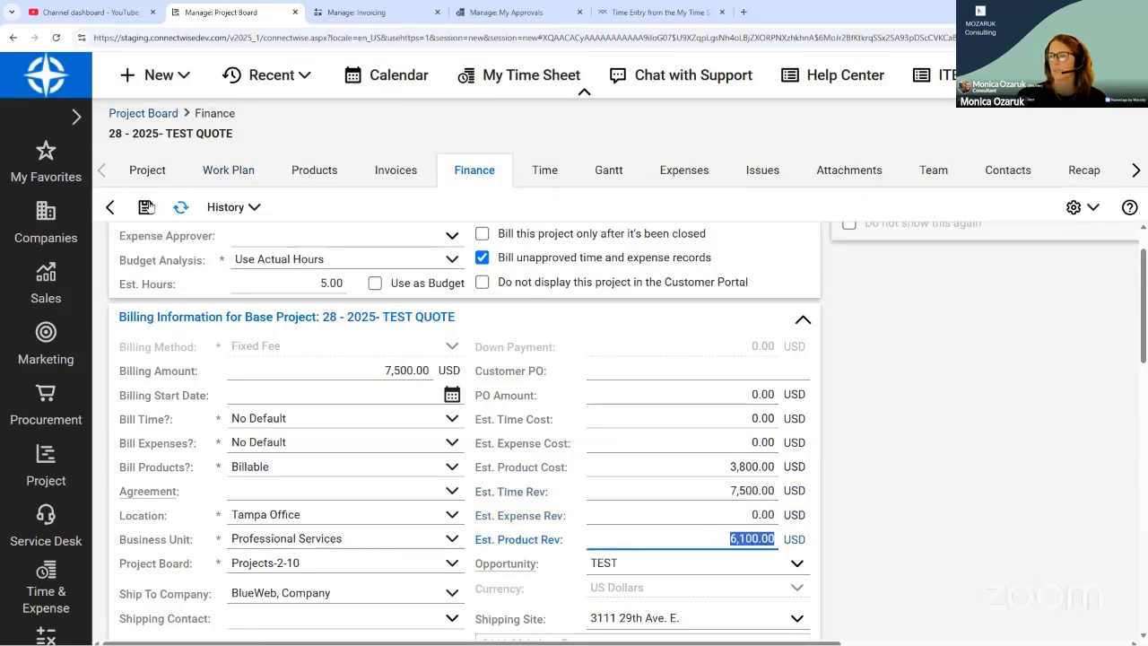
left_click(156, 208)
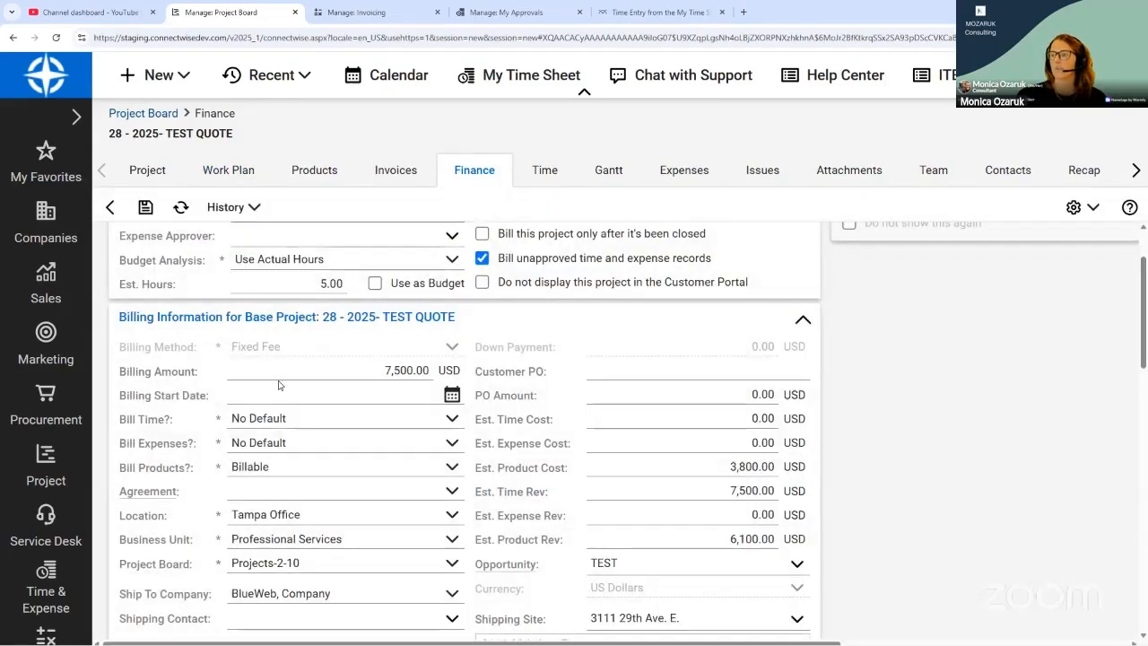
- Return to the Project Board, refresh the project list, and check the TEST QUOTE project's revenue, amount billed and amount remaining
left_click(143, 113)
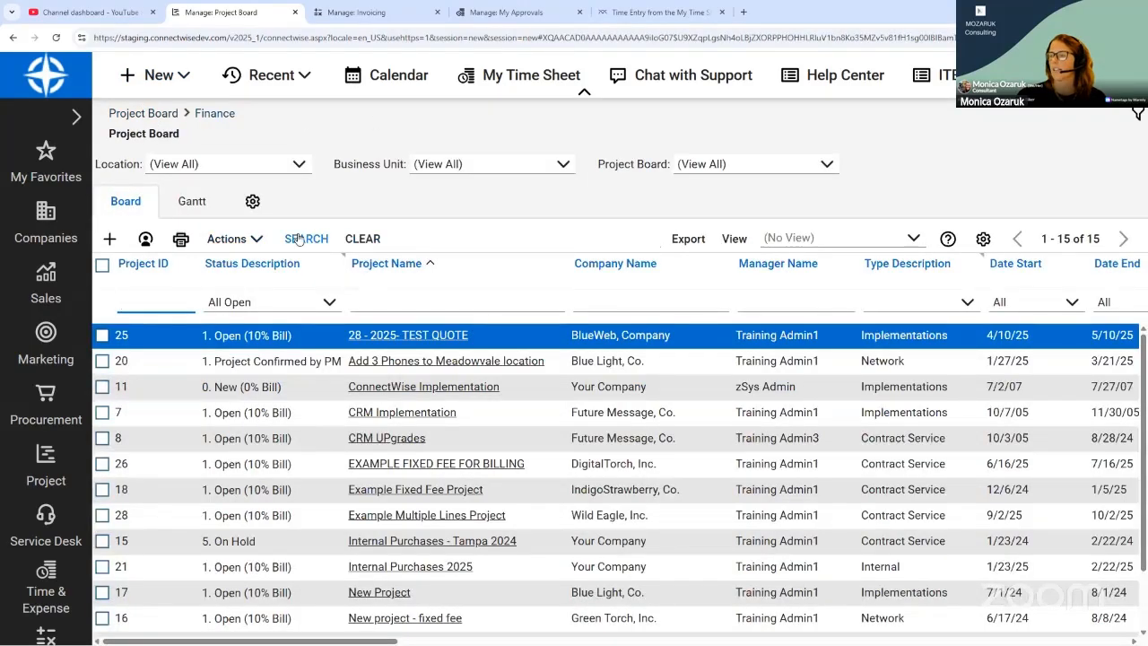
left_click(299, 239)
left_click_drag(374, 642, 665, 642)
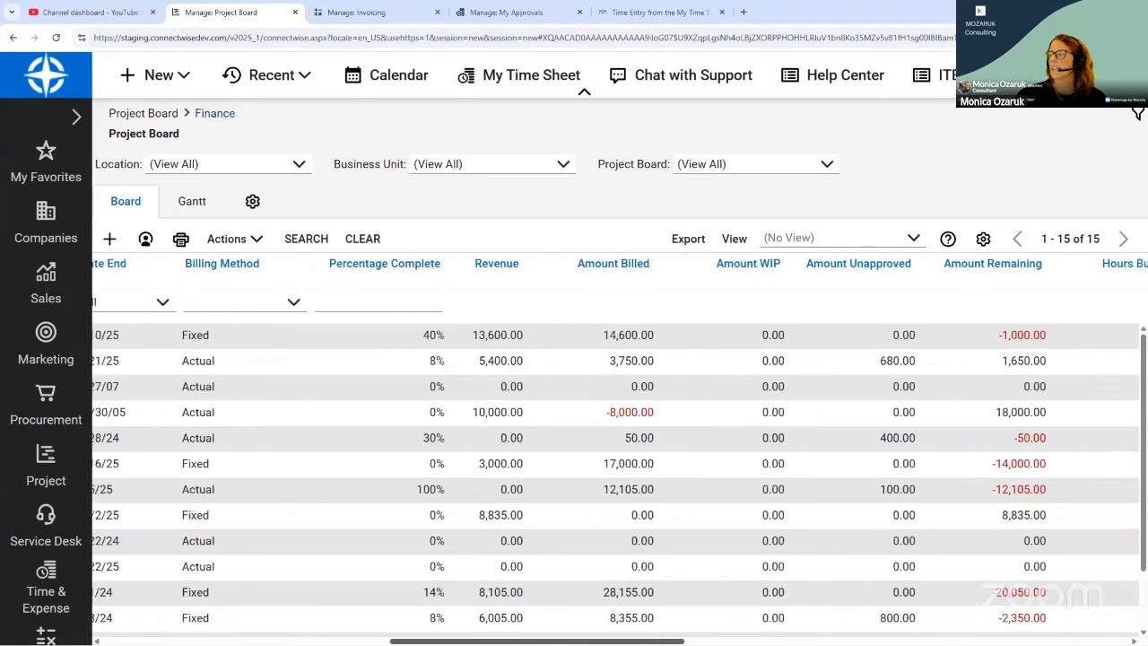
left_click(1028, 337)
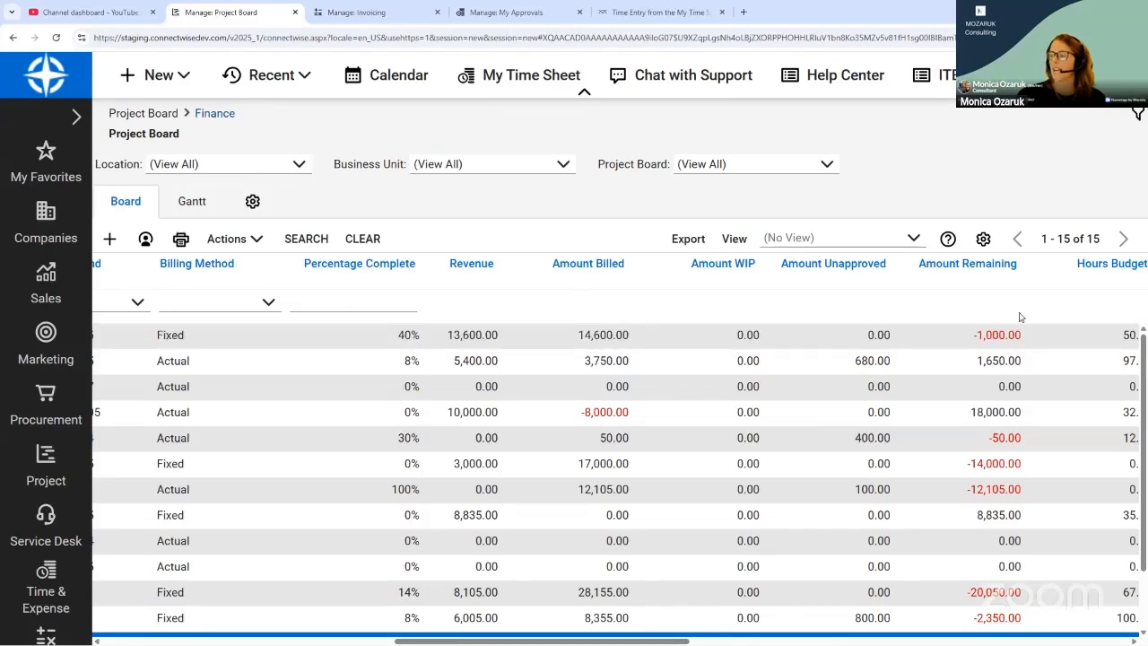
- Examine the remaining amounts, hours, billable time and expense, location and business unit columns across the listed projects
left_click_drag(572, 642, 623, 642)
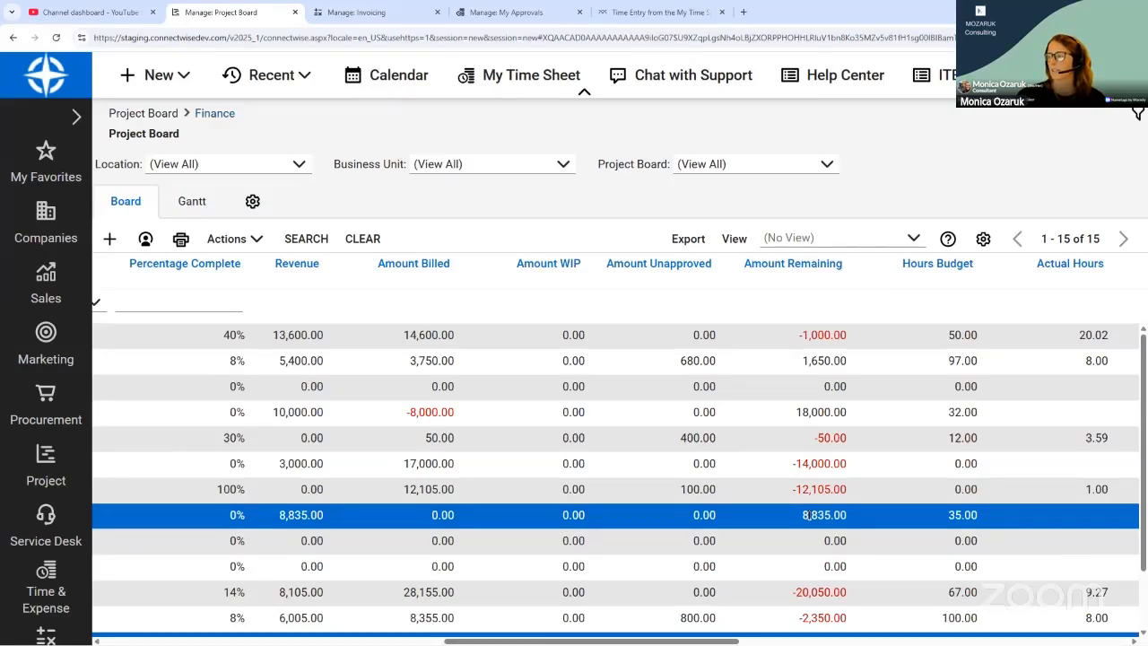
left_click_drag(623, 642, 1016, 642)
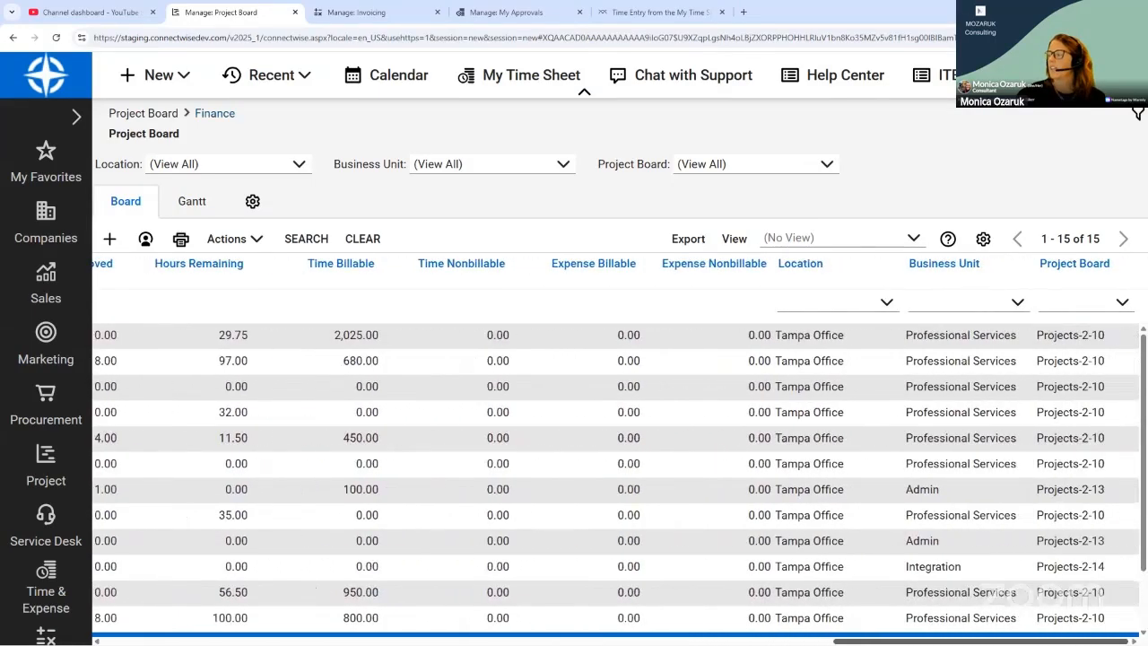
scroll(888, 538, "down", 1)
left_click(888, 473)
left_click_drag(851, 638, 216, 597)
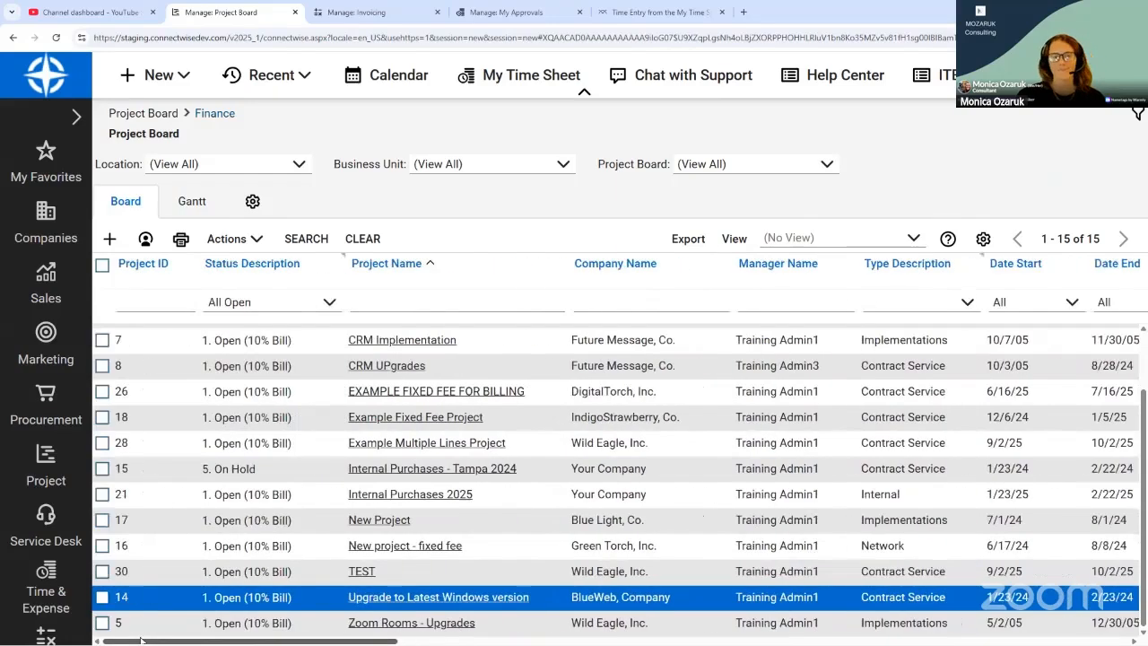
scroll(353, 461, "up", 1)
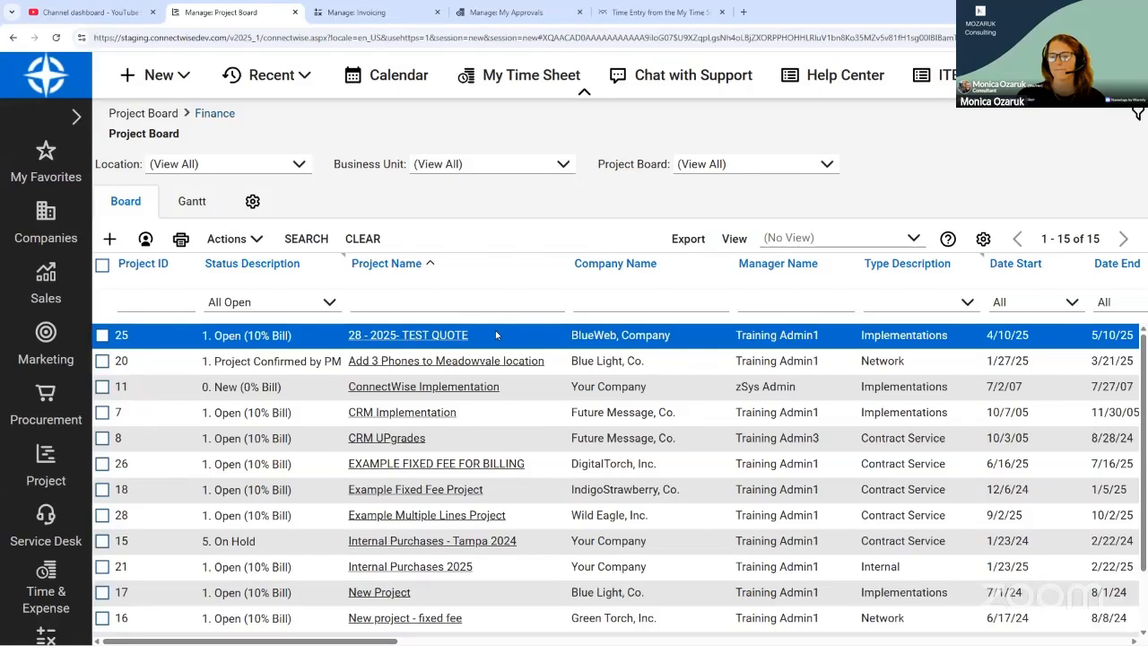
scroll(471, 593, "down", 1)
scroll(471, 594, "up", 1)
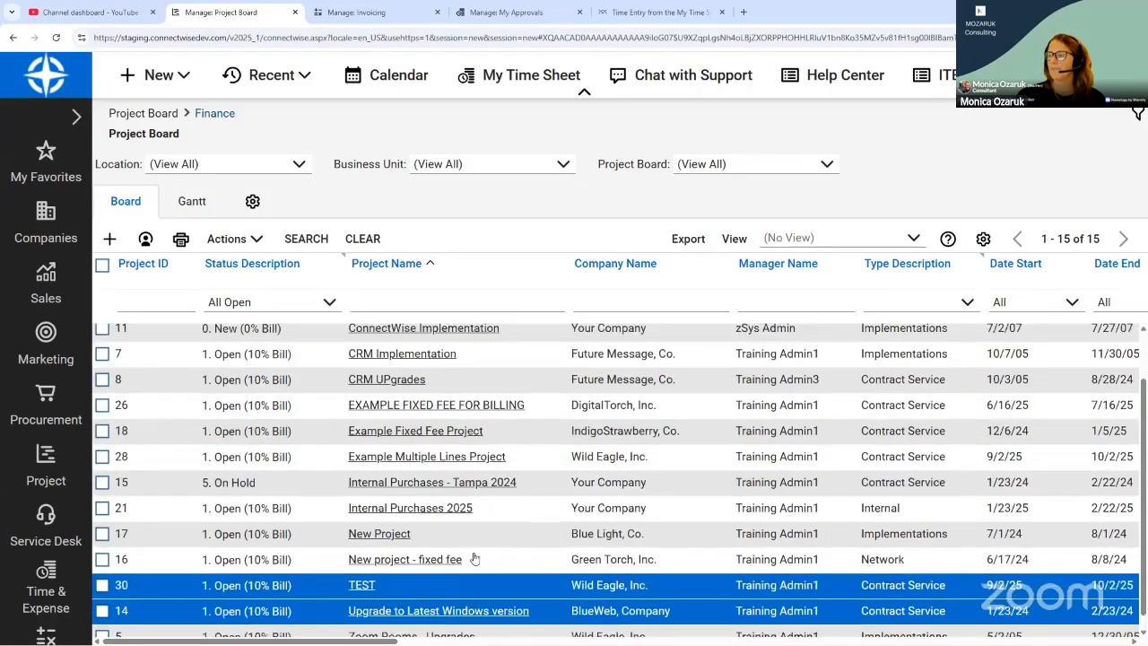